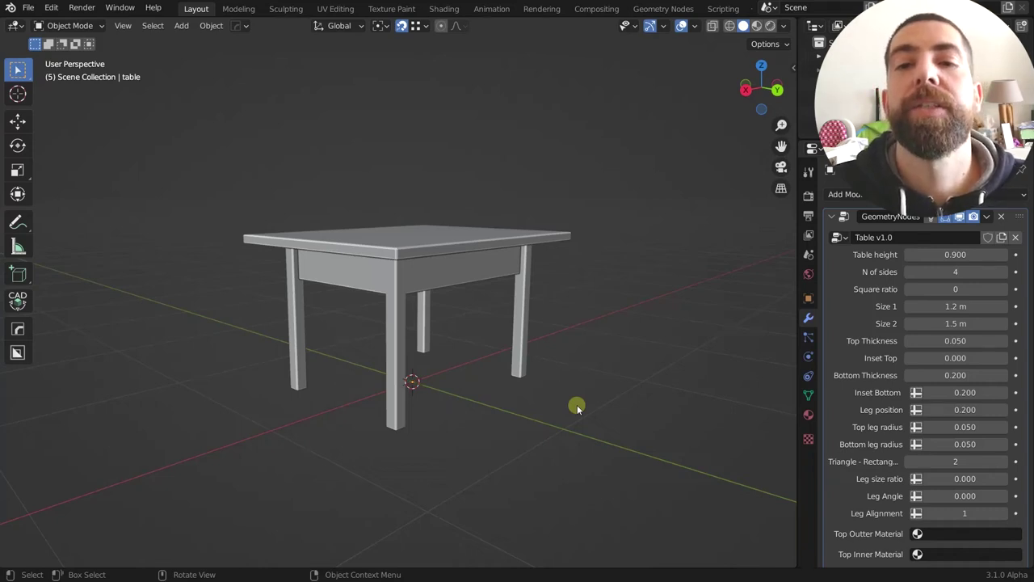
Select the table object in the viewport.
middle_click_drag(397, 290, 417, 297)
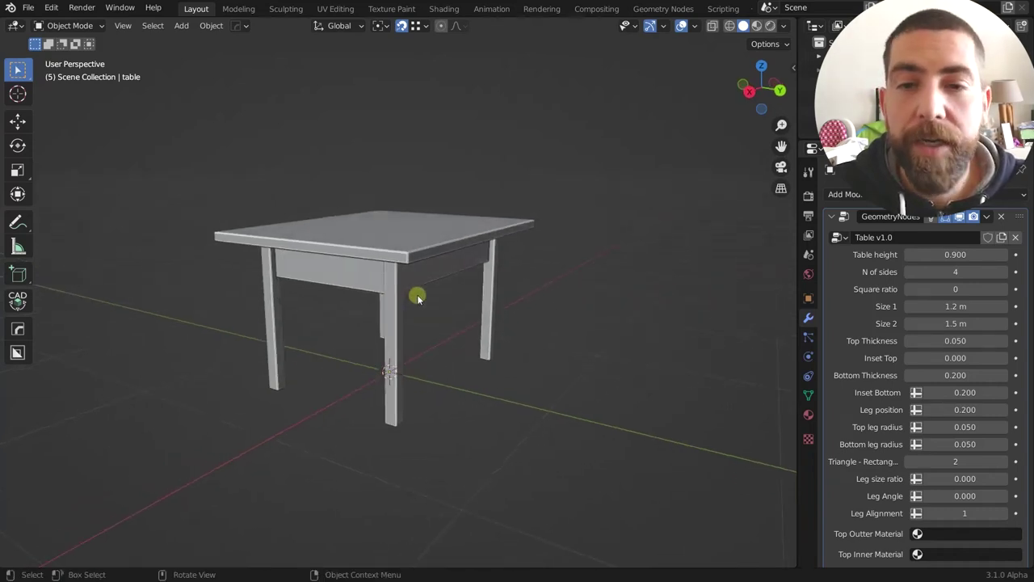
middle_click_drag(433, 289, 594, 270)
left_click(448, 268)
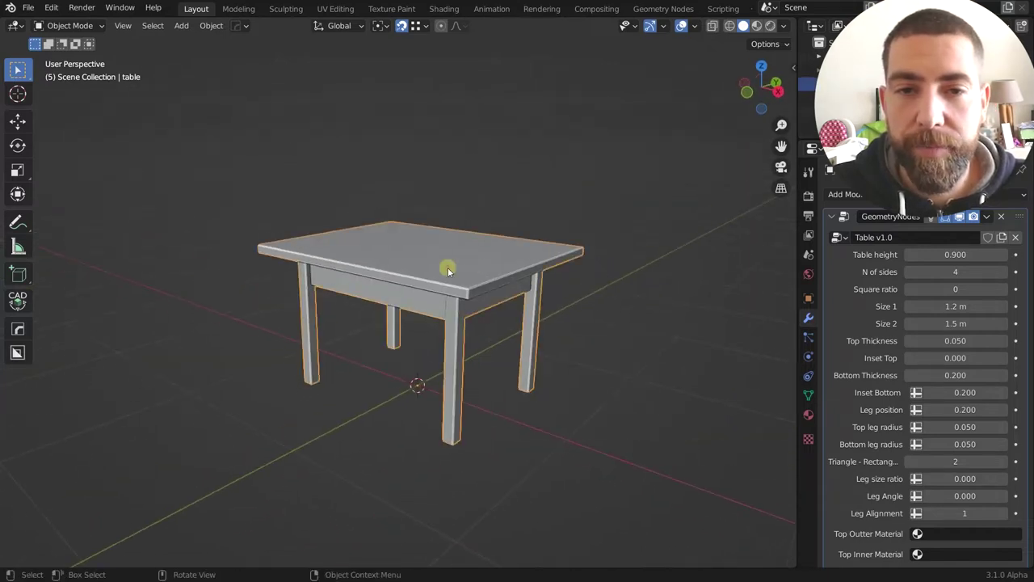
Examine the table from several angles and review the Table v1.0 modifier's parameters.
scroll(937, 303, "down", 2)
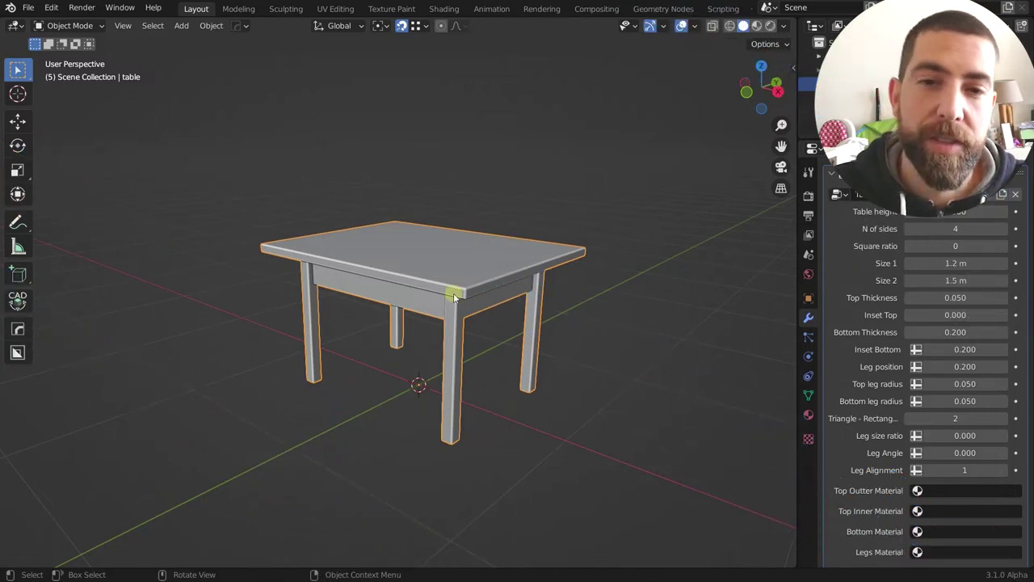
middle_click_drag(453, 293, 452, 294)
scroll(444, 286, "up", 1)
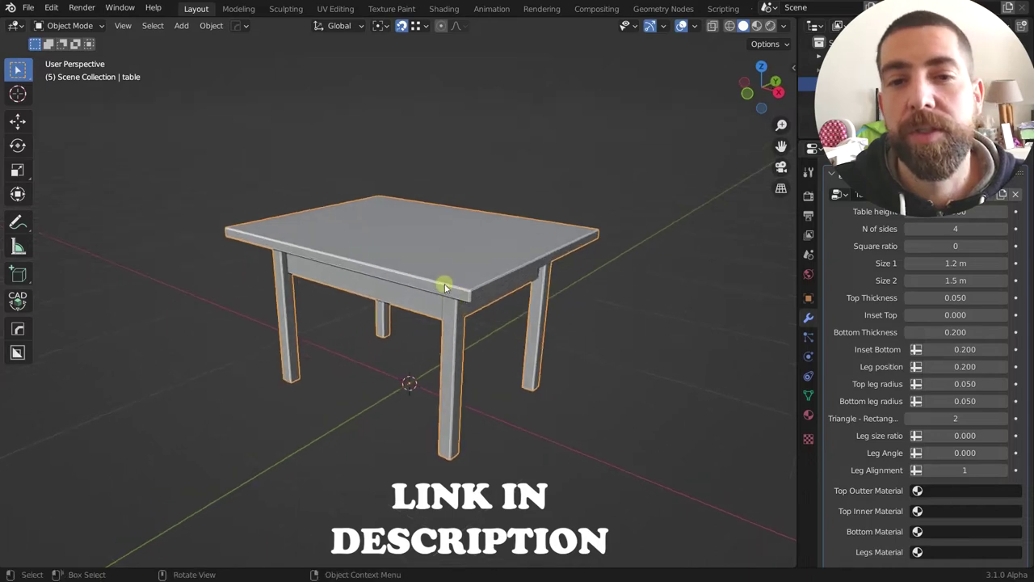
scroll(445, 287, "up", 1)
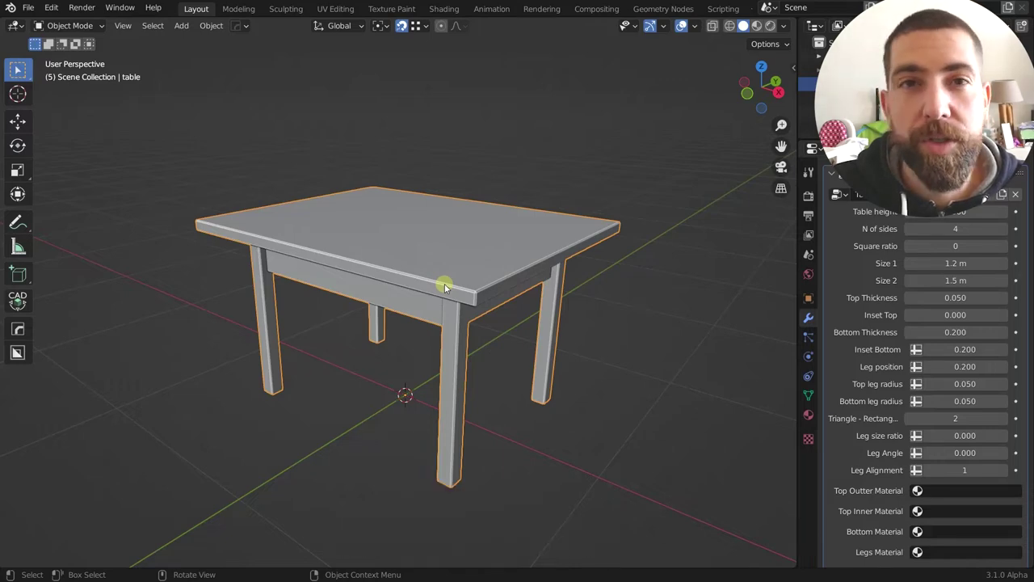
mouse_move(446, 287)
middle_mouse_down()
mouse_move(478, 282)
mouse_move(423, 273)
mouse_move(439, 278)
middle_mouse_up()
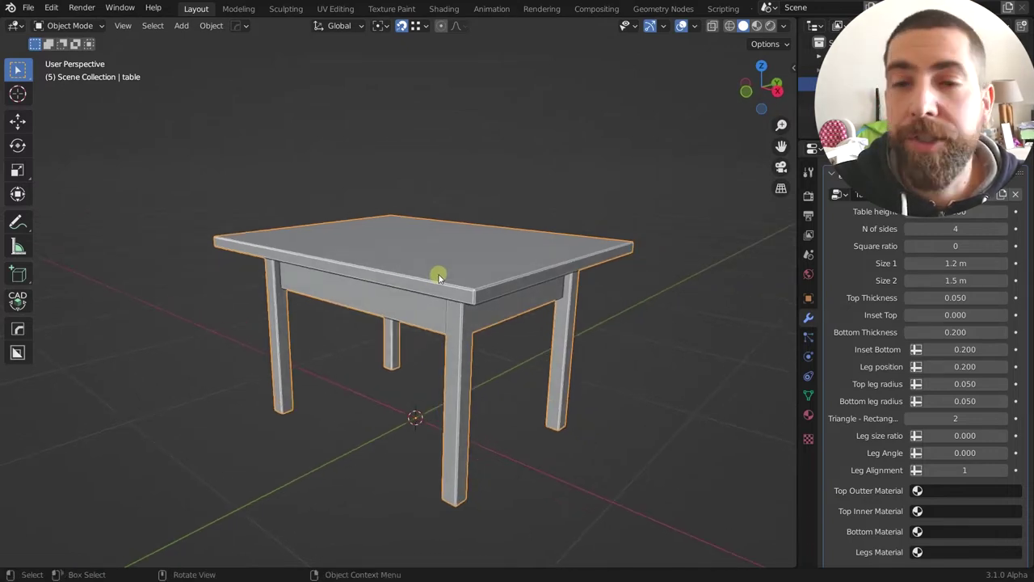
middle_click_drag(439, 277, 434, 282)
scroll(435, 281, "down", 2)
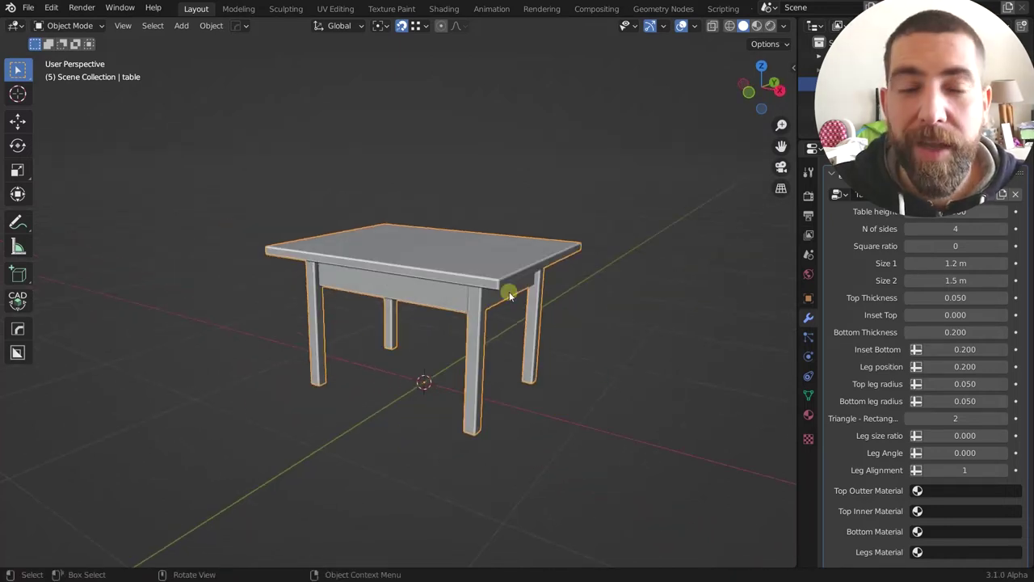
middle_click_drag(482, 280, 482, 257)
scroll(474, 286, "up", 3)
scroll(478, 277, "down", 1)
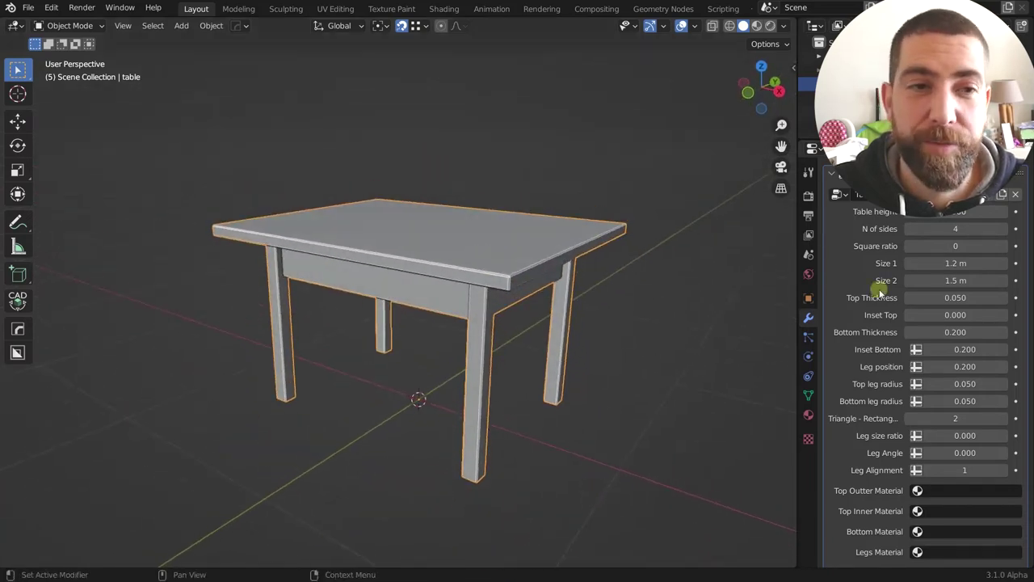
middle_click_drag(524, 299, 529, 257)
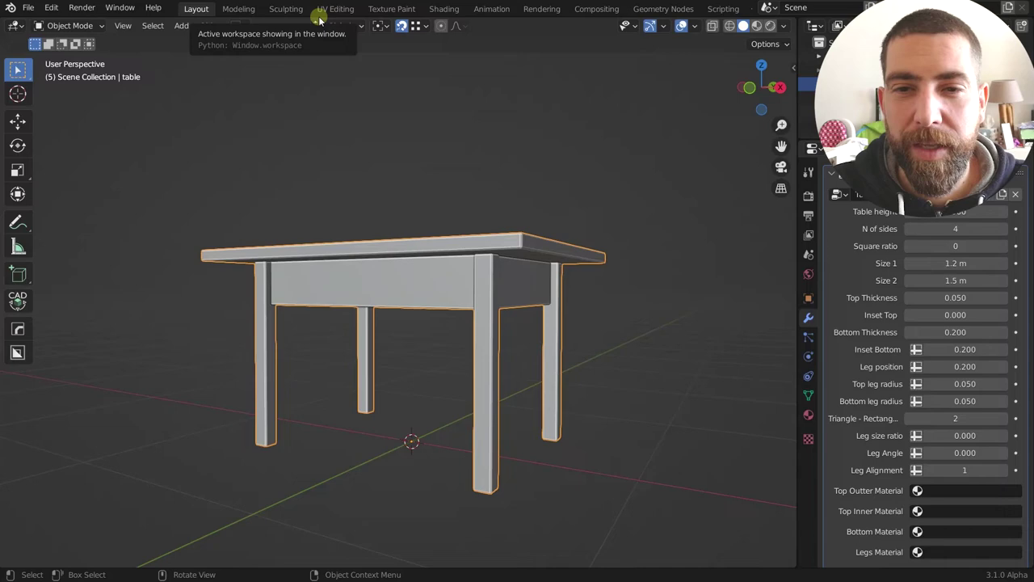
Switch to the Geometry Nodes workspace and examine the whole Table v1.0 node tree.
left_click(664, 9)
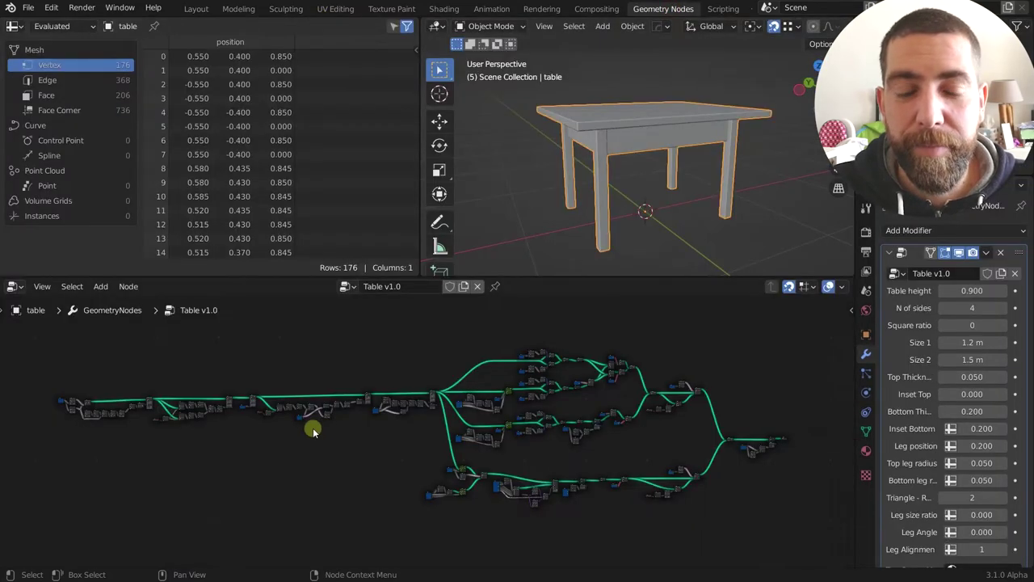
mouse_move(312, 429)
middle_mouse_down()
mouse_move(432, 423)
mouse_move(326, 434)
middle_mouse_up()
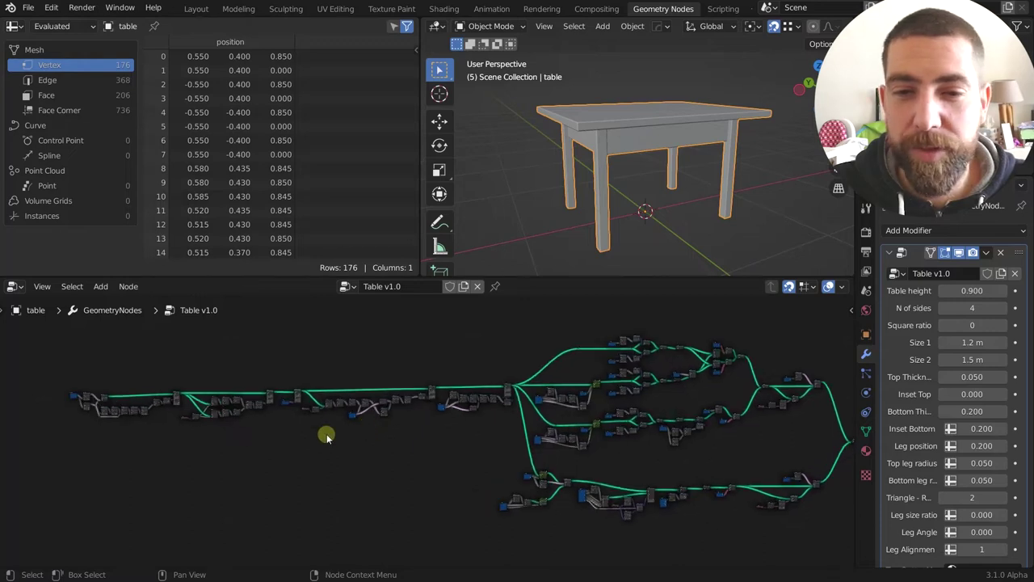
scroll(307, 437, "up", 4)
middle_click_drag(600, 463, 670, 435)
scroll(639, 428, "down", 1)
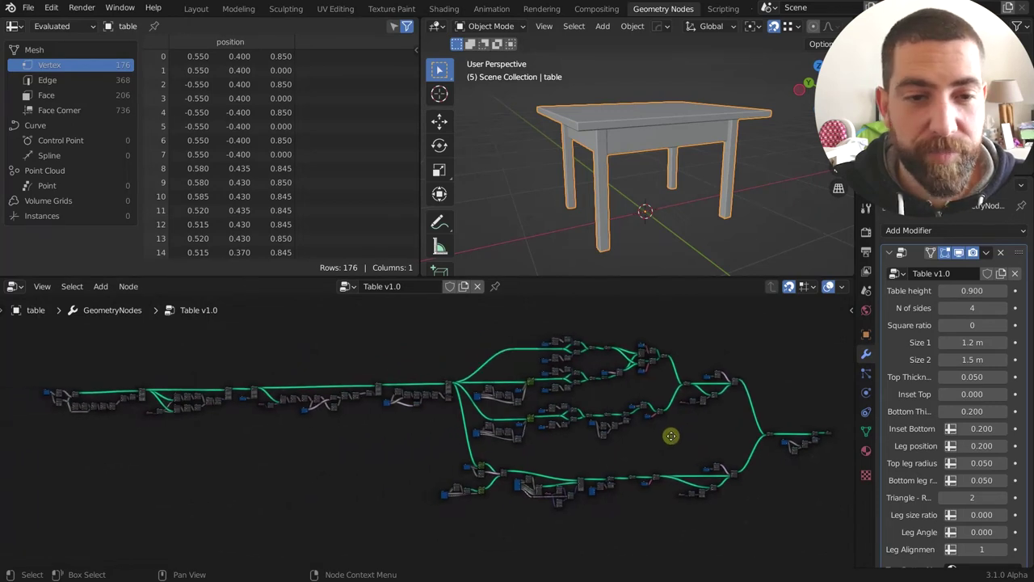
scroll(671, 436, "up", 2)
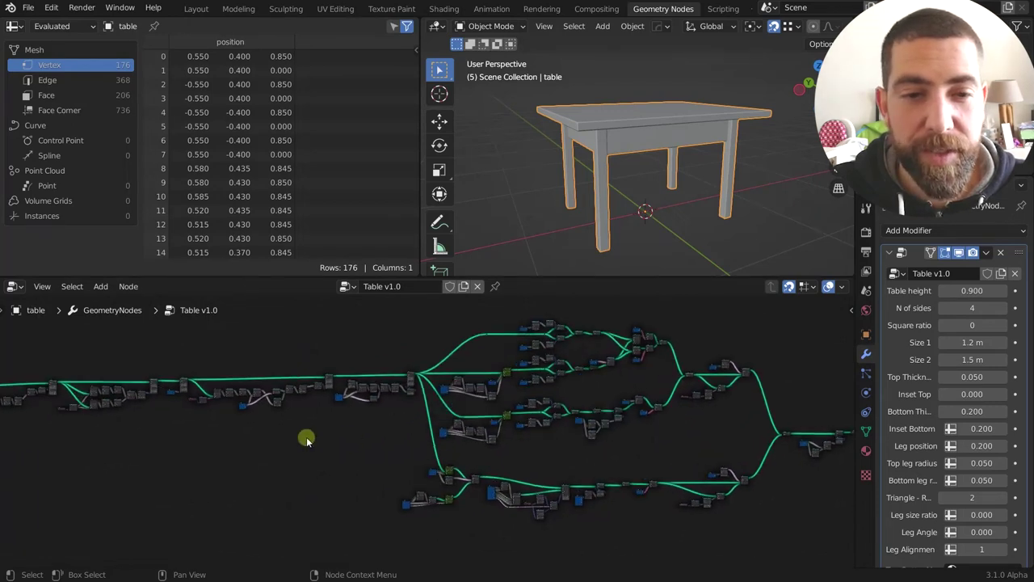
scroll(305, 439, "up", 2)
mouse_move(311, 439)
middle_mouse_down()
mouse_move(582, 436)
mouse_move(313, 448)
middle_mouse_up()
scroll(339, 448, "down", 1)
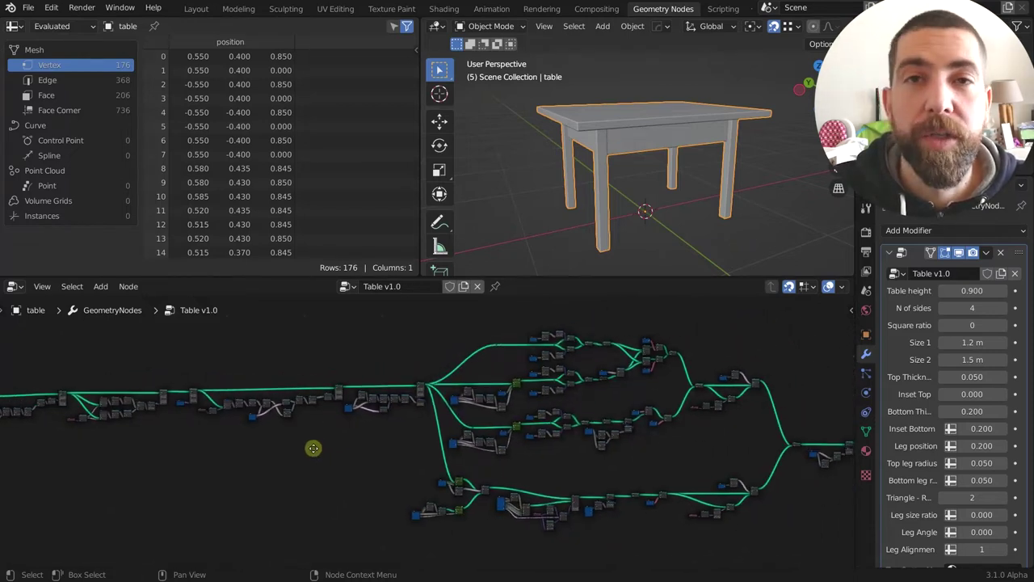
scroll(617, 460, "down", 1)
mouse_move(616, 461)
middle_mouse_down()
mouse_move(648, 464)
mouse_move(632, 466)
middle_mouse_up()
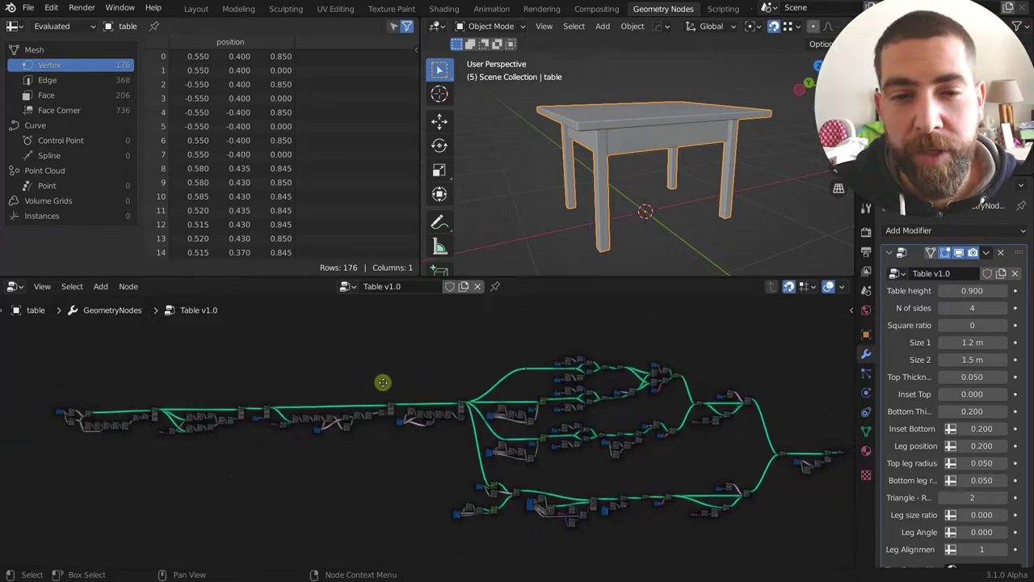
mouse_move(383, 382)
middle_mouse_down()
mouse_move(410, 383)
mouse_move(401, 382)
middle_mouse_up()
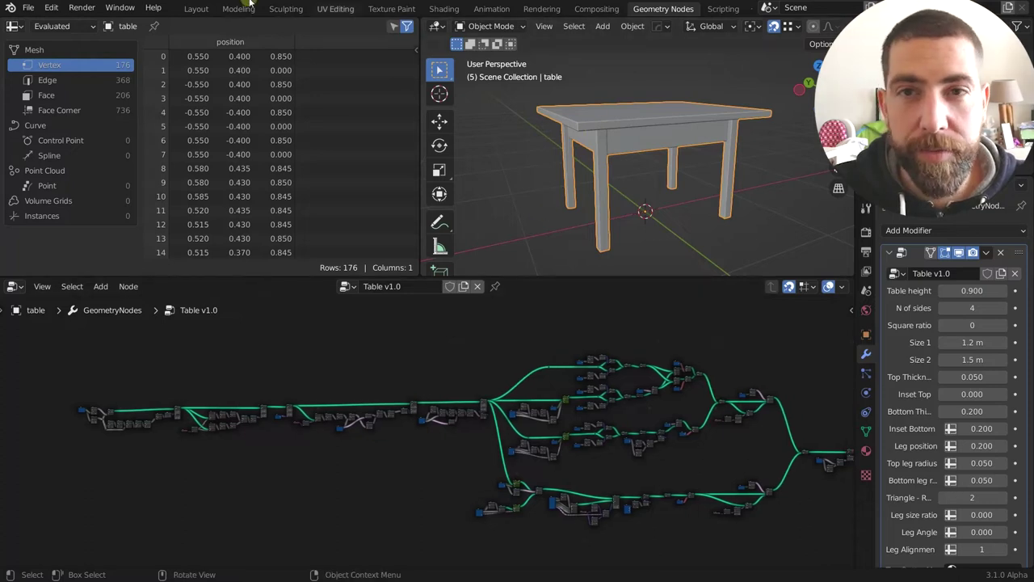
Return to the Layout workspace and examine the table's edges alongside the Bevel modifier's settings.
left_click(213, 9)
scroll(568, 312, "down", 3)
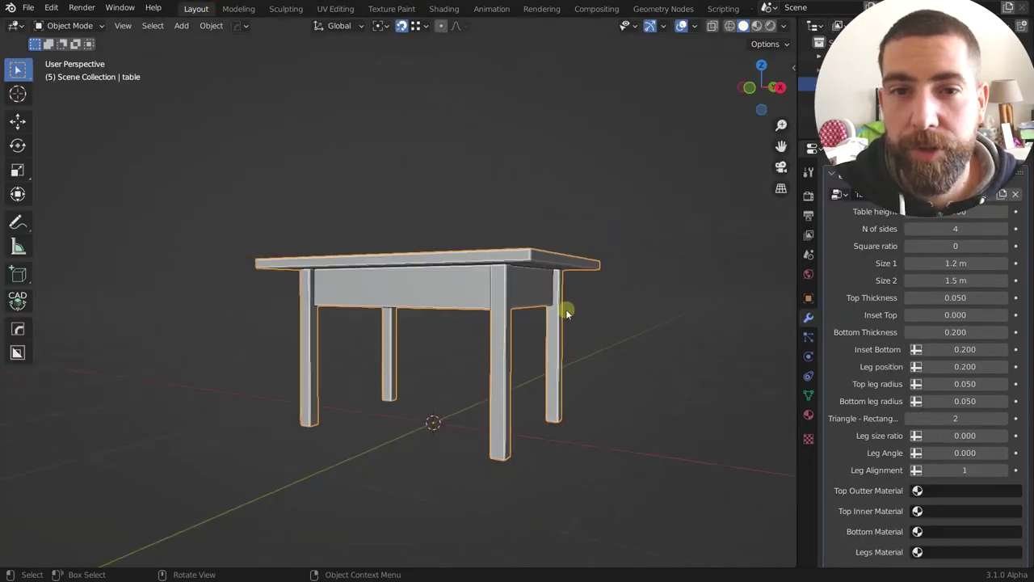
middle_click_drag(568, 312, 533, 296)
scroll(510, 319, "up", 3)
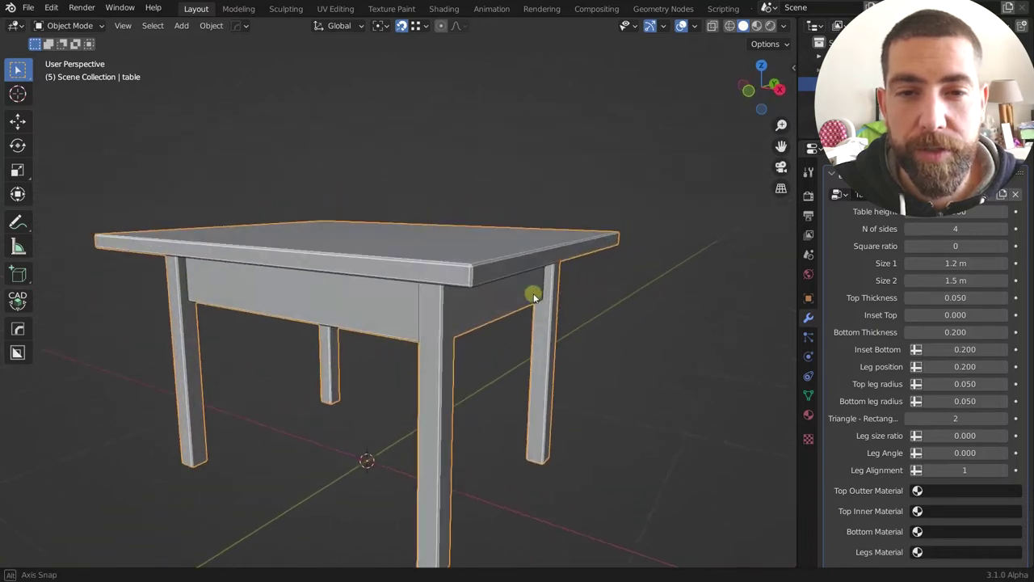
scroll(491, 299, "down", 2)
scroll(914, 379, "down", 7)
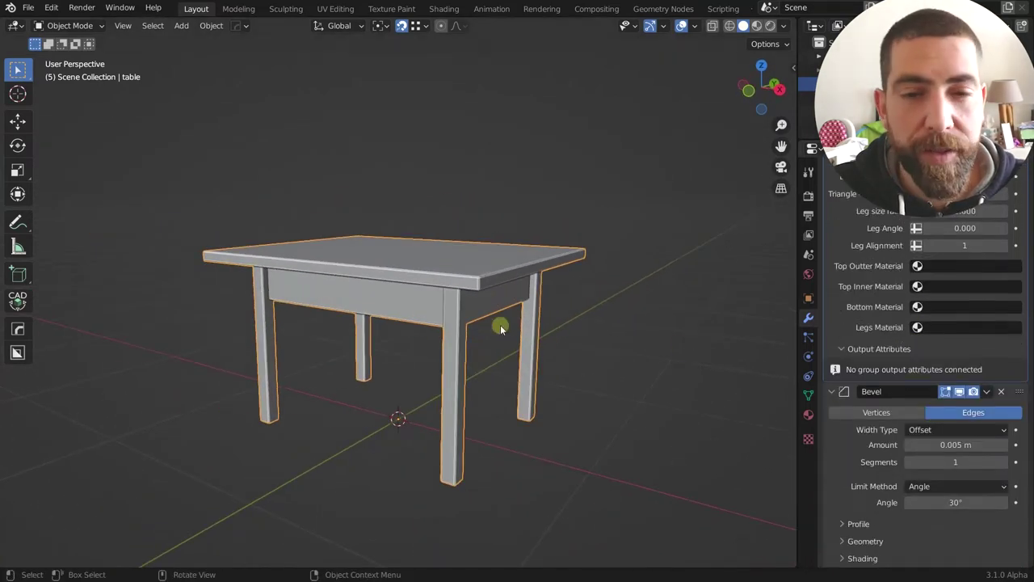
mouse_move(412, 313)
middle_mouse_down()
mouse_move(422, 313)
mouse_move(409, 309)
middle_mouse_up()
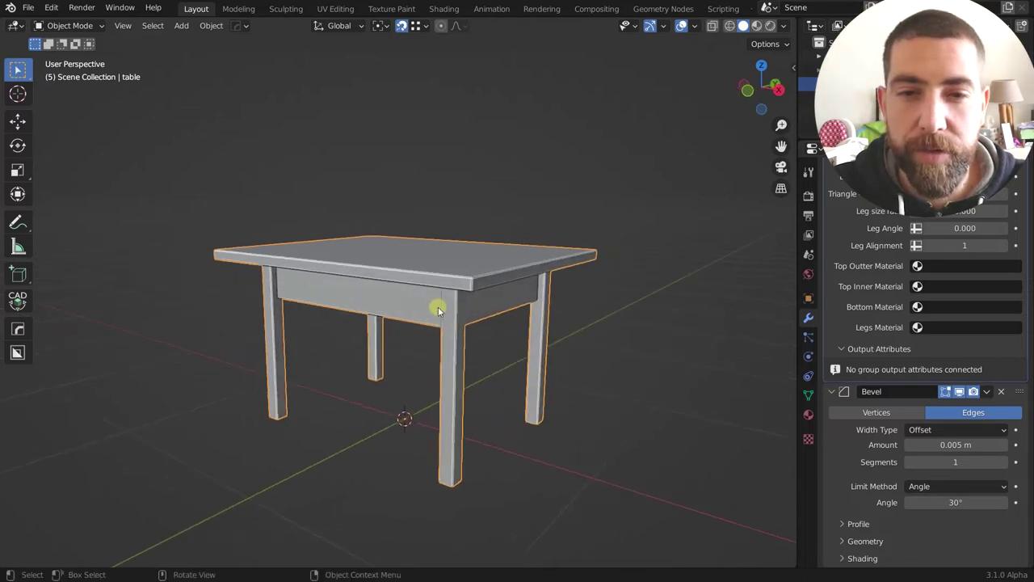
scroll(438, 306, "up", 3)
mouse_move(479, 304)
middle_mouse_down()
mouse_move(491, 306)
mouse_move(480, 305)
middle_mouse_up()
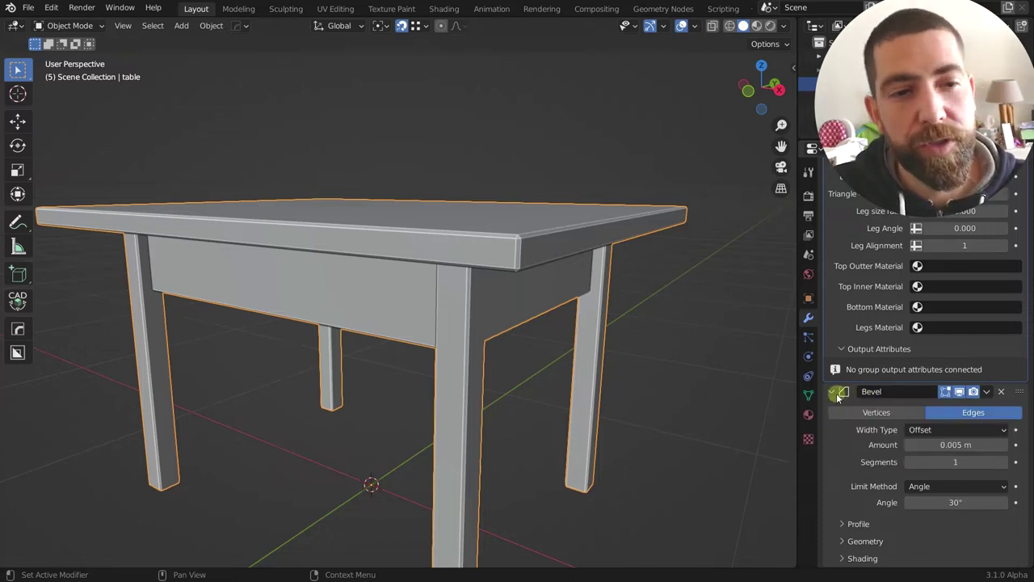
Compare the table with the Bevel modifier's viewport display switched off and back on.
scroll(832, 393, "up", 5)
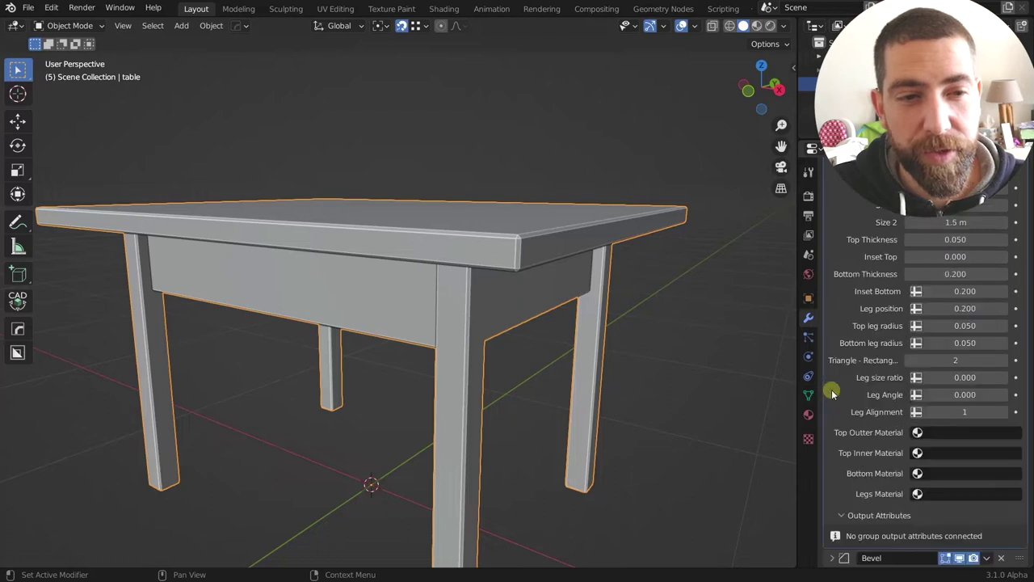
scroll(831, 393, "down", 5)
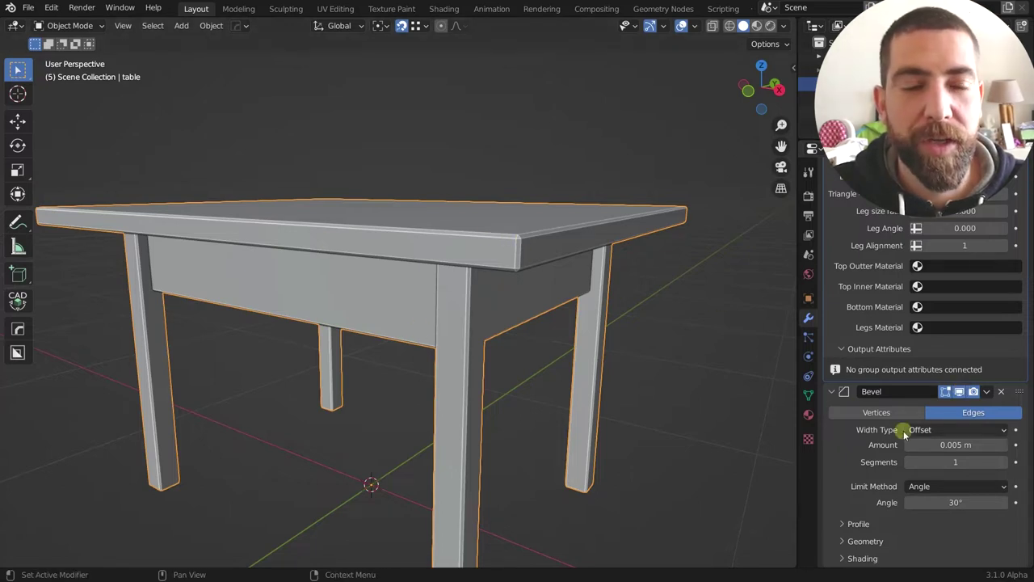
left_click(959, 392)
left_click(959, 393)
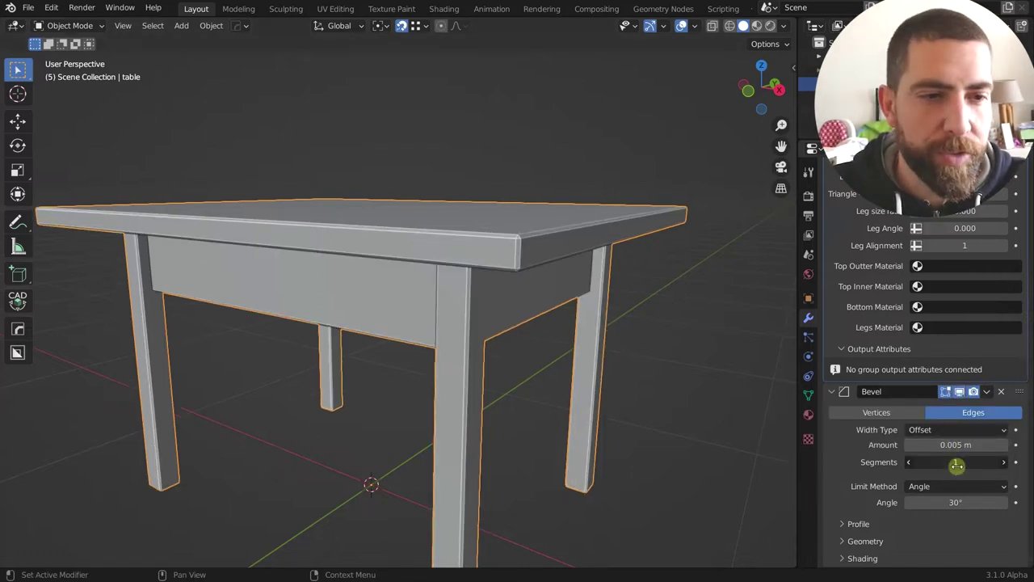
Set the Bevel modifier's segments to 10 and inspect the table's rounded edges.
left_click_drag(954, 466, 969, 462)
scroll(589, 277, "down", 2)
middle_click_drag(589, 277, 590, 290)
middle_click_drag(781, 353, 509, 246)
scroll(550, 294, "up", 5)
scroll(536, 256, "down", 3)
left_click(959, 391)
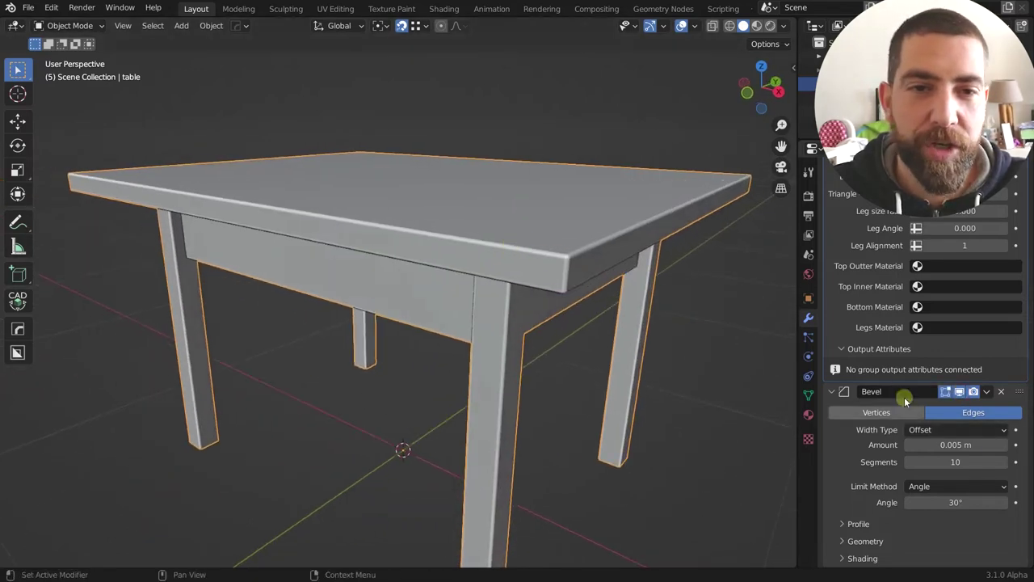
Set the Bevel modifier's segments back to 1 and check the tabletop corner.
left_click_drag(957, 461, 921, 462)
scroll(591, 273, "down", 2)
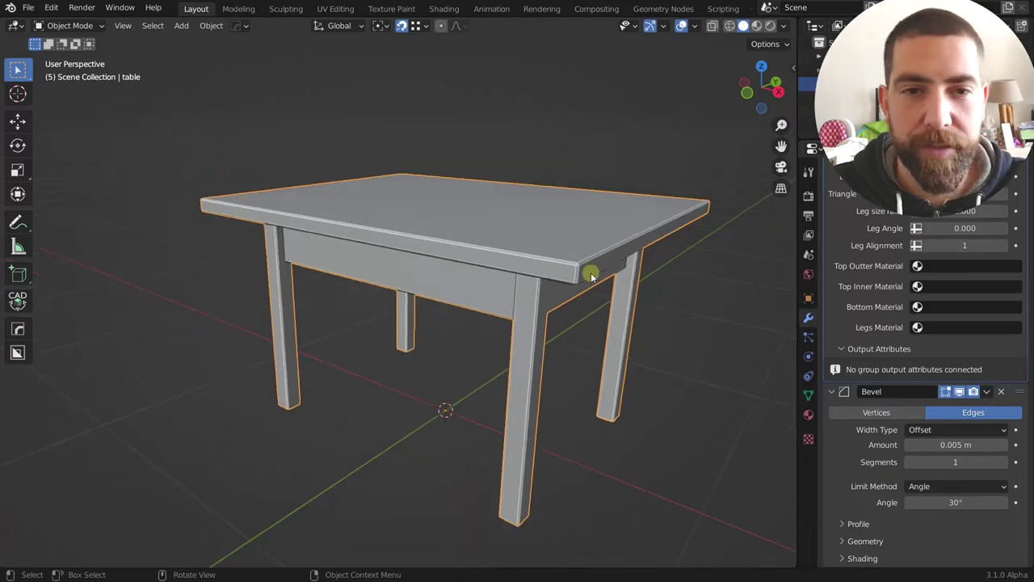
scroll(590, 273, "up", 1)
middle_click_drag(591, 273, 603, 268)
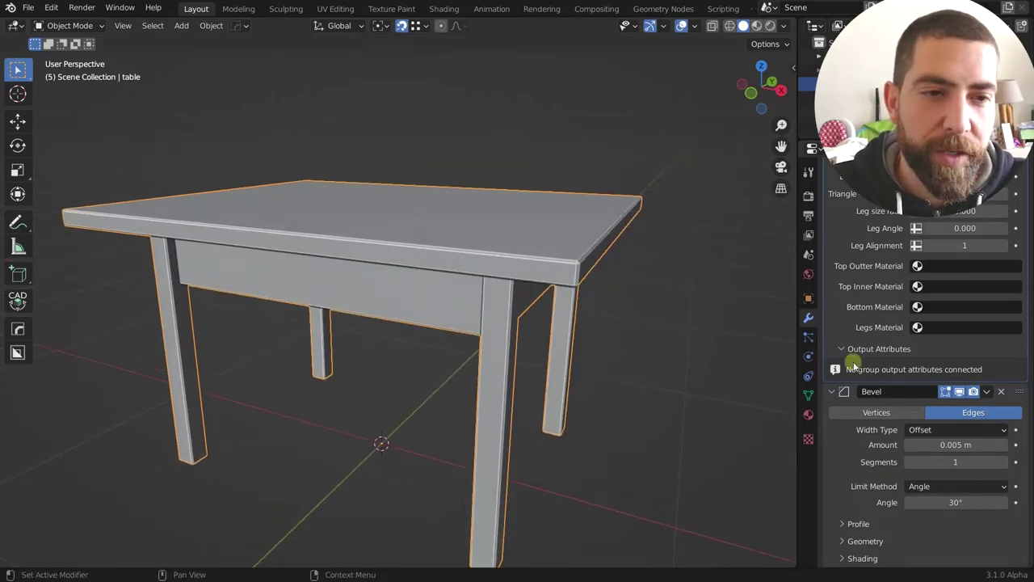
Hide the Bevel modifier in the viewport, view the table with sharp edges, and show the modifier again.
left_click(957, 392)
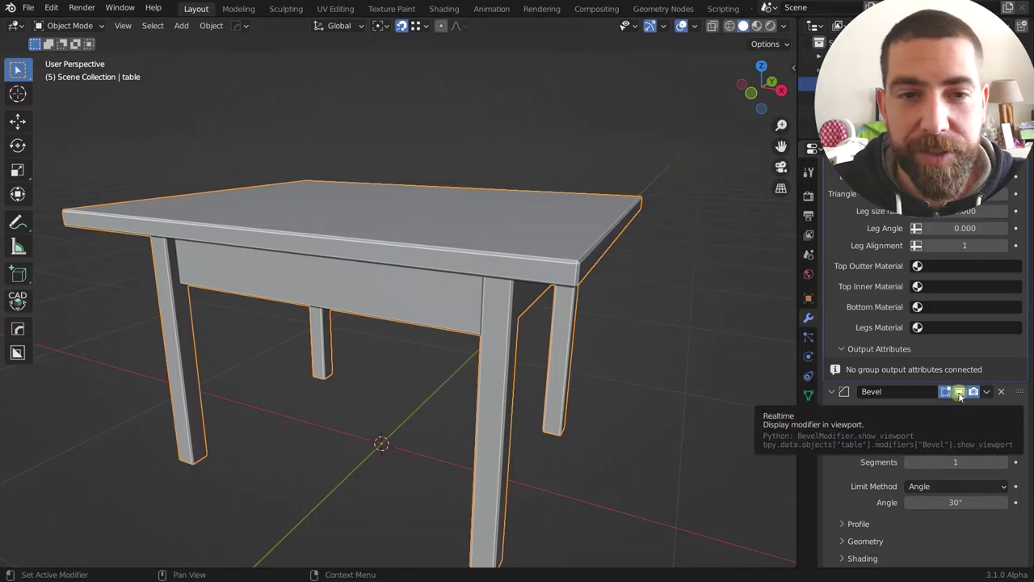
left_click(960, 393)
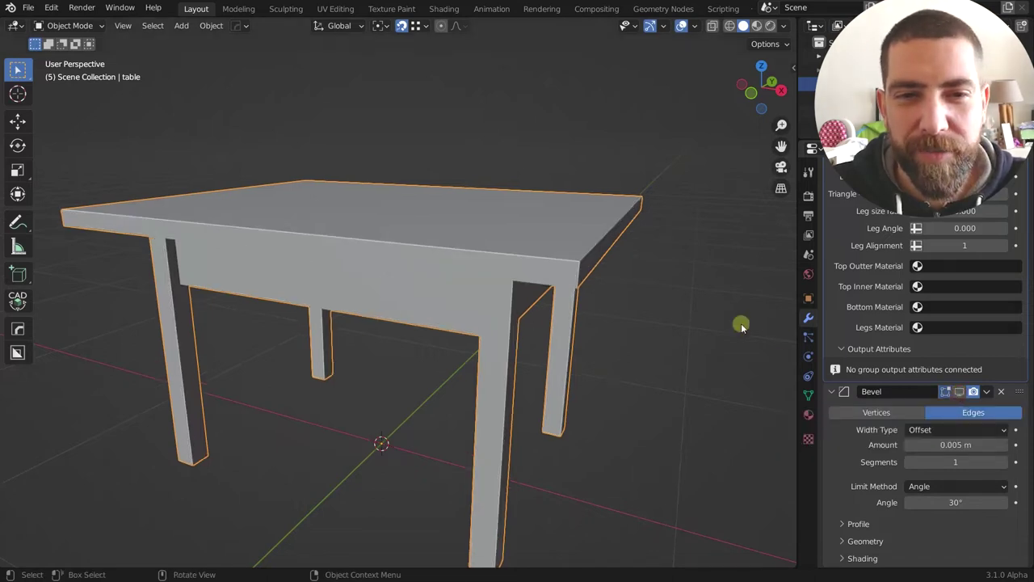
mouse_move(536, 263)
middle_mouse_down()
mouse_move(513, 239)
mouse_move(526, 277)
middle_mouse_up()
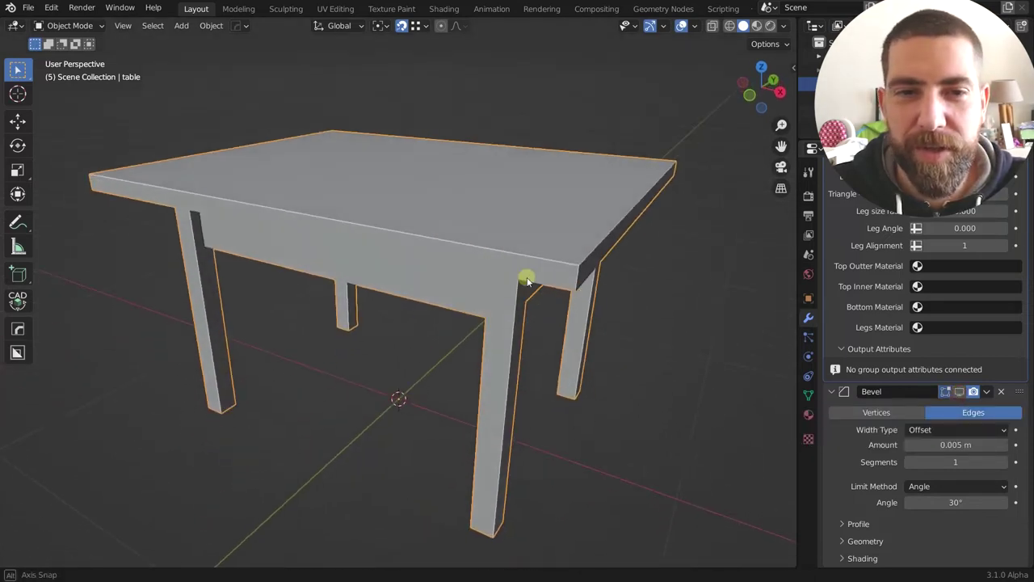
left_click(960, 392)
Examine the bevelled tabletop and leg edges up close from different angles.
scroll(483, 260, "up", 4)
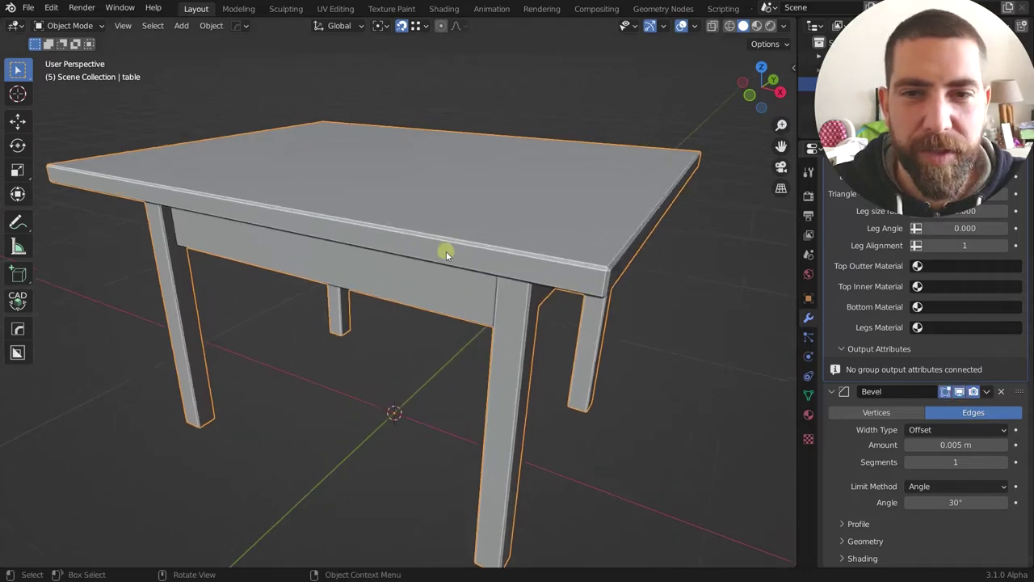
middle_click_drag(598, 285, 573, 286)
scroll(368, 230, "down", 3)
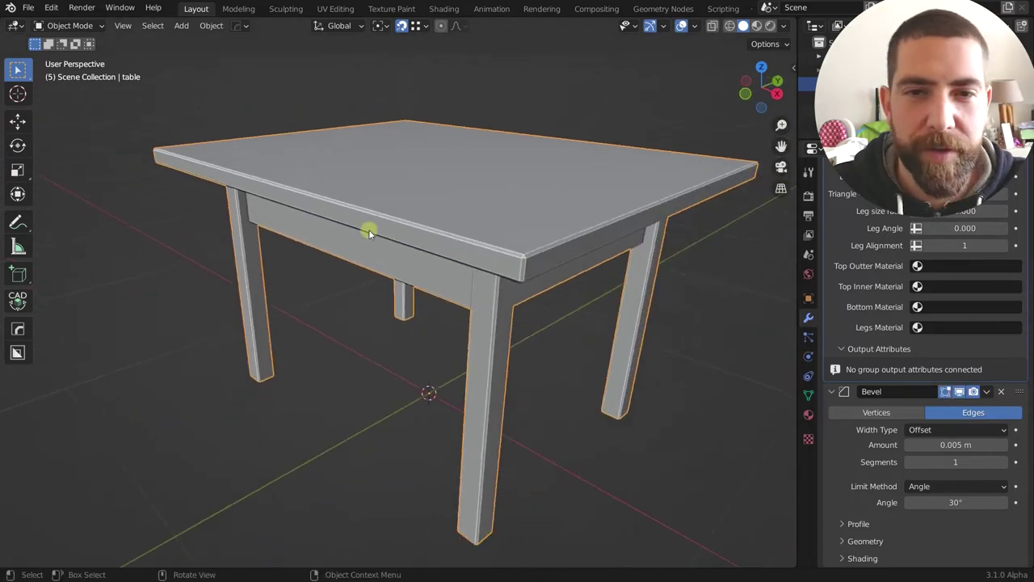
scroll(538, 231, "up", 2)
middle_click_drag(581, 251, 566, 241)
scroll(894, 268, "up", 1)
Try out the Table height parameter of the table's GeometryNodes modifier.
scroll(895, 265, "up", 6)
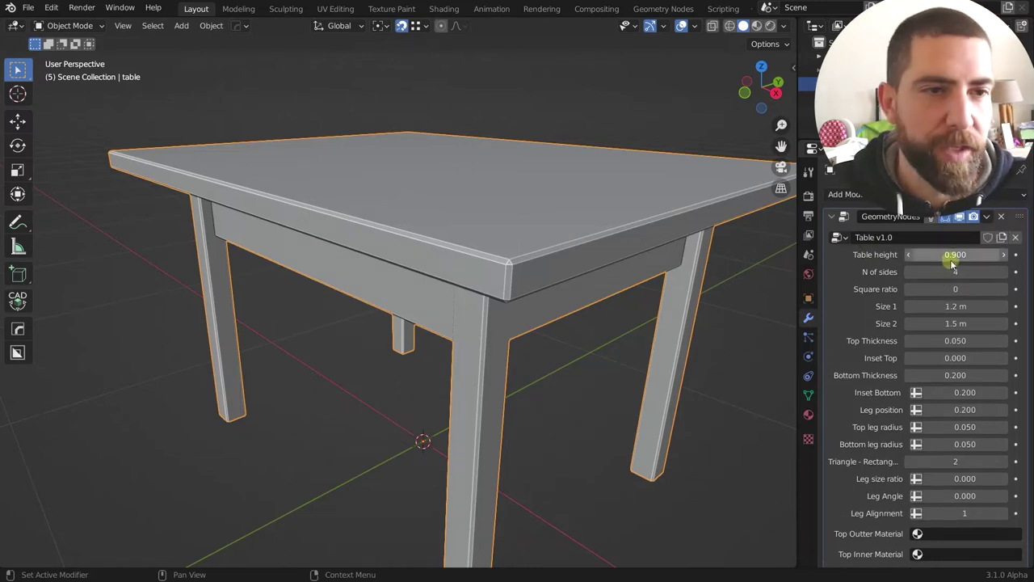
scroll(442, 210, "down", 2)
scroll(471, 267, "up", 2)
middle_click_drag(498, 282, 509, 277)
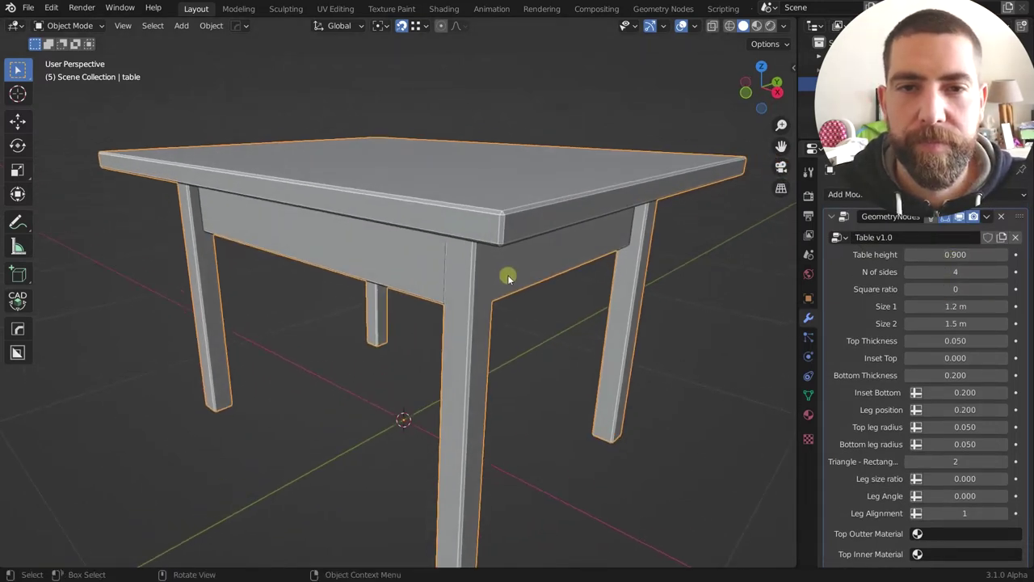
scroll(509, 277, "down", 1)
left_click_drag(956, 255, 958, 256)
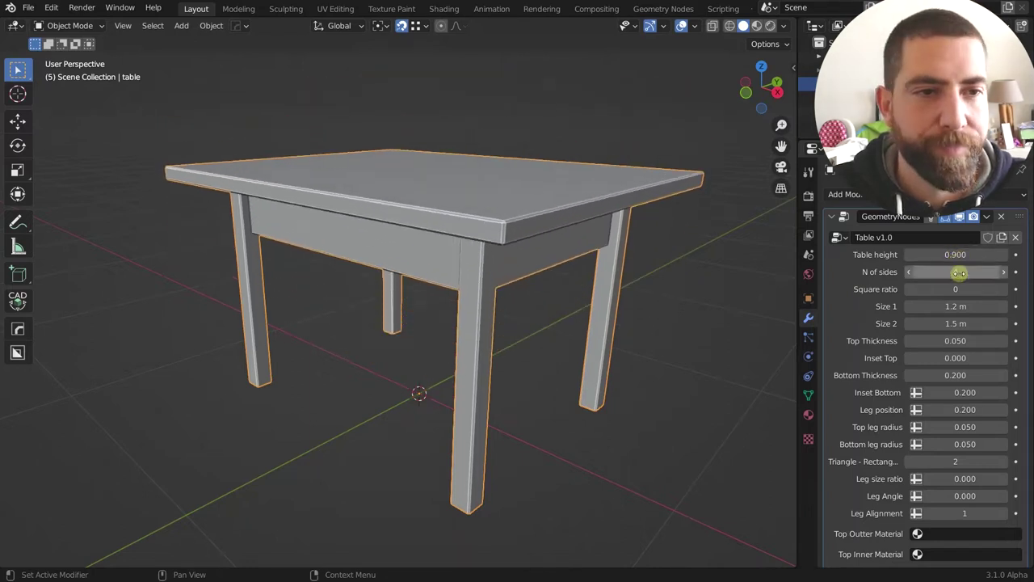
Set the table's N of sides to 3 and view the triangular table from another angle.
scroll(514, 247, "down", 2)
middle_click_drag(510, 235, 517, 316)
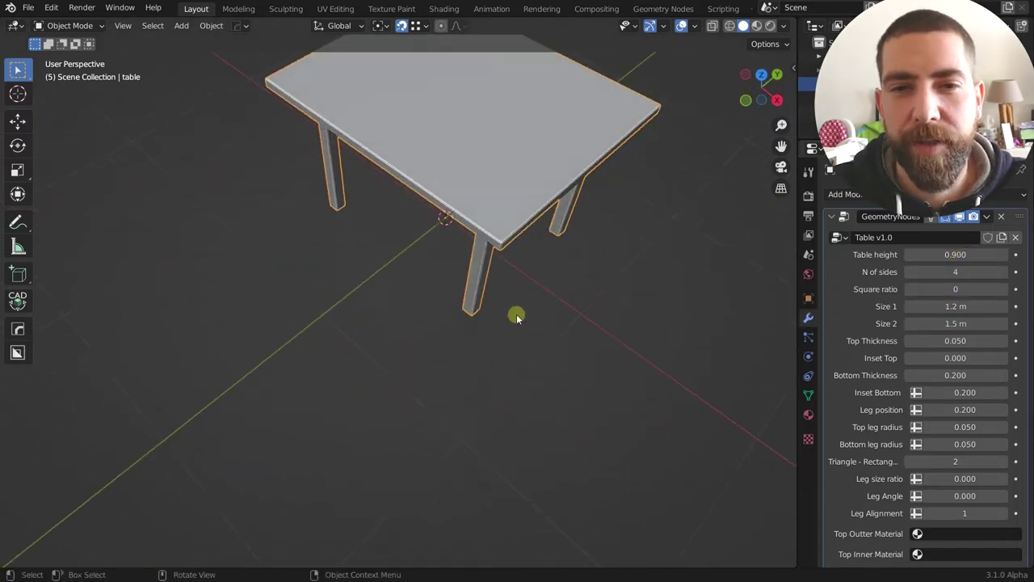
scroll(517, 339, "down", 2)
middle_click_drag(555, 188, 541, 231)
scroll(528, 229, "up", 2)
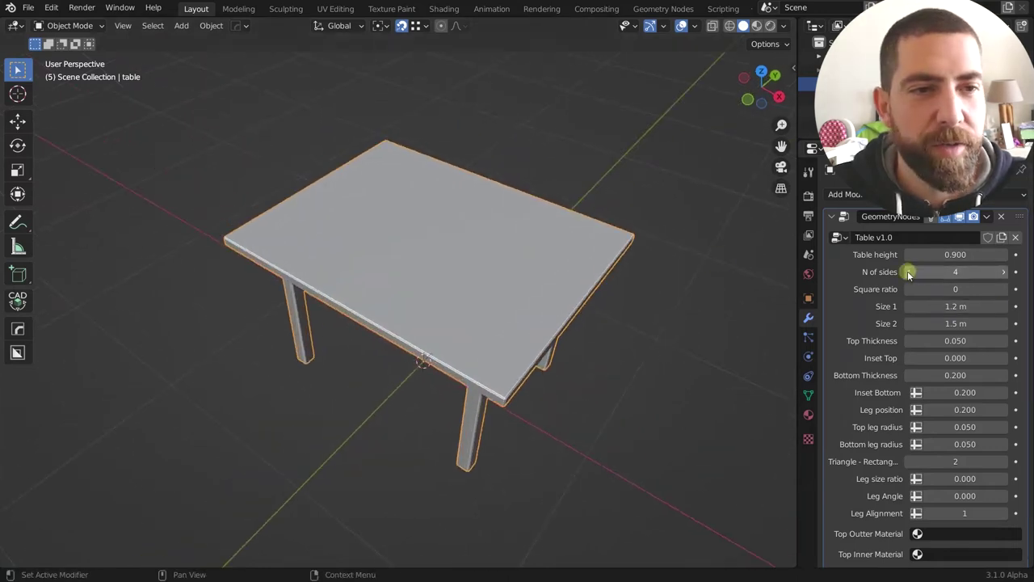
left_click_drag(907, 272, 848, 279)
middle_click_drag(614, 283, 526, 280)
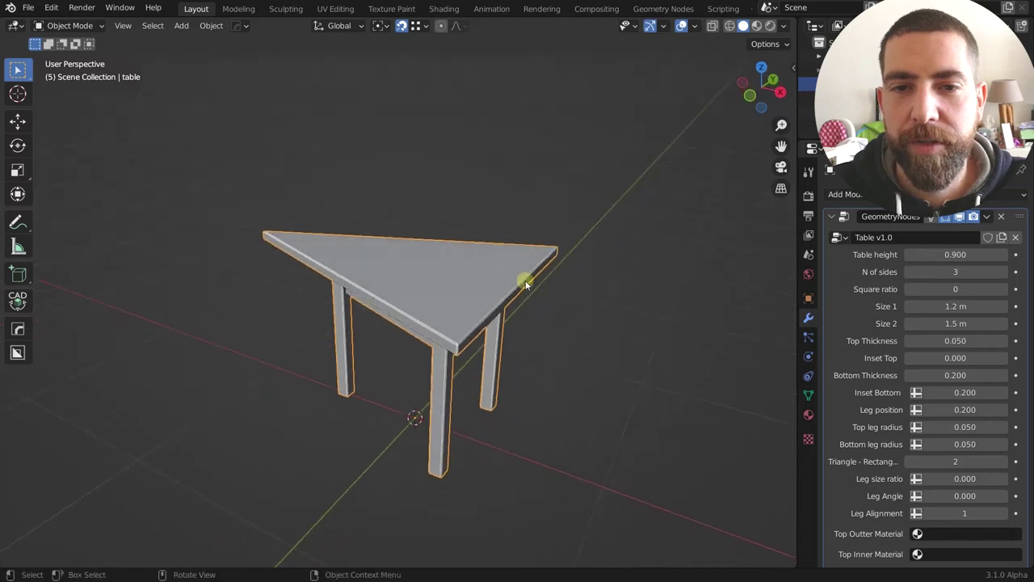
Set N of sides back to 4, raise it to 5, and view the pentagonal tabletop from above.
left_click(1002, 273)
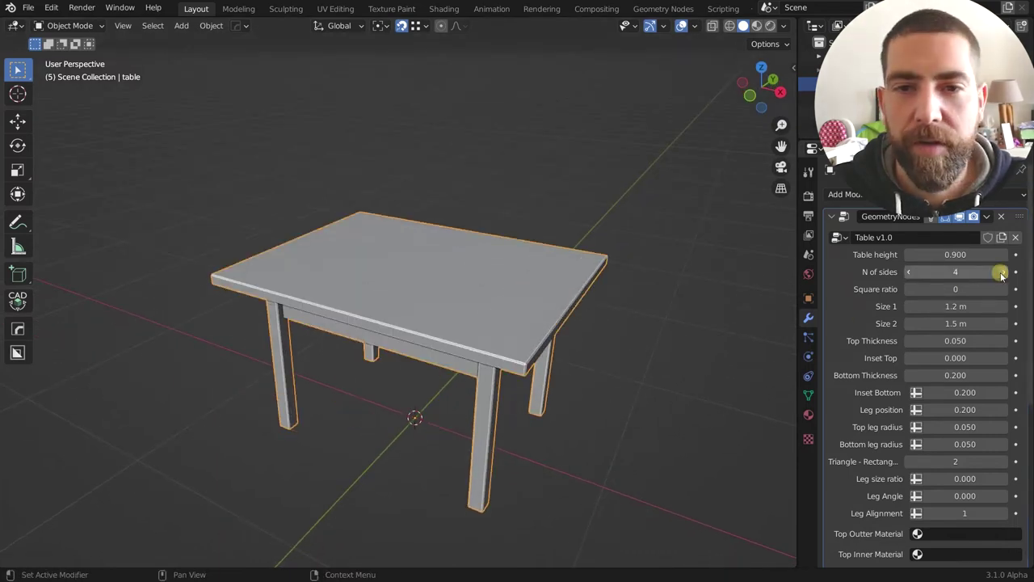
middle_click_drag(444, 318, 487, 328)
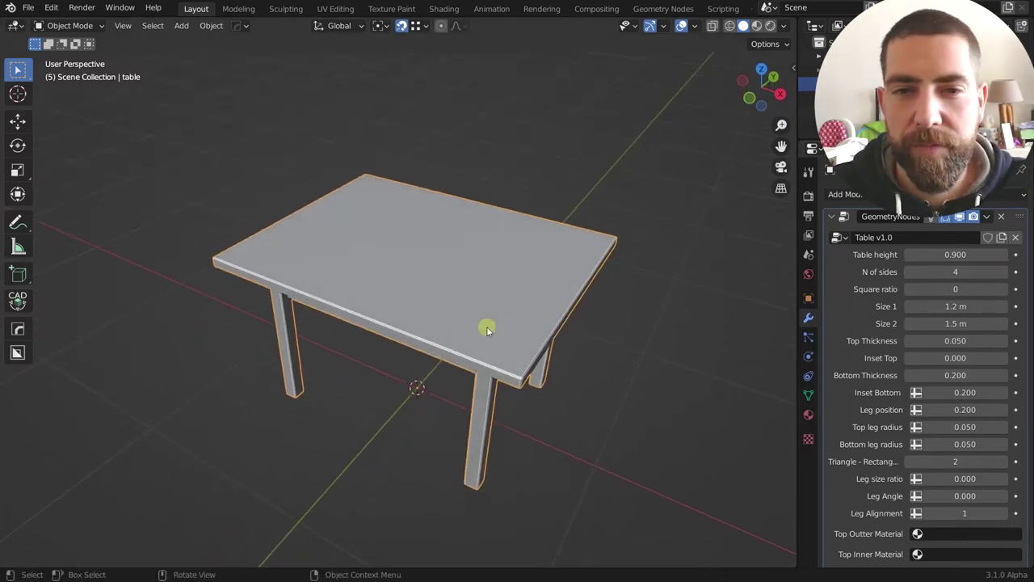
left_click(1002, 272)
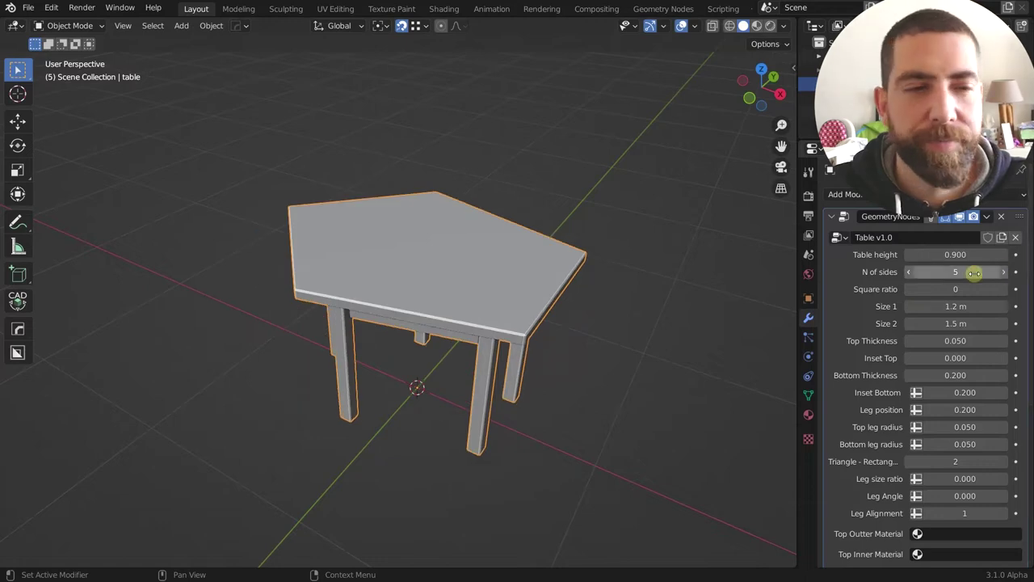
middle_click_drag(461, 275, 525, 342)
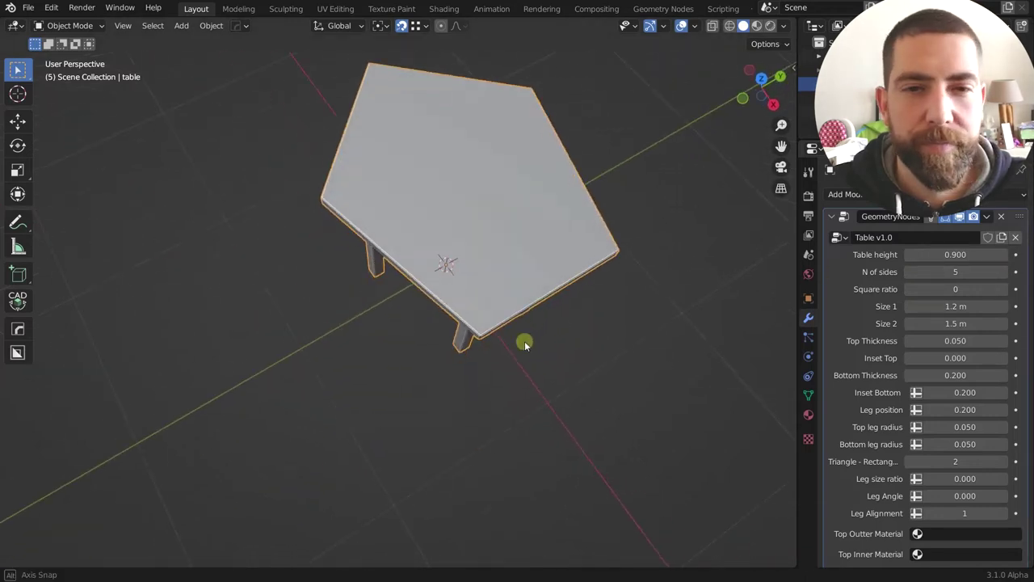
Raise N of sides step by step to 13, reduce it to 9, and view the table from a lower angle.
left_click(1004, 272)
left_click(1006, 273)
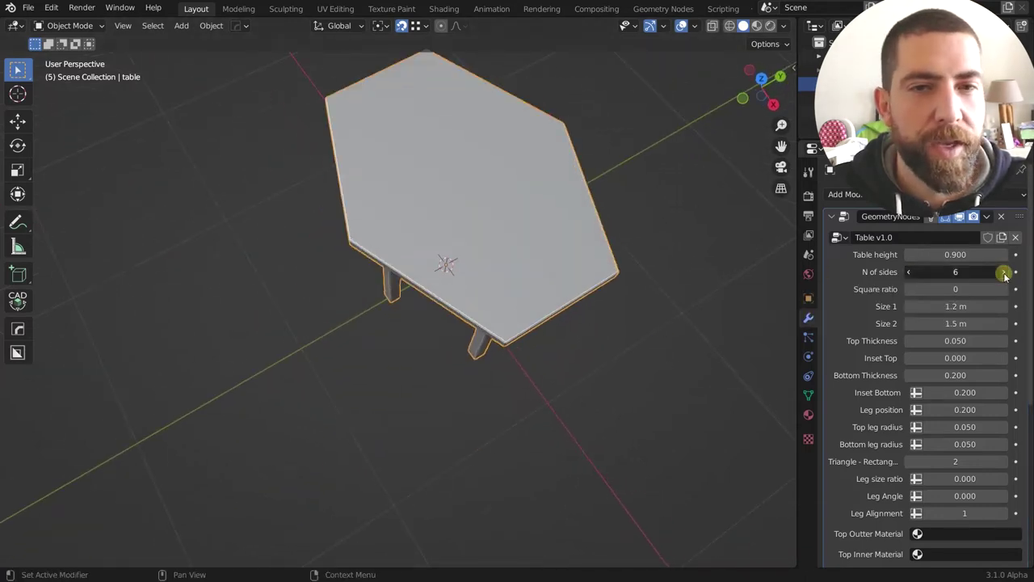
left_click(1005, 273)
left_click(1005, 273)
left_click(1005, 273)
left_click(1005, 273)
left_click(1006, 273)
left_click(1005, 273)
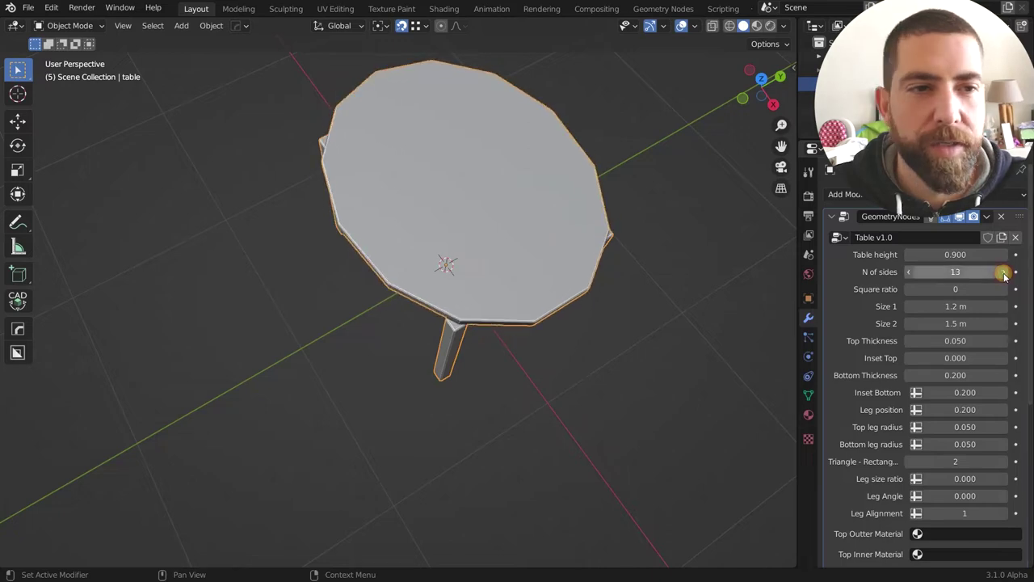
left_click_drag(1006, 273, 935, 273)
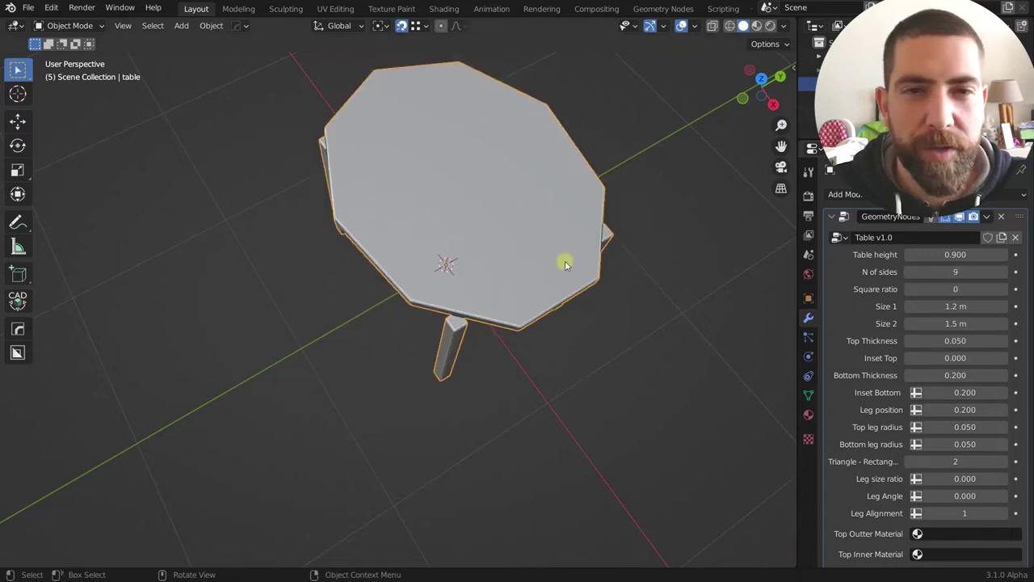
middle_click_drag(561, 261, 590, 227)
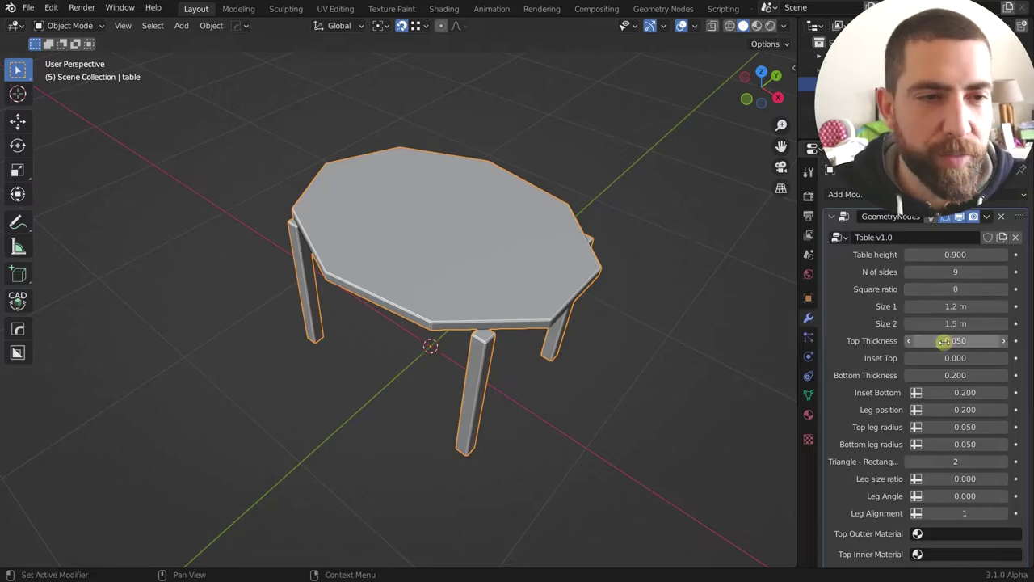
Set the table's N of sides to 5.
scroll(597, 285, "down", 3)
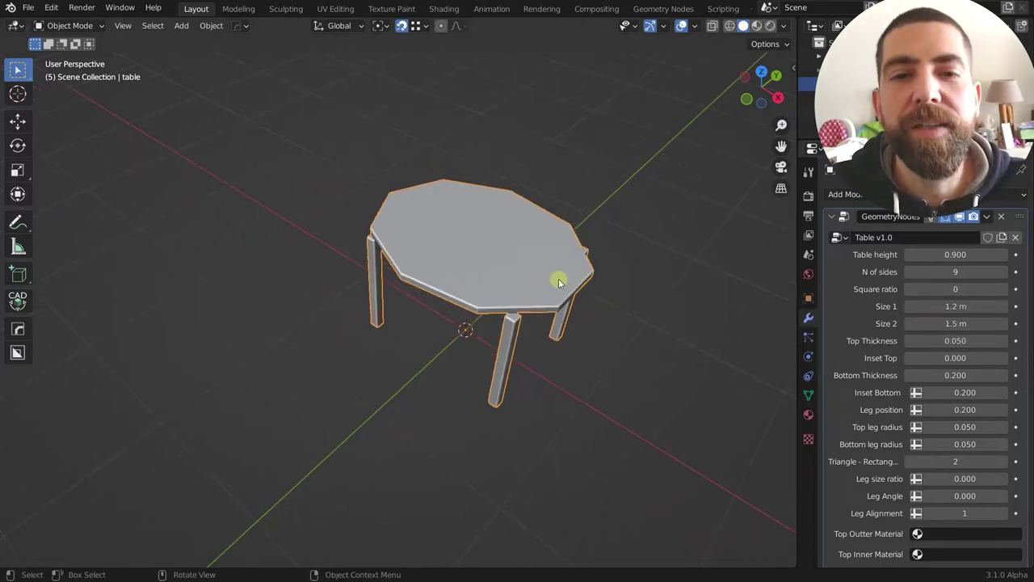
left_click(966, 272)
type("5")
key("Return")
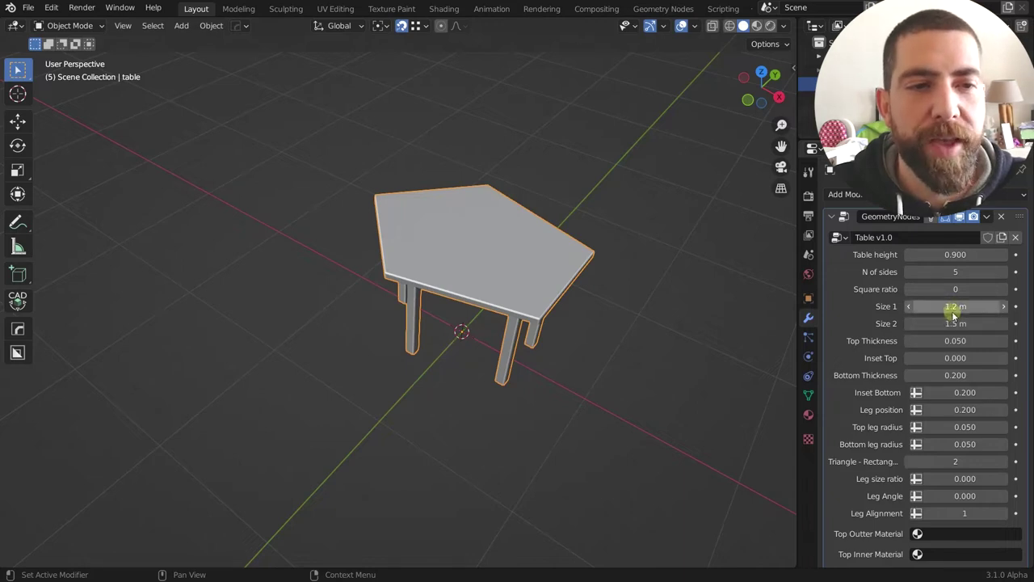
Set Size 1 to 2 m, Size 2 to 1.69 m and Square ratio to 1, and view the regular pentagonal tabletop.
left_click_drag(946, 307, 958, 327)
left_click_drag(950, 289, 993, 289)
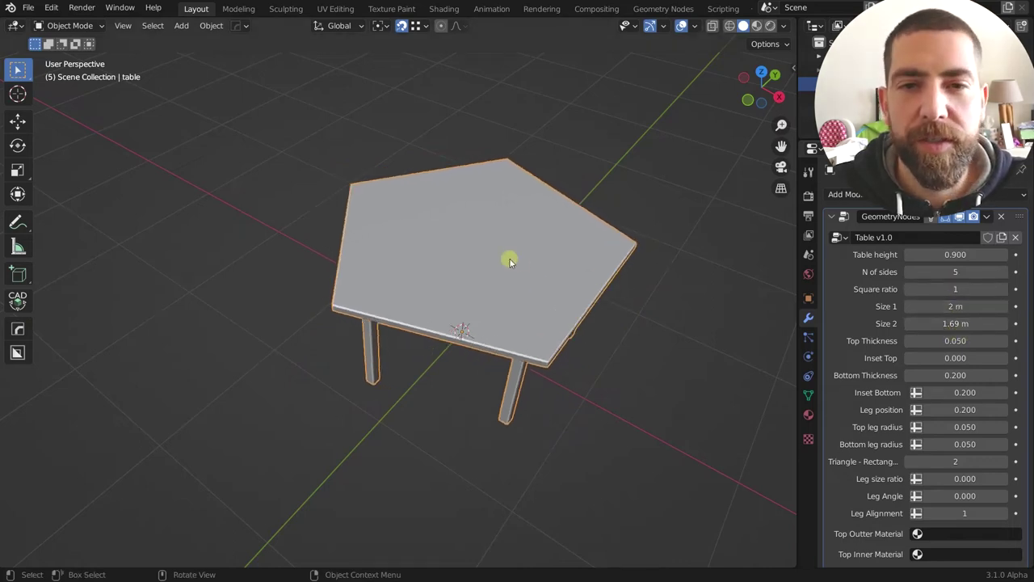
middle_click_drag(508, 256, 531, 258)
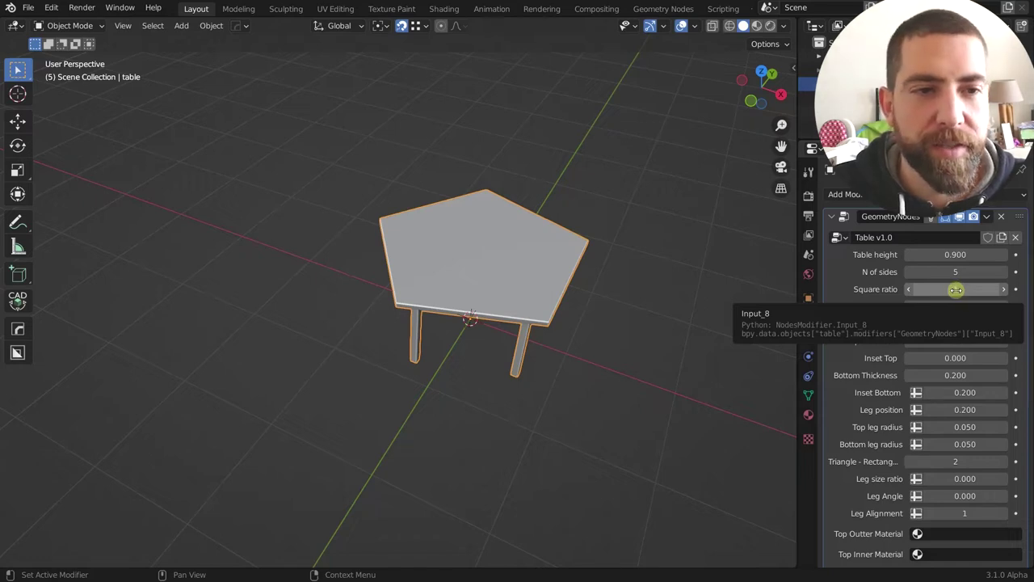
middle_click_drag(491, 249, 492, 298)
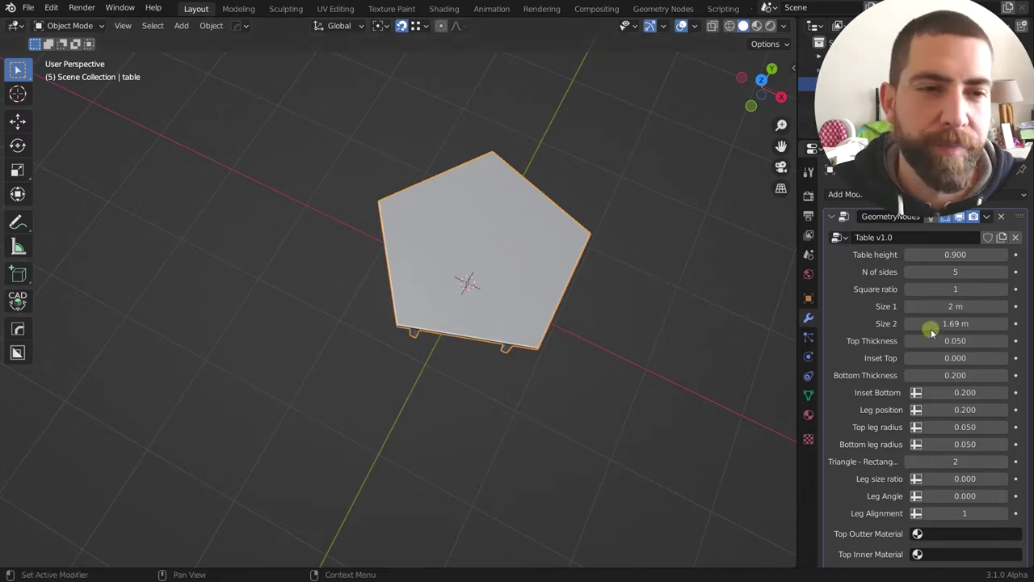
Try Size 1 at 2.1 m, switch to the top view, and set Size 1 back to 2 m.
mouse_move(955, 307)
left_mouse_down()
mouse_move(1003, 305)
mouse_move(958, 305)
left_mouse_up()
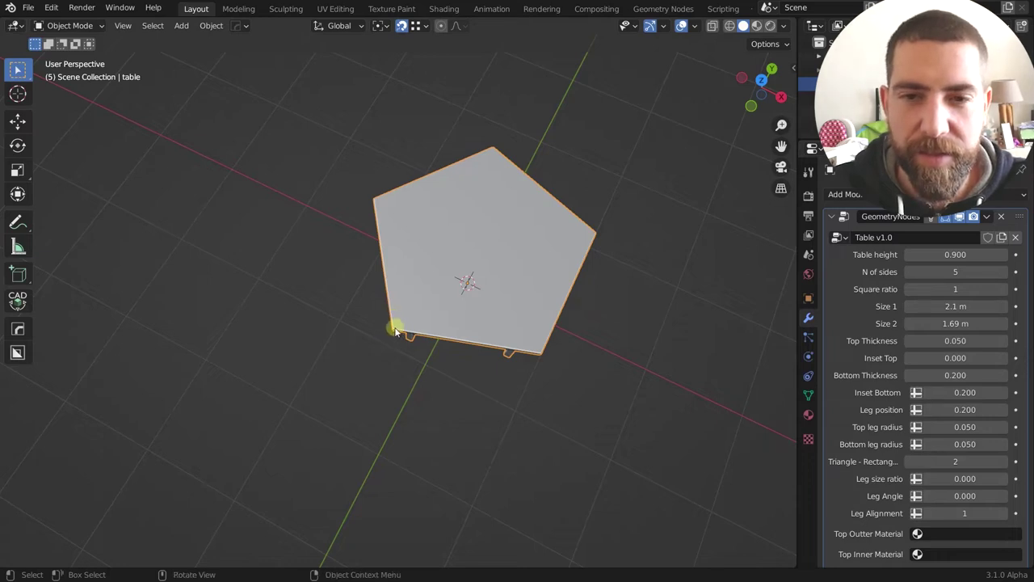
left_click_drag(741, 60, 761, 76)
left_click(760, 77)
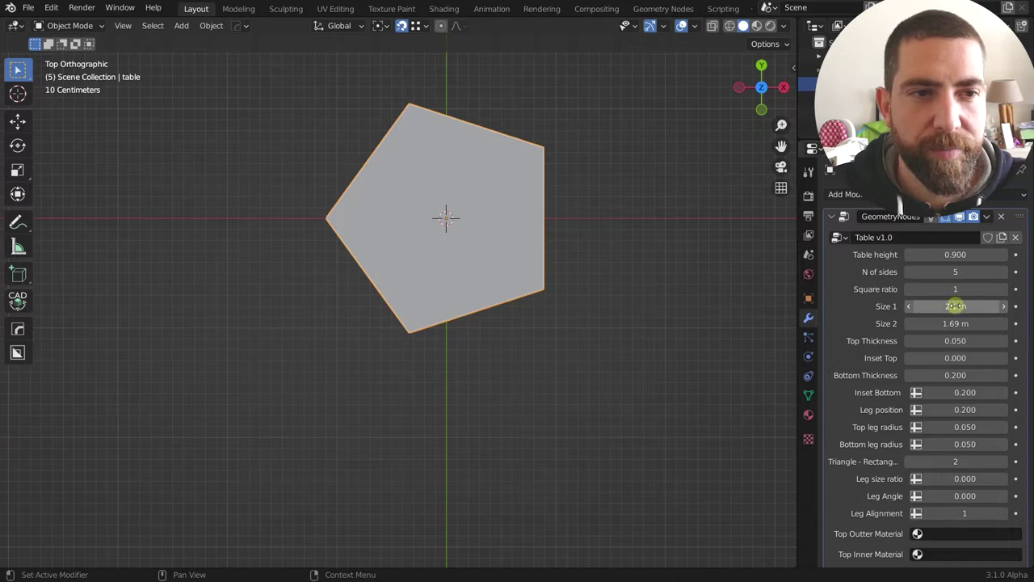
left_click(956, 306)
type("2")
key("Return")
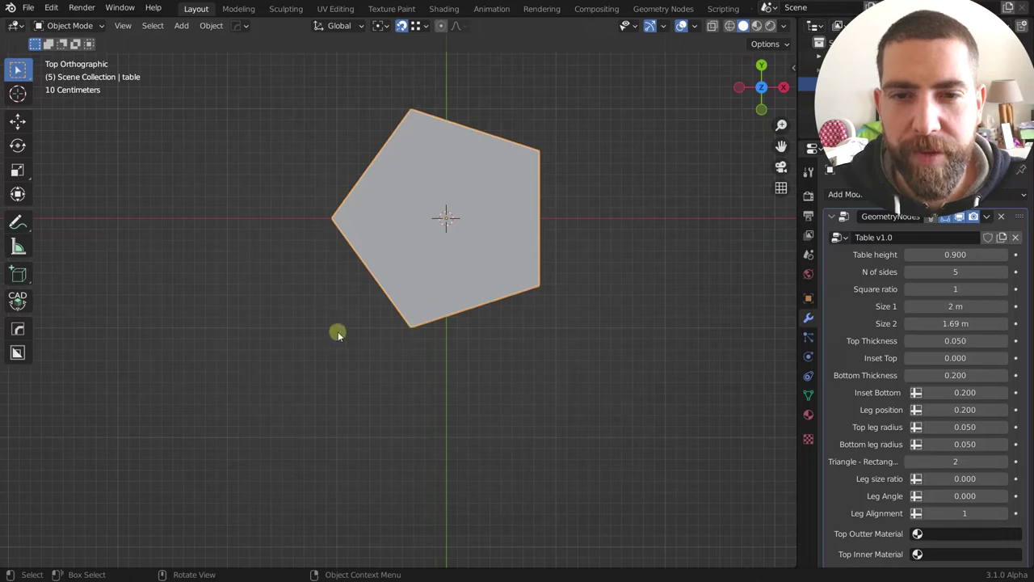
scroll(410, 135, "up", 2)
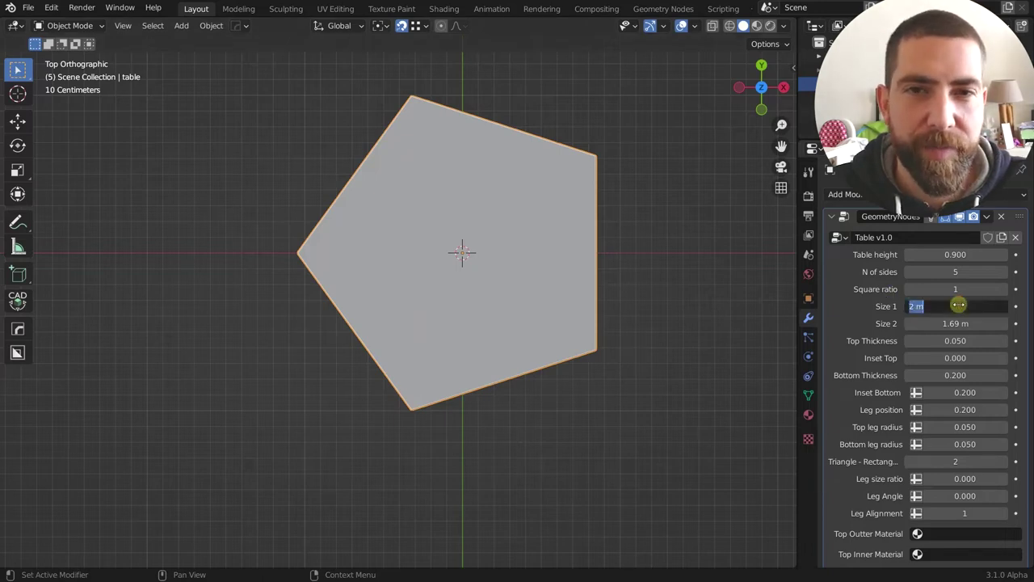
left_click(863, 307)
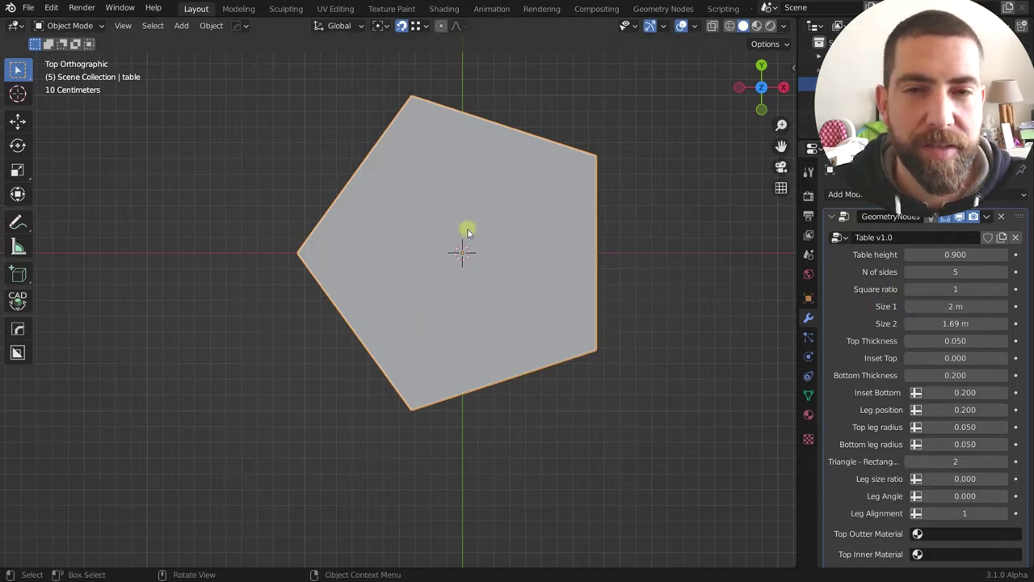
Raise N of sides to 6 and on to 62, try a smaller Size 1, and set it back to 2 m.
left_click(999, 272)
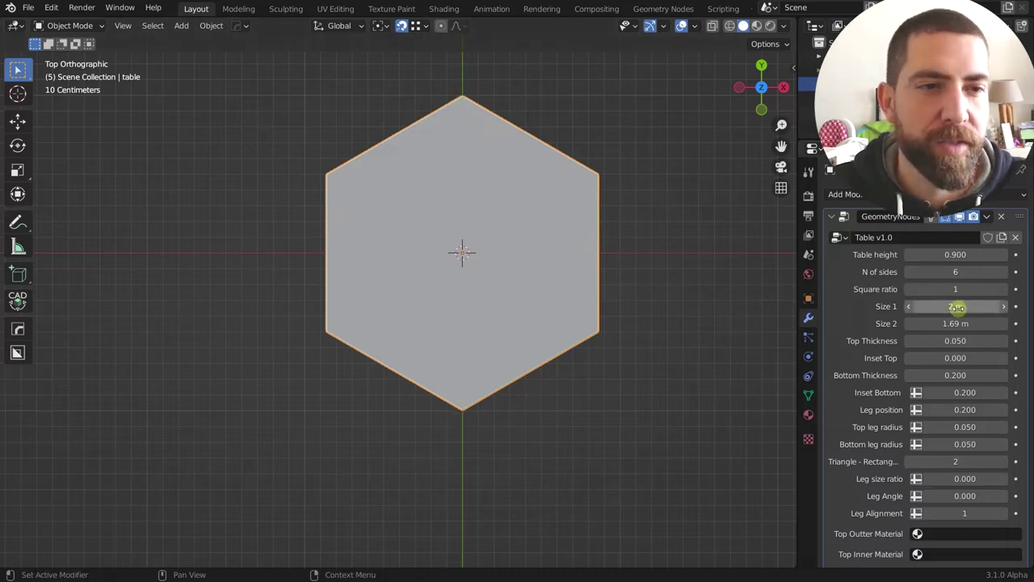
left_click_drag(956, 305, 1000, 271)
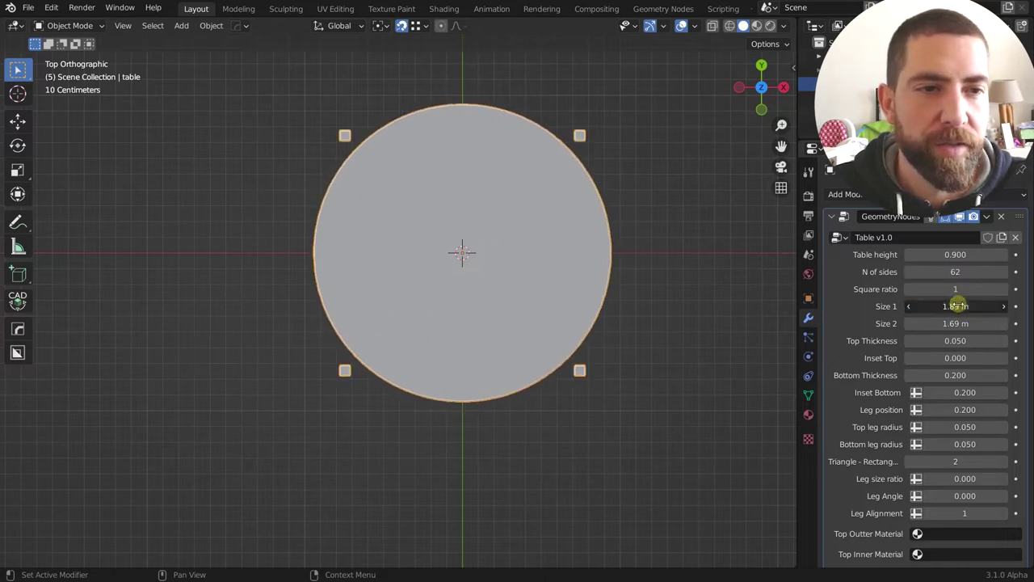
left_click(960, 305)
type("2")
key("Return")
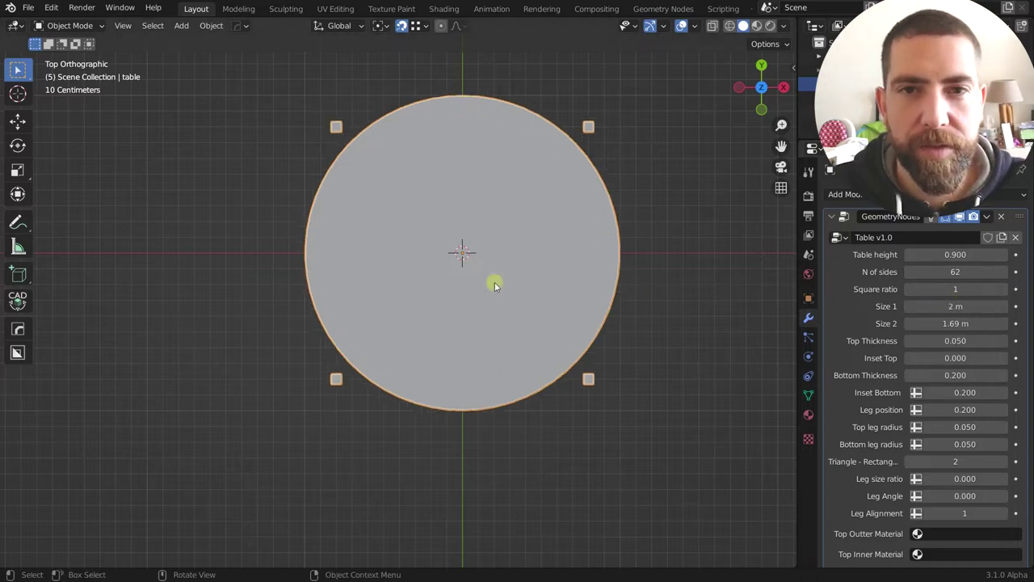
Set Square ratio to 0 and N of sides to 5, and view the table in perspective.
left_click_drag(961, 289, 942, 288)
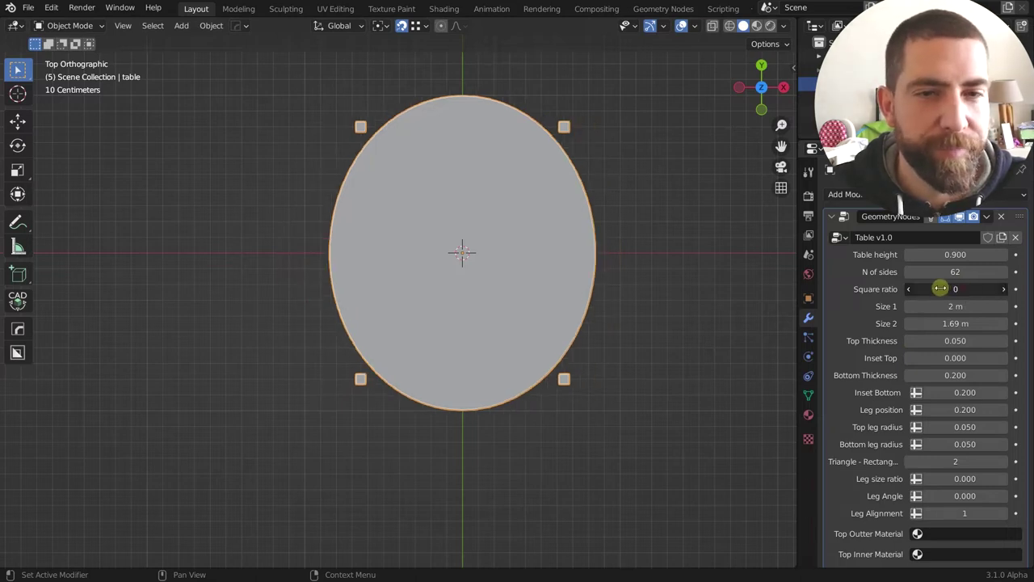
left_click_drag(956, 271, 886, 273)
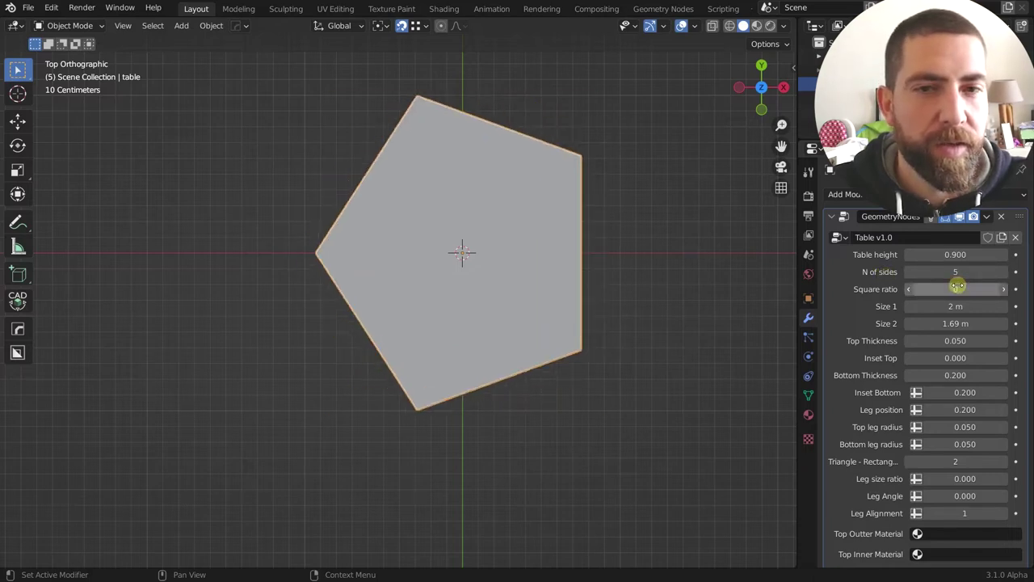
scroll(509, 282, "down", 2)
middle_click_drag(510, 282, 521, 303)
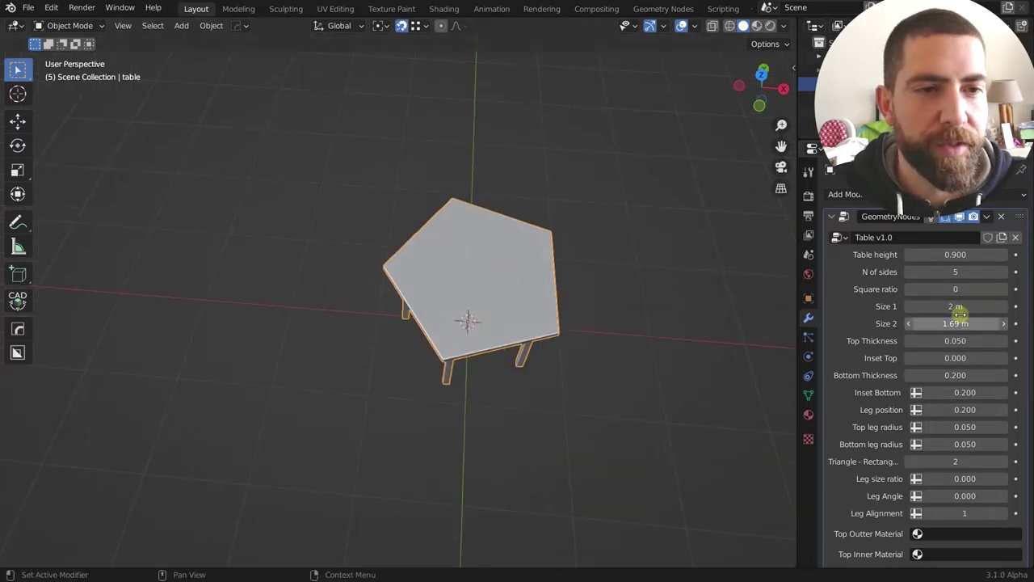
Set Square ratio to 1 and Size 2 to 2.38 m.
left_click(954, 289)
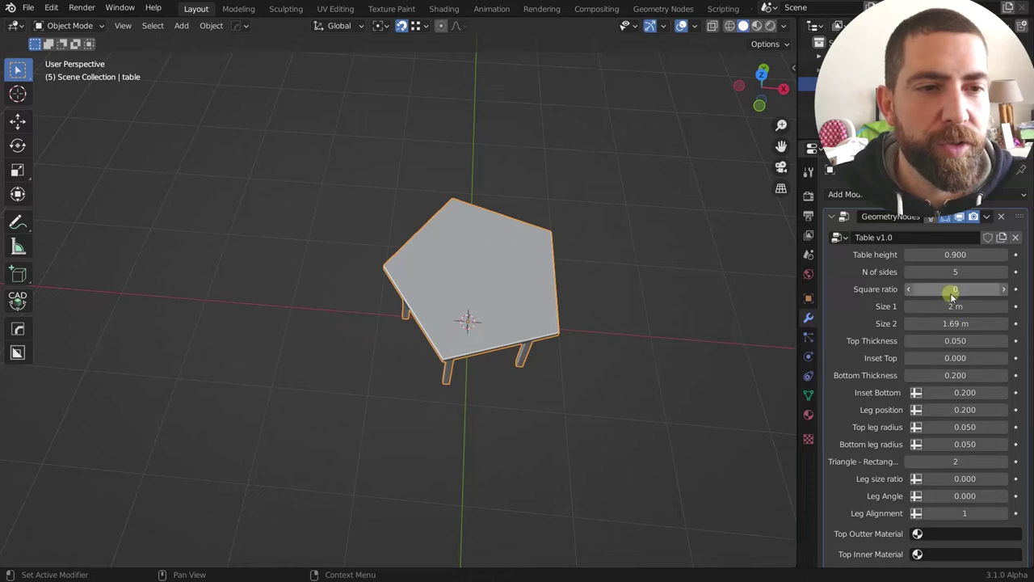
type("1")
key("Return")
left_click_drag(952, 324, 993, 325)
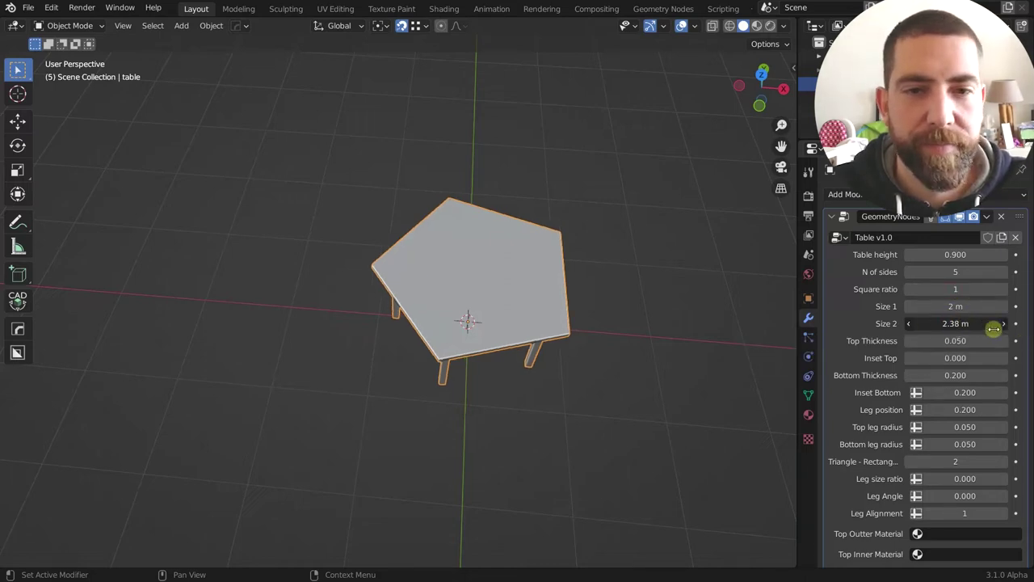
left_click_drag(949, 288, 958, 291)
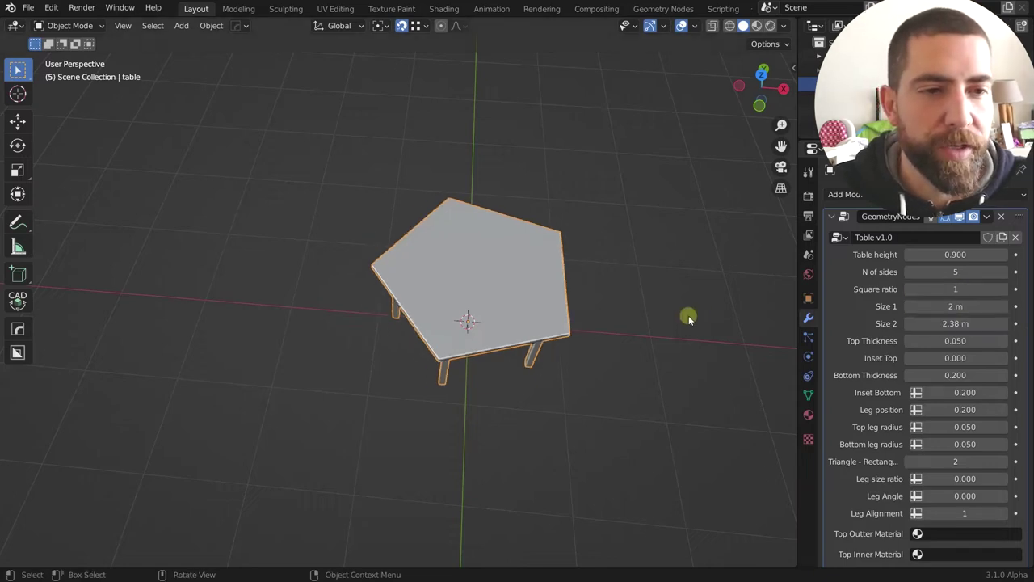
Set Top Thickness to 0.060 and view the thicker tabletop.
scroll(588, 325, "up", 3)
middle_click_drag(502, 350, 511, 326)
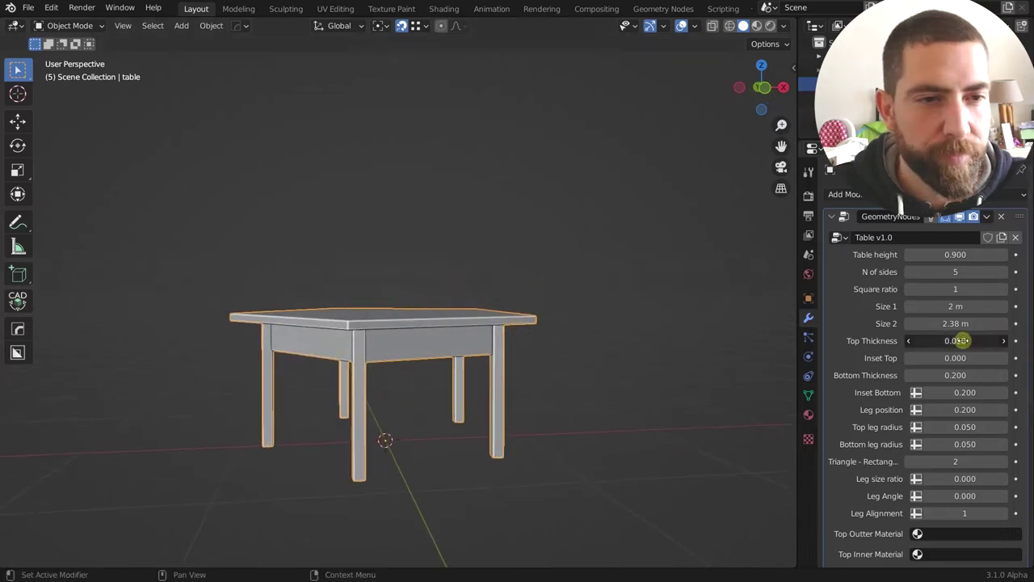
mouse_move(961, 340)
left_mouse_down()
mouse_move(977, 340)
mouse_move(967, 341)
left_mouse_up()
mouse_move(409, 349)
middle_mouse_down()
mouse_move(393, 362)
mouse_move(396, 312)
mouse_move(399, 343)
middle_mouse_up()
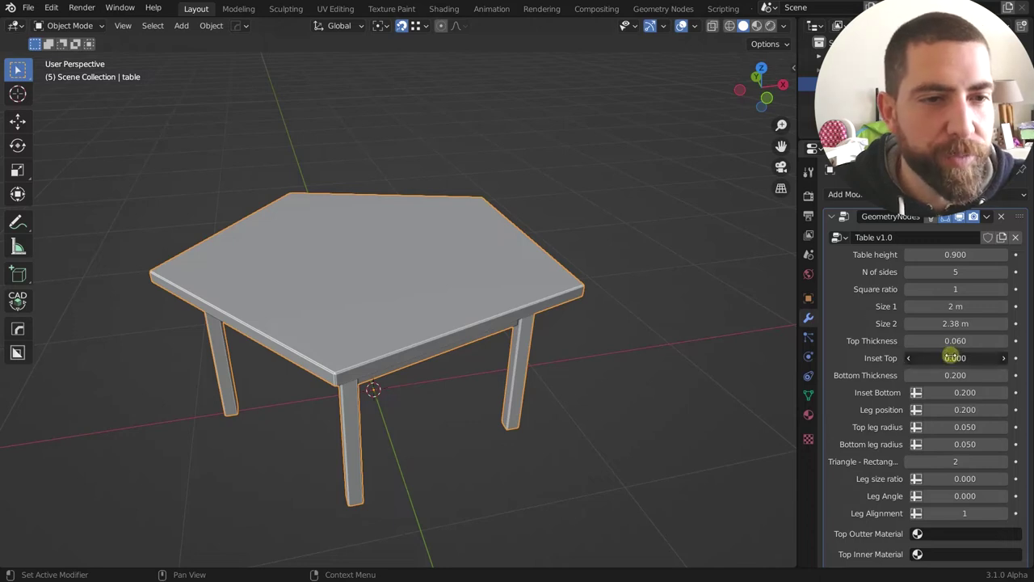
Set Inset Top to 0.290 and inspect the inner panel in the tabletop and the modifier's material slots.
mouse_move(955, 357)
left_mouse_down()
mouse_move(982, 356)
mouse_move(970, 356)
left_mouse_up()
middle_click_drag(381, 217, 454, 292)
scroll(940, 404, "down", 8)
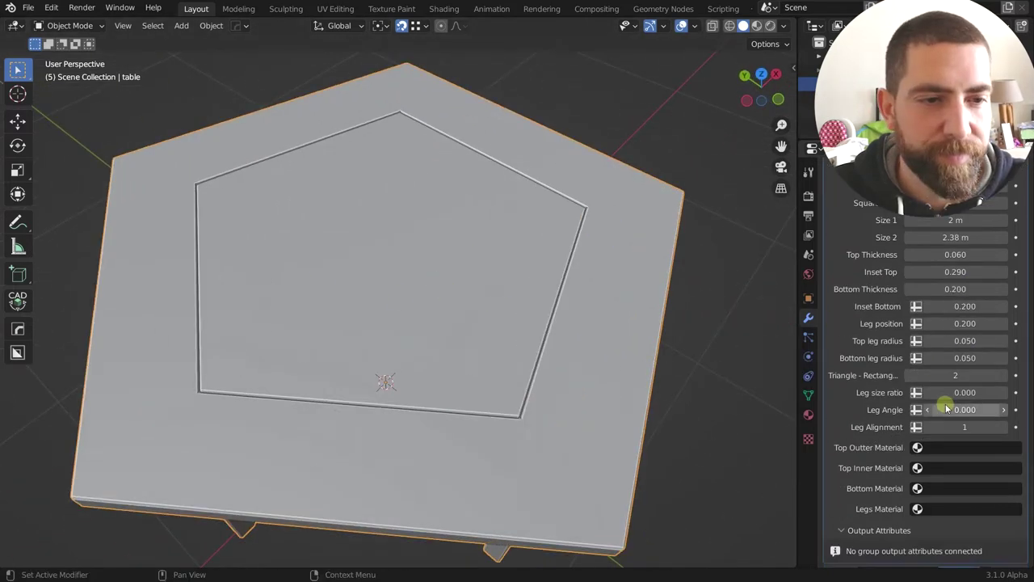
middle_click_drag(467, 331, 430, 297)
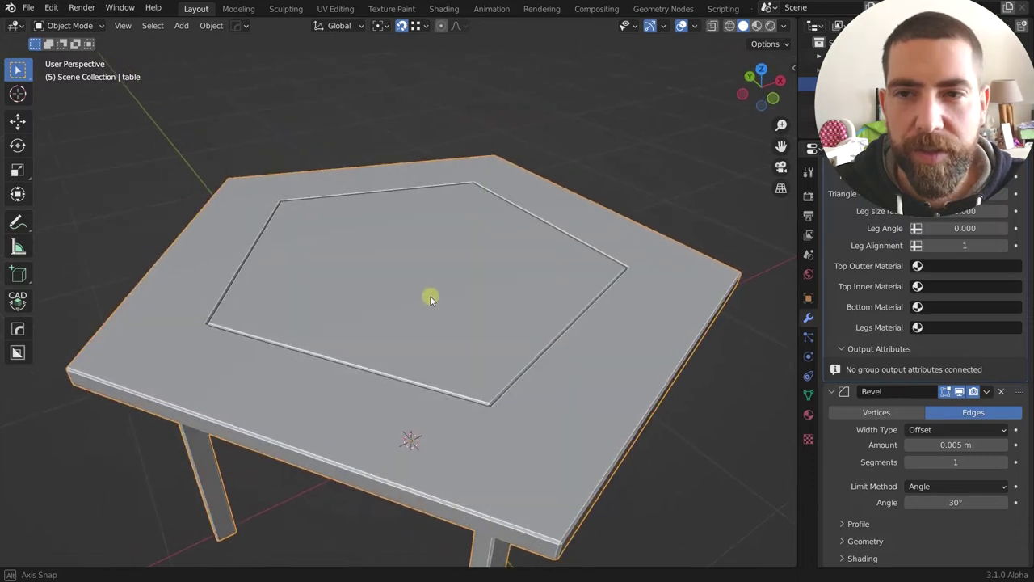
scroll(430, 296, "down", 3)
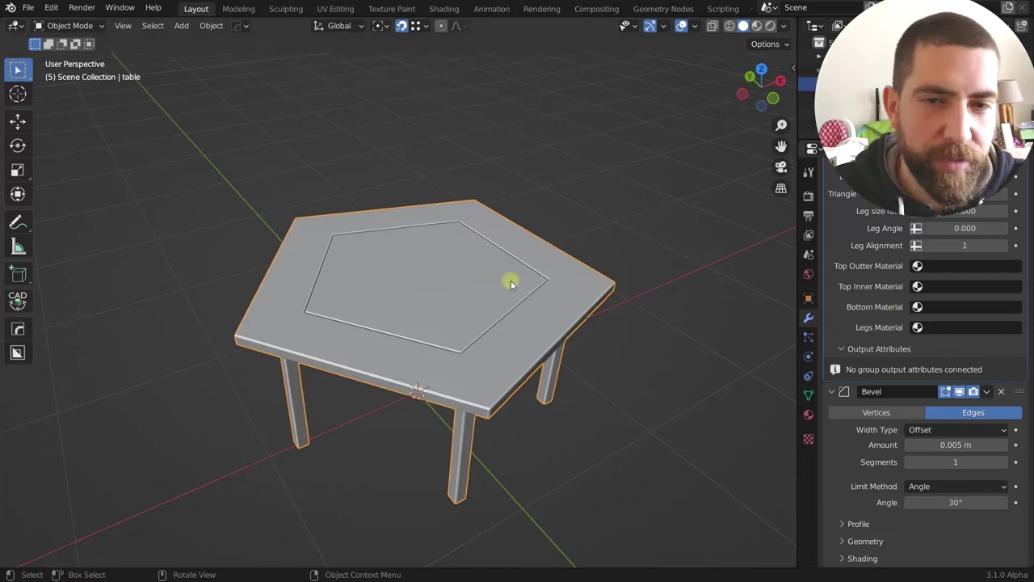
Set Inset Top to 0.000 to remove the inner panel from the tabletop.
middle_click_drag(510, 280, 492, 280)
scroll(956, 239, "up", 8)
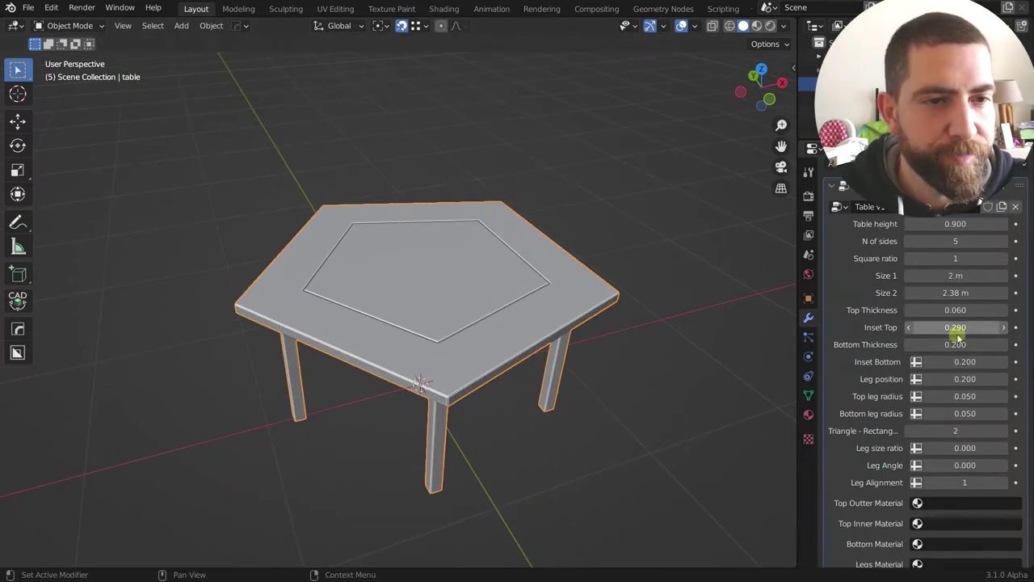
left_click_drag(959, 331, 918, 331)
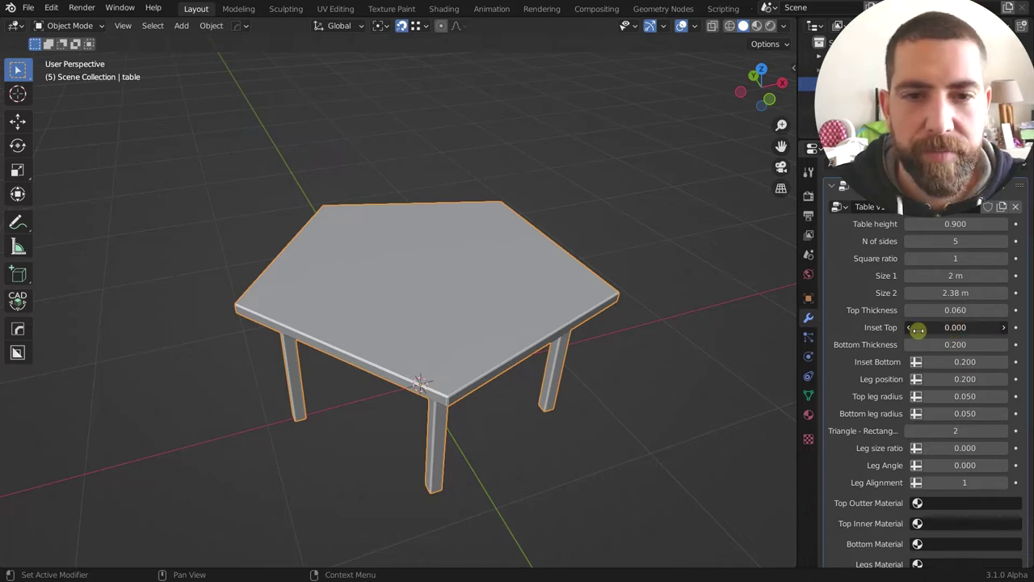
middle_click_drag(476, 323, 485, 313)
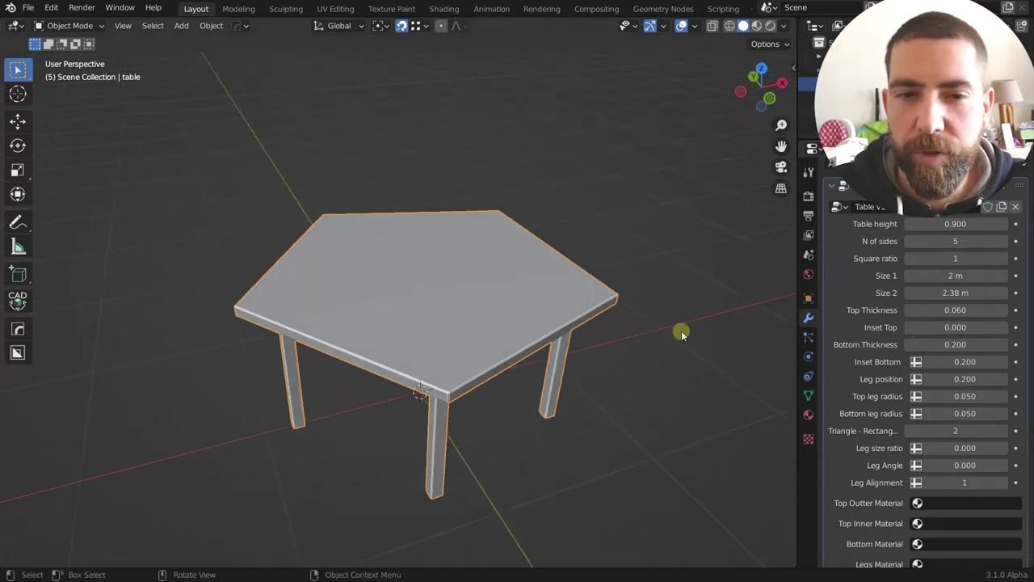
Set Bottom Thickness to 0.080 and view the frame under the tabletop from below.
middle_click_drag(531, 363, 618, 349, "alt")
left_click_drag(946, 343, 951, 344)
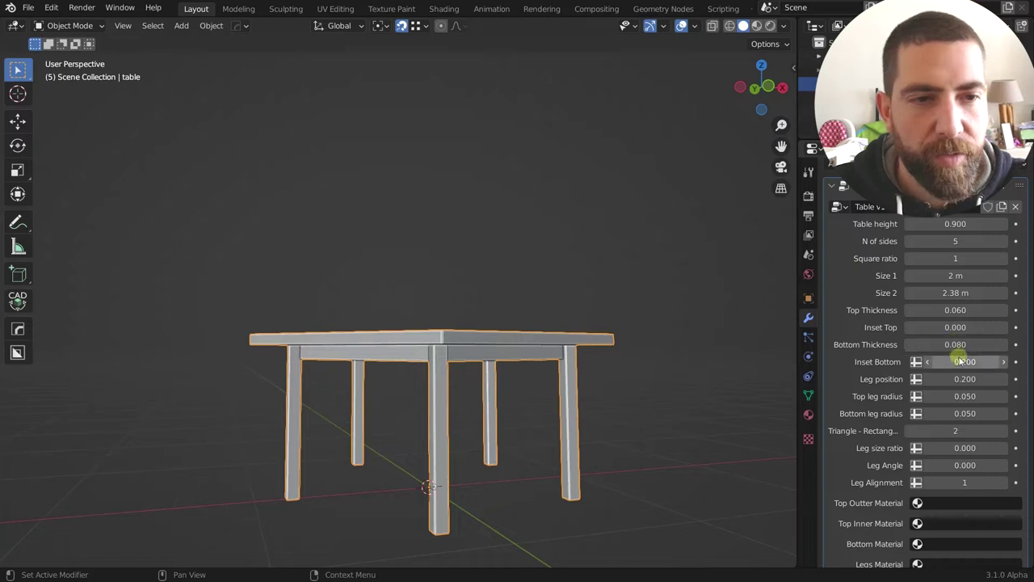
middle_click_drag(480, 369, 742, 391)
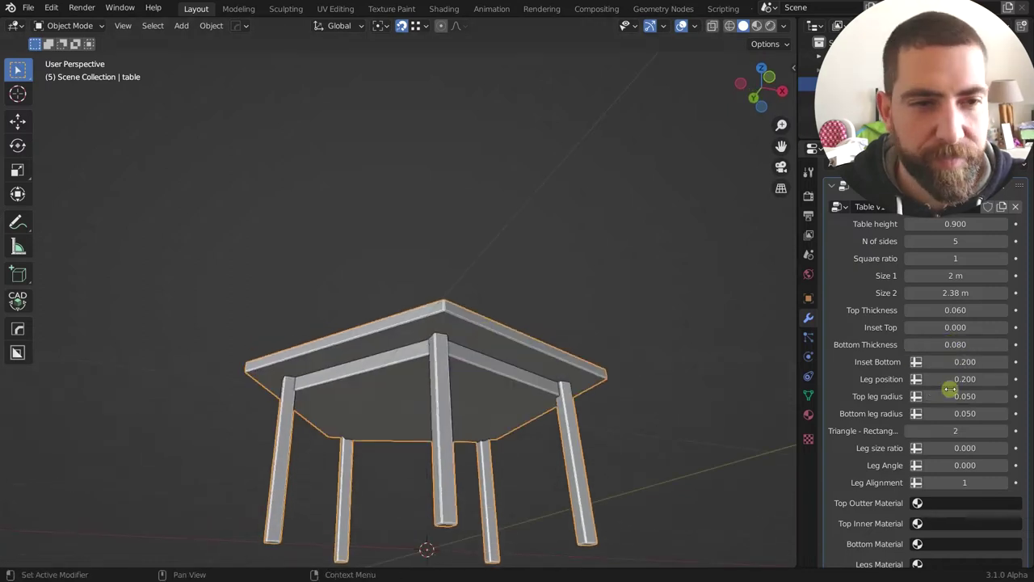
Try an Inset Bottom of -0.310 and view the table from above and from the side.
mouse_move(962, 364)
left_mouse_down()
mouse_move(937, 361)
mouse_move(988, 362)
mouse_move(946, 361)
left_mouse_up()
middle_click_drag(412, 352, 417, 376)
middle_click_drag(526, 369, 570, 337)
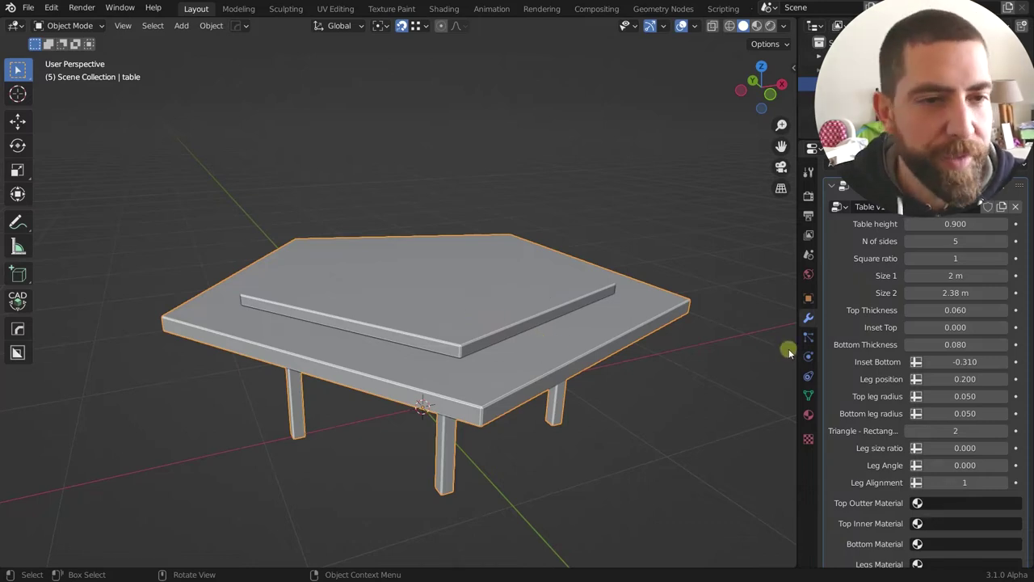
middle_click_drag(618, 342, 568, 323)
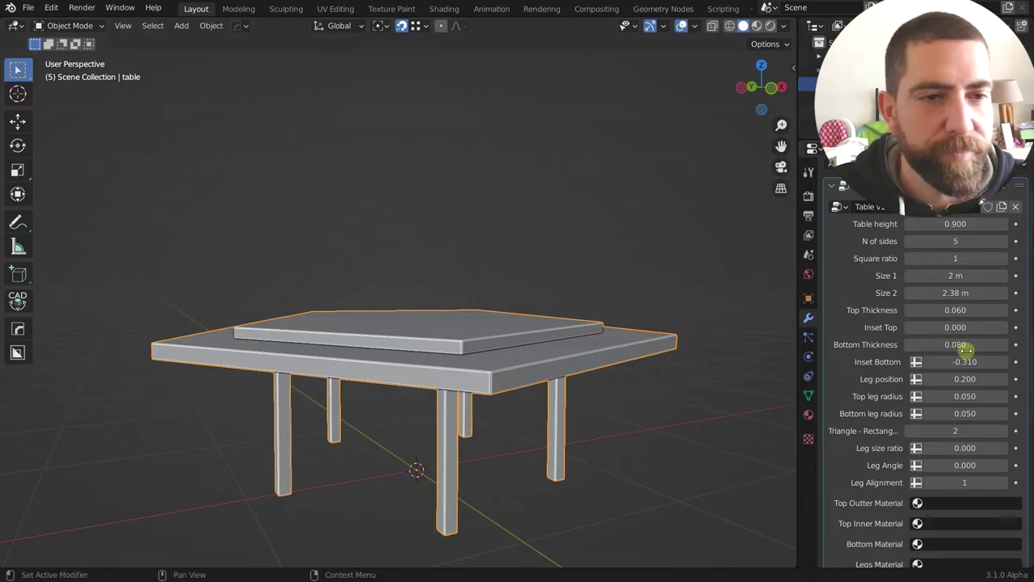
Set Inset Bottom to 0.210 and Leg position to 0.230.
left_click_drag(970, 362, 994, 361)
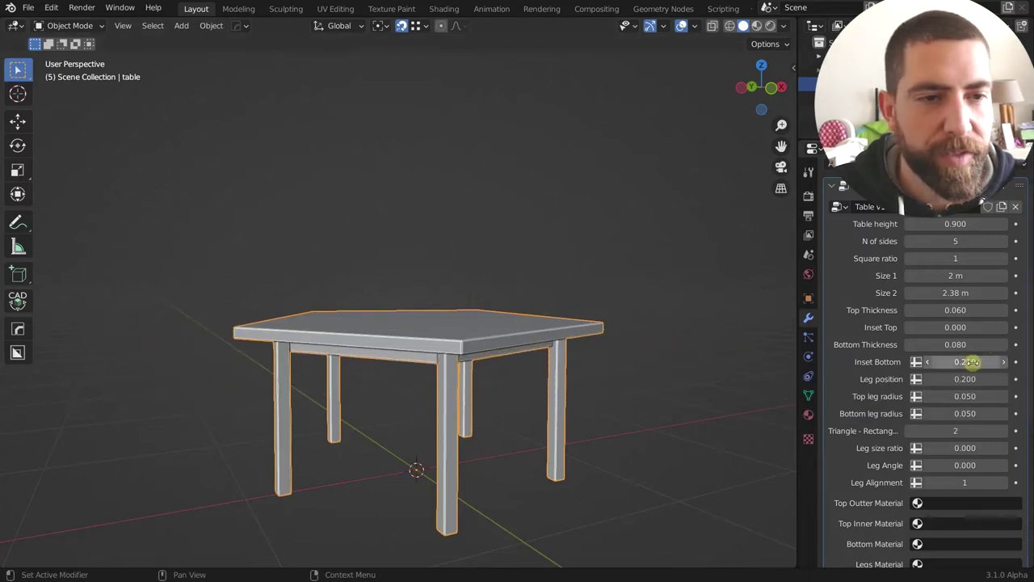
middle_click_drag(579, 312, 610, 349)
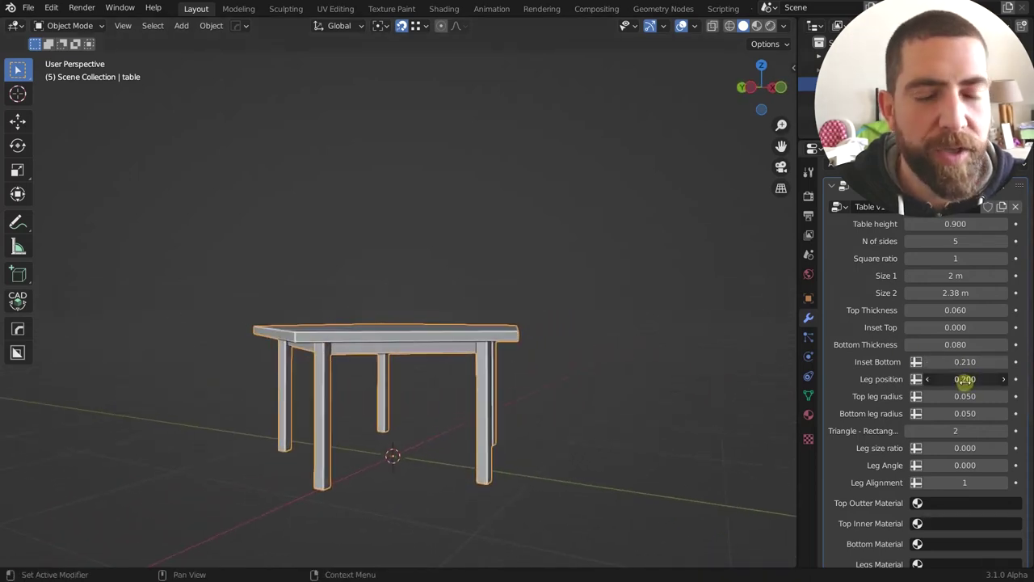
mouse_move(965, 380)
left_mouse_down()
mouse_move(983, 380)
mouse_move(943, 381)
mouse_move(964, 379)
left_mouse_up()
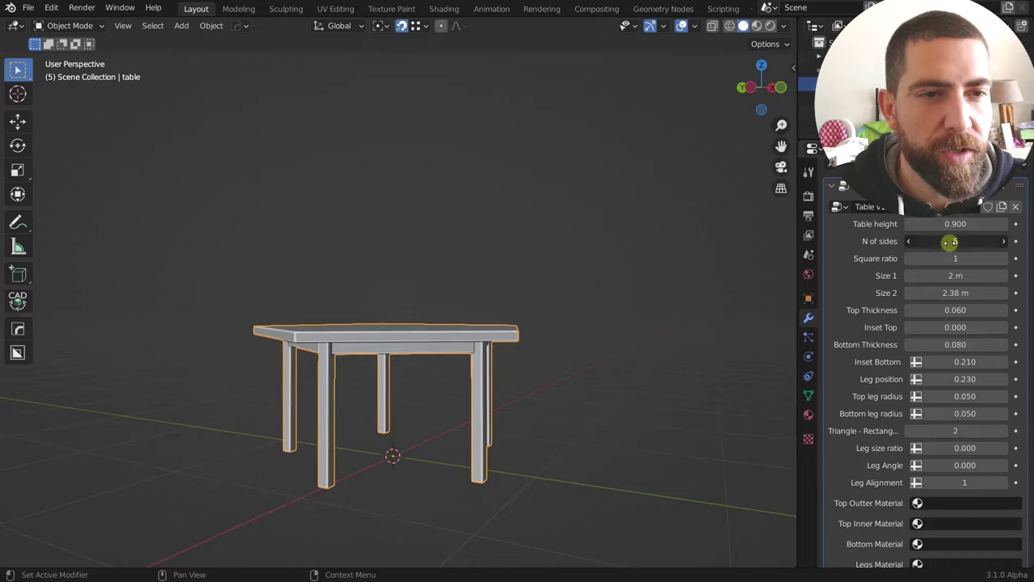
Set N of sides to 30 for a round tabletop and Leg position to 0.440.
left_click_drag(951, 241, 977, 241)
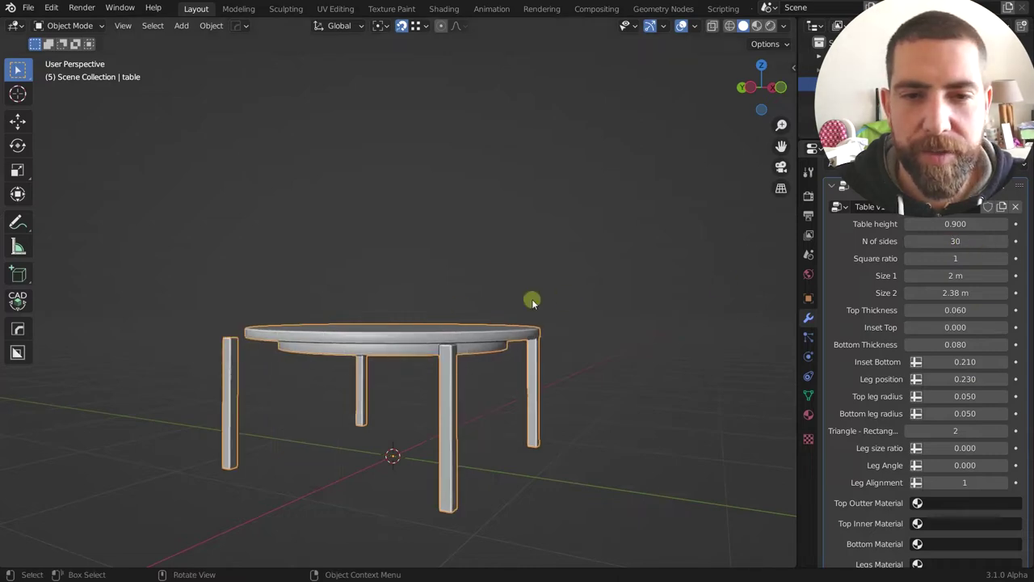
middle_click_drag(532, 299, 439, 321)
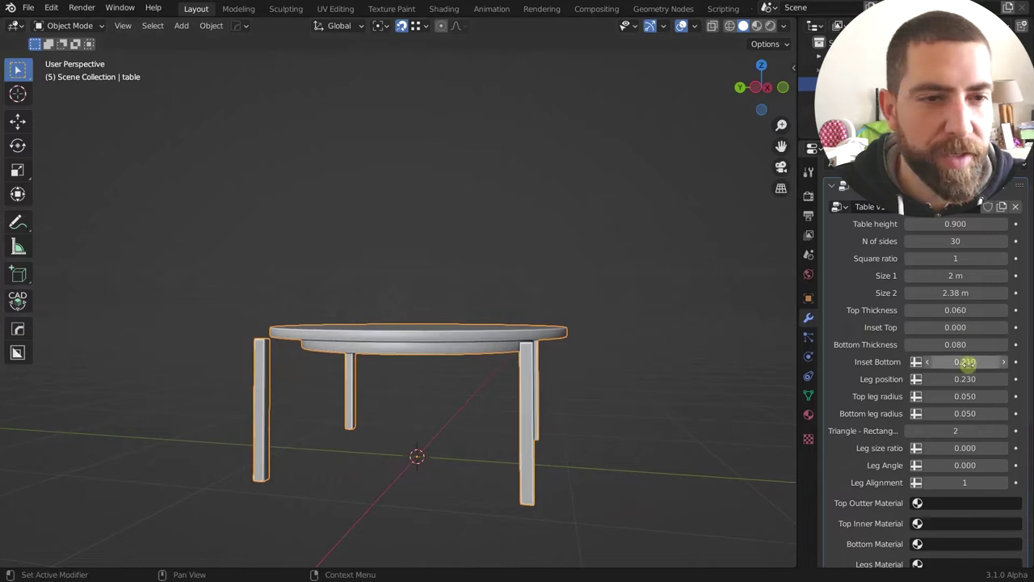
mouse_move(967, 379)
left_mouse_down()
mouse_move(954, 378)
mouse_move(972, 378)
left_mouse_up()
middle_click_drag(614, 380, 589, 404)
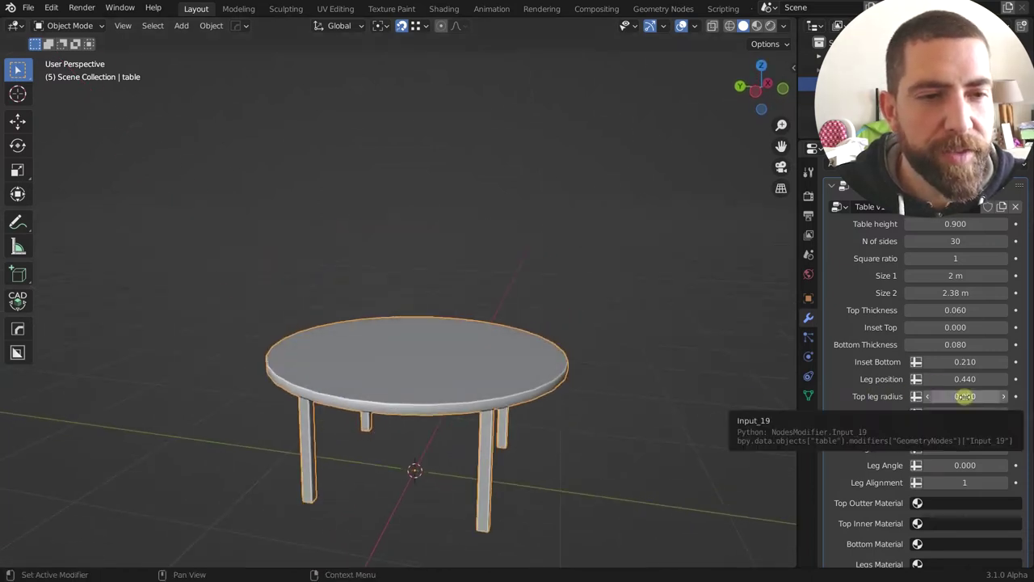
Set the leg cross-section value (Triangle - Rectangle) to 1 for triangular legs and inspect them from below.
middle_click_drag(487, 359, 469, 322)
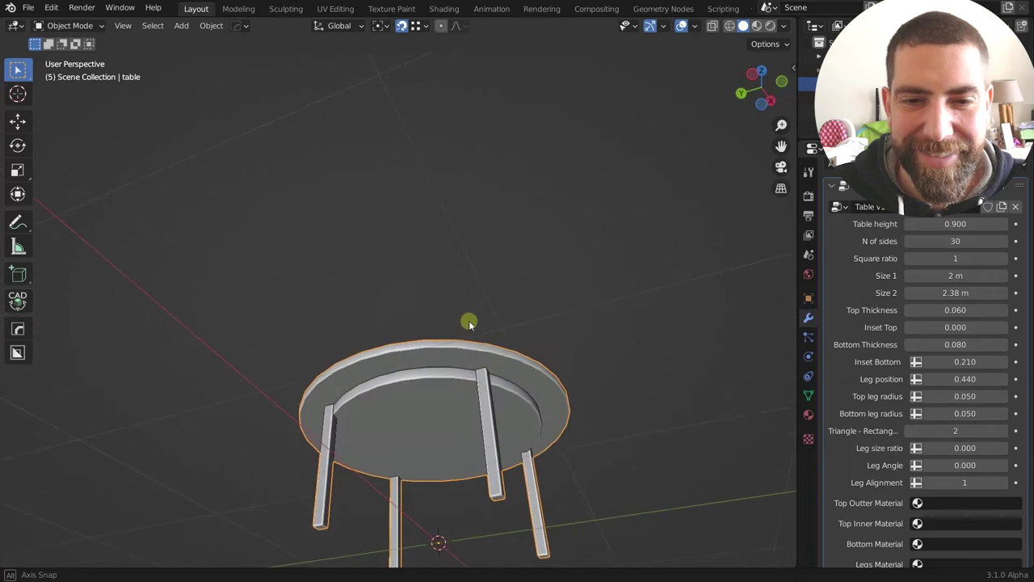
scroll(977, 380, "up", 1)
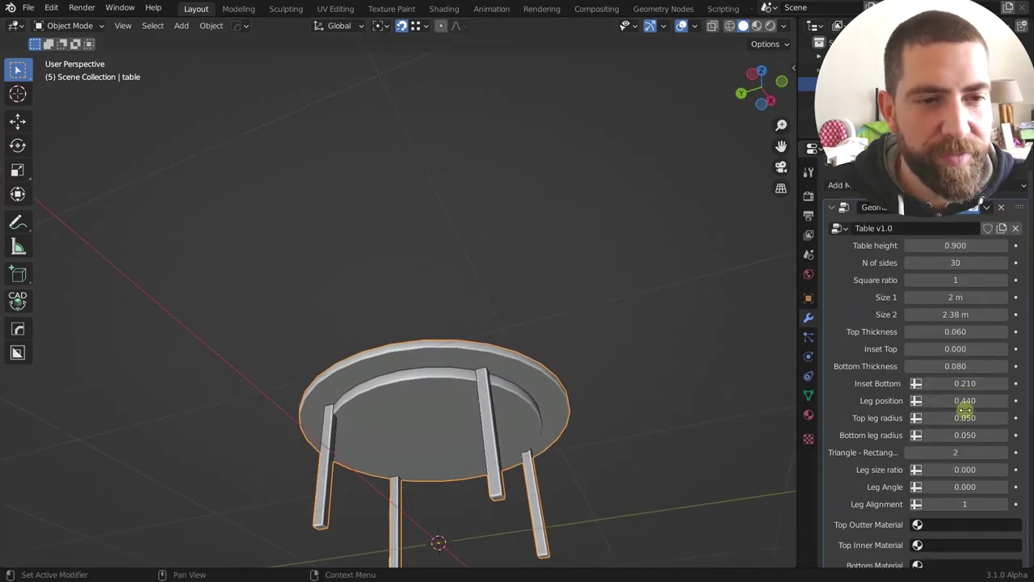
middle_click_drag(468, 356, 501, 412)
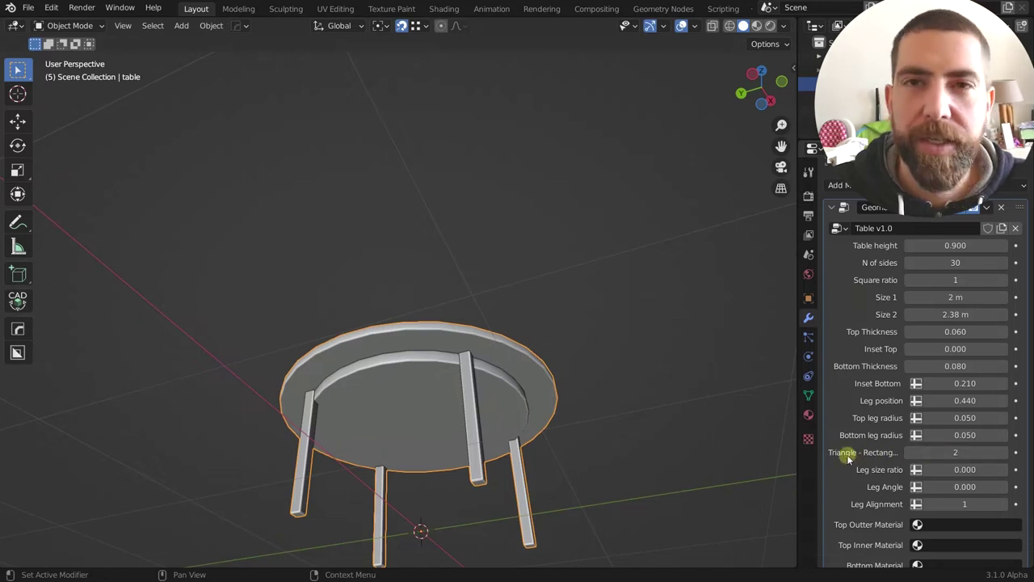
left_click(908, 452)
scroll(464, 373, "up", 2)
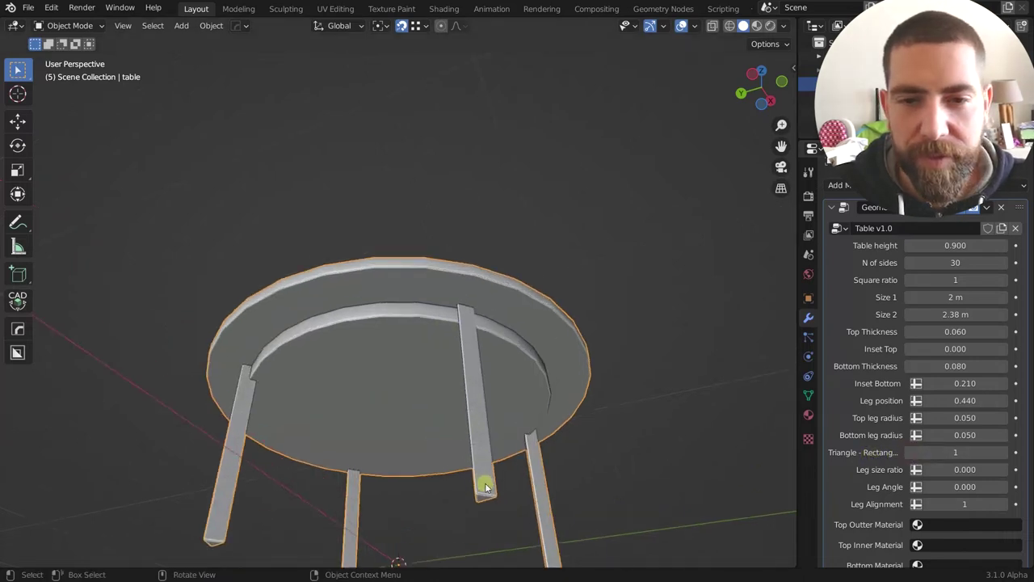
middle_click_drag(485, 487, 522, 415)
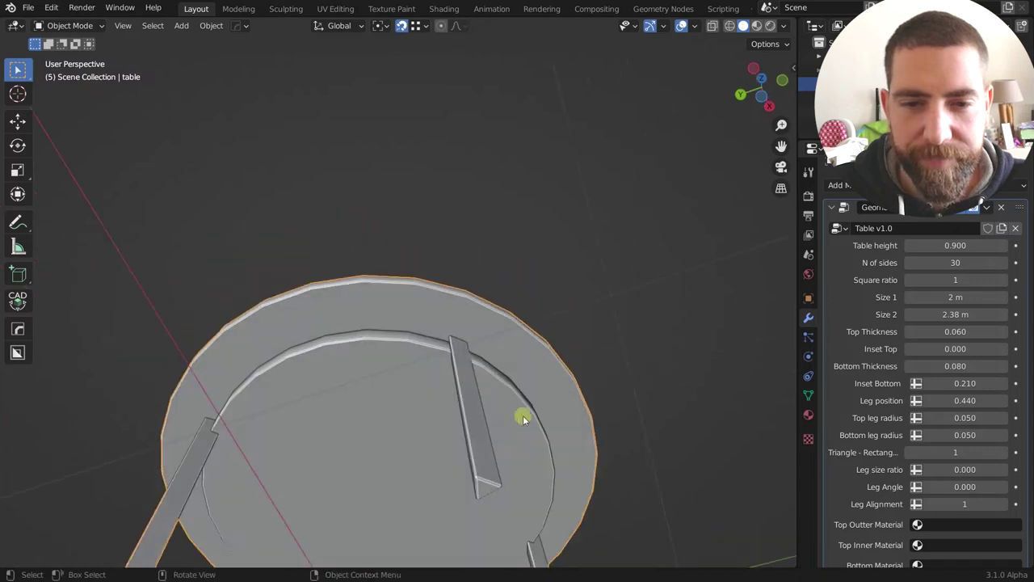
Change the leg cross-section to 2 for rectangular legs and on to 3 for round legs, viewing them from below.
left_click(1002, 451)
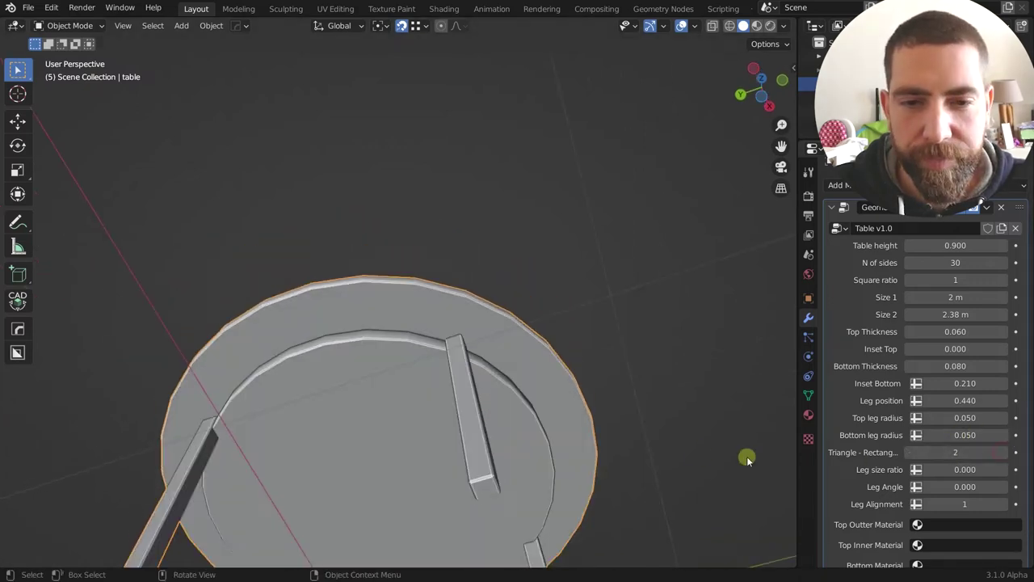
left_click(1002, 454)
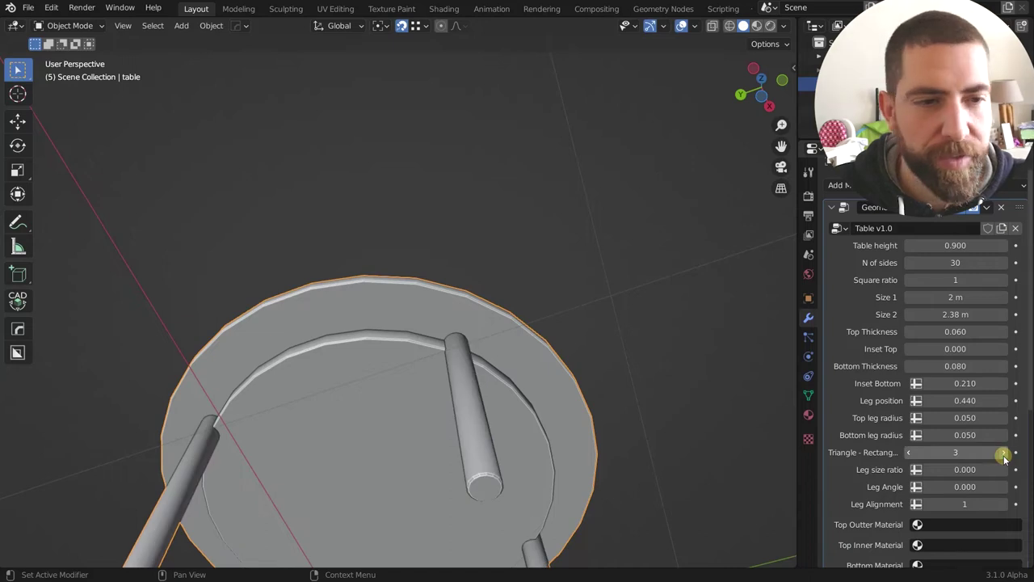
scroll(401, 358, "down", 4)
scroll(421, 407, "up", 2)
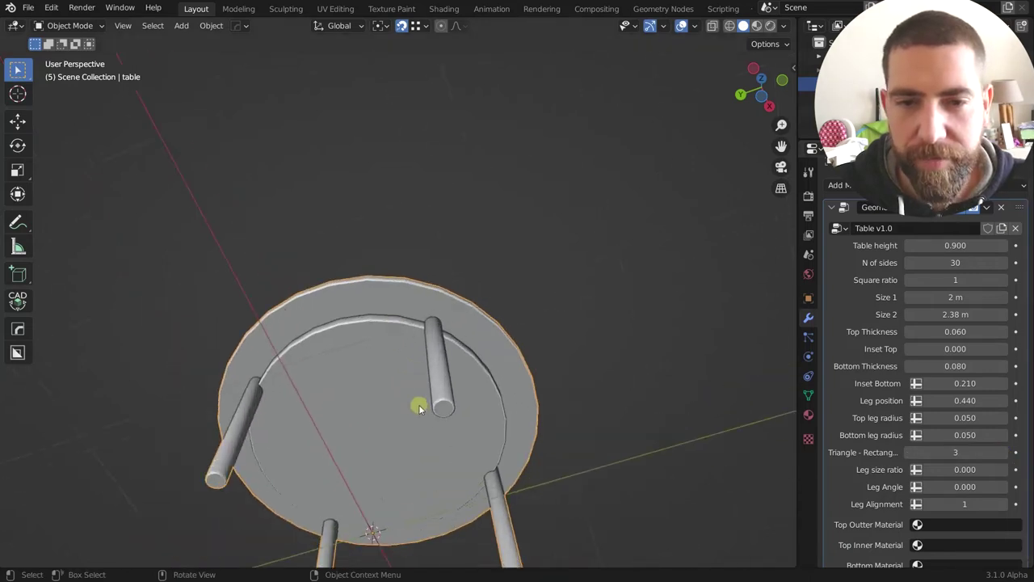
middle_click_drag(419, 376, 416, 389)
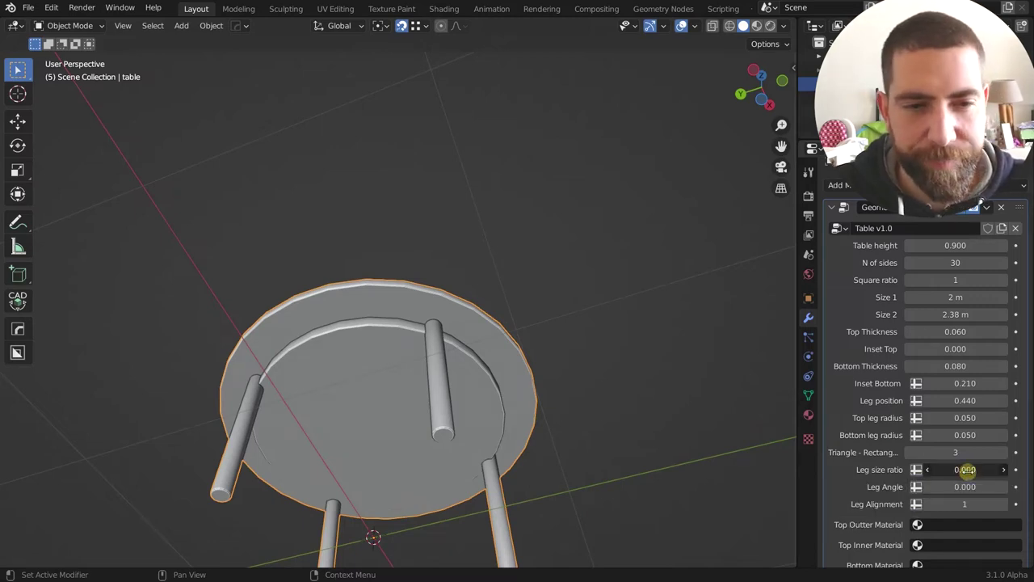
Try Leg size ratio at 0.360 and other values while viewing the legs from below, and reset it to 0.
left_click_drag(966, 470, 1002, 470)
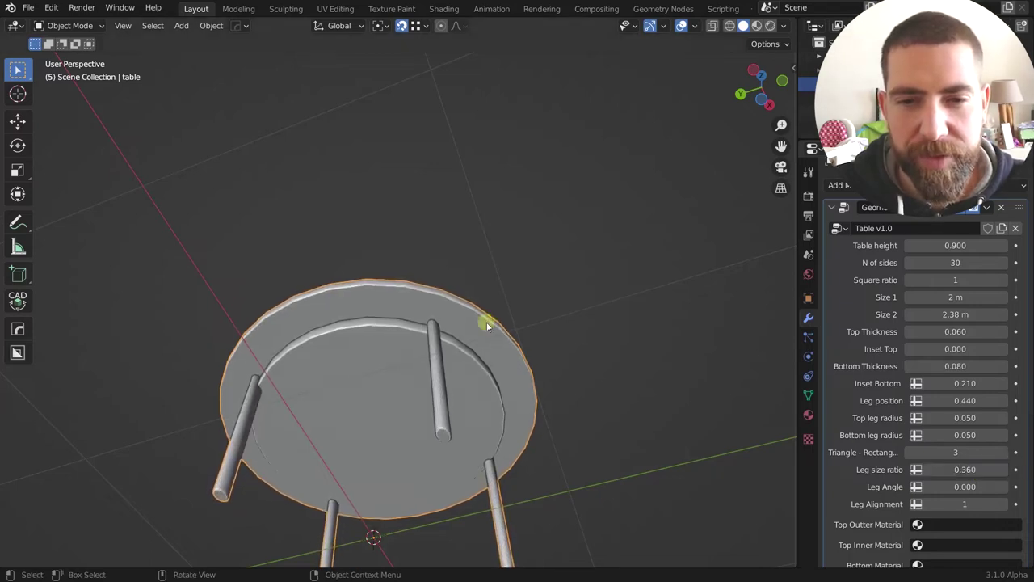
middle_click_drag(485, 321, 442, 368)
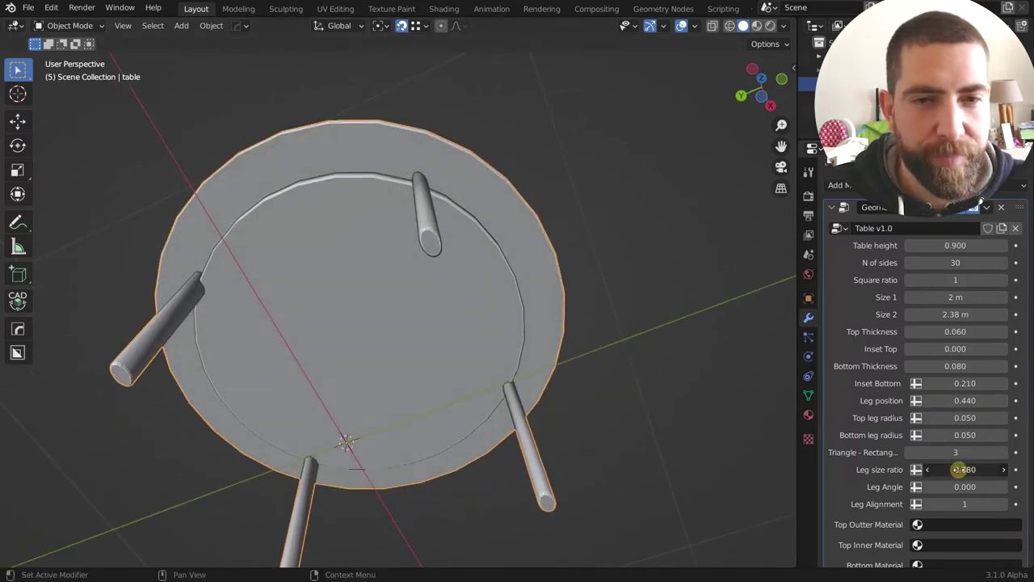
left_click_drag(958, 469, 913, 470)
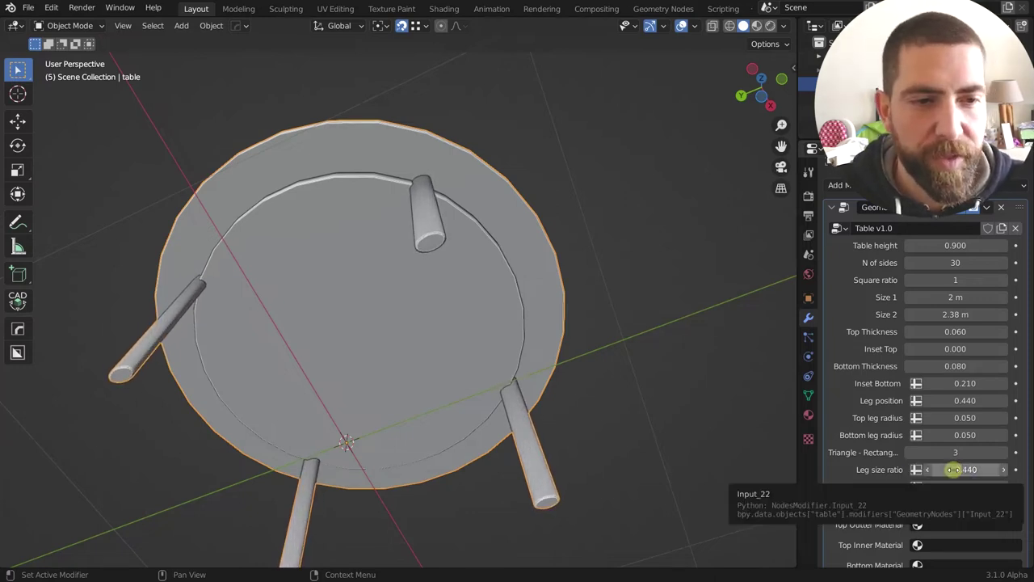
left_click(954, 469)
key("Return")
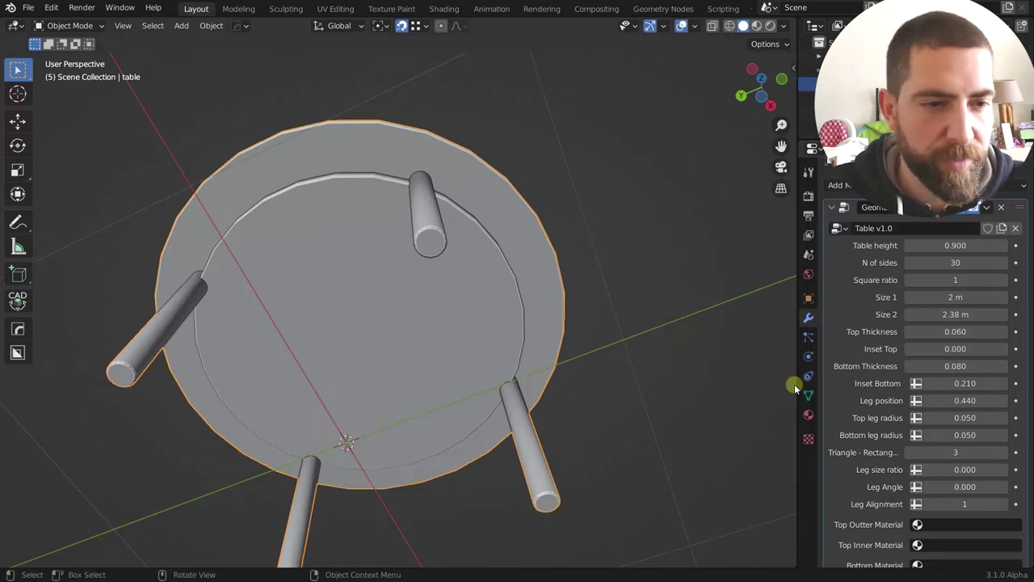
Set Leg Angle to 0.270 and Leg Alignment to 0, and view the slanted legs from the side.
scroll(478, 277, "down", 2)
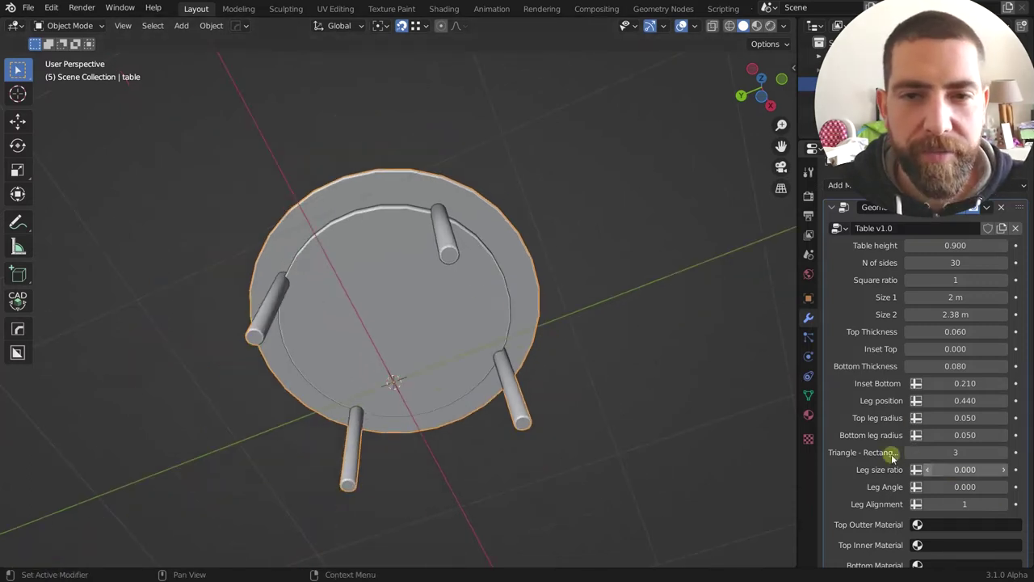
mouse_move(963, 487)
left_mouse_down()
mouse_move(974, 487)
mouse_move(944, 487)
mouse_move(963, 487)
left_mouse_up()
middle_click_drag(487, 363, 541, 420)
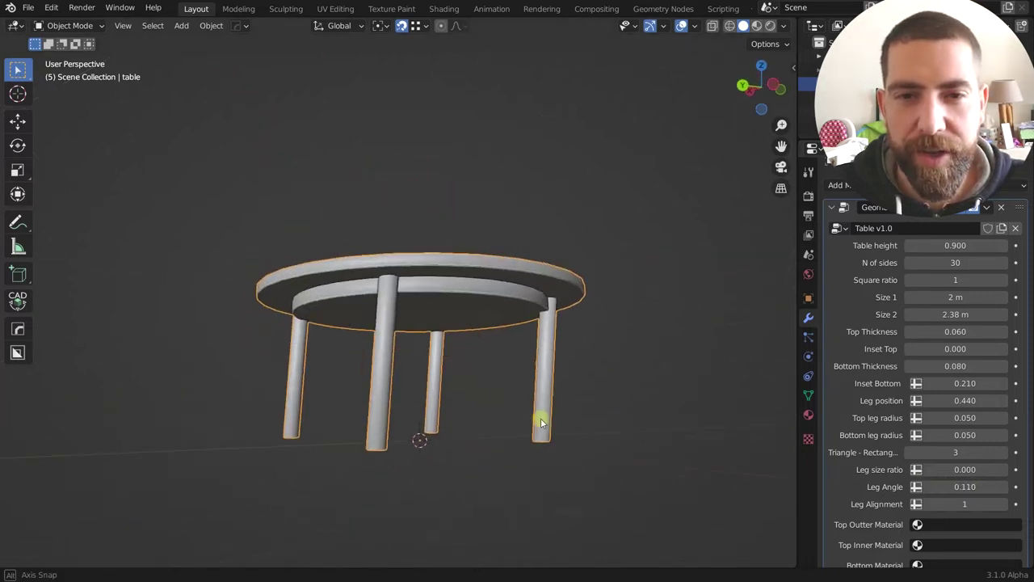
scroll(540, 420, "up", 1)
left_click_drag(982, 502, 958, 487)
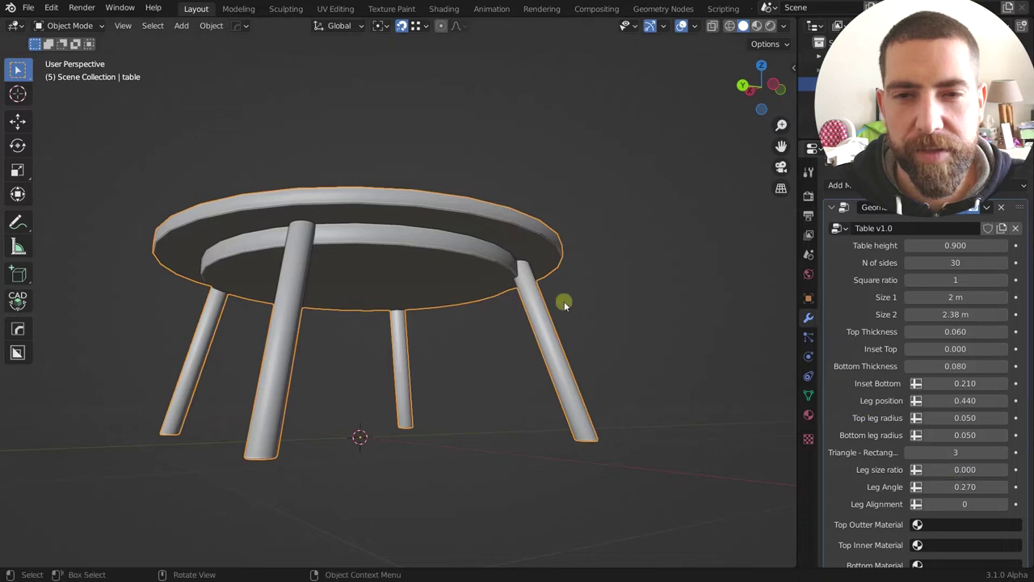
middle_click_drag(564, 302, 587, 299)
Taper the legs by setting Top leg radius to 0.120 and Bottom leg radius to 0.030.
scroll(973, 419, "down", 2)
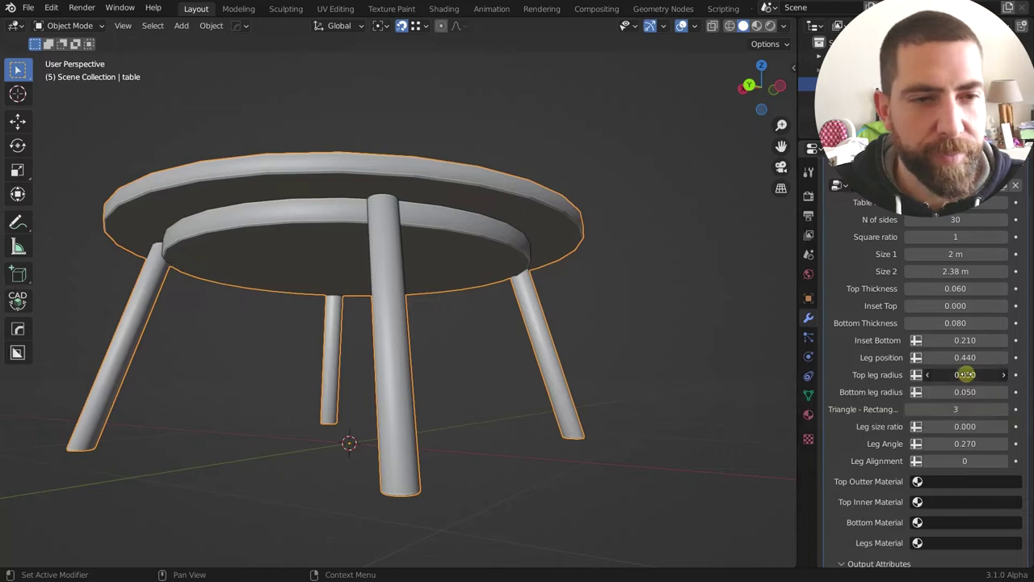
mouse_move(968, 375)
left_mouse_down()
mouse_move(978, 375)
mouse_move(961, 392)
left_mouse_up()
middle_click_drag(460, 237, 490, 243)
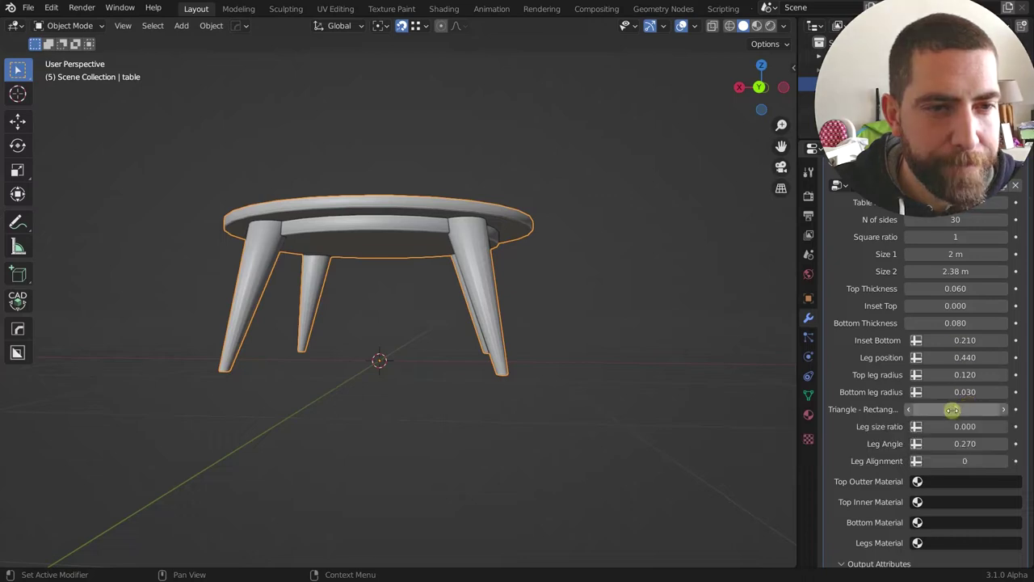
Set the leg cross-section to 2 for rectangular legs and try changing Leg Alignment, ending at 0.
left_click(909, 411)
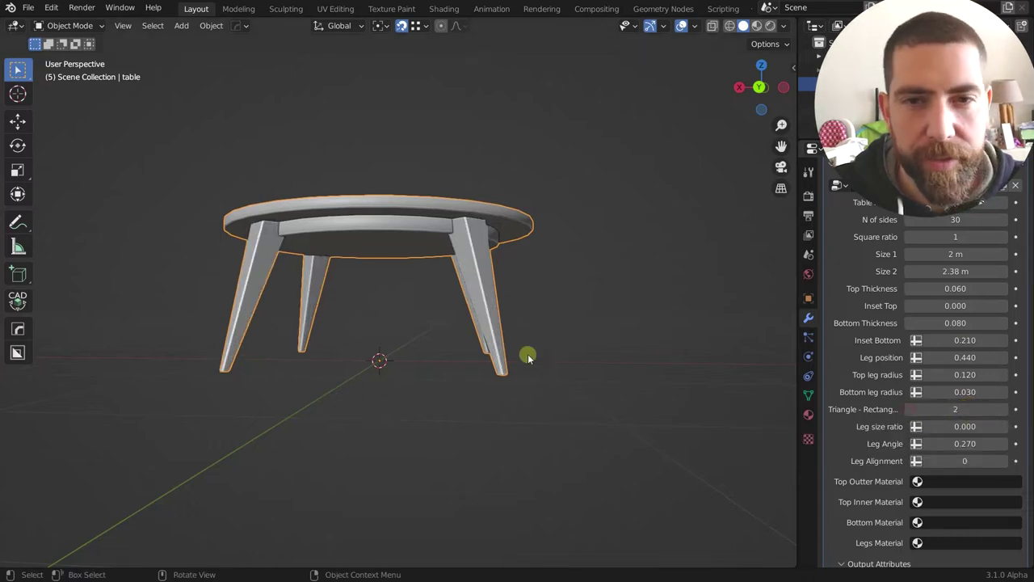
middle_click_drag(528, 354, 448, 275)
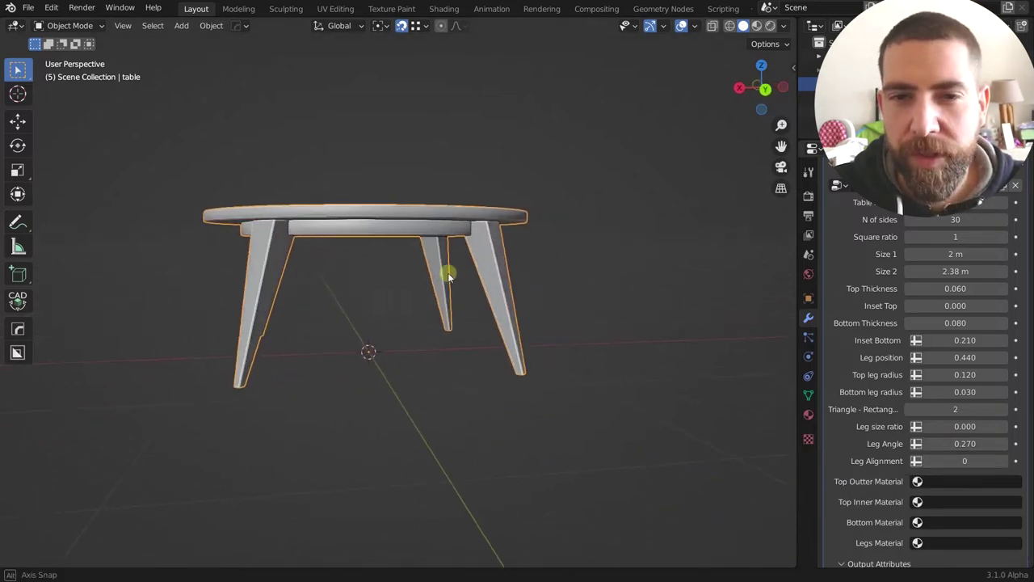
mouse_move(961, 460)
left_mouse_down()
mouse_move(989, 460)
mouse_move(967, 461)
left_mouse_up()
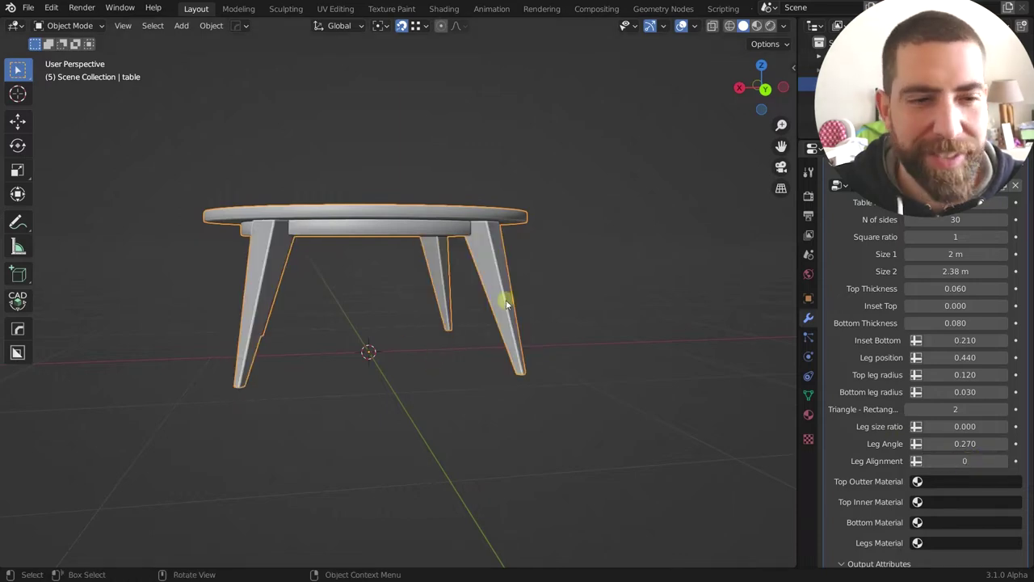
middle_click_drag(419, 277, 456, 276)
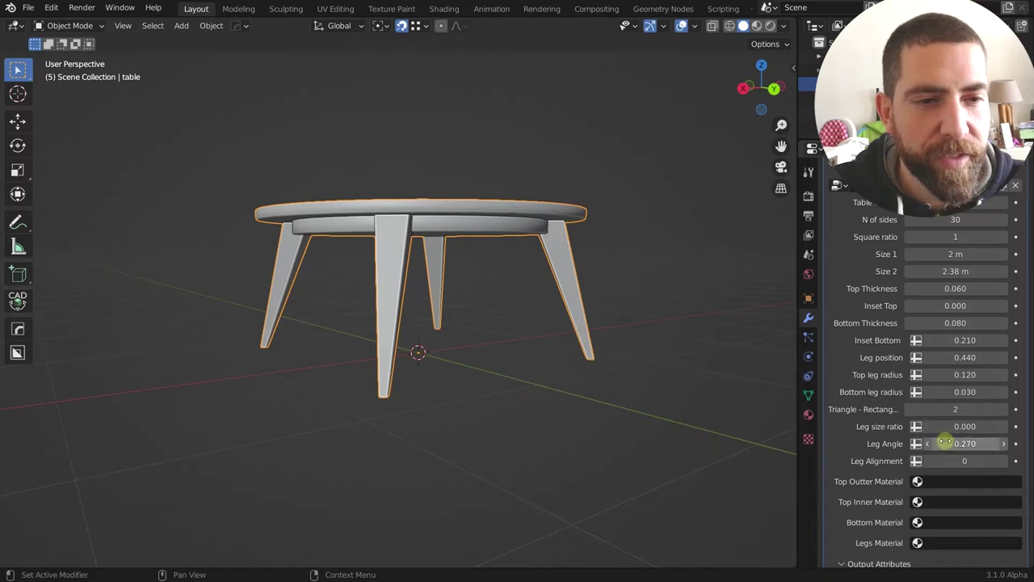
Try Leg Angle at 0 and 0.450, and set Leg Alignment to 1 so the legs slant the same way.
left_click_drag(945, 443, 921, 443)
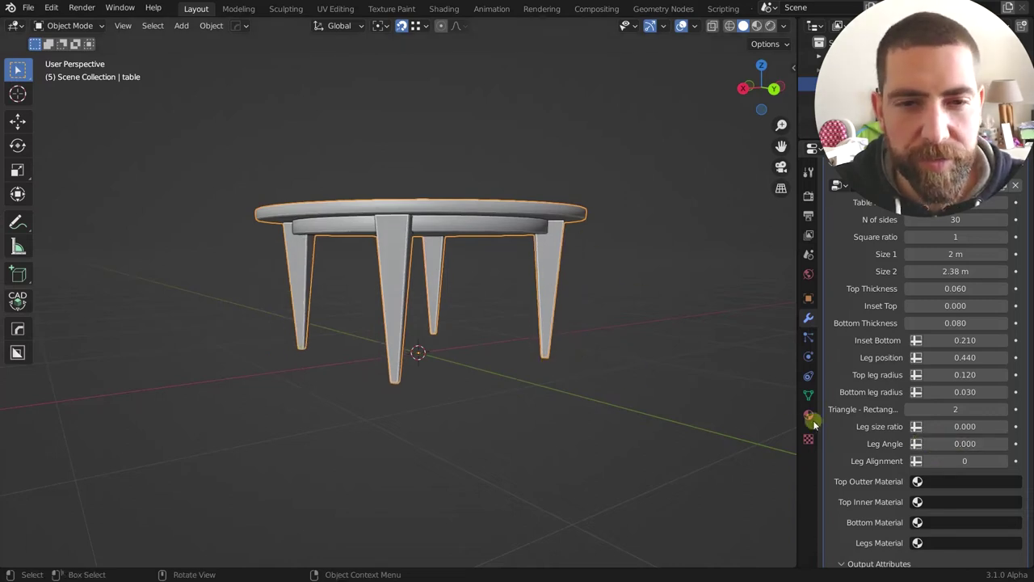
mouse_move(947, 460)
left_mouse_down()
mouse_move(965, 443)
mouse_move(993, 444)
mouse_move(964, 444)
left_mouse_up()
left_click(953, 415)
middle_click_drag(557, 342, 430, 310)
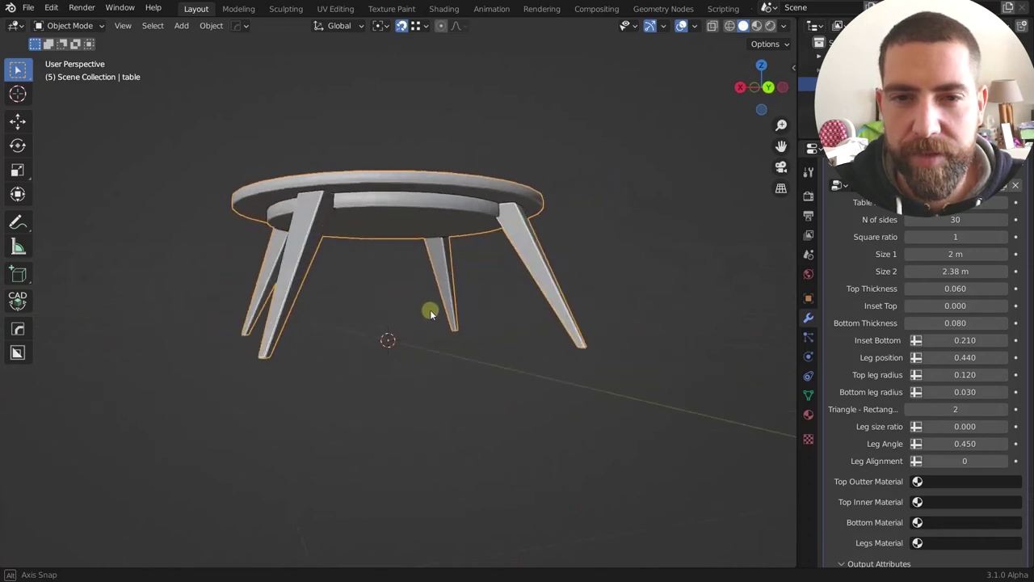
left_click_drag(950, 467, 1016, 460)
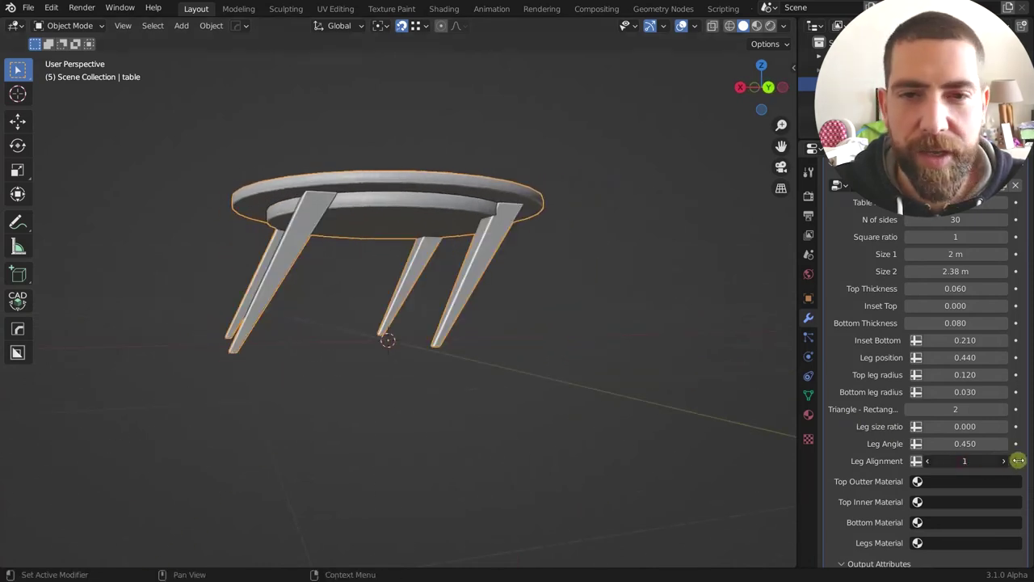
middle_click_drag(456, 340, 433, 339)
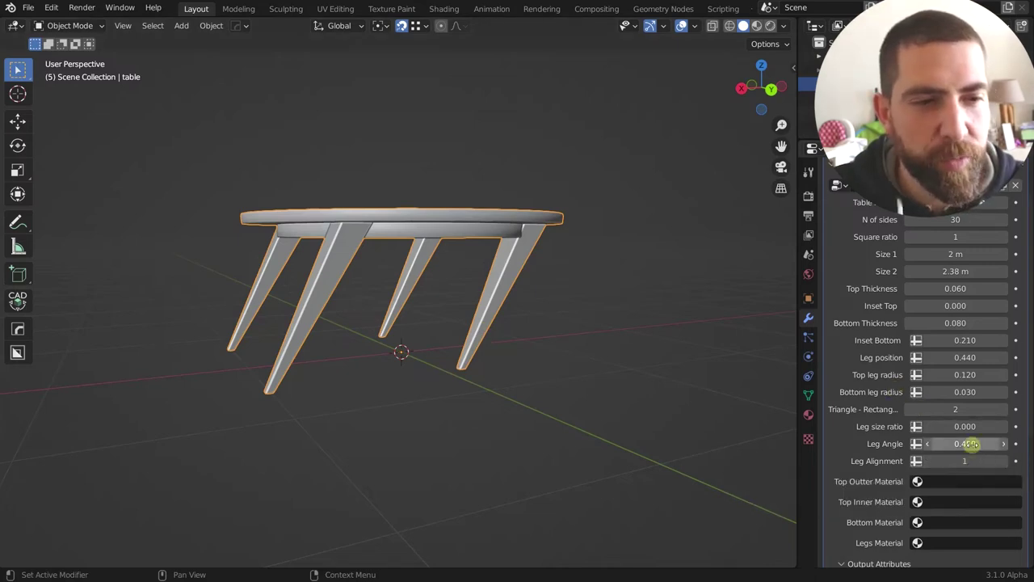
Straighten the legs by setting Leg Angle to 0, set Leg Alignment to 0, and view the table from several sides.
left_click_drag(969, 443, 932, 444)
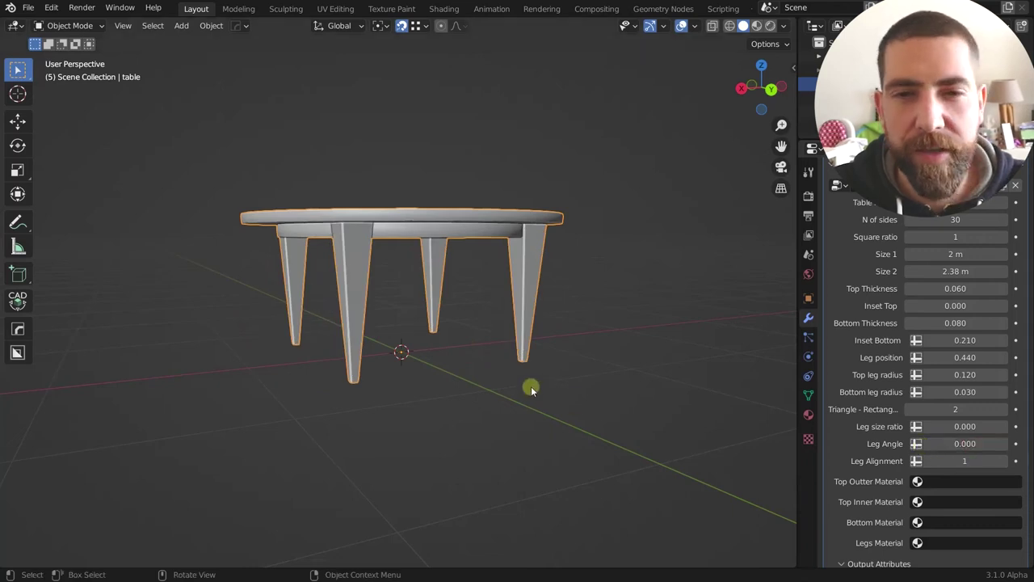
middle_click_drag(531, 386, 438, 369)
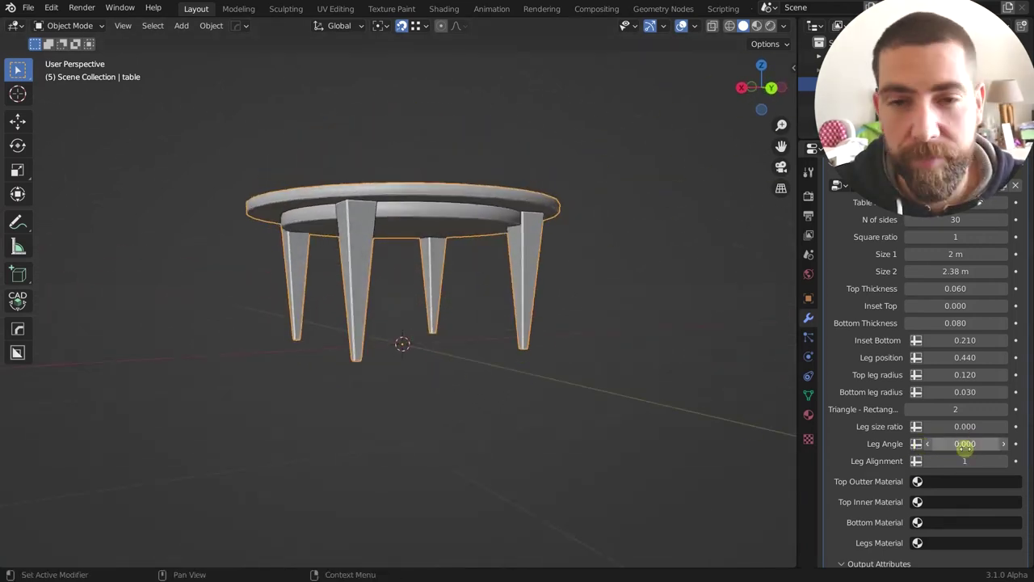
middle_click_drag(397, 316, 401, 316)
scroll(441, 300, "up", 1)
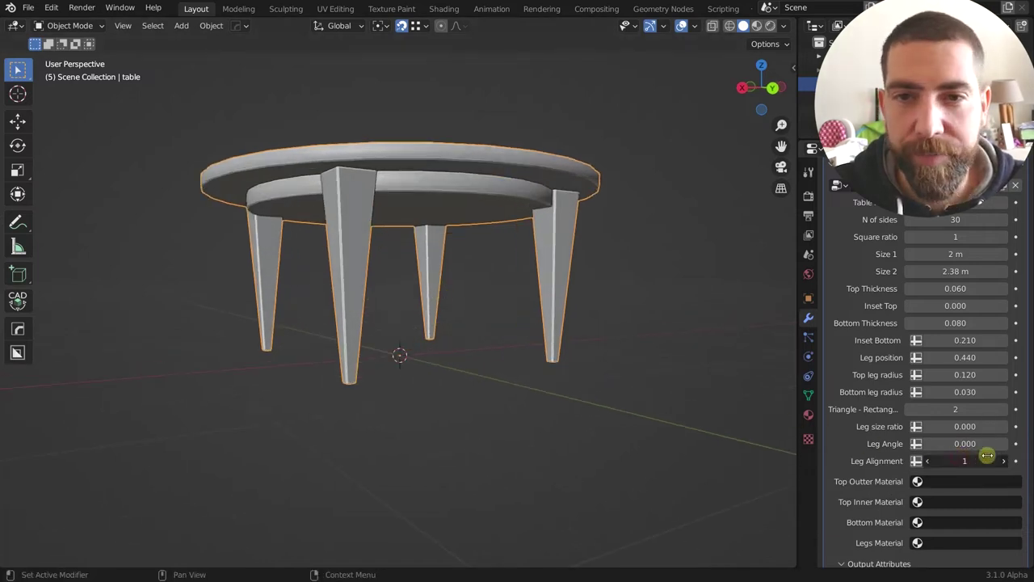
left_click_drag(988, 456, 956, 458)
middle_click_drag(397, 261, 434, 270)
scroll(516, 278, "down", 2)
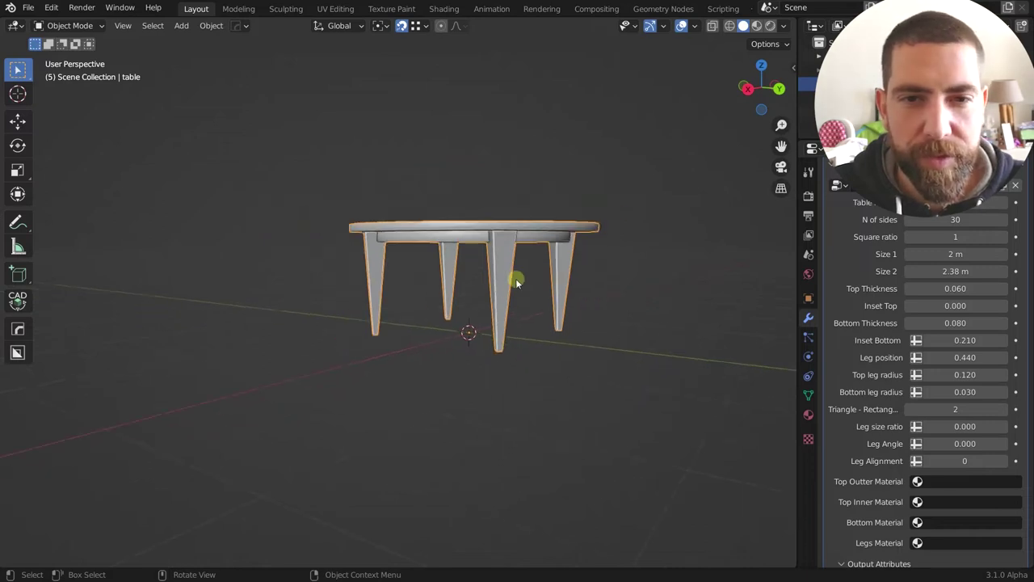
mouse_move(515, 278)
middle_mouse_down()
mouse_move(512, 307)
mouse_move(511, 295)
middle_mouse_up()
mouse_move(554, 277)
middle_mouse_down()
mouse_move(607, 282)
mouse_move(554, 282)
middle_mouse_up()
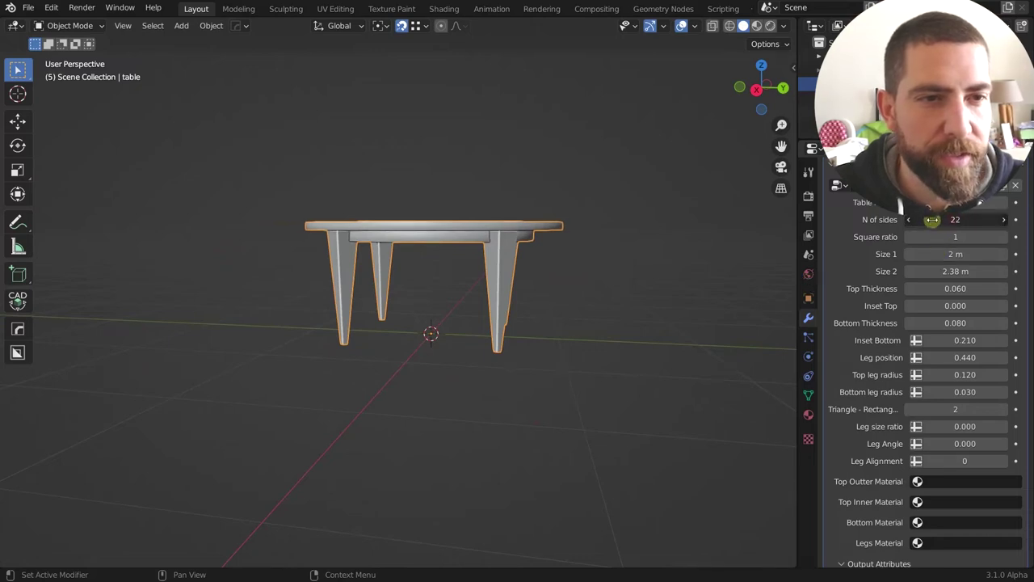
Make the tabletop square by setting N of sides to 4, and try Leg size ratio at 0.470.
left_click_drag(932, 219, 914, 220)
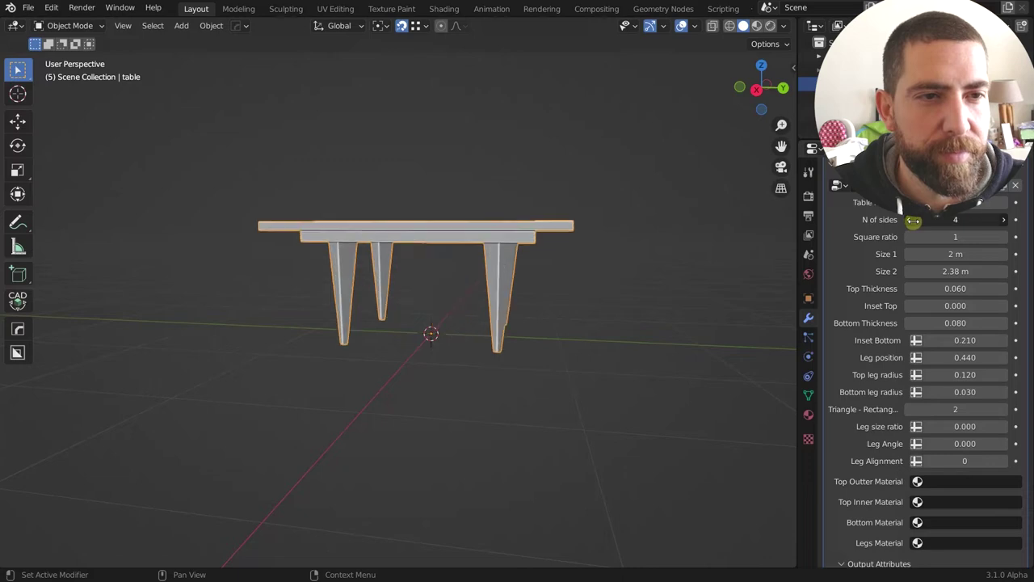
middle_click_drag(475, 238, 440, 267)
left_click_drag(970, 429, 994, 426)
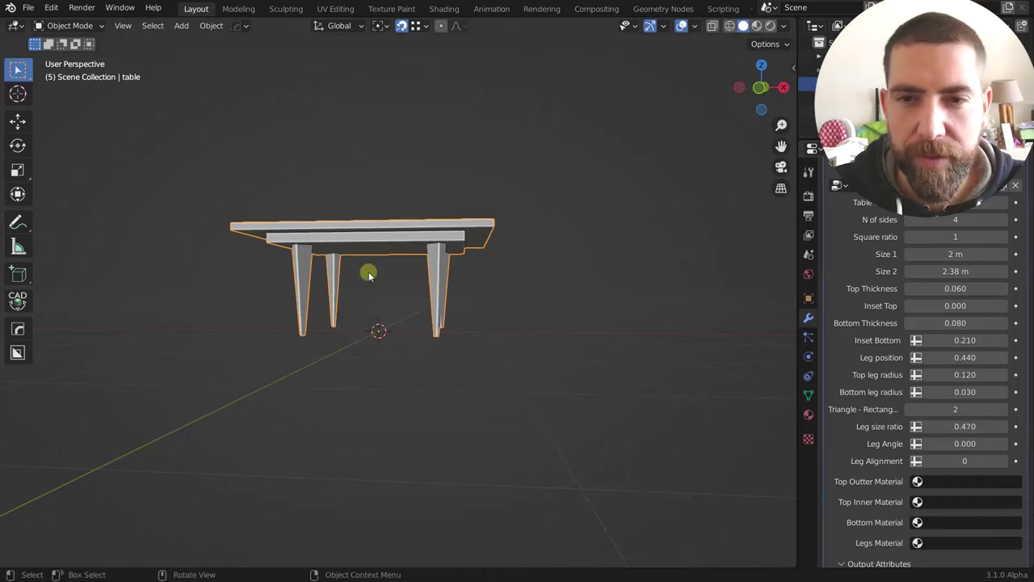
middle_click_drag(366, 273, 582, 331)
Set Leg Alignment to 1, inspect the legs from below, and reset Leg size ratio to 0.
mouse_move(961, 461)
left_mouse_down()
mouse_move(935, 460)
mouse_move(973, 460)
left_mouse_up()
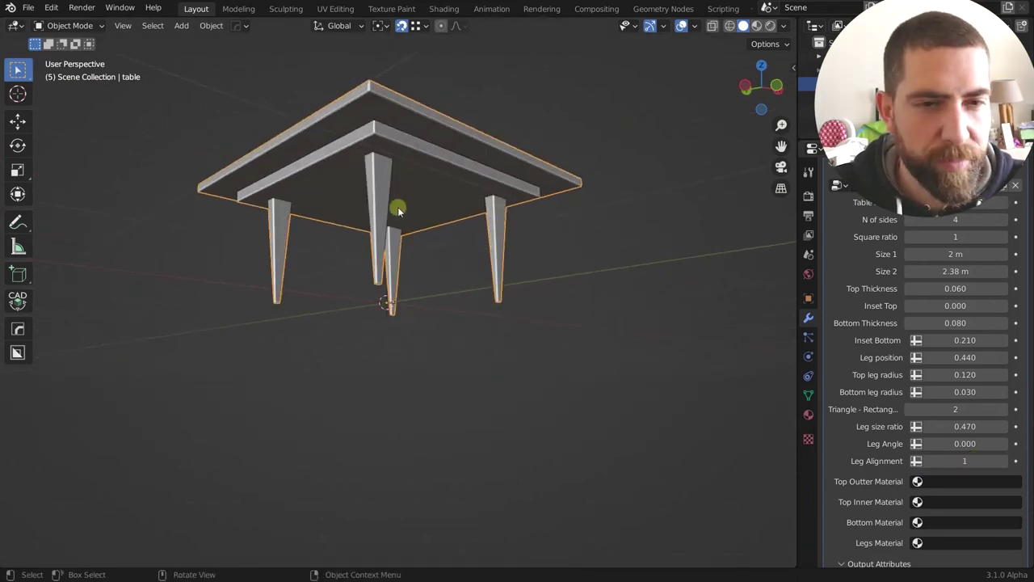
middle_click_drag(389, 204, 539, 188)
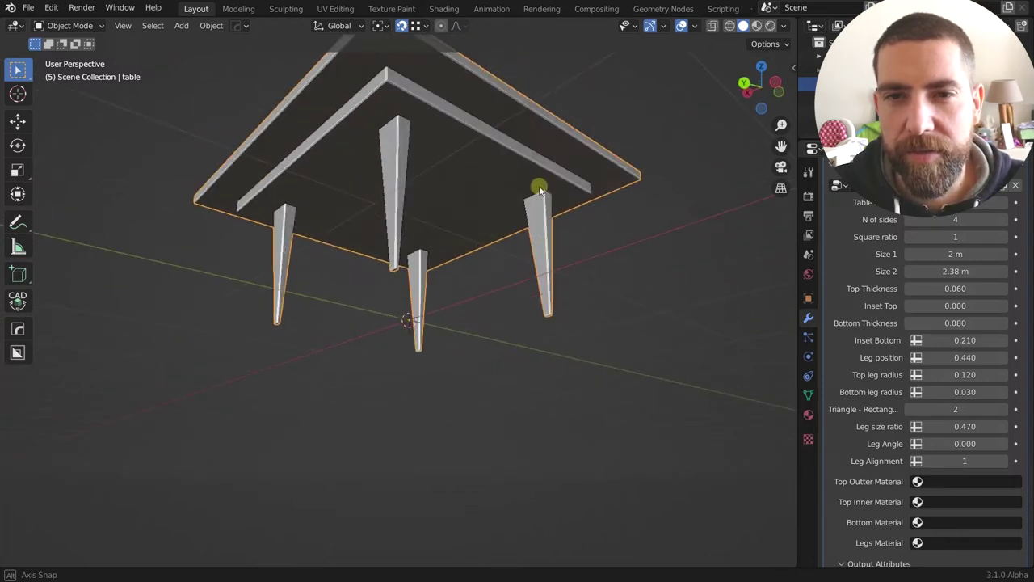
left_click(967, 426)
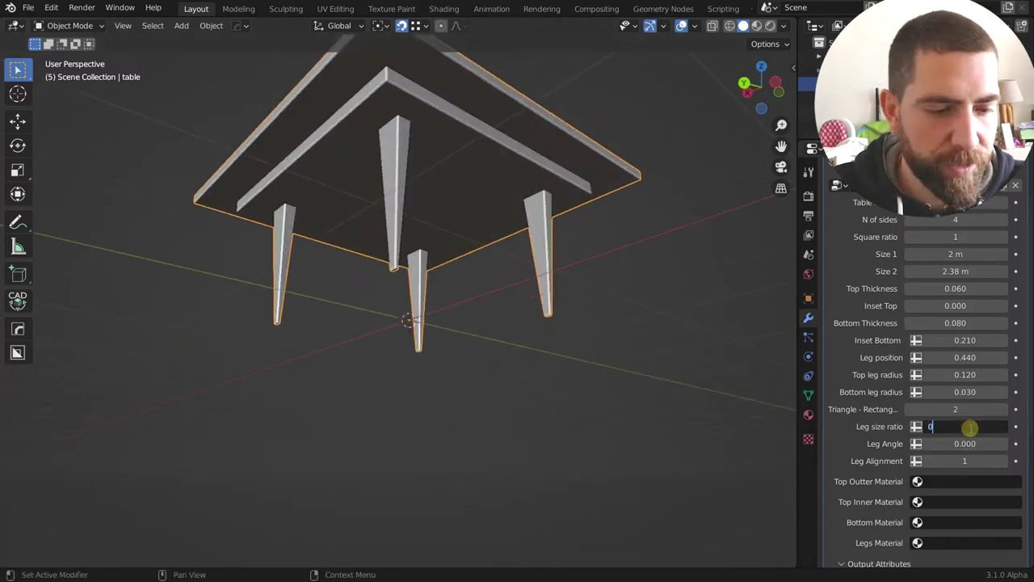
type("0")
key("Return")
scroll(477, 260, "down", 2)
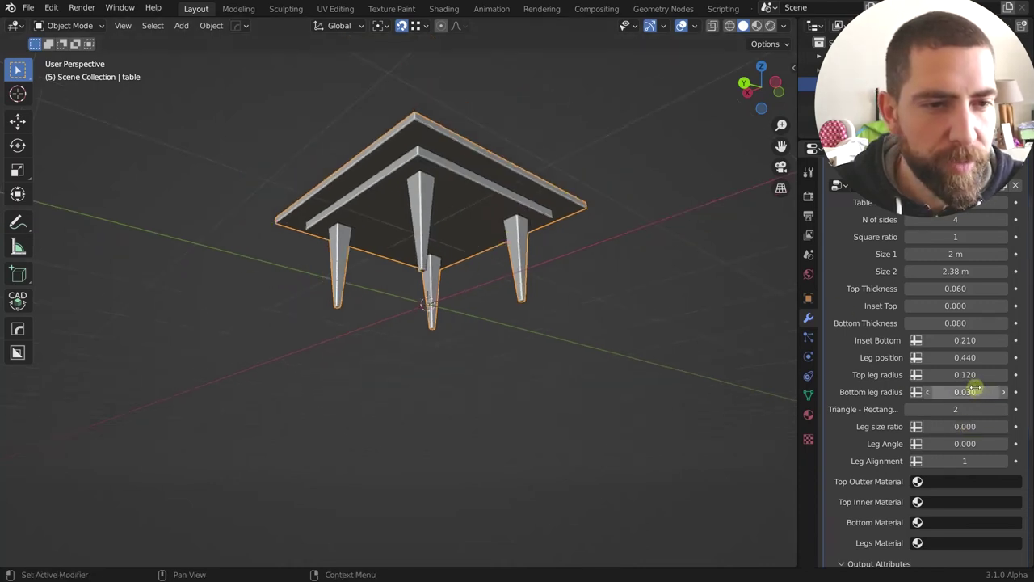
Thicken the leg ends by setting Bottom leg radius to 0.110, and try Leg Alignment values, ending at 1.
mouse_move(966, 391)
left_mouse_down()
mouse_move(984, 391)
mouse_move(974, 392)
left_mouse_up()
middle_click_drag(422, 224, 431, 240)
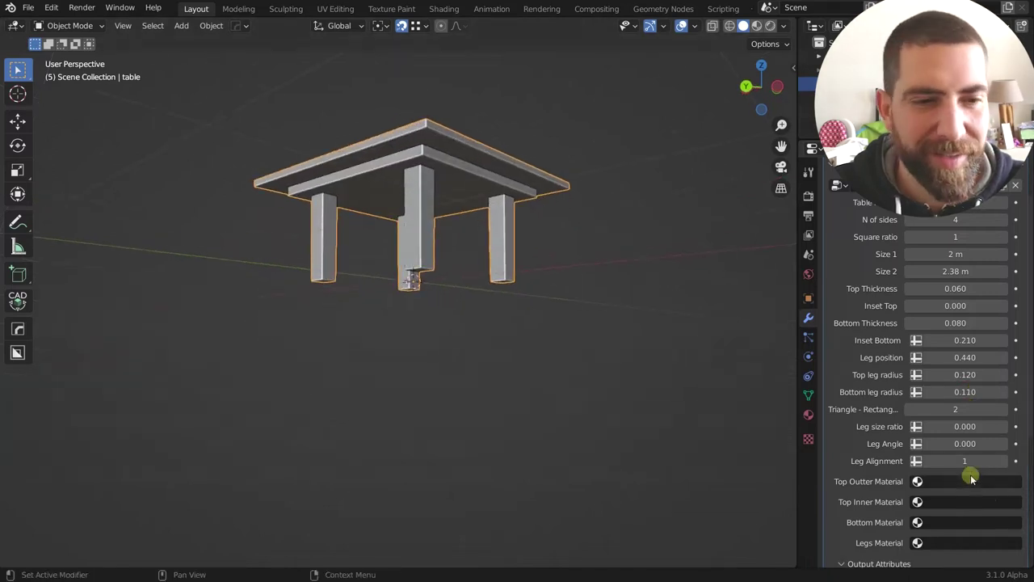
left_click_drag(966, 461, 962, 461)
middle_click_drag(431, 223, 450, 242)
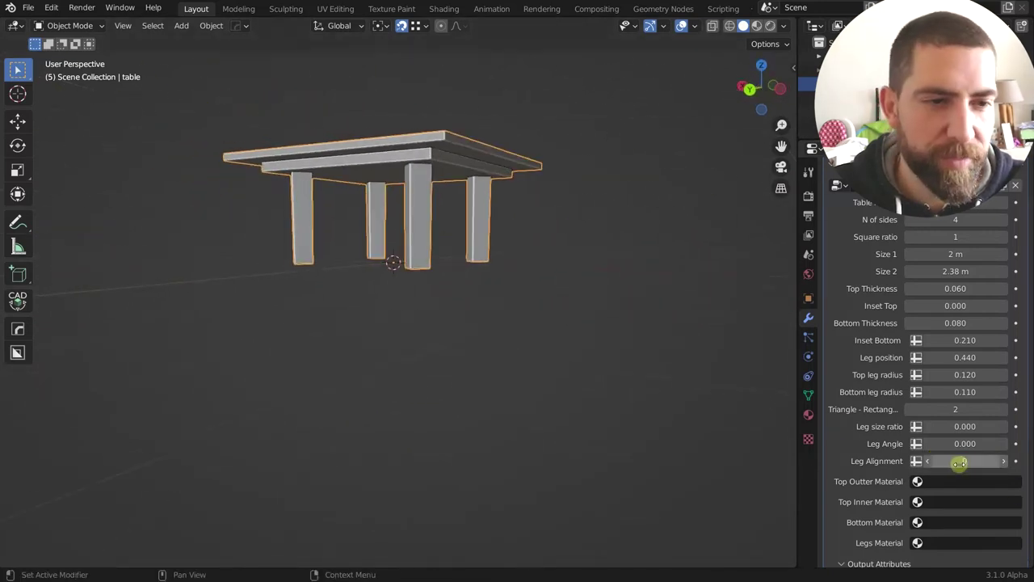
mouse_move(960, 462)
left_mouse_down()
mouse_move(993, 459)
mouse_move(959, 461)
left_mouse_up()
mouse_move(517, 372)
middle_mouse_down()
mouse_move(507, 382)
mouse_move(455, 331)
mouse_move(455, 294)
mouse_move(484, 353)
mouse_move(473, 318)
middle_mouse_up()
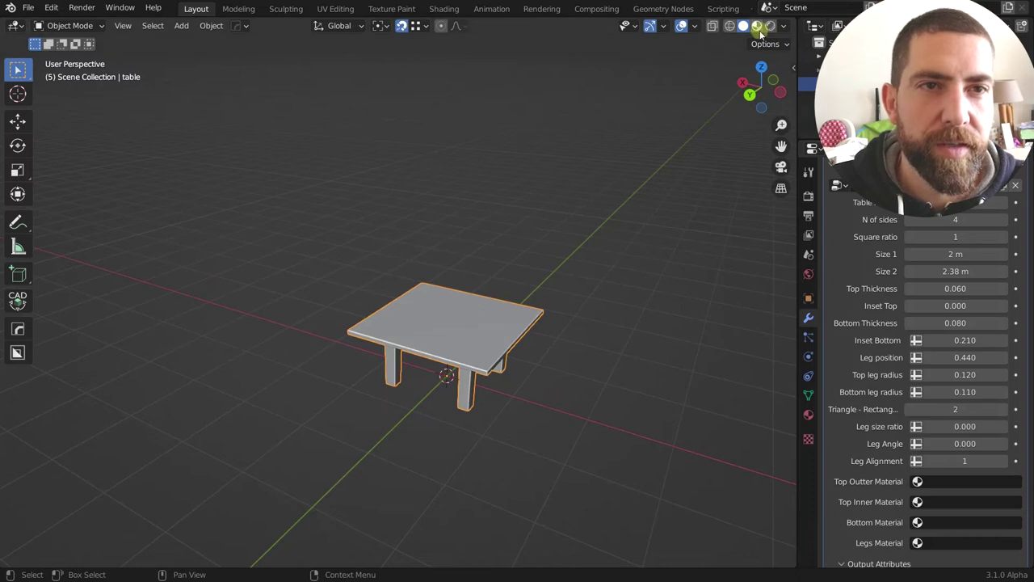
Switch the viewport to material preview and set Inset Top to 0.040.
scroll(593, 287, "down", 1)
middle_click_drag(559, 380, 543, 362)
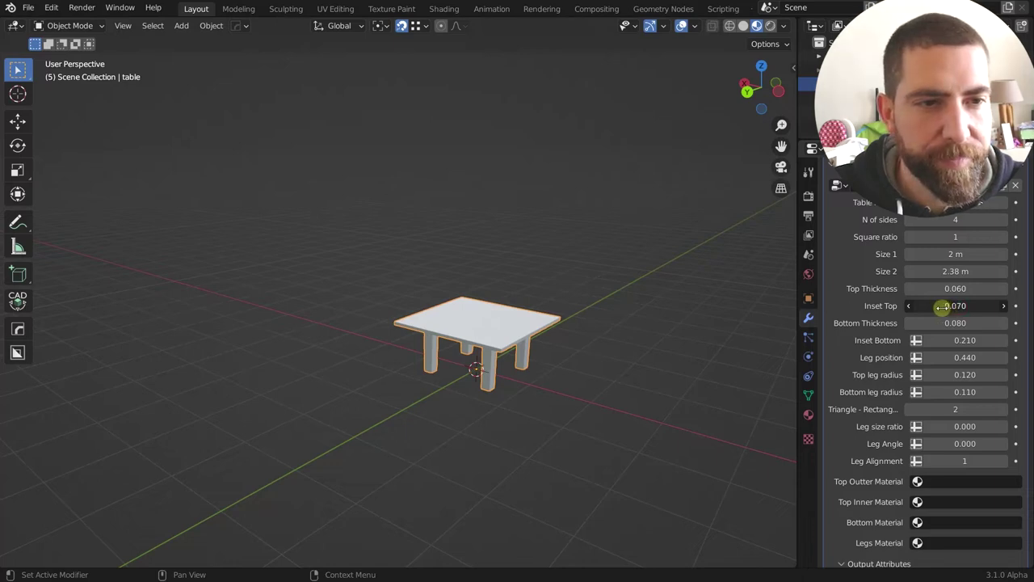
scroll(492, 342, "up", 5)
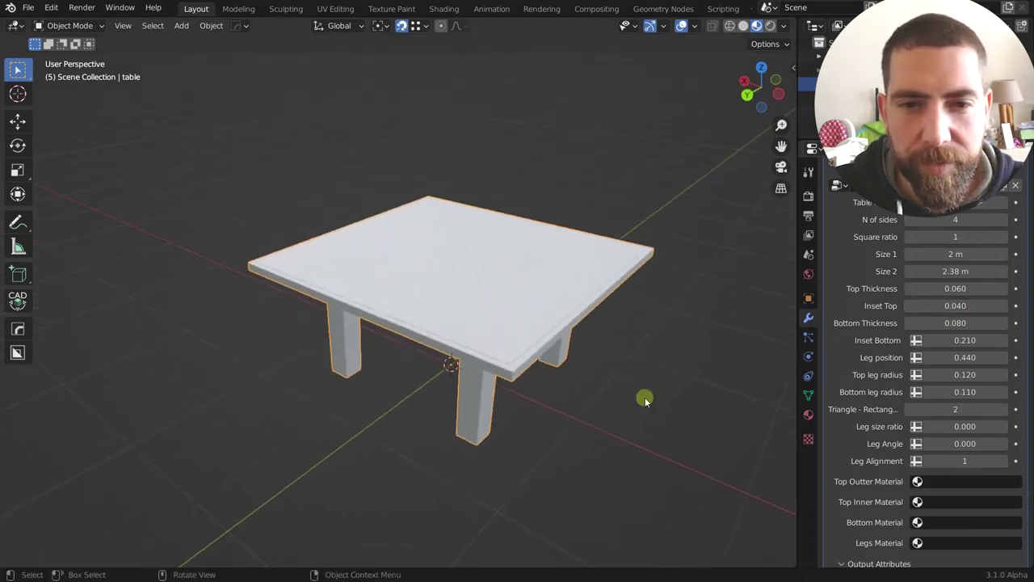
Assign the green material to the outer tabletop and widen its border by setting Inset Top to 0.360.
left_click(952, 483)
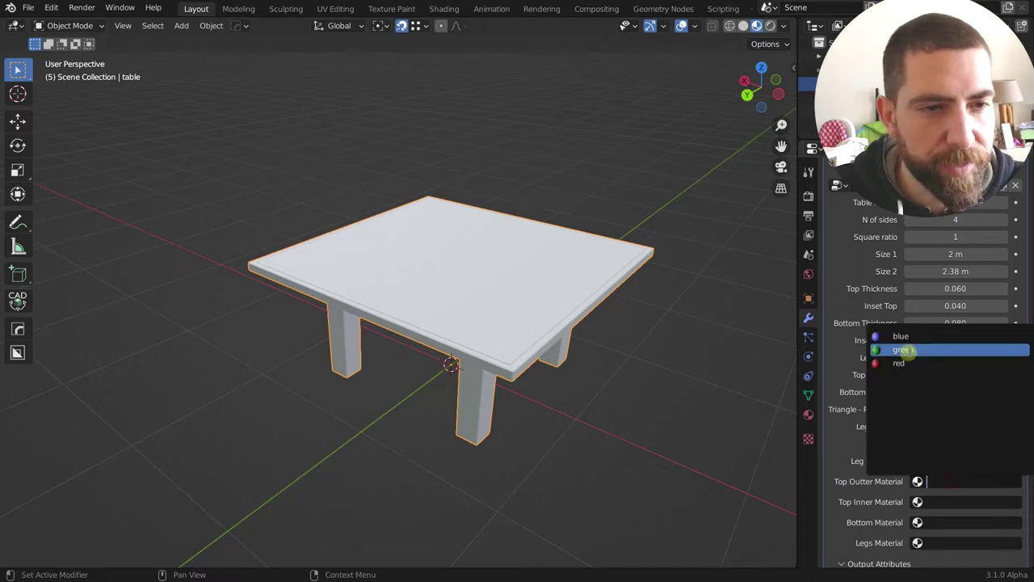
left_click(905, 349)
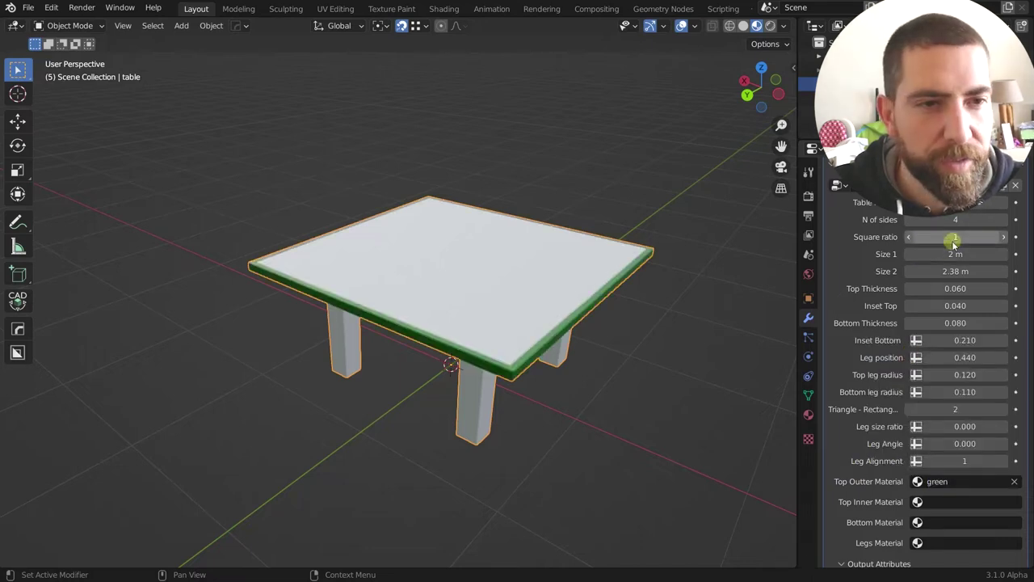
left_click_drag(956, 306, 979, 305)
Assign the blue material to the inner tabletop and view the table from below.
left_click(945, 503)
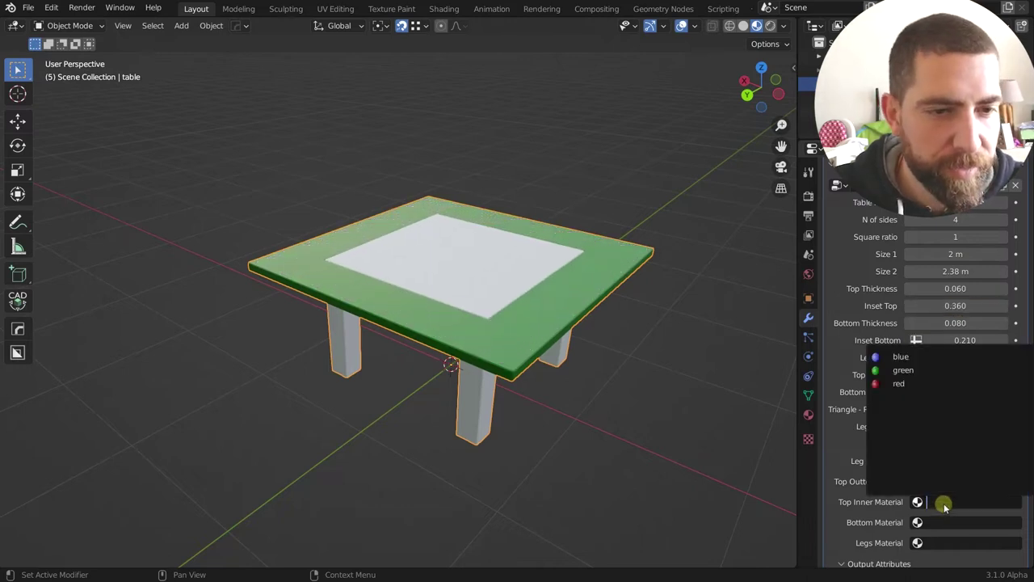
left_click(898, 356)
middle_click_drag(484, 380, 521, 287)
Assign the red material to the bottom part under the tabletop and the green material to the legs.
left_click(975, 522)
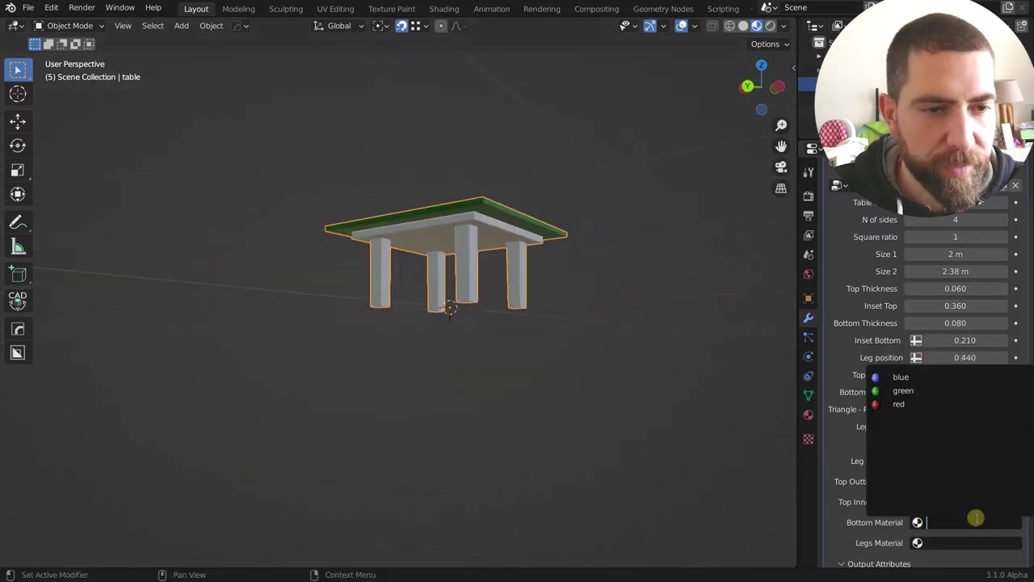
left_click(910, 404)
left_click(942, 543)
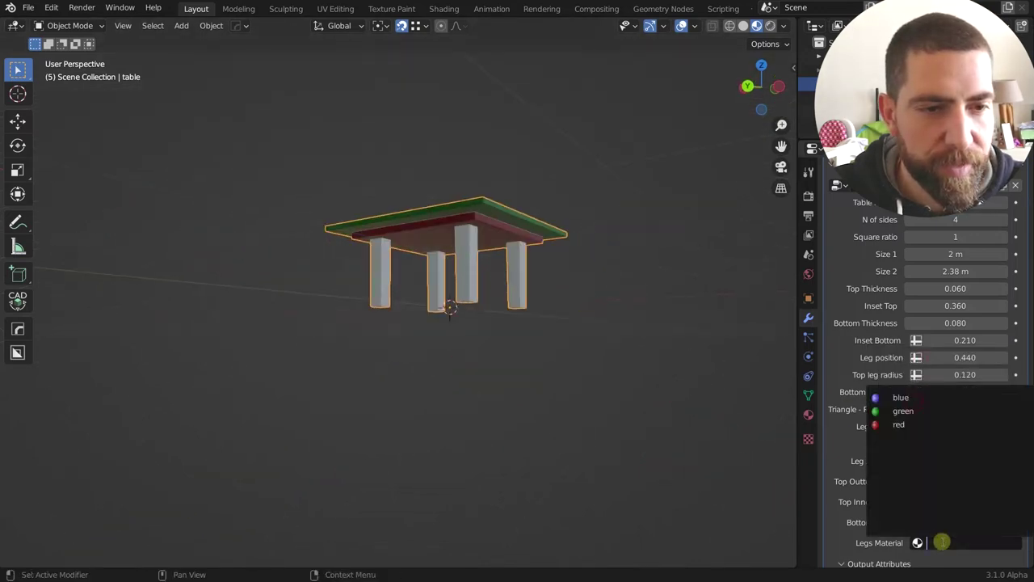
left_click(910, 410)
middle_click_drag(663, 325, 469, 280)
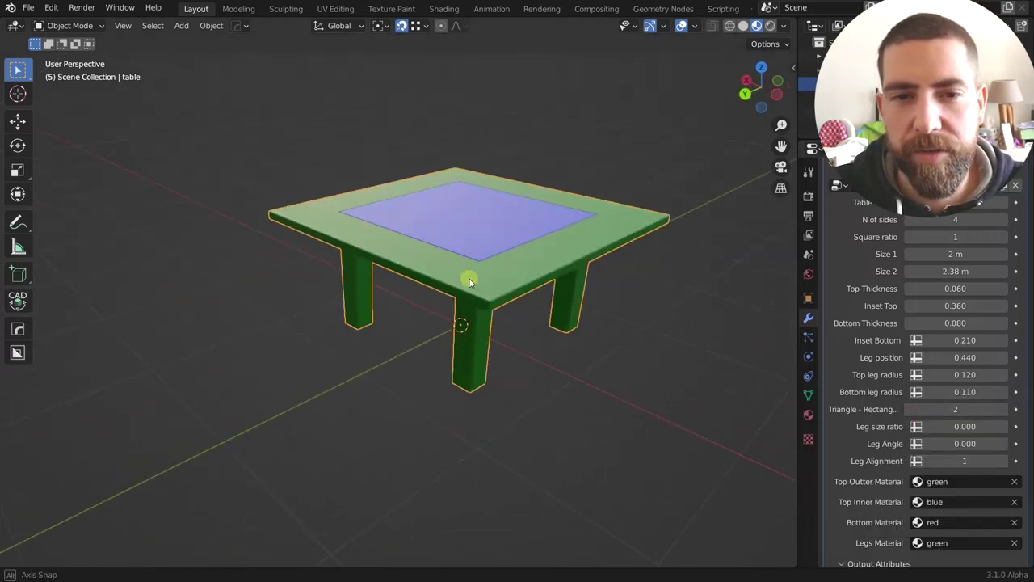
Return the viewport to solid shading and open the Geometry Nodes workspace at the beginning of the Table v1.0 node tree.
left_click(743, 25)
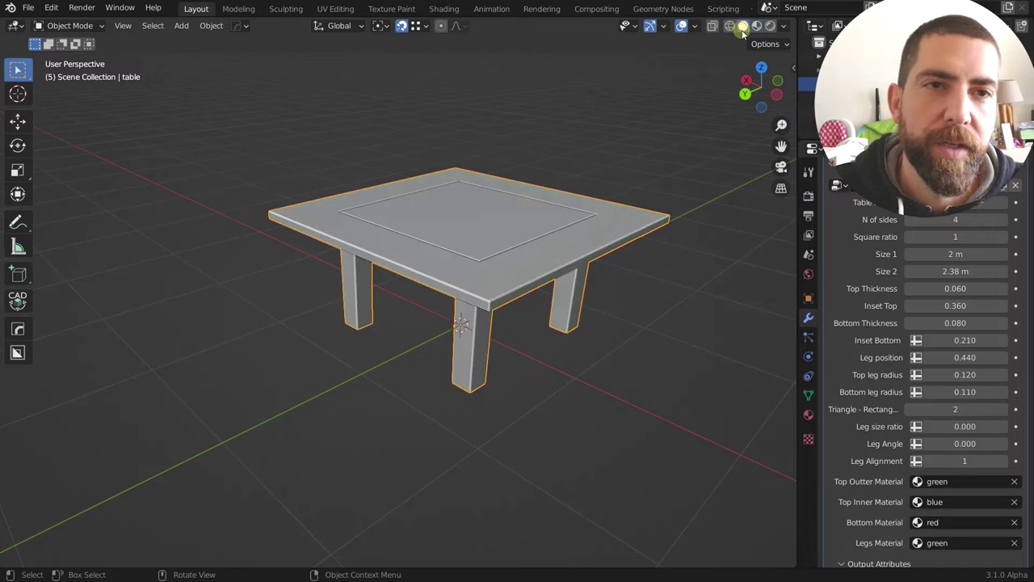
scroll(454, 276, "down", 2)
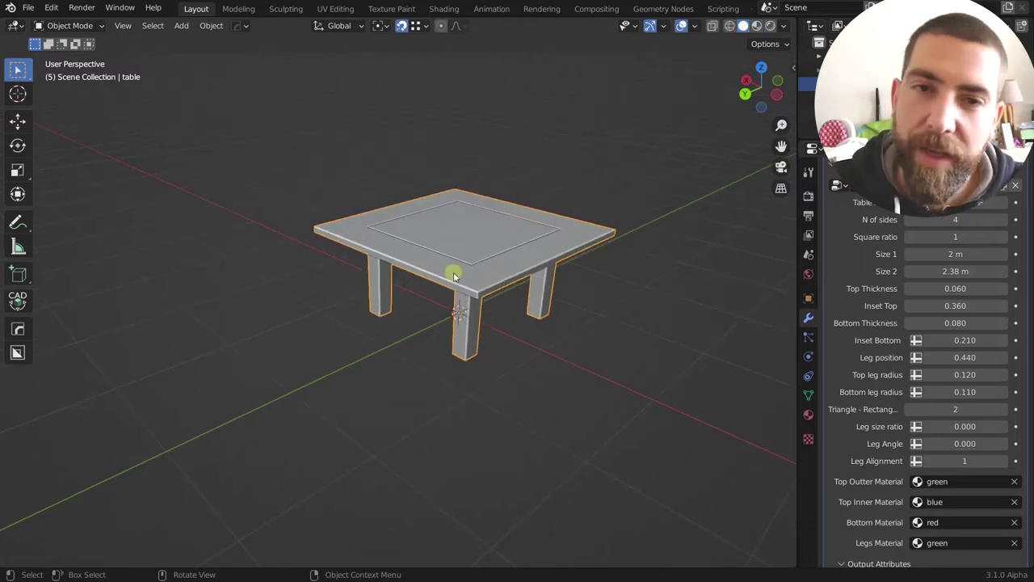
left_click(664, 8)
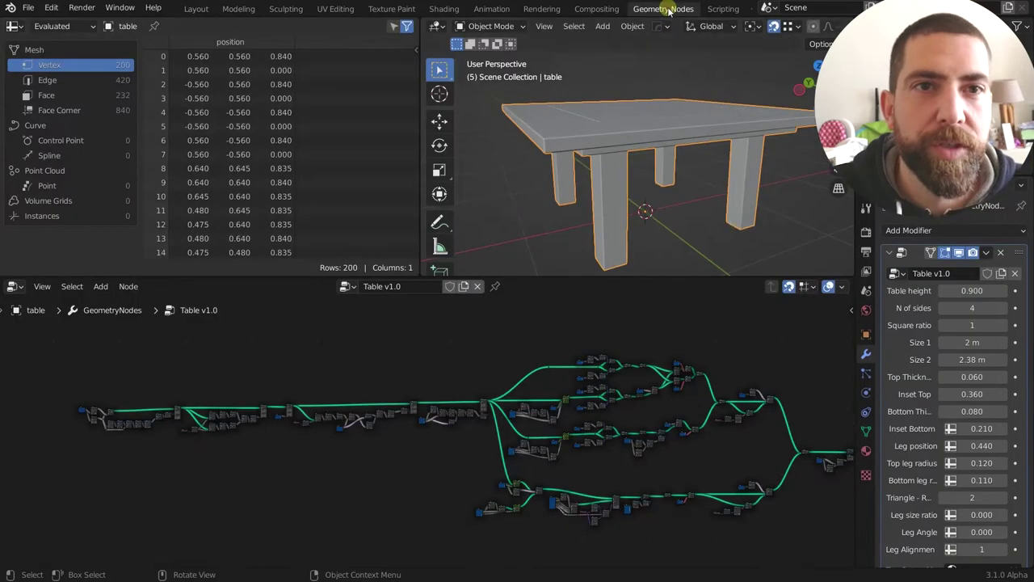
middle_click_drag(445, 354, 393, 358)
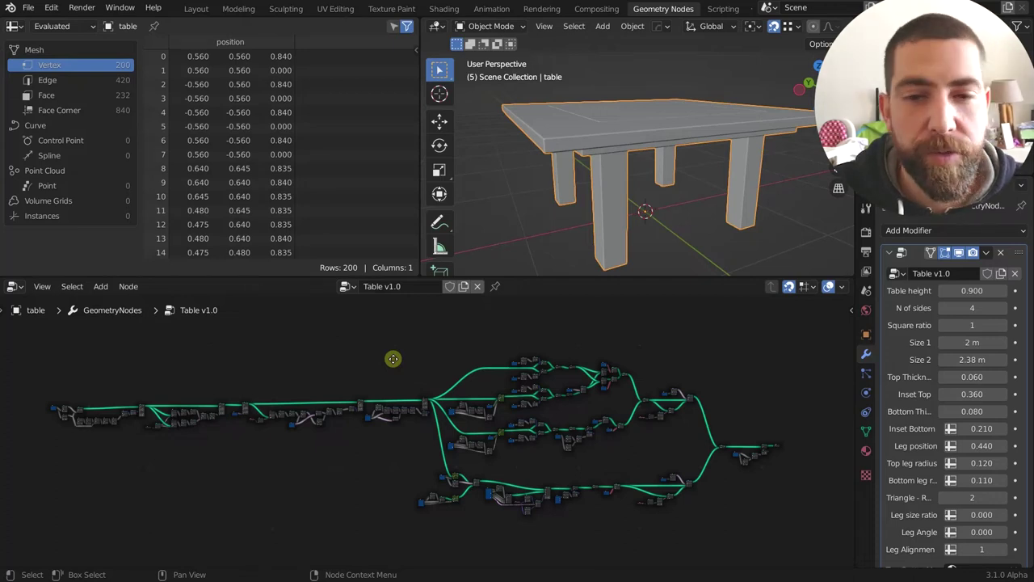
middle_click_drag(282, 371, 483, 364)
scroll(316, 408, "up", 16)
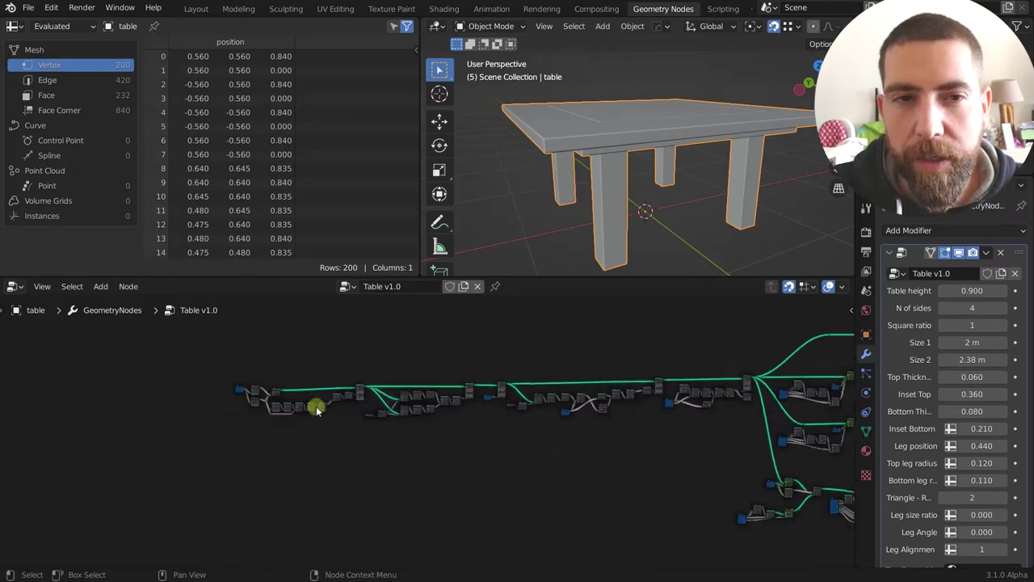
scroll(204, 386, "up", 4)
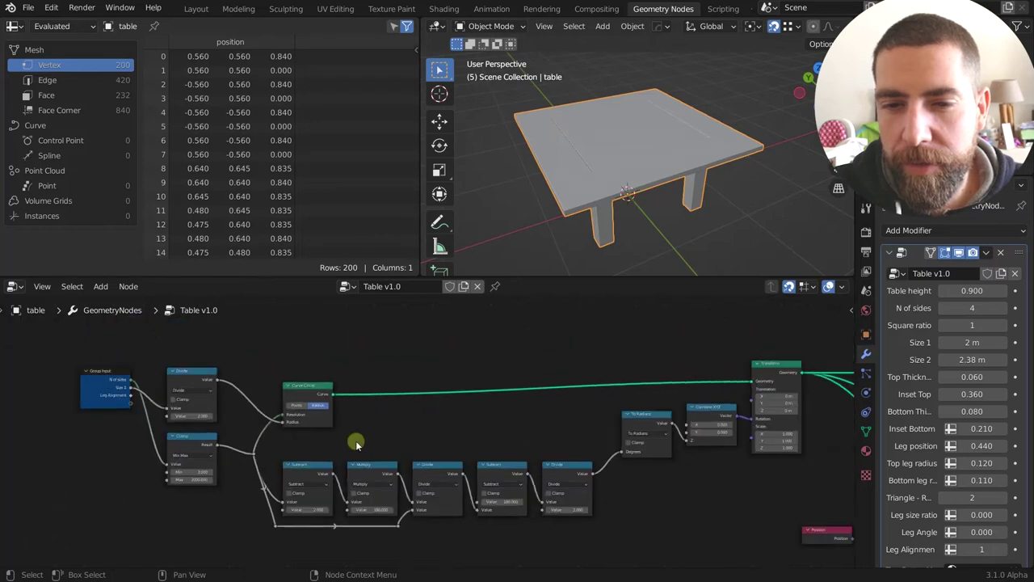
Preview the output of the Curve Circle node in the viewport.
key("ctrl+shift")
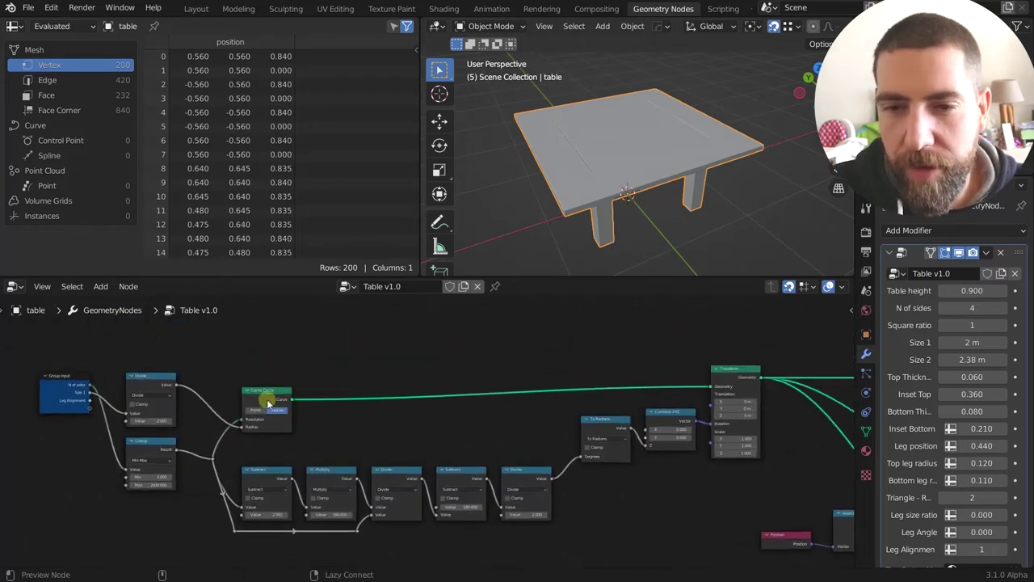
left_click(269, 402, "ctrl+shift")
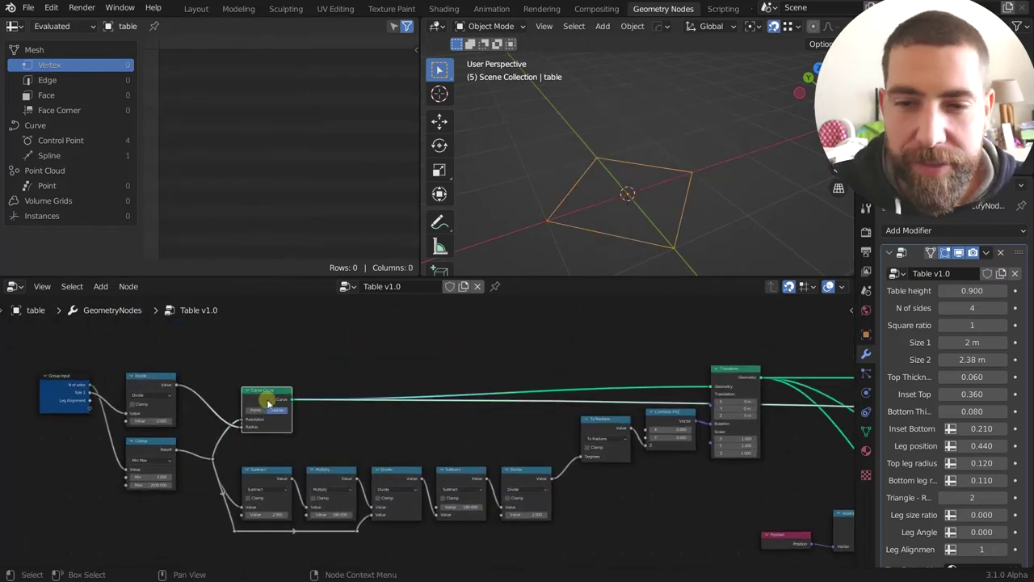
middle_click_drag(340, 421, 323, 429)
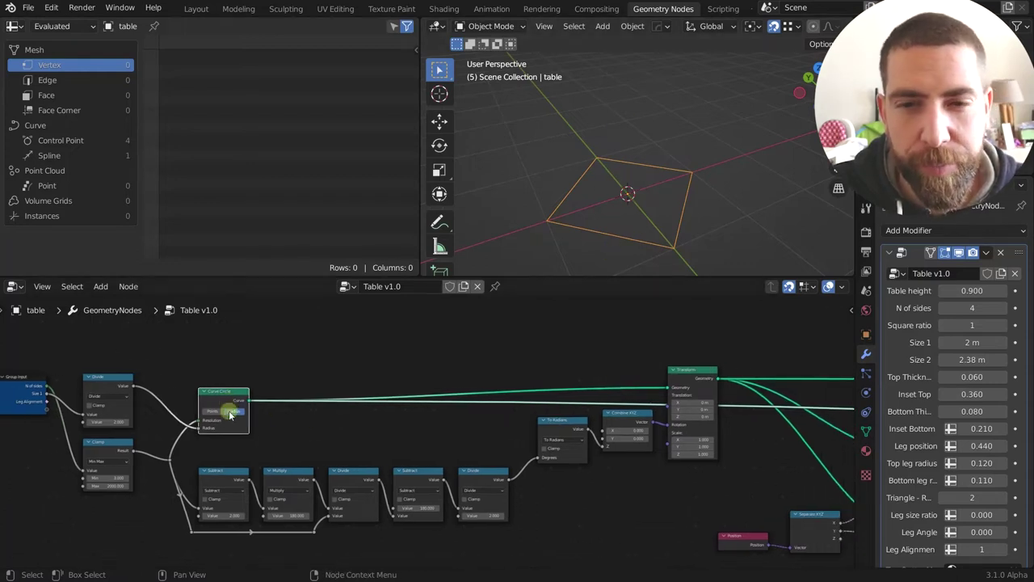
Preview the output of the first Transform node, after the Curve Circle, in the viewport.
middle_click_drag(226, 400, 320, 350)
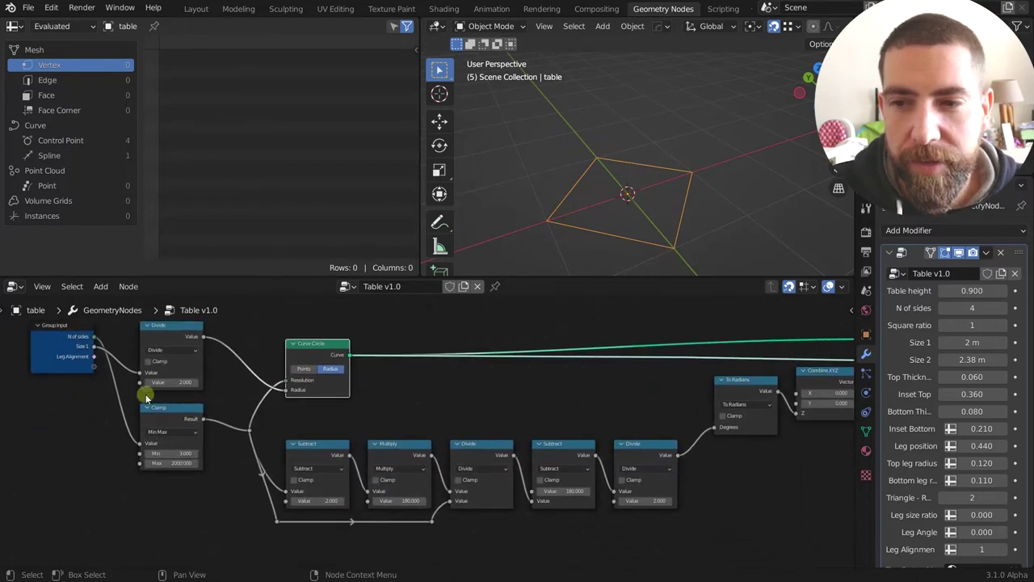
left_click(317, 447)
scroll(461, 404, "down", 3)
middle_click_drag(491, 408, 243, 407)
left_click(565, 348)
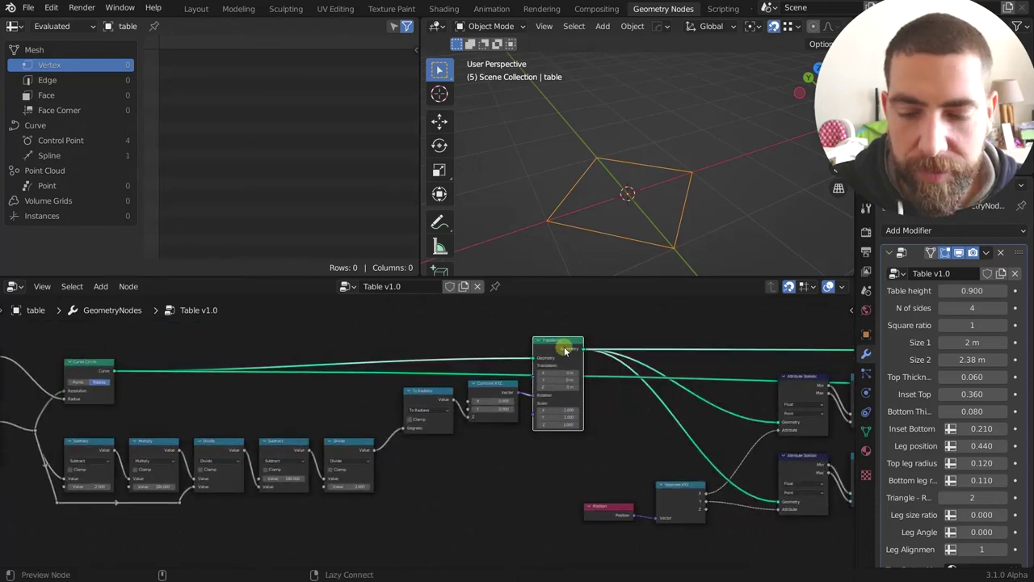
left_click(565, 349, "ctrl+shift")
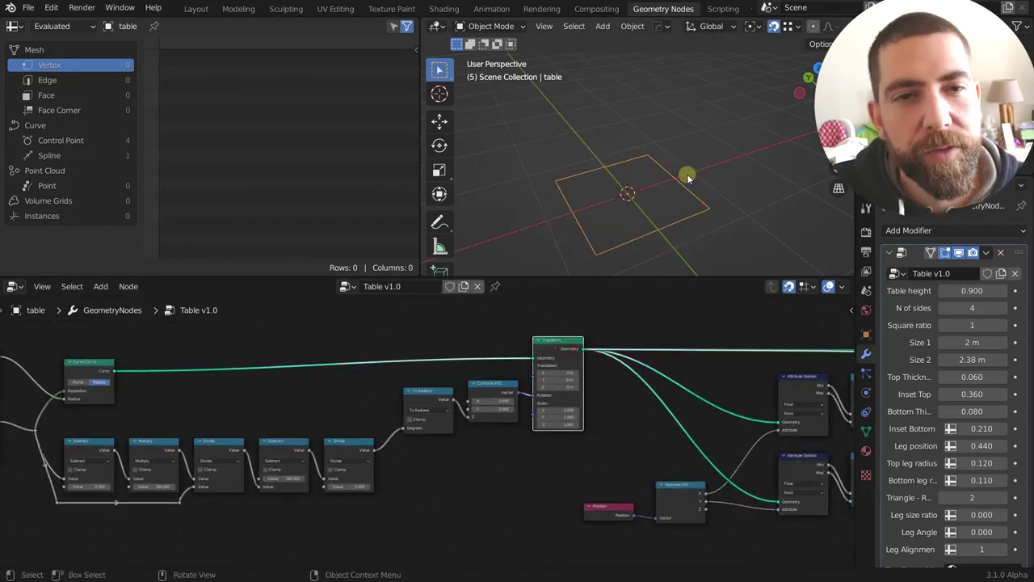
scroll(673, 202, "down", 5)
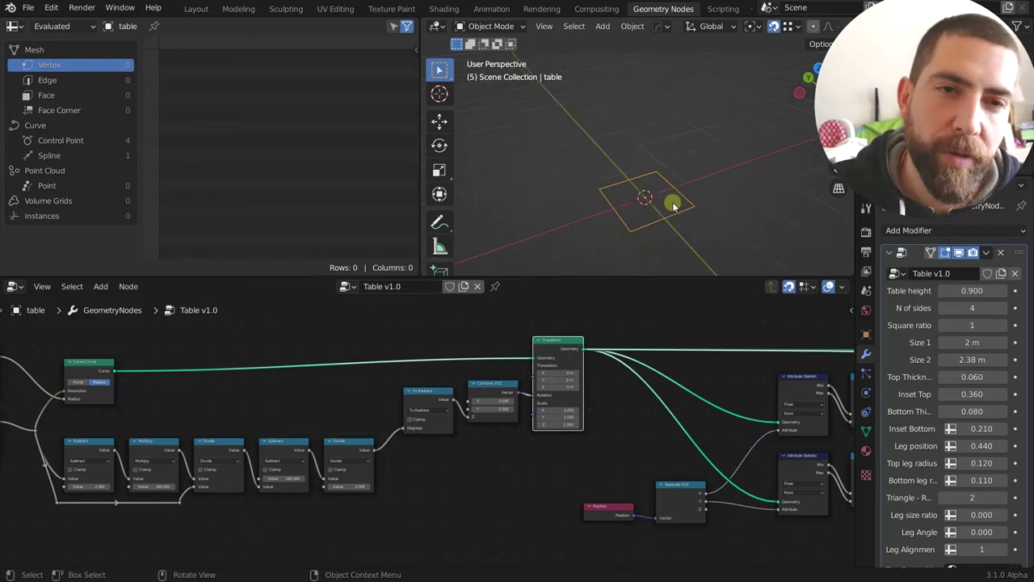
Trace the Curve Circle's radius back through the Divide node to the Size 1 group input.
middle_click_drag(282, 364, 377, 364)
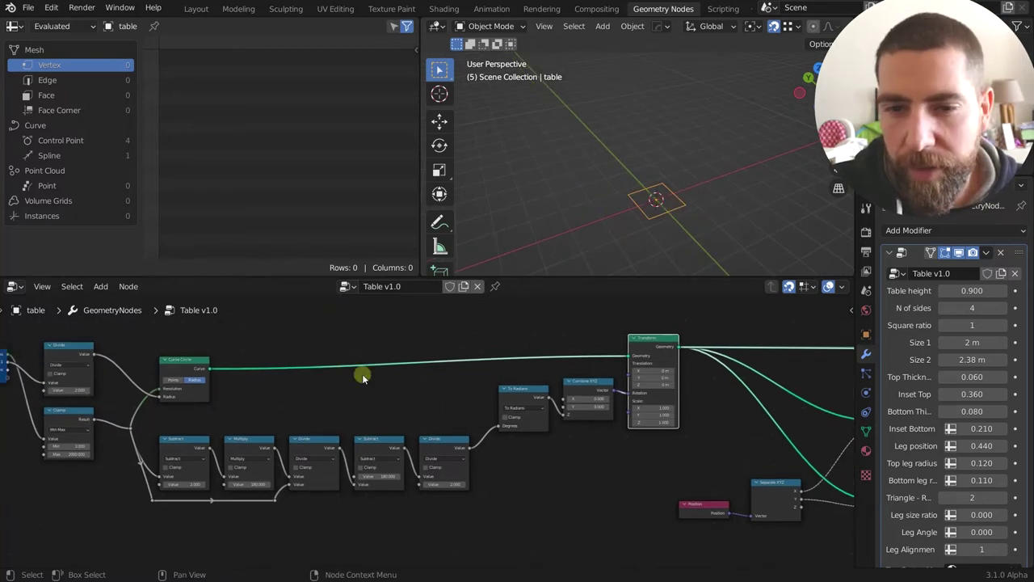
scroll(331, 388, "up", 4)
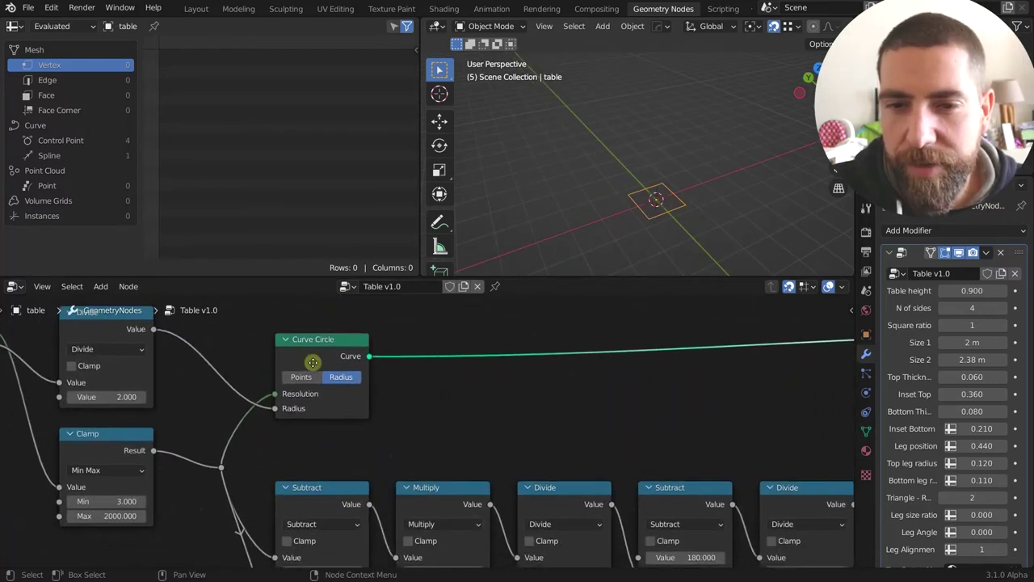
middle_click_drag(312, 362, 316, 362)
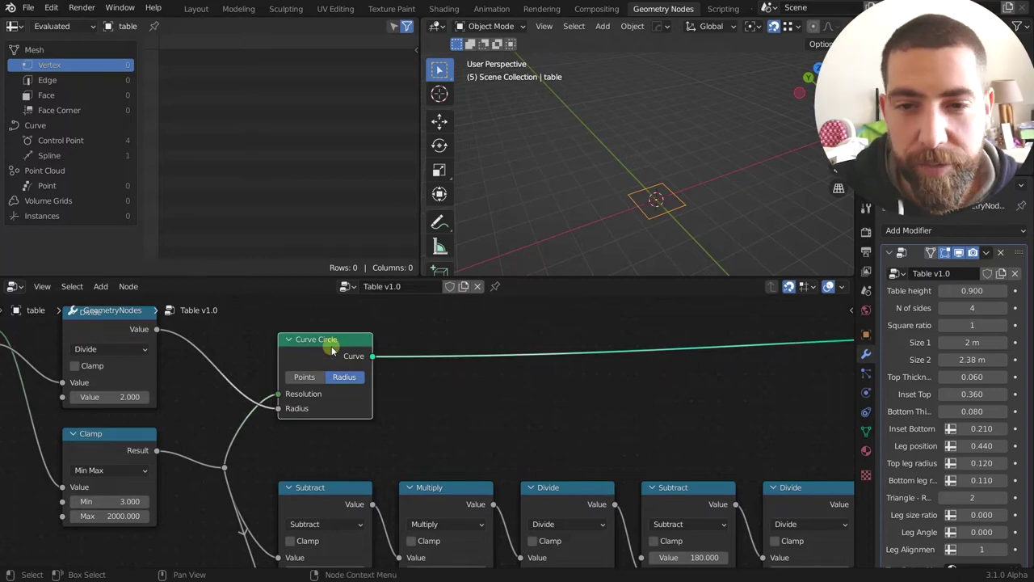
scroll(331, 346, "down", 3)
middle_click_drag(312, 405, 408, 438)
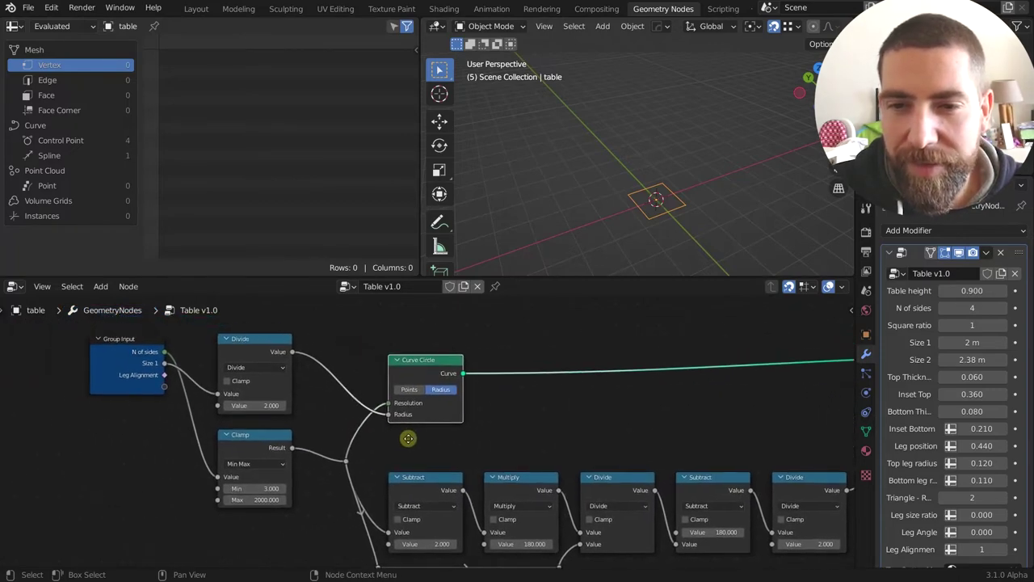
scroll(404, 432, "up", 2)
scroll(388, 411, "down", 1)
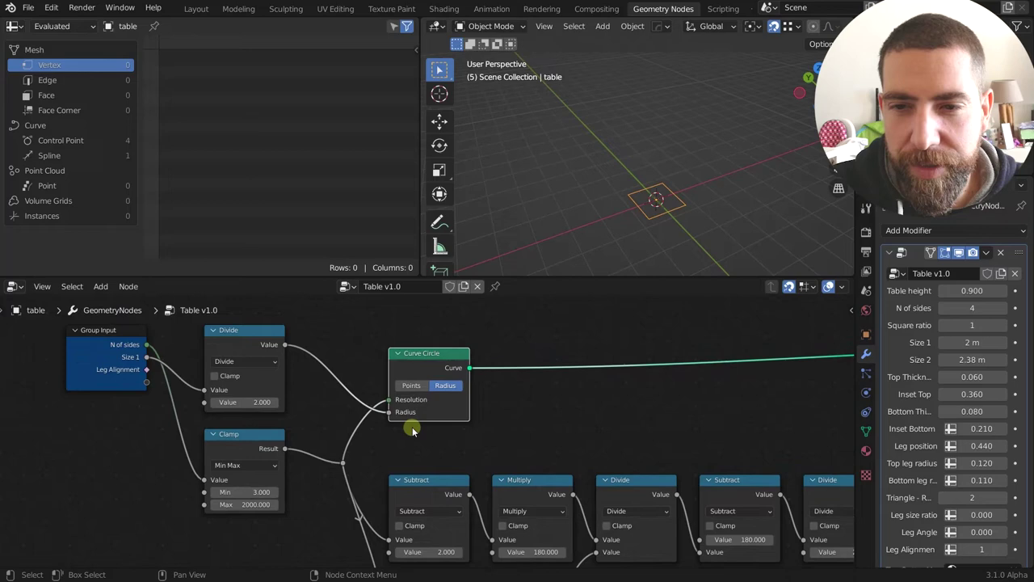
left_click(241, 341)
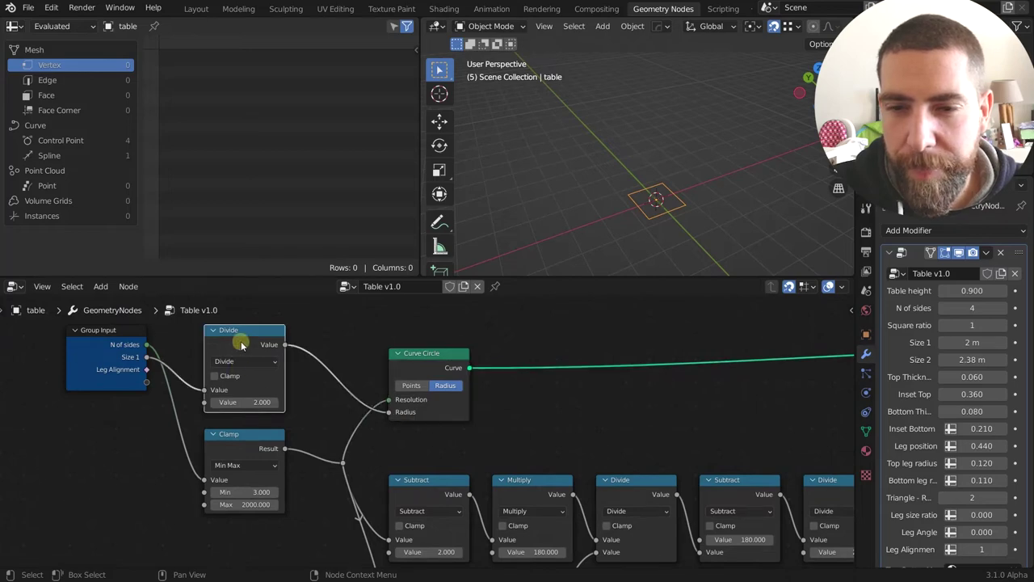
left_click(128, 353)
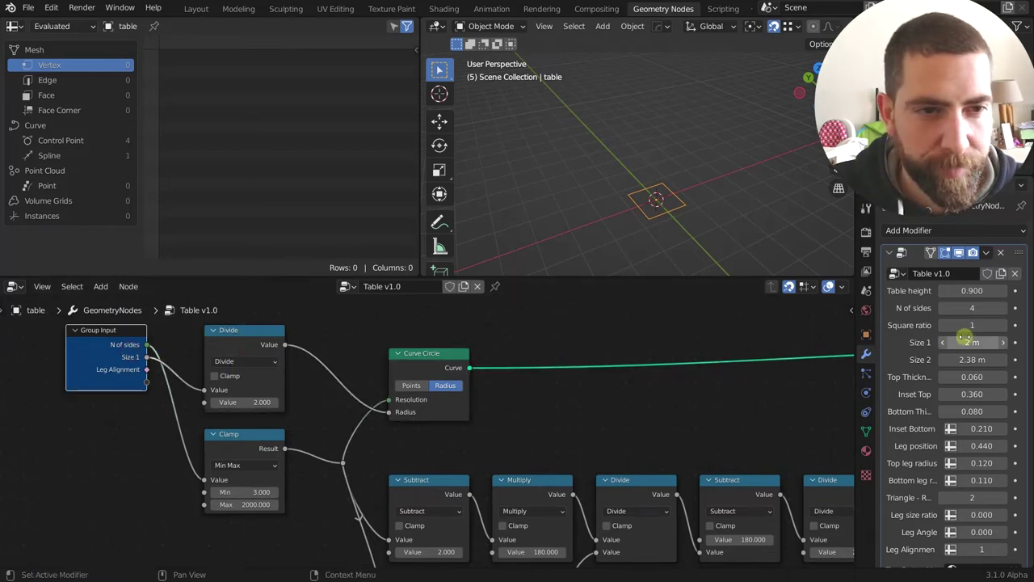
Inspect the Clamp node feeding the Curve Circle's resolution and set N of sides to 7.
middle_click_drag(280, 427, 298, 419)
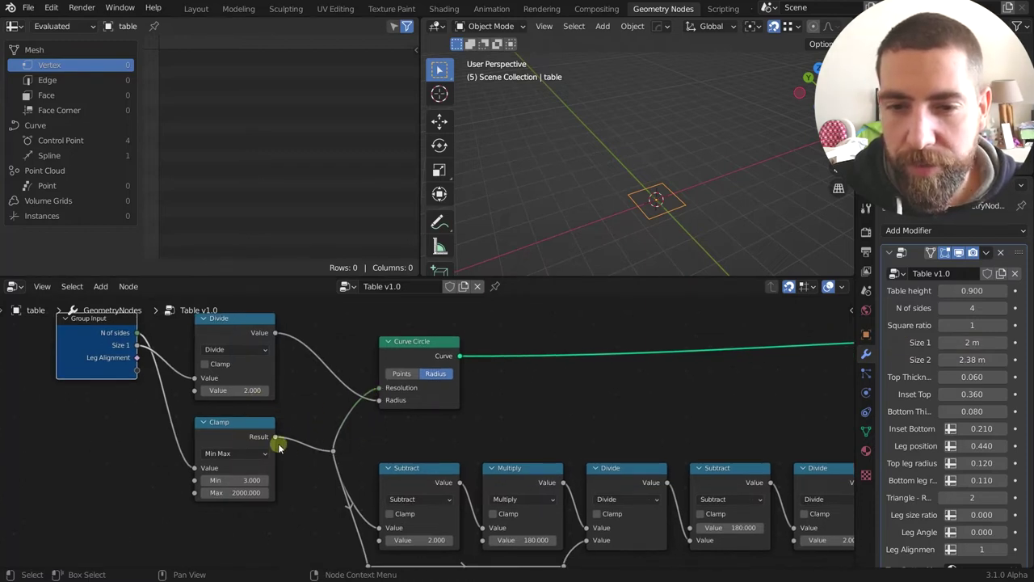
left_click(236, 437)
left_click(110, 359)
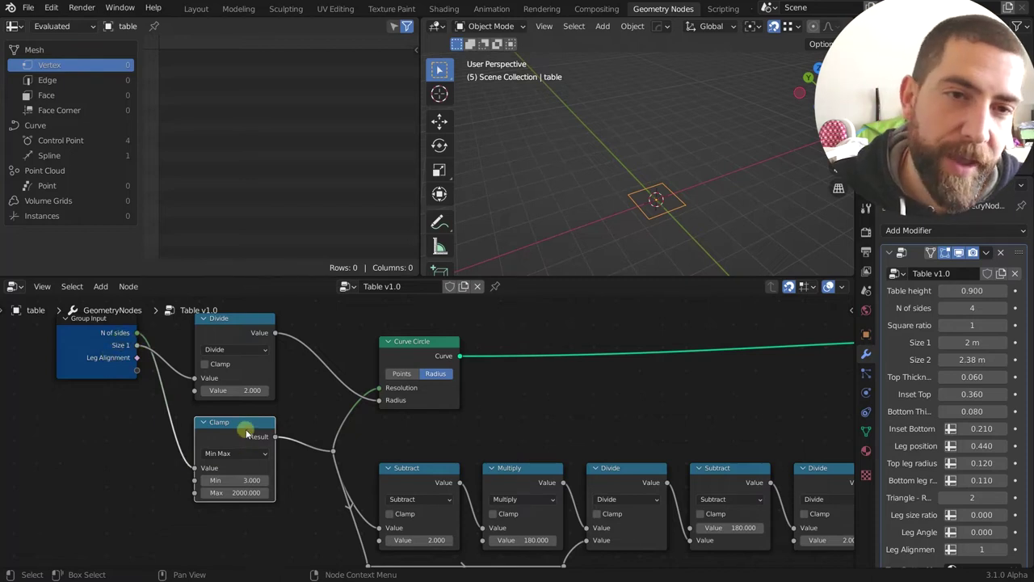
left_click(973, 308)
left_click_drag(976, 307, 982, 307)
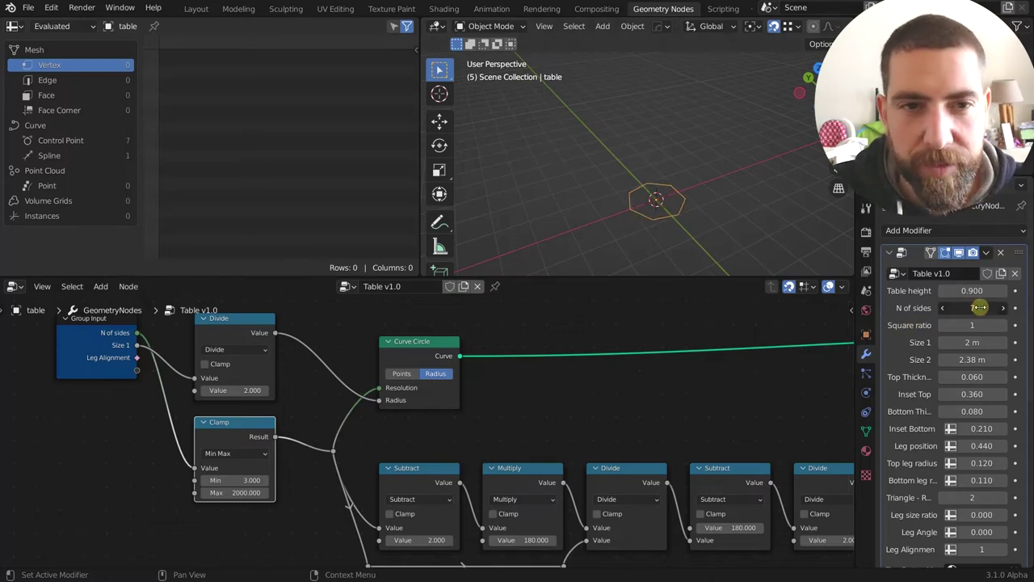
scroll(396, 394, "up", 3)
scroll(407, 386, "up", 1)
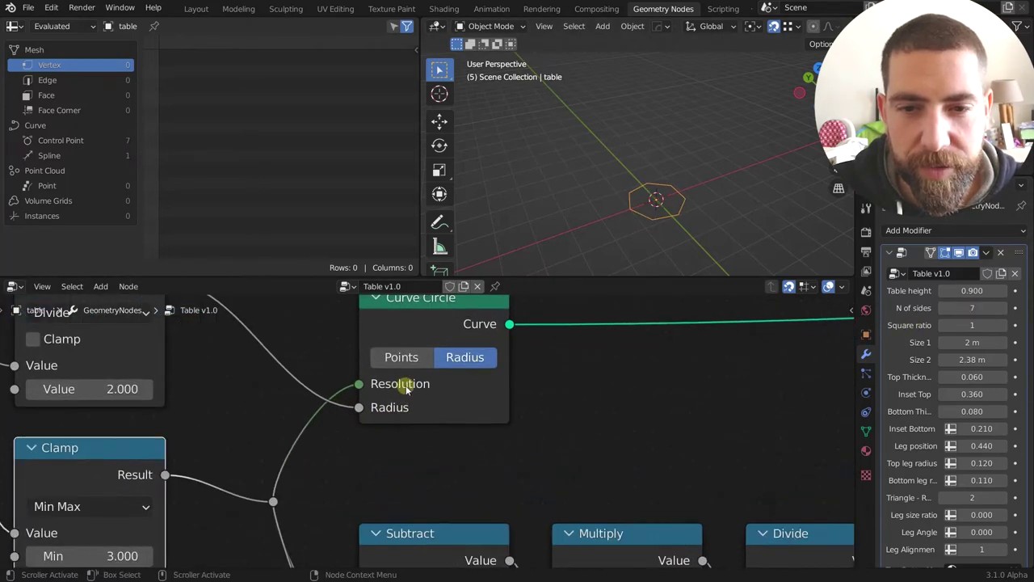
scroll(680, 202, "up", 2)
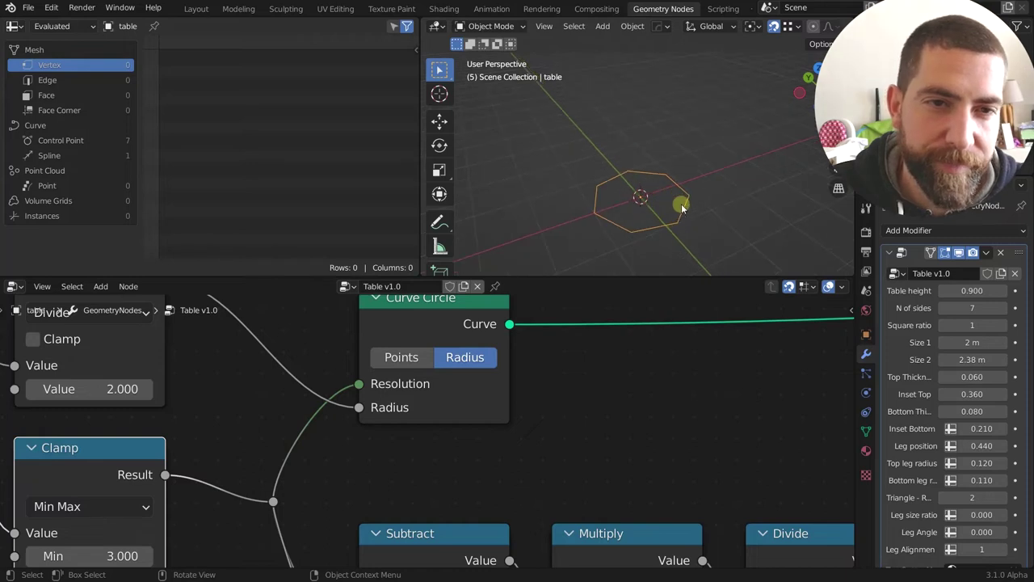
Lower N of sides to 3, the Clamp node's minimum.
left_click(976, 291)
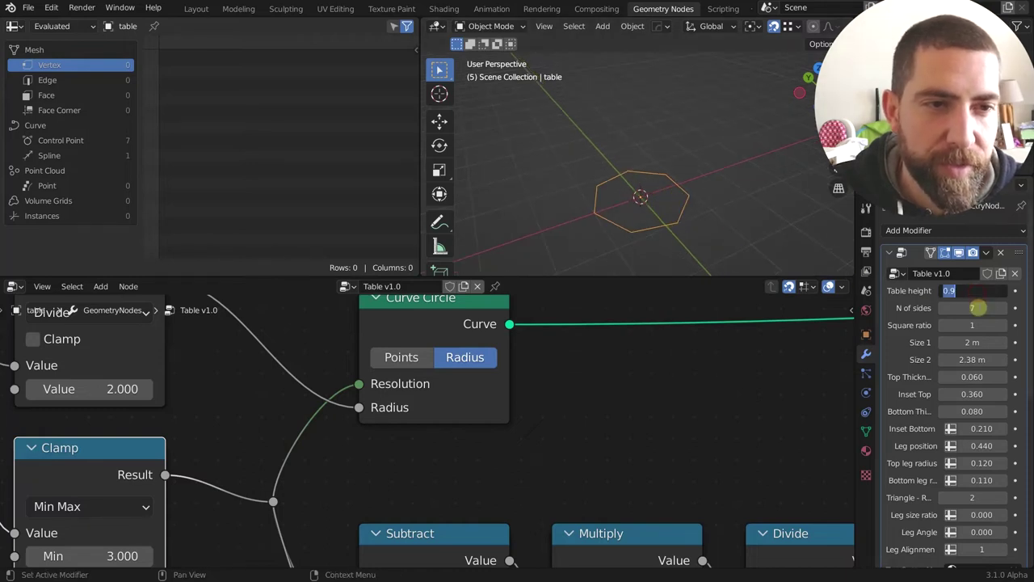
left_click(979, 308)
left_click_drag(980, 308, 960, 308)
scroll(434, 369, "down", 1)
scroll(435, 369, "down", 6)
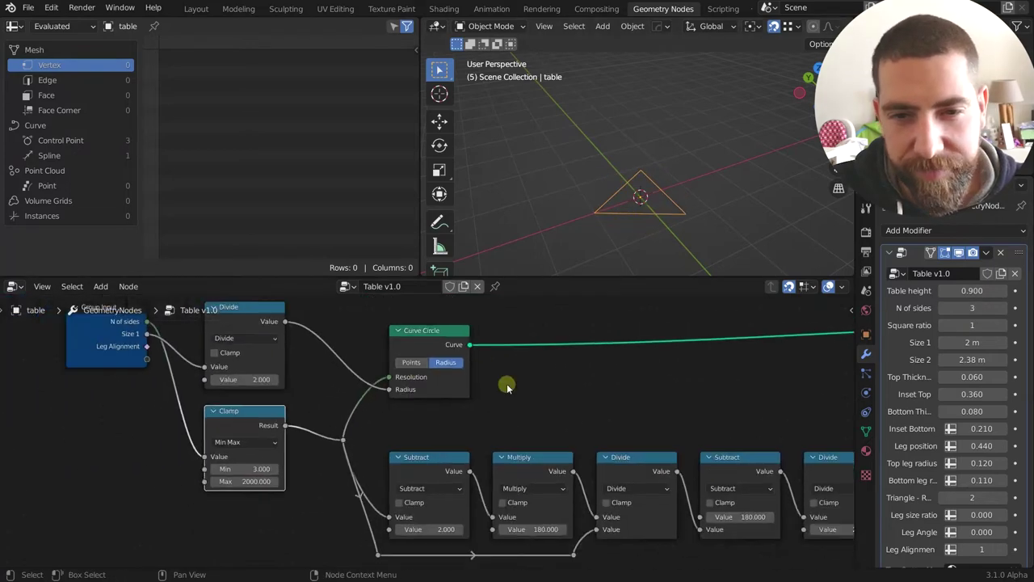
Examine the first Transform node and the Combine XYZ node feeding its rotation.
middle_click_drag(506, 383, 323, 395)
scroll(413, 386, "down", 3)
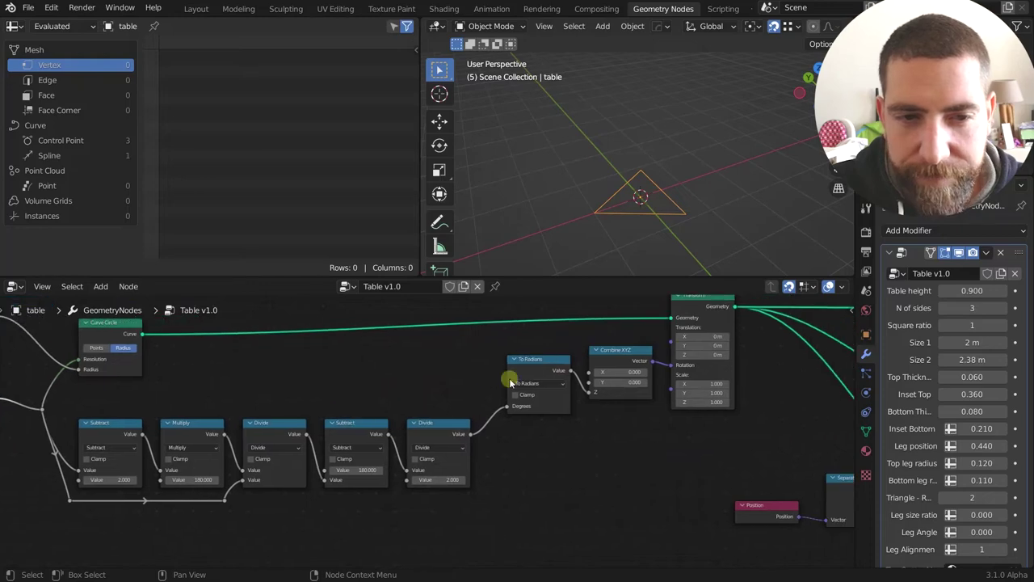
middle_click_drag(660, 330, 538, 359)
scroll(570, 338, "up", 6)
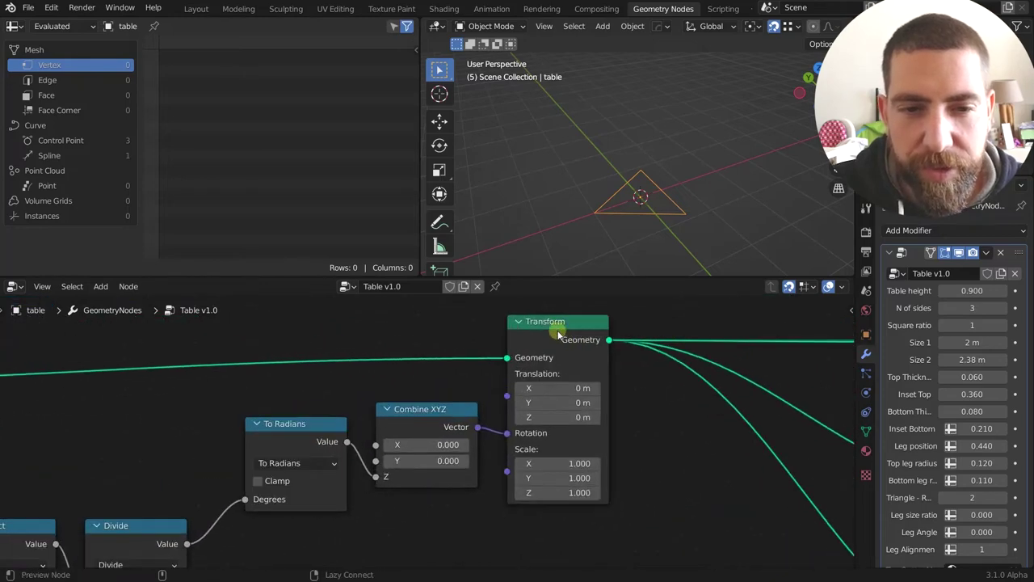
left_click(557, 331)
scroll(663, 386, "down", 3)
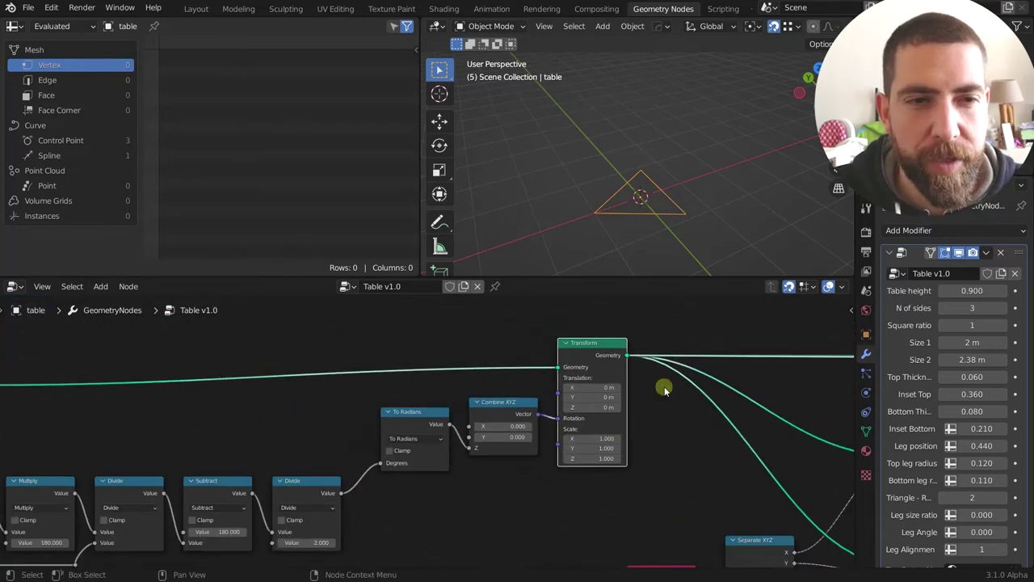
scroll(485, 420, "up", 2)
Trace the math nodes driving the Transform rotation, from To Radians back to the Clamp node and forward again.
middle_click_drag(434, 495, 635, 434)
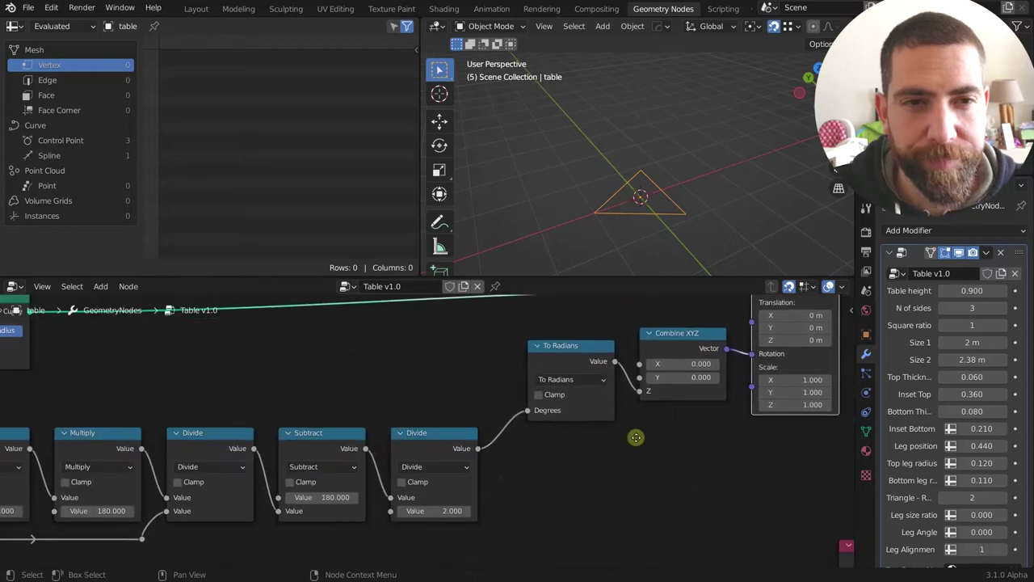
scroll(550, 471, "down", 2)
middle_click_drag(550, 471, 699, 439)
middle_click_drag(217, 534, 279, 526)
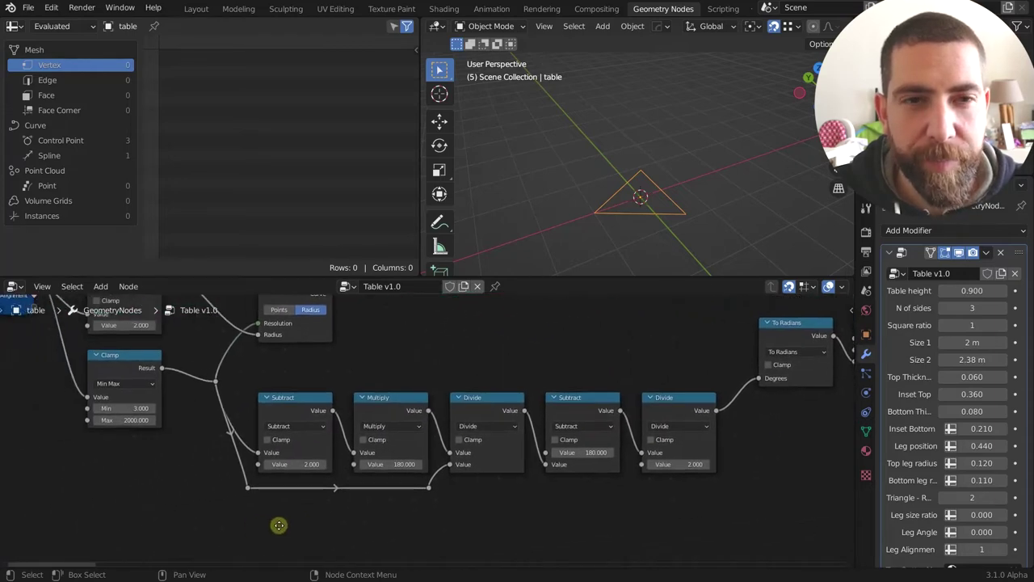
scroll(300, 519, "down", 1)
middle_click_drag(390, 542, 415, 545)
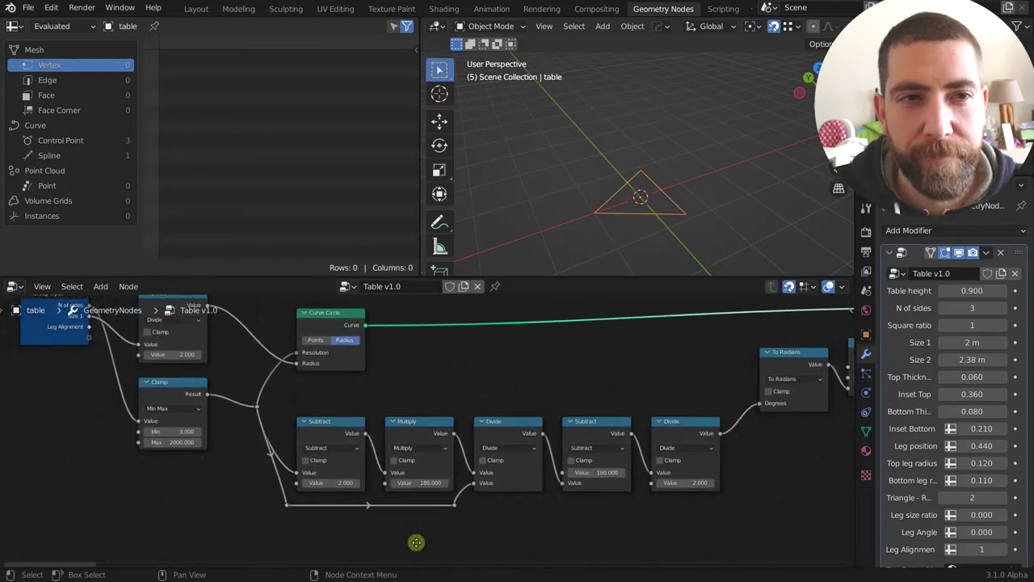
middle_click_drag(584, 363, 405, 387)
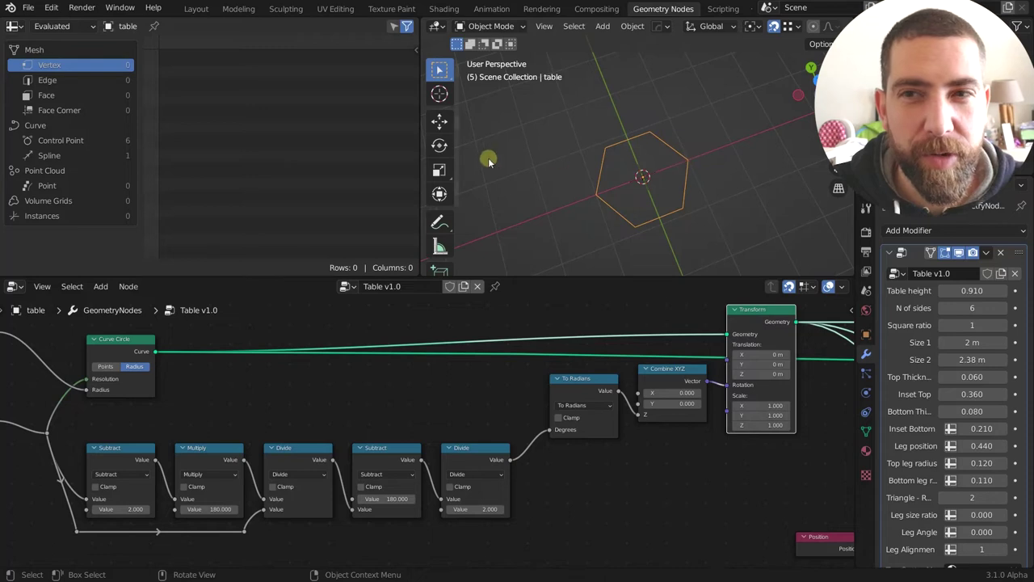
Show the curve's control point data in the spreadsheet and review the rotation math nodes between Curve Circle and Transform.
left_click(77, 141)
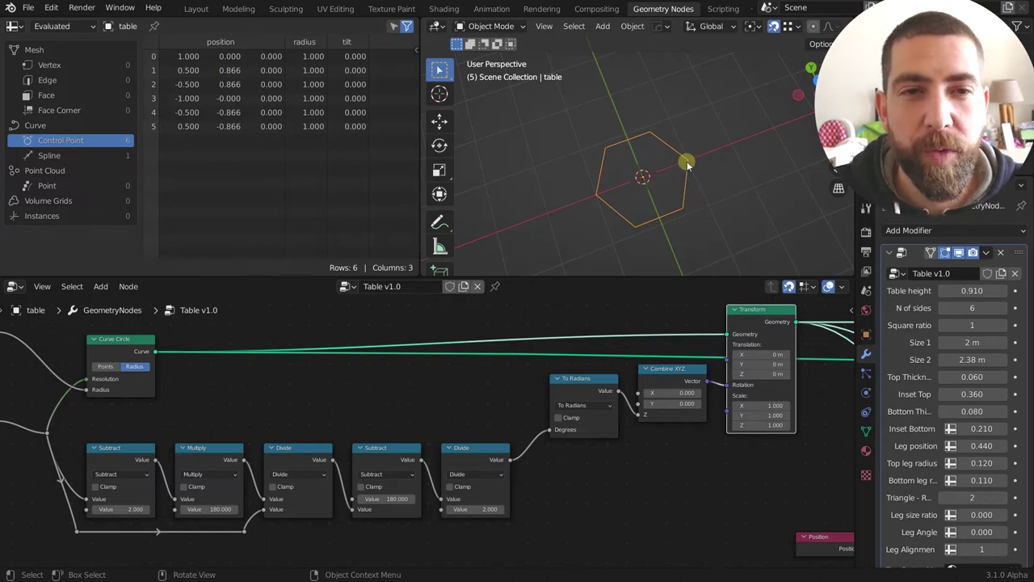
scroll(534, 449, "down", 2)
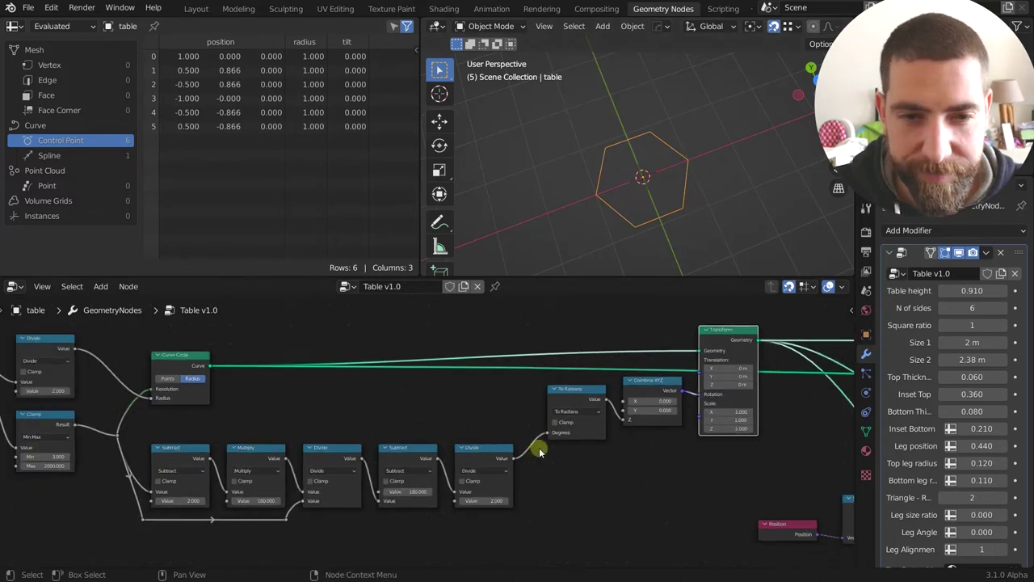
middle_click_drag(538, 450, 572, 447)
scroll(388, 439, "up", 2)
middle_click_drag(350, 431, 380, 428)
scroll(464, 416, "right", 7, "ctrl")
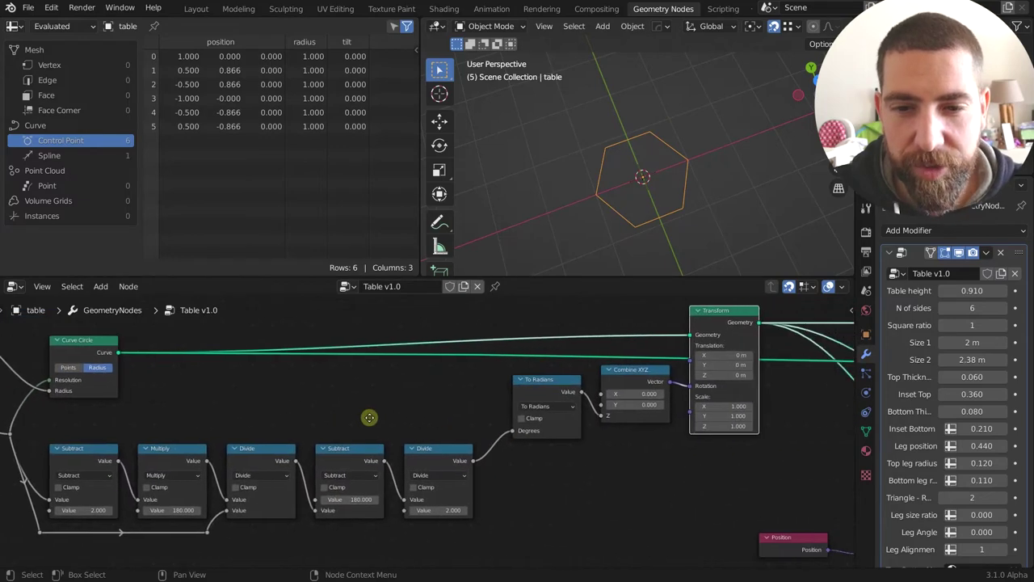
middle_click_drag(643, 464, 665, 455)
scroll(665, 455, "down", 1)
mouse_move(342, 423)
middle_mouse_down()
mouse_move(436, 421)
mouse_move(330, 422)
middle_mouse_up()
Preview the output of the second Transform node, whose scale comes from the Maximum and Divide nodes.
scroll(505, 360, "right", 10, "ctrl")
scroll(548, 477, "down", 2)
middle_click_drag(540, 451, 90, 440)
left_click(701, 330, "alt+shift")
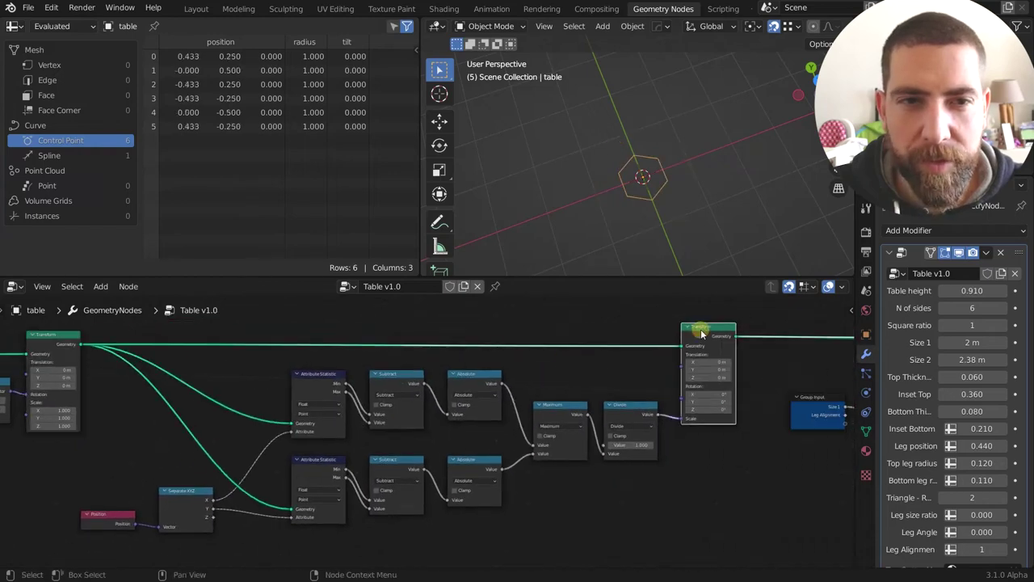
scroll(701, 332, "up", 2)
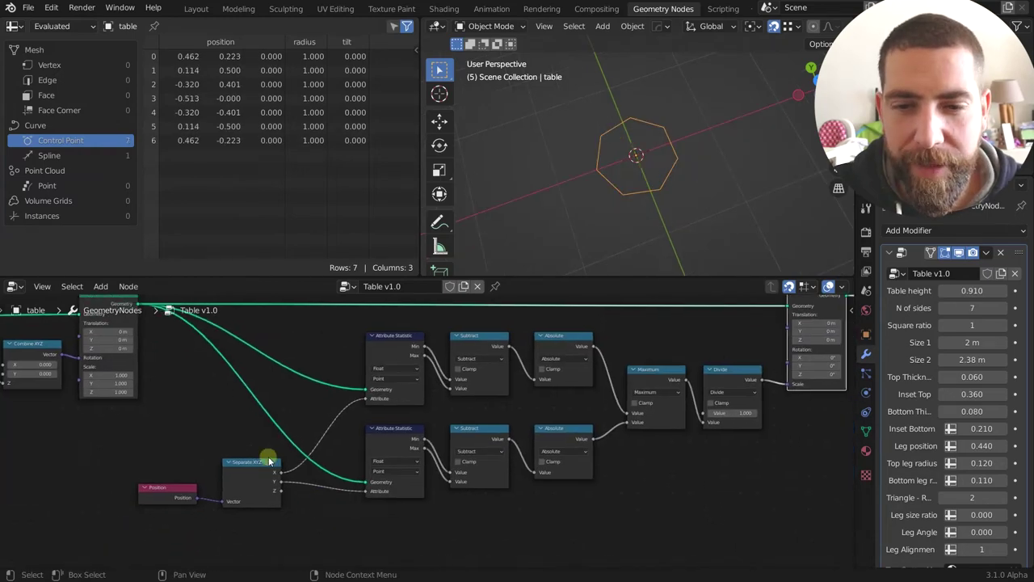
Select the Position and Separate XYZ nodes together and nudge them slightly away from the Attribute Statistic nodes.
left_click_drag(241, 444, 167, 512)
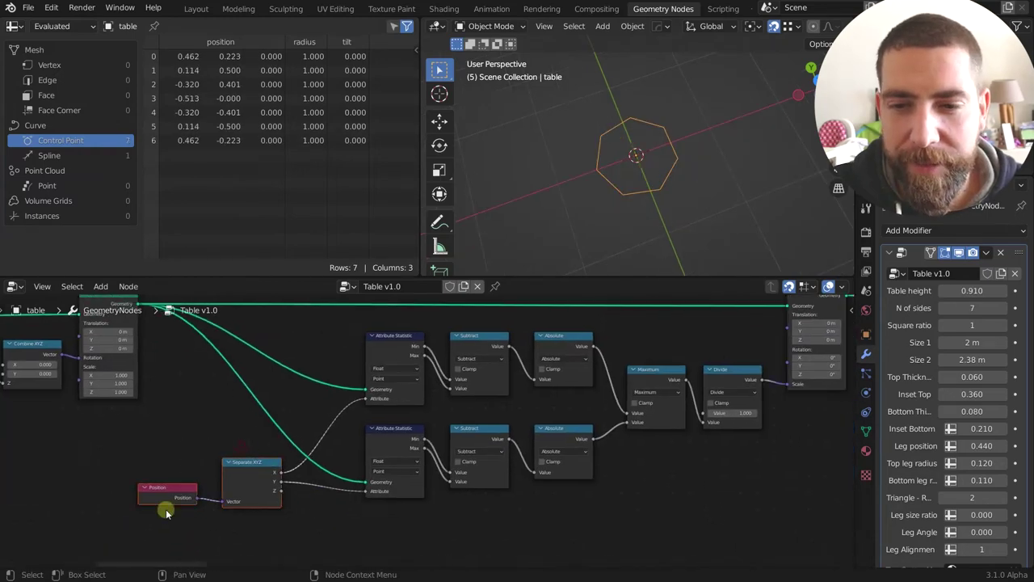
left_click_drag(243, 477, 237, 456)
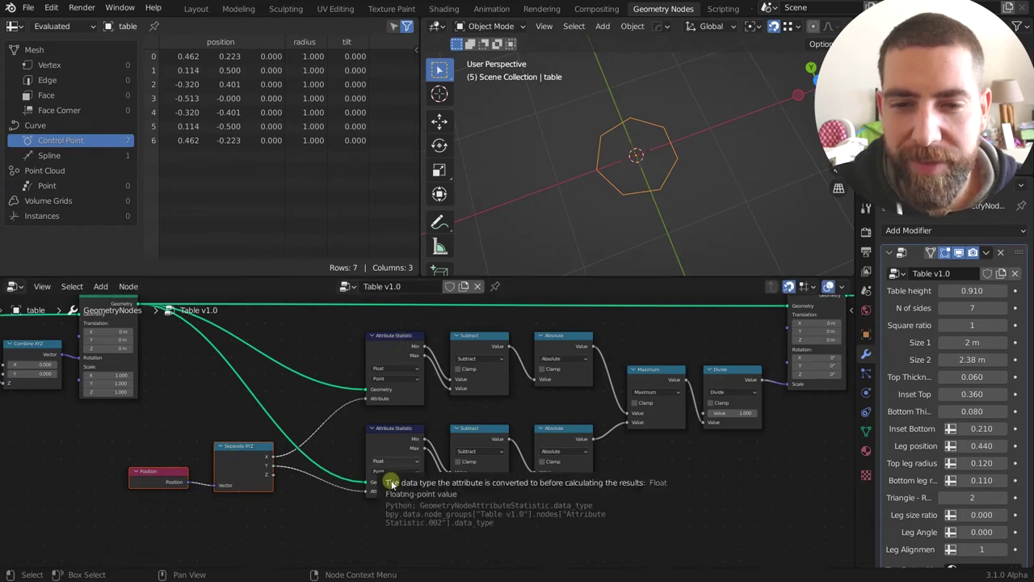
middle_click_drag(277, 501, 263, 505)
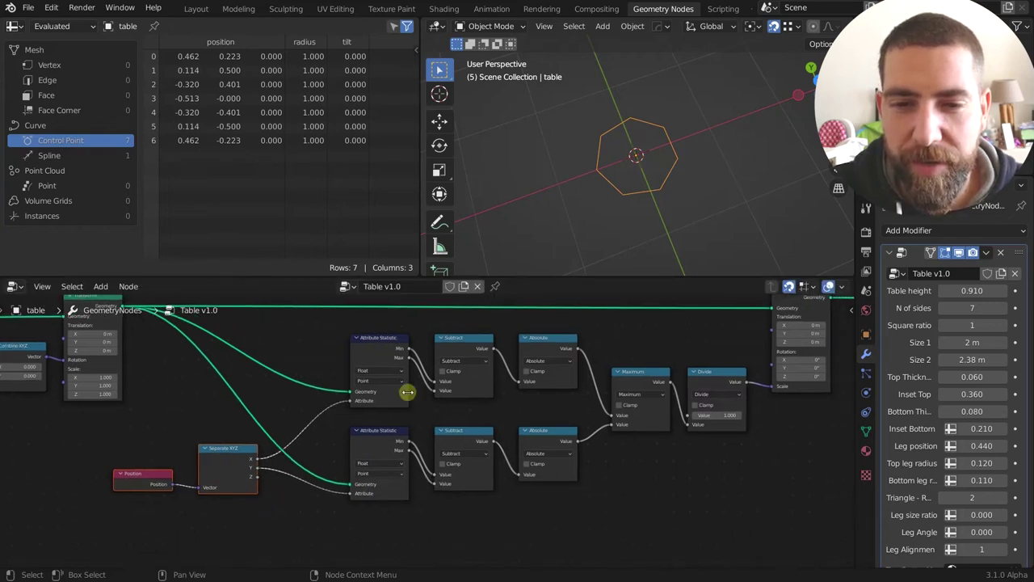
Inspect the Separate XYZ and Position nodes that supply the attributes for the two Attribute Statistic nodes.
middle_click_drag(417, 397, 391, 402)
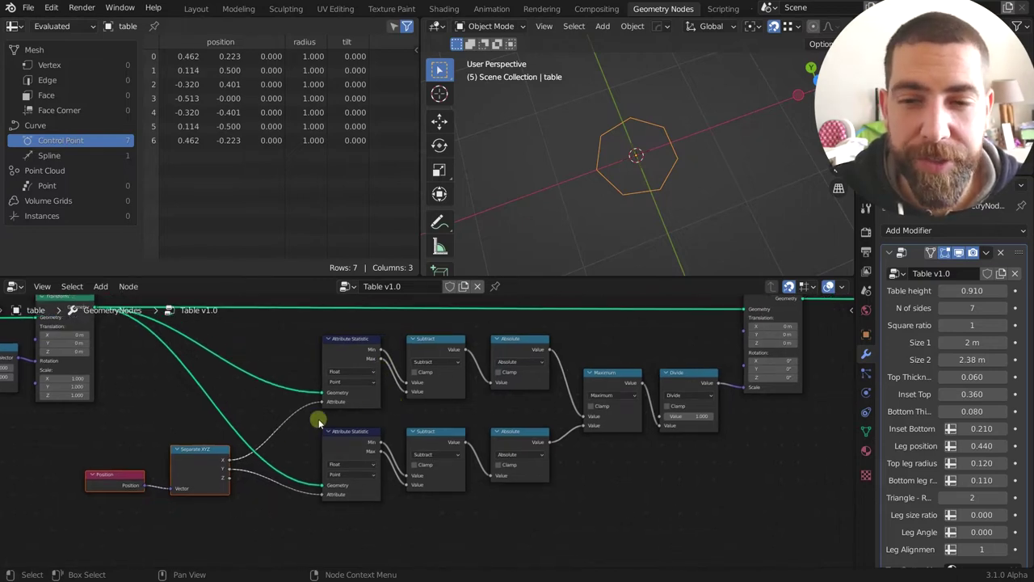
left_click(203, 457)
left_click(120, 480)
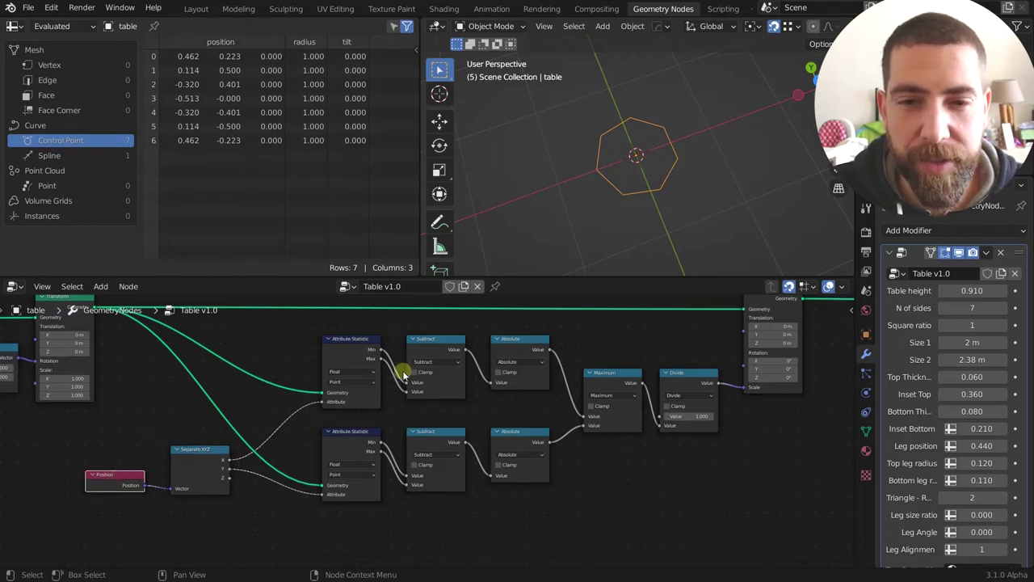
Inspect the Subtract, Absolute, Maximum and Divide nodes that compute the normalizing scale for the second Transform node.
left_click(436, 353)
left_click(441, 431)
left_click(527, 356)
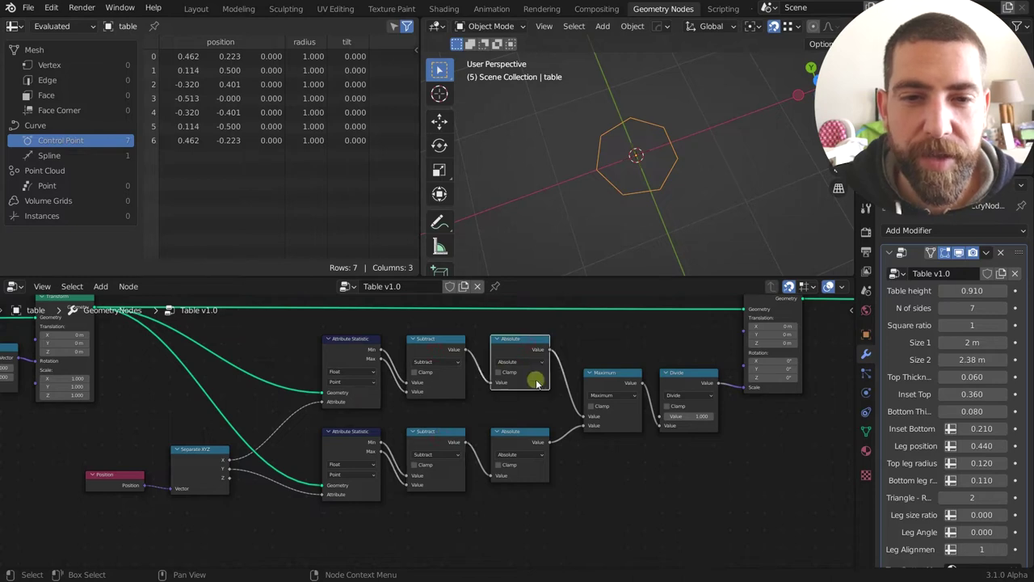
left_click(531, 433)
middle_click_drag(603, 394, 509, 378)
scroll(568, 394, "up", 1)
left_click(578, 378)
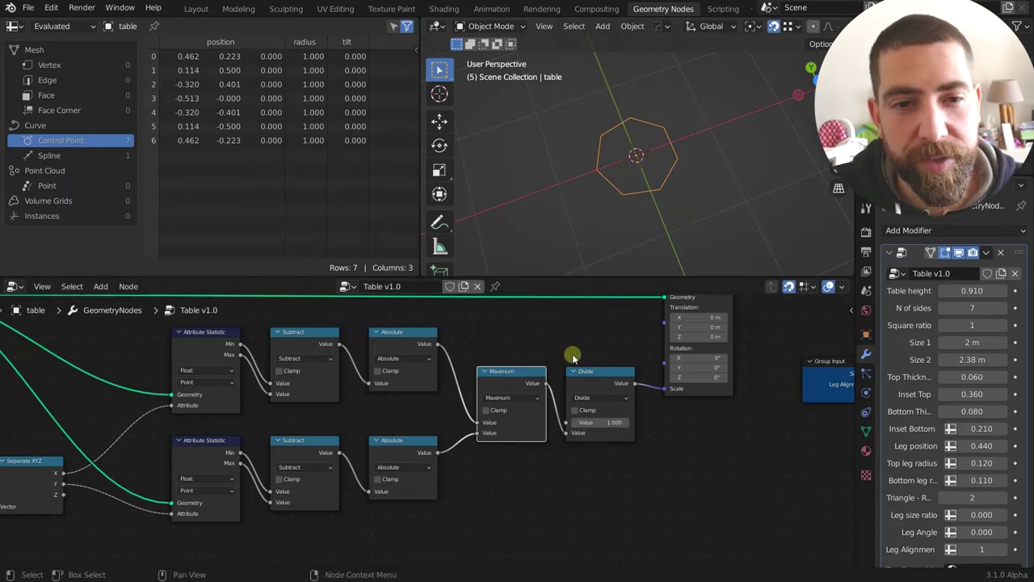
scroll(570, 355, "down", 1)
middle_click_drag(571, 356, 413, 390)
scroll(413, 391, "up", 1)
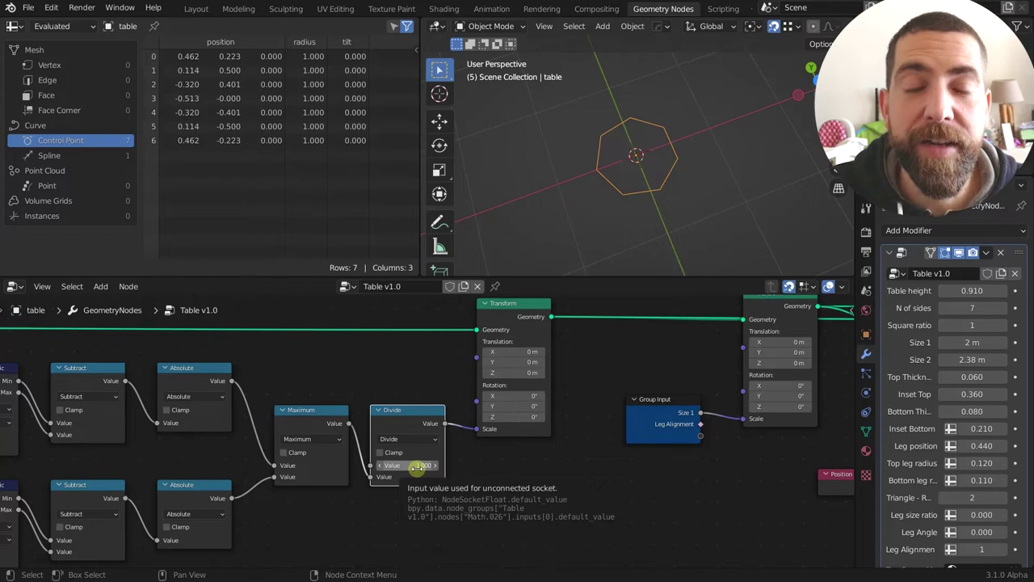
scroll(498, 471, "down", 1)
middle_click_drag(498, 471, 465, 479)
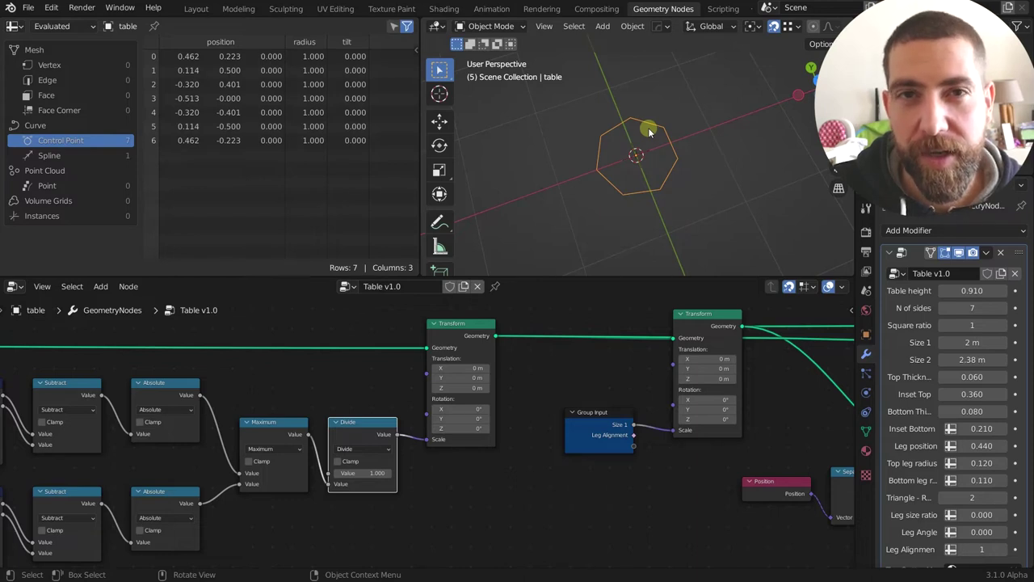
Compare the normalizing Transform node with the following one, whose scale comes from the Size 1 group input.
left_click(479, 323)
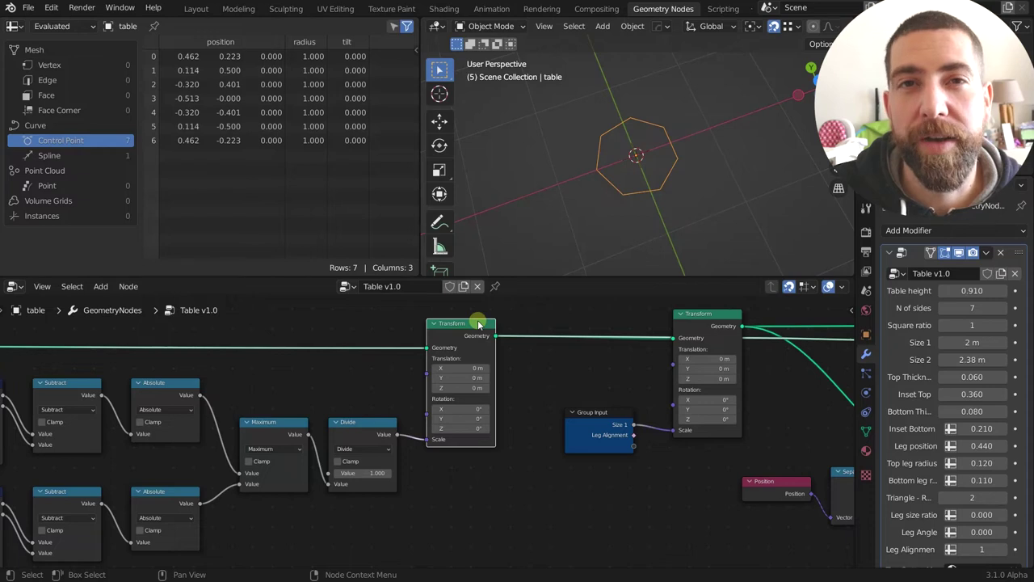
middle_click_drag(478, 324, 512, 371)
scroll(568, 335, "up", 1)
left_click(595, 329)
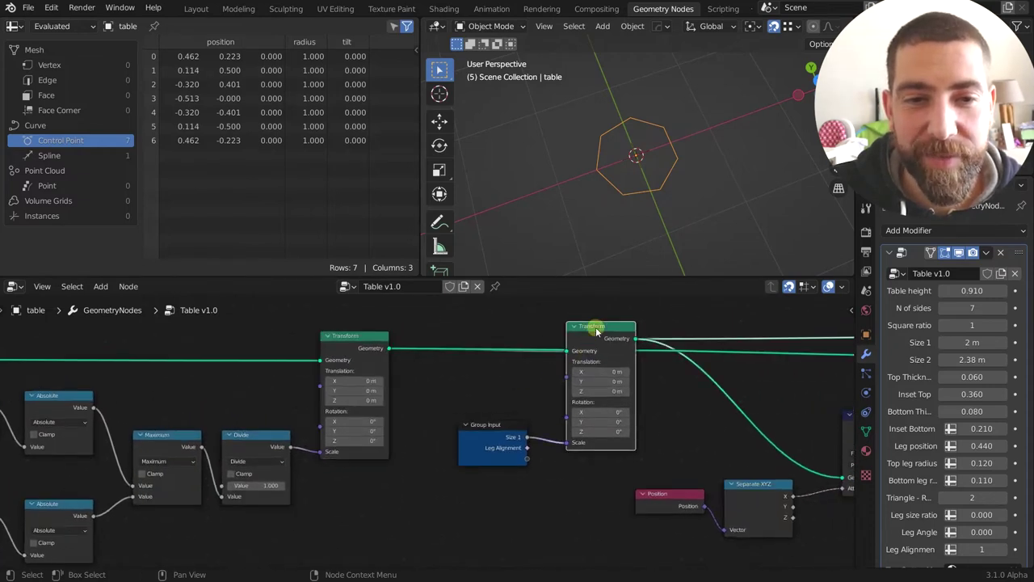
middle_click_drag(545, 413, 459, 409)
scroll(440, 430, "up", 2)
left_click(421, 440)
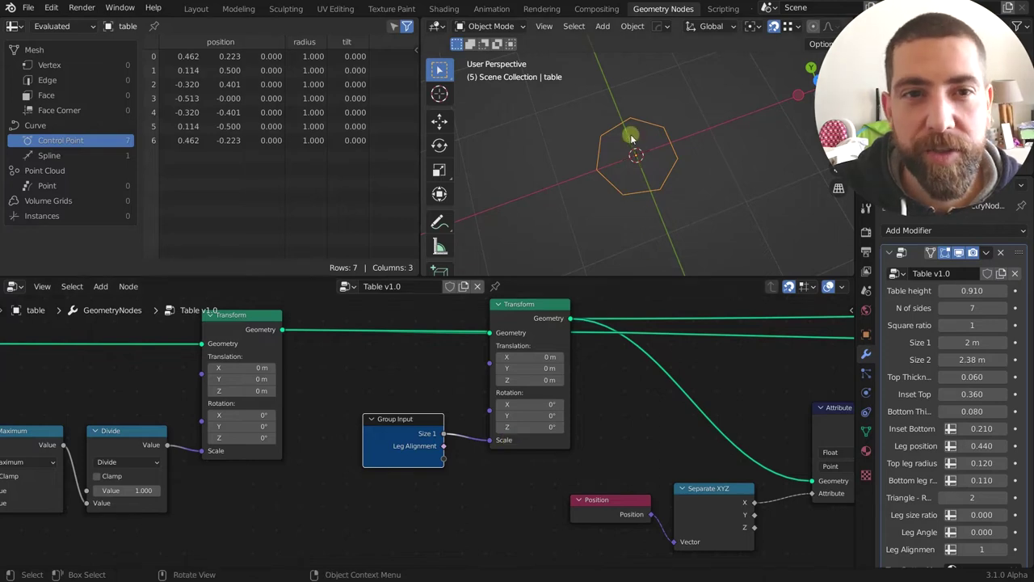
left_click(244, 331)
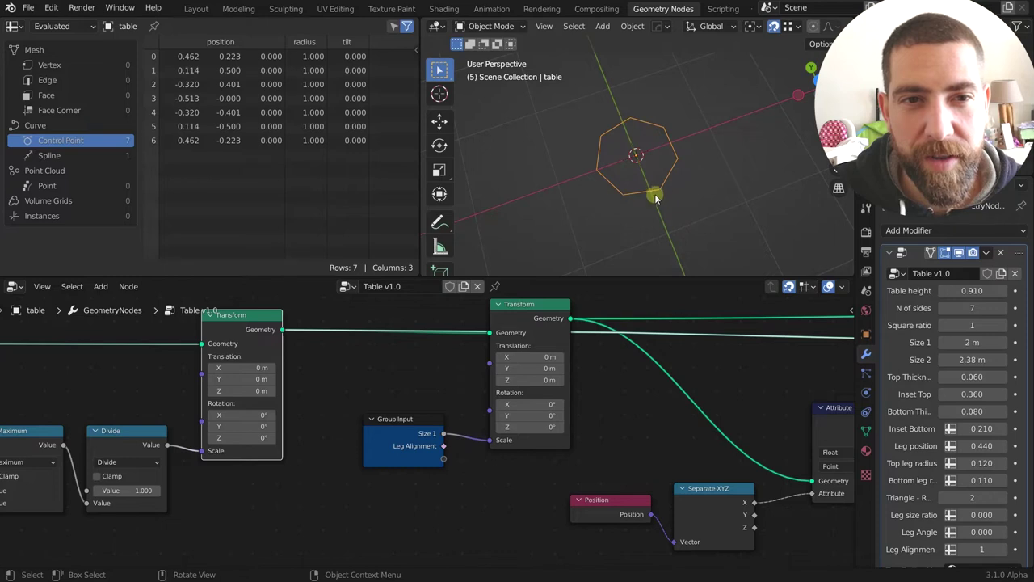
left_click(531, 304)
middle_click_drag(538, 315, 484, 324)
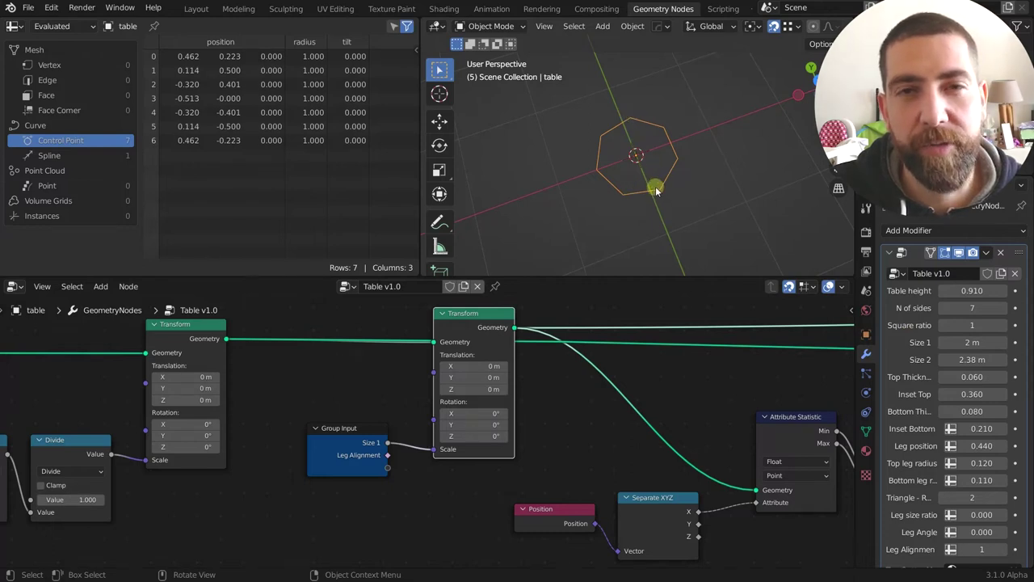
left_click(203, 323)
scroll(372, 367, "down", 2)
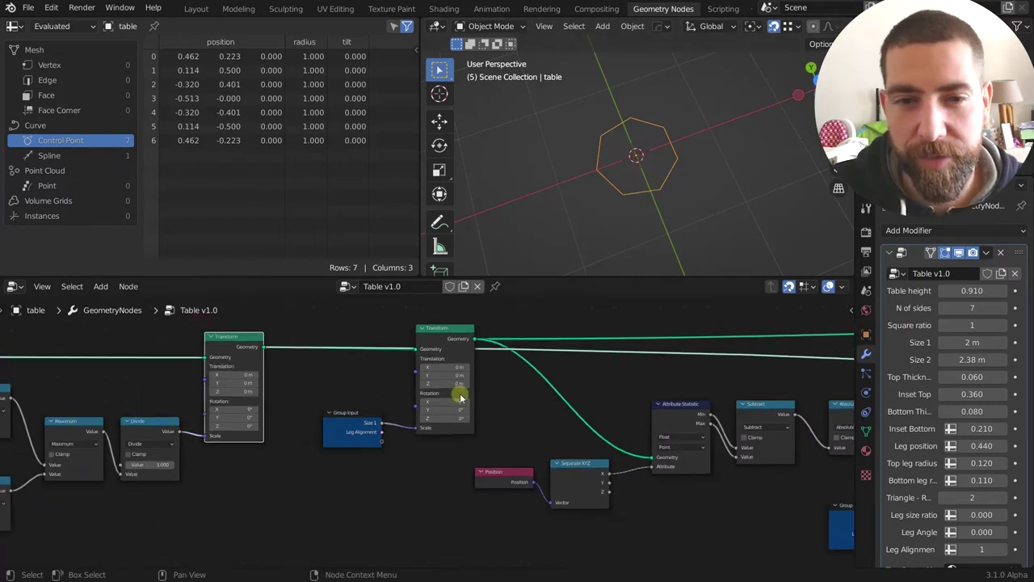
Examine the Attribute Statistic and math node chain between the Size 1 Transform and the next Transform node.
middle_click_drag(460, 396, 286, 407)
scroll(290, 407, "down", 1)
middle_click_drag(418, 406, 270, 402)
scroll(271, 402, "down", 1)
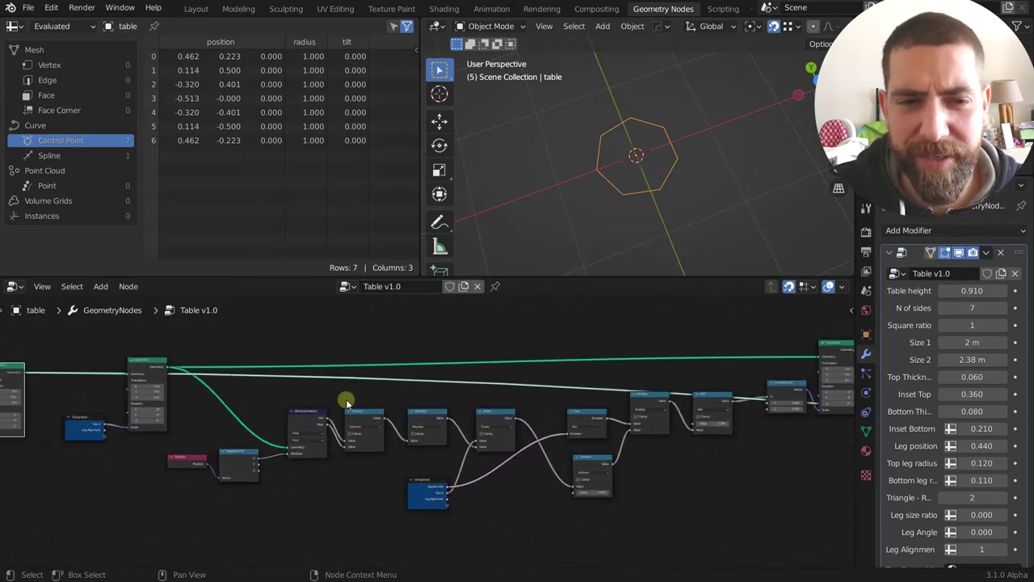
middle_click_drag(345, 402, 310, 407)
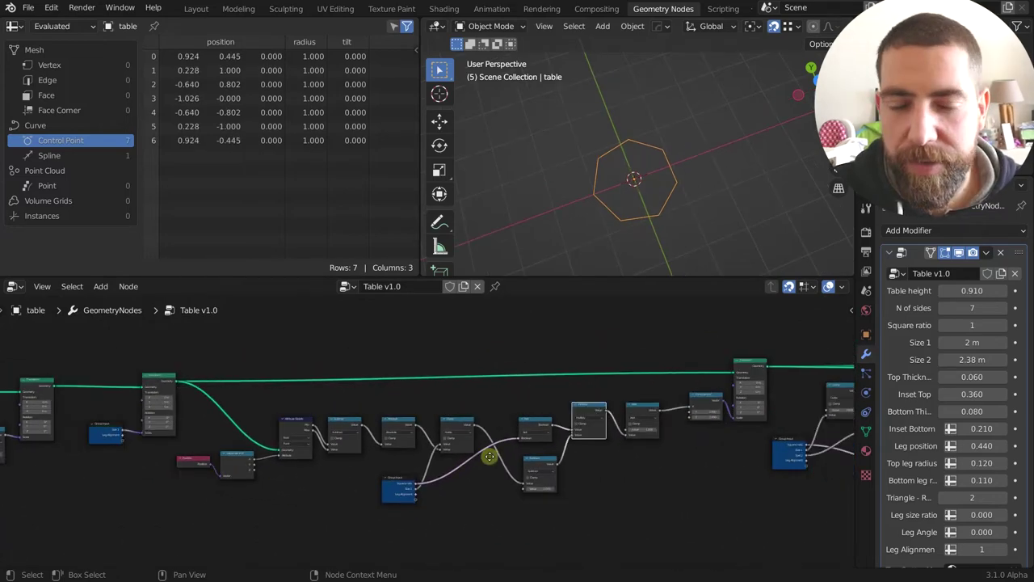
middle_click_drag(490, 453, 512, 453)
middle_click_drag(417, 423, 242, 471)
scroll(418, 426, "up", 4)
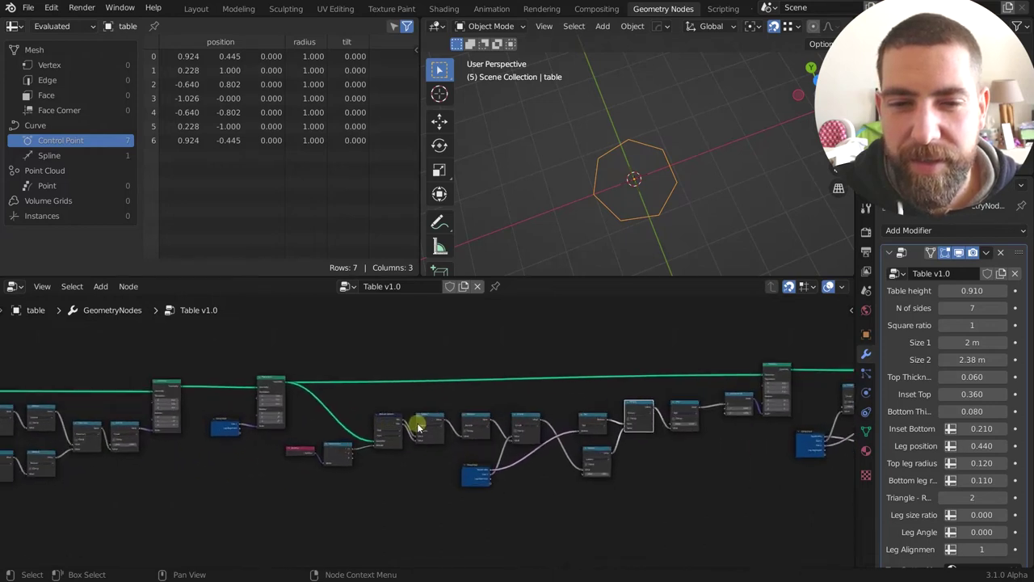
scroll(517, 454, "right", 4)
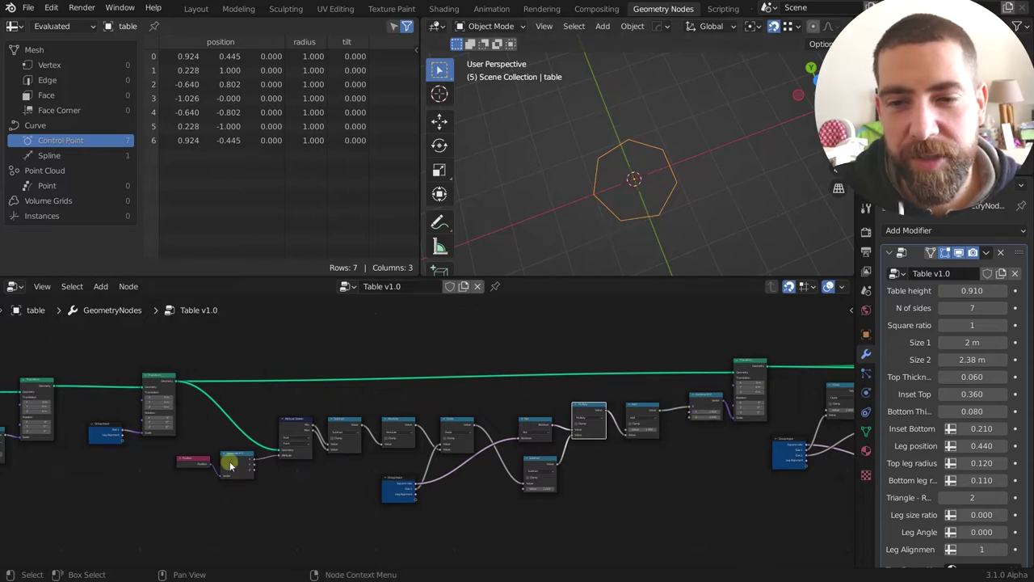
middle_click_drag(596, 197, 596, 221)
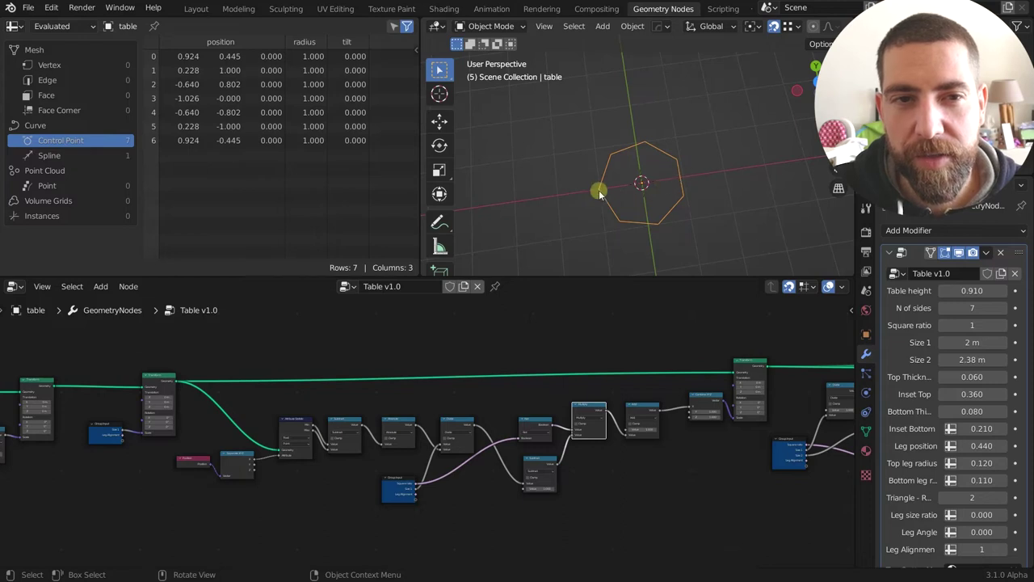
Examine the Square ratio, Size 1 and Size 2 math chain feeding the last Transform's scale through Combine XYZ.
scroll(390, 469, "down", 3)
middle_click_drag(592, 447, 386, 478)
scroll(490, 448, "up", 6)
scroll(447, 457, "up", 2)
middle_click_drag(481, 457, 444, 463)
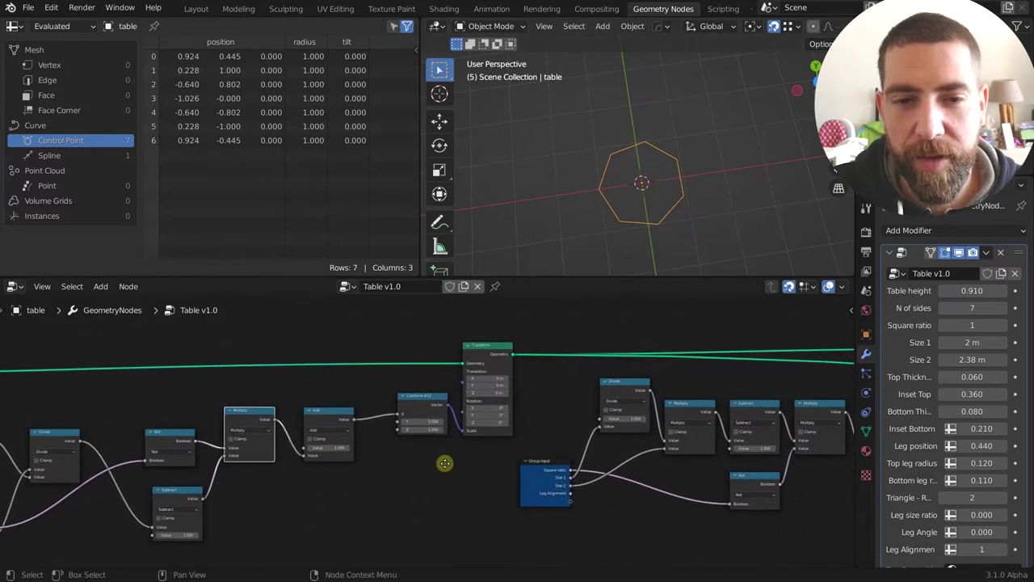
scroll(445, 463, "right", 8)
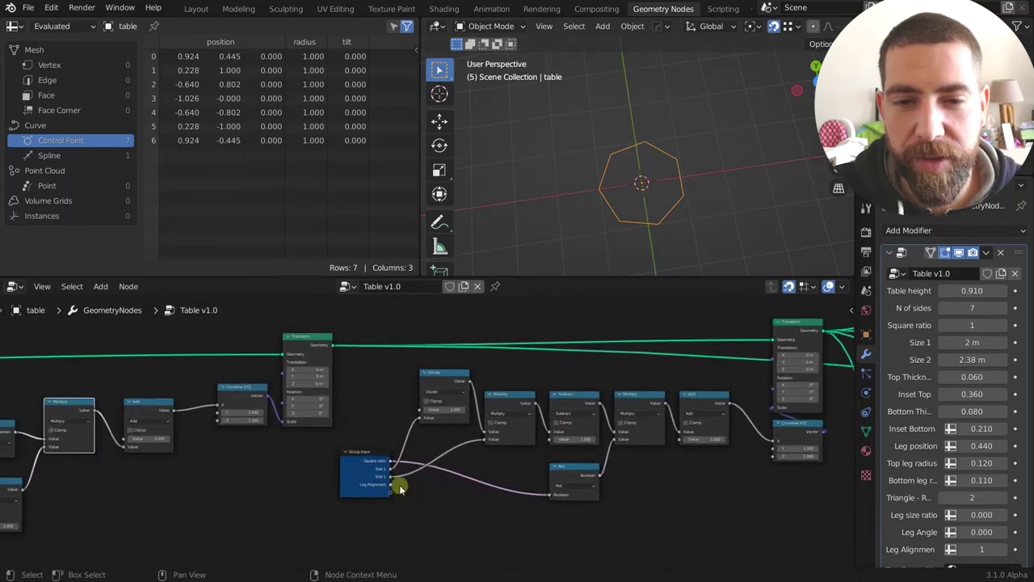
scroll(459, 471, "right", 4)
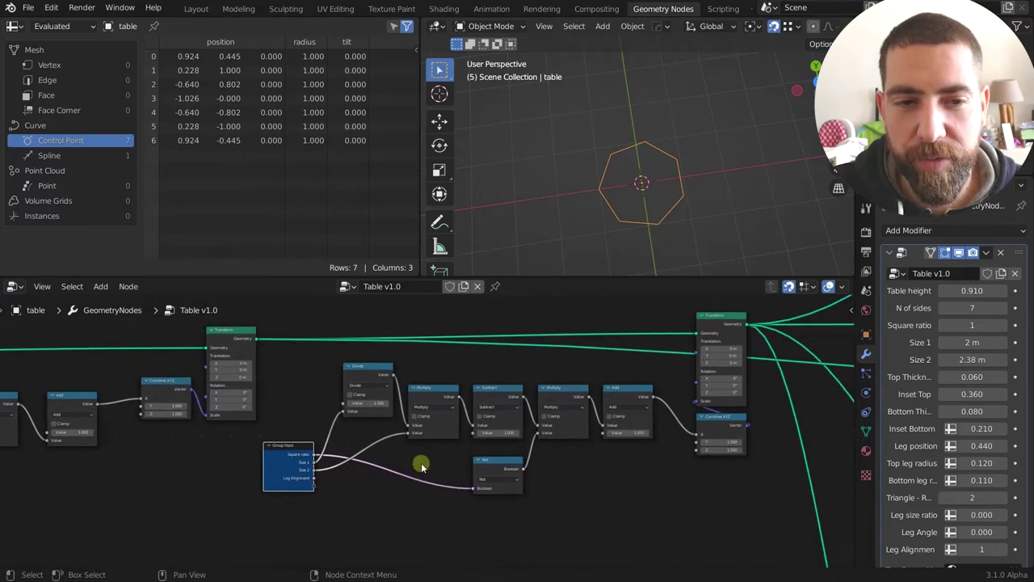
scroll(692, 461, "right", 5)
left_click(693, 434)
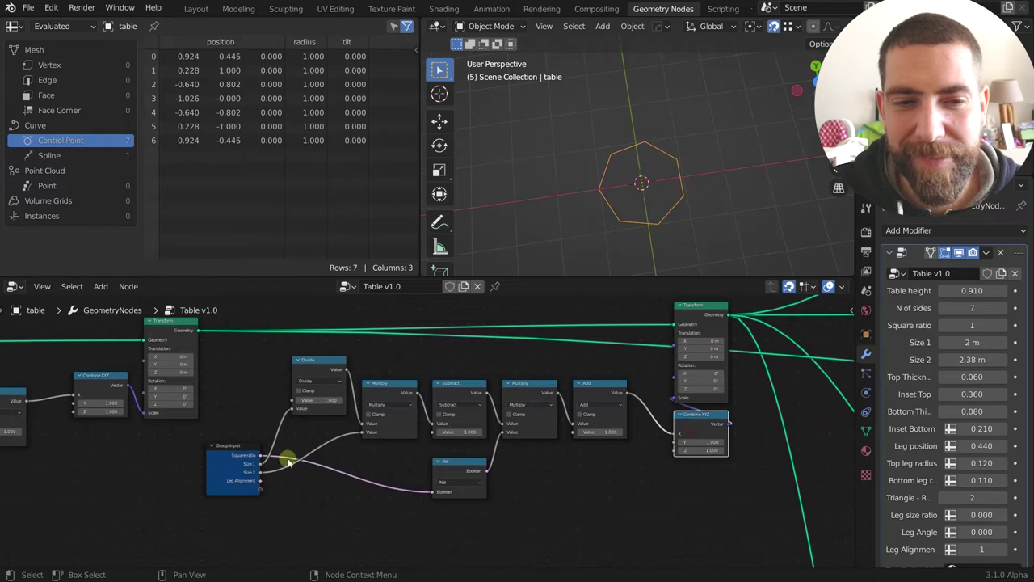
scroll(538, 469, "right", 3)
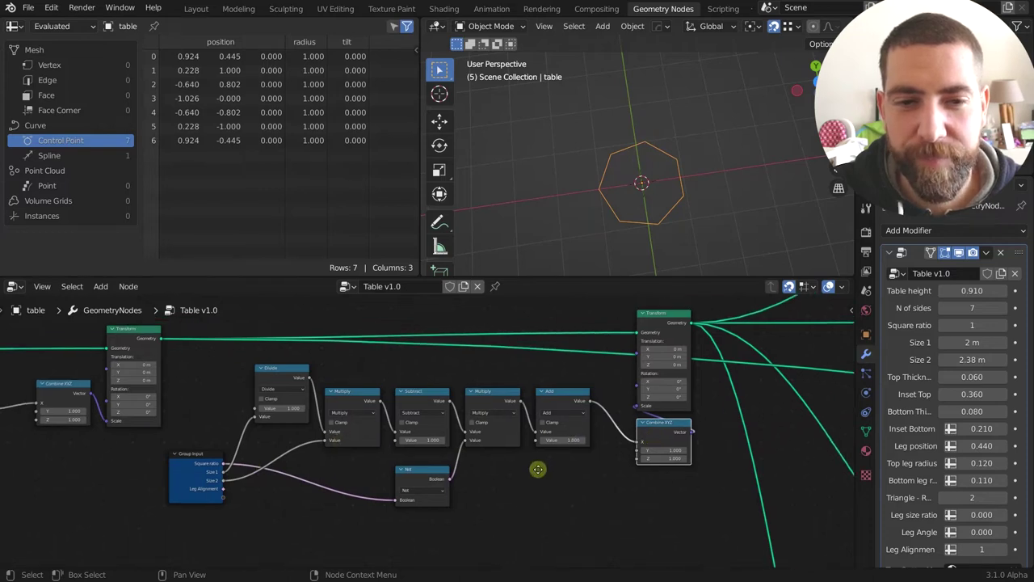
scroll(539, 470, "right", 3)
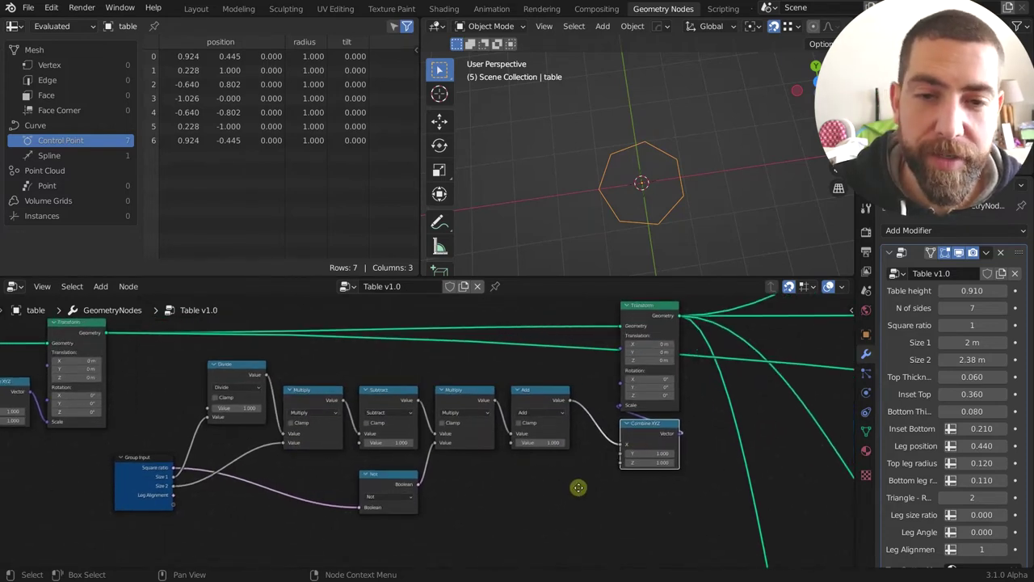
middle_click_drag(579, 487, 573, 508)
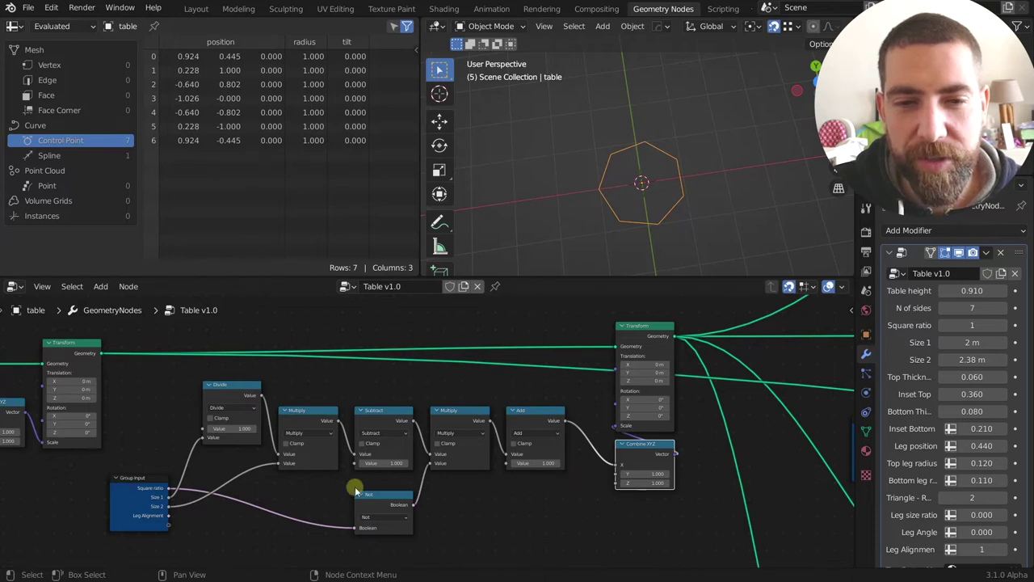
middle_click_drag(478, 478, 175, 499)
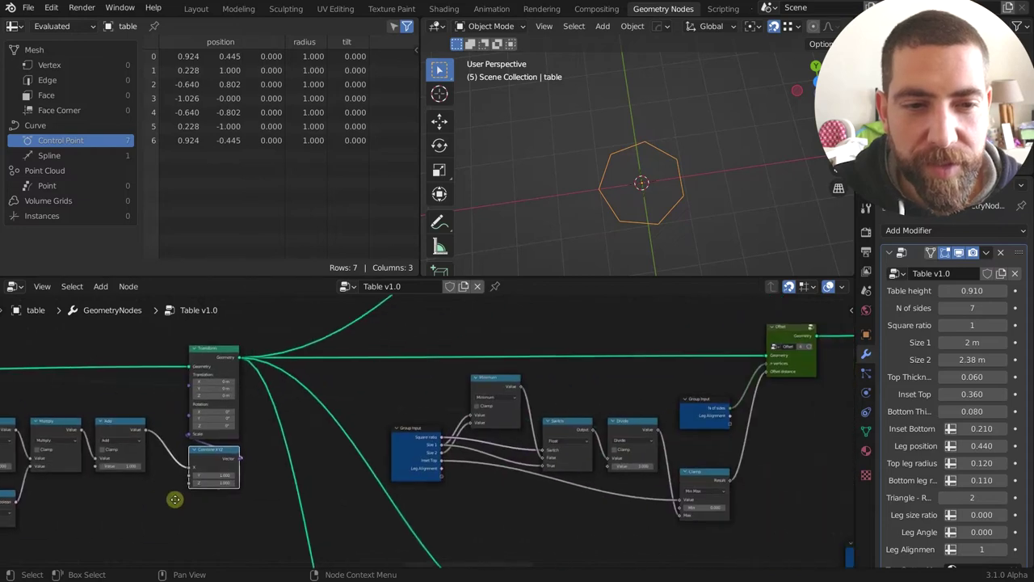
Review how the last Transform's output splits into the parallel downstream branches of the node tree.
scroll(570, 493, "down", 2)
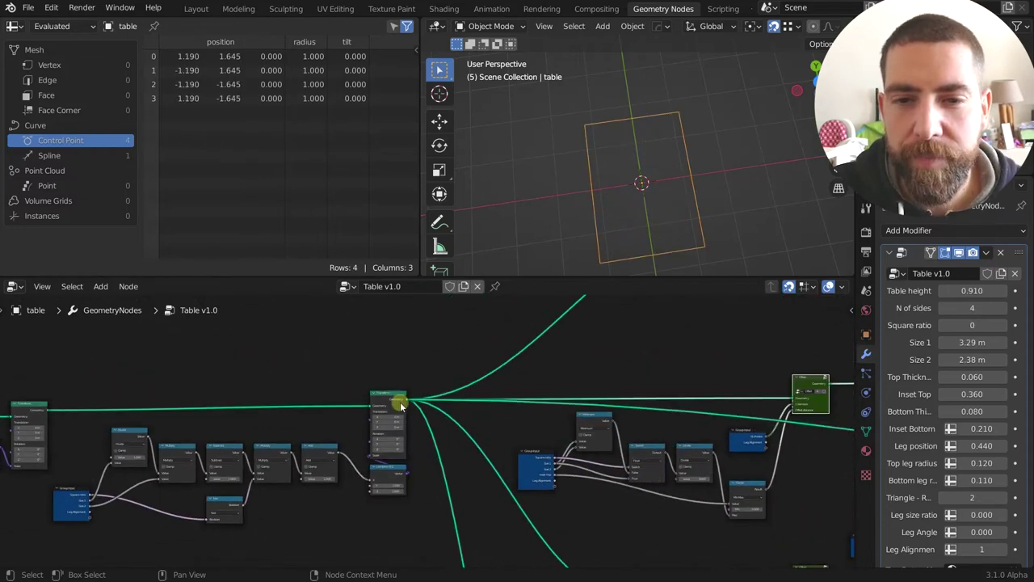
scroll(400, 406, "down", 3)
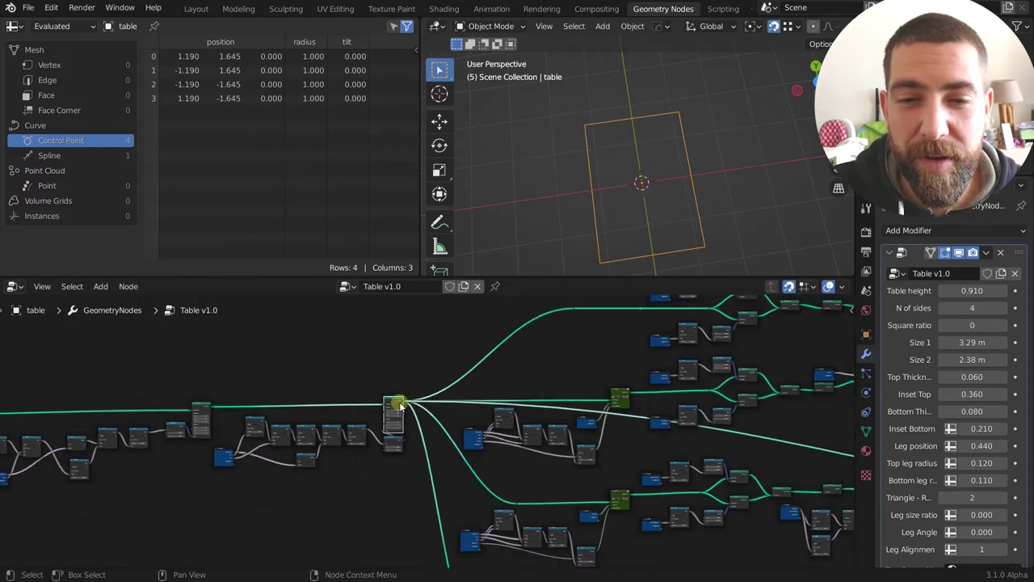
middle_click_drag(553, 365, 472, 379)
scroll(477, 380, "down", 3)
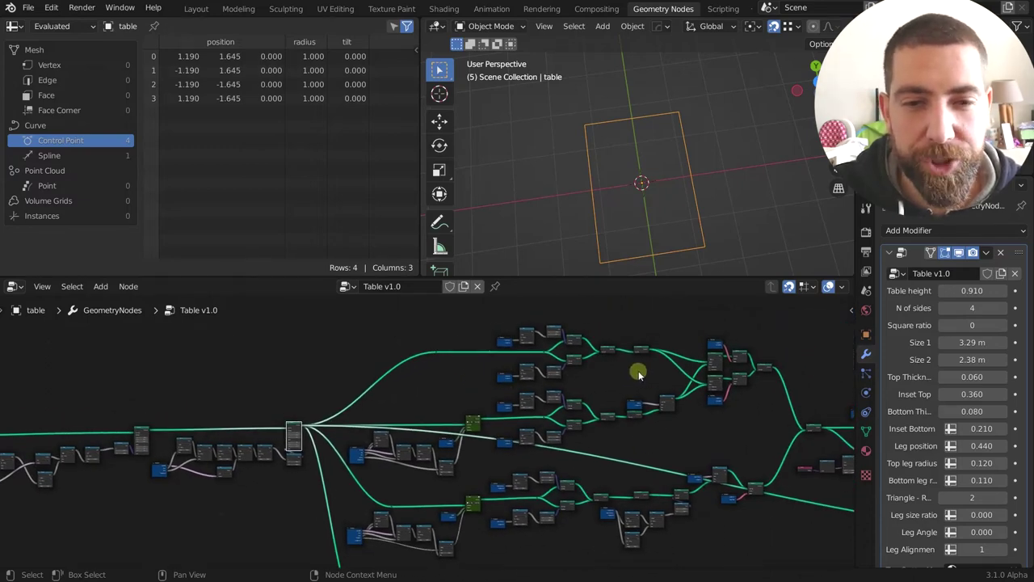
middle_click_drag(639, 371, 590, 390)
scroll(536, 394, "up", 2)
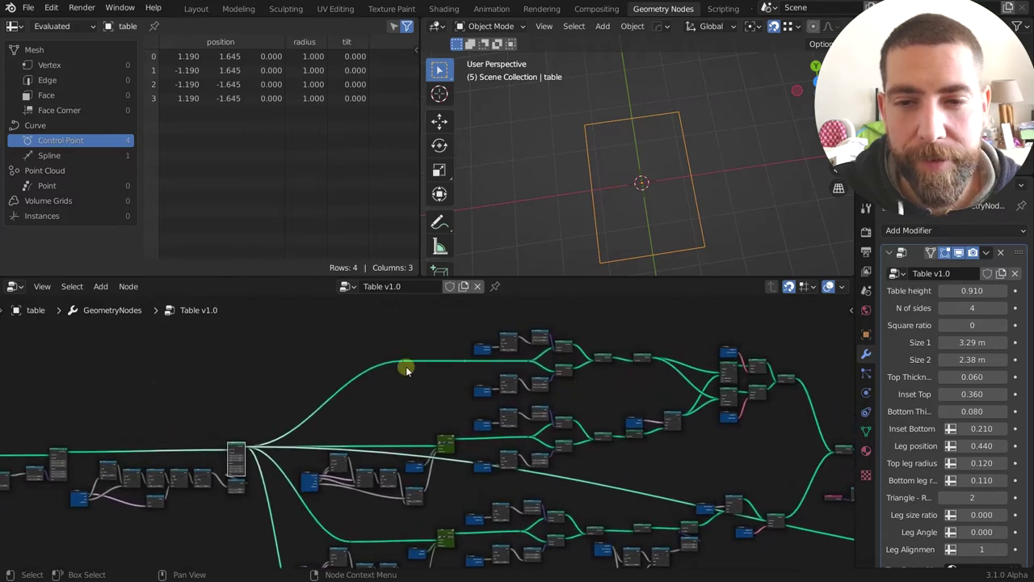
scroll(501, 363, "up", 2)
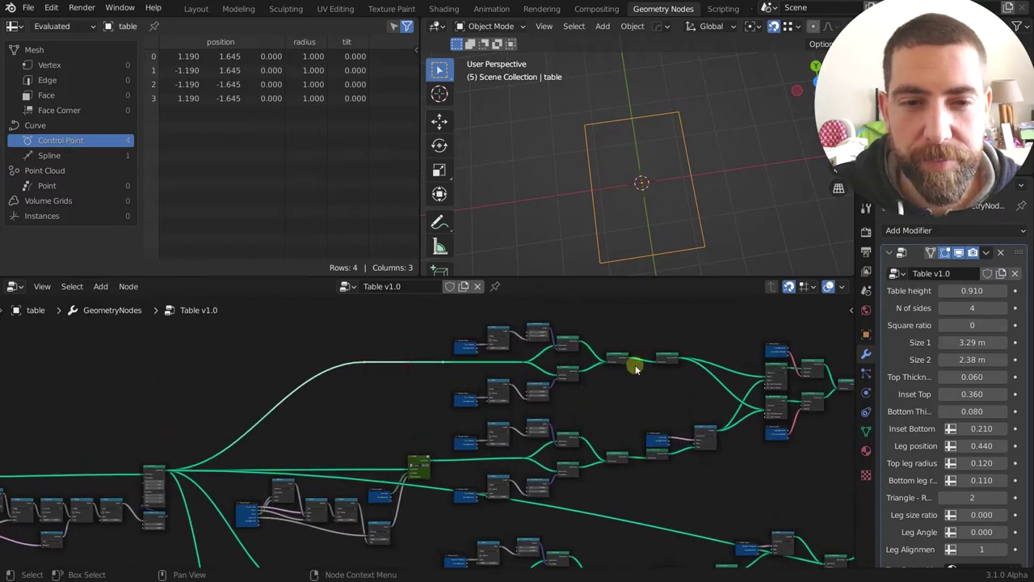
Preview the output of the uppermost branch's Convex Hull node and view it from a lower angle.
middle_click_drag(637, 362, 479, 349)
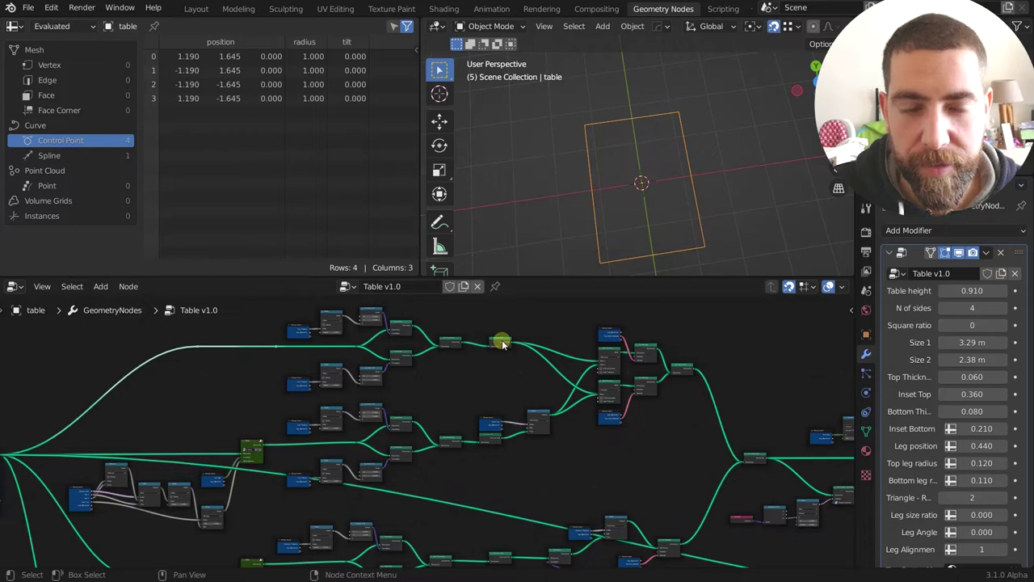
left_click(501, 343, "ctrl+shift")
middle_click_drag(667, 210, 671, 242)
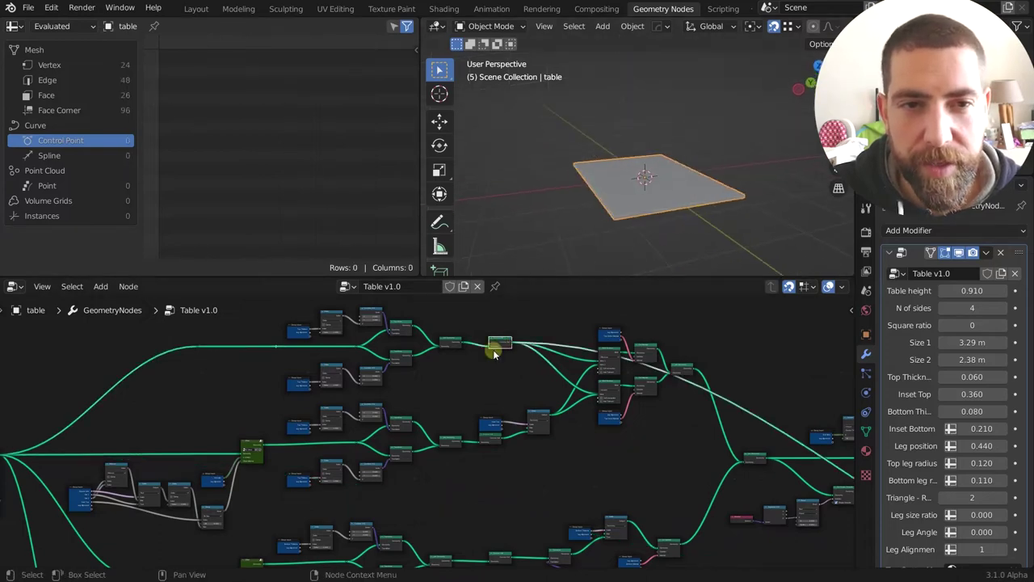
Inspect the two Transform nodes before Join Geometry, offset along Z by Top Thickness divided by -2 and 2.
scroll(356, 361, "up", 5)
middle_click_drag(363, 357, 394, 459)
scroll(483, 417, "up", 3)
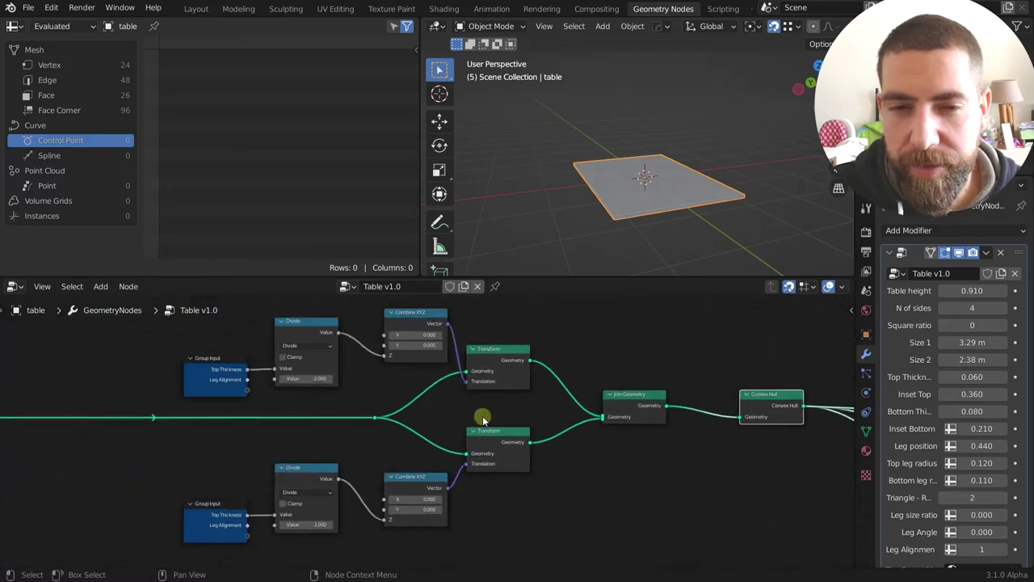
middle_click_drag(484, 415, 497, 428)
scroll(515, 385, "down", 2)
left_click(517, 387)
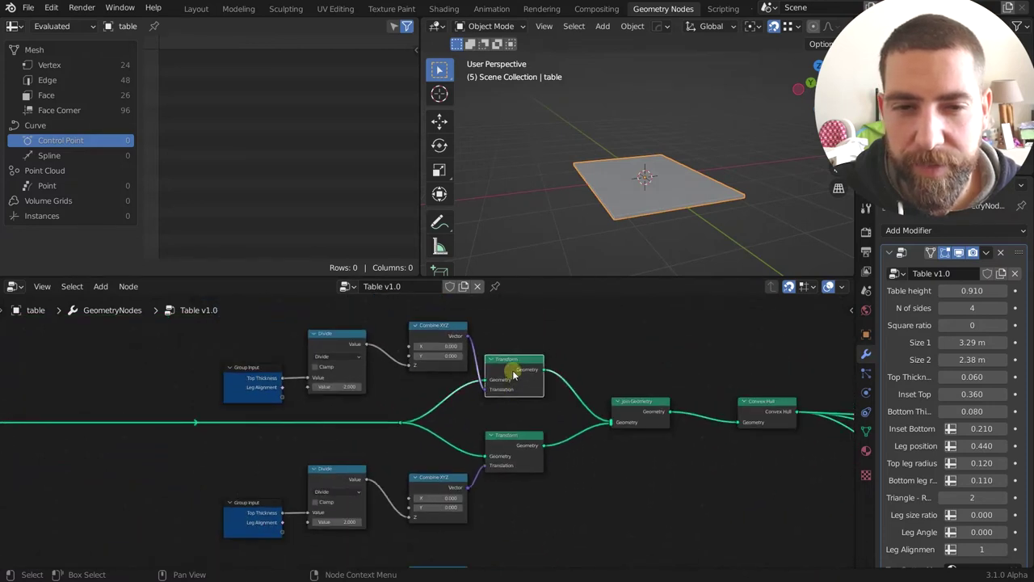
left_click(521, 437)
middle_click_drag(521, 425, 525, 403)
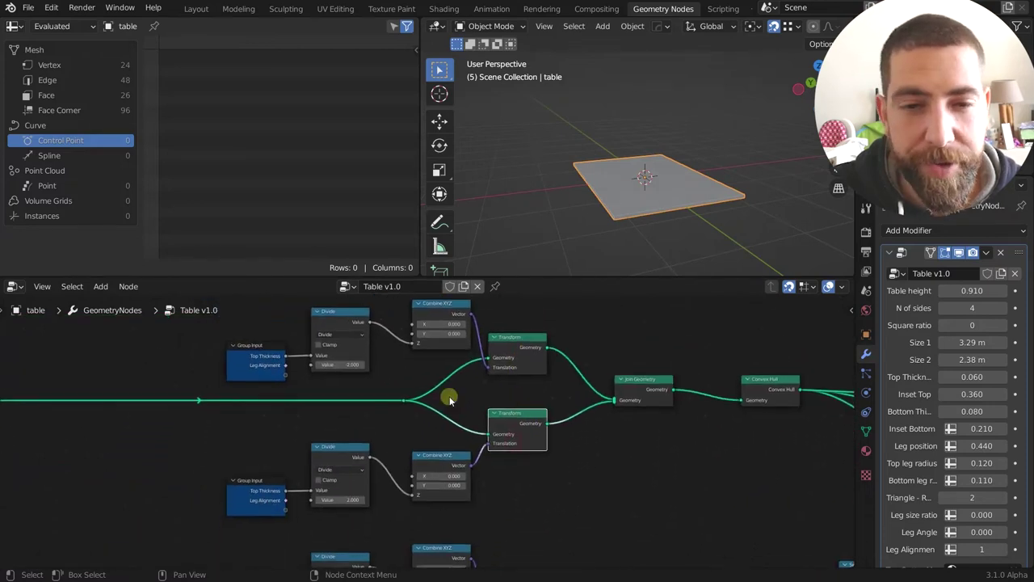
left_click(404, 401)
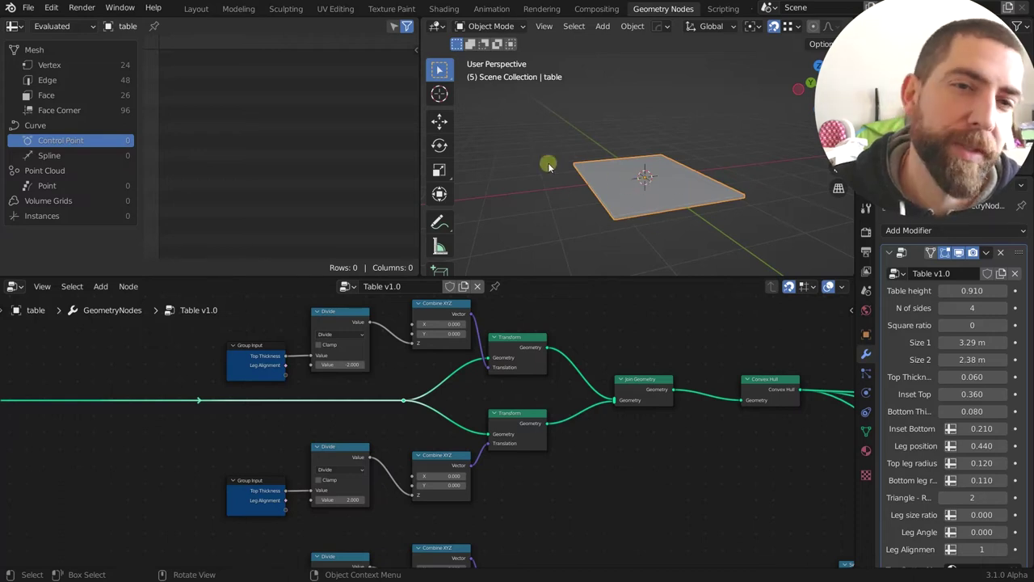
scroll(489, 360, "up", 3)
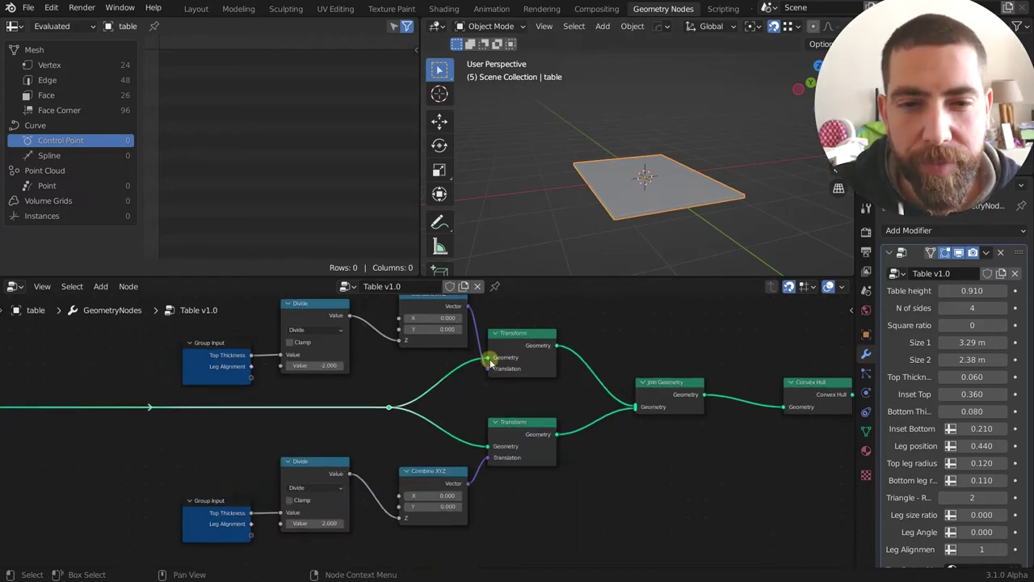
Examine the Divide and Combine XYZ nodes that convert Top Thickness into the Z translation of each Transform.
middle_click_drag(473, 380, 511, 393)
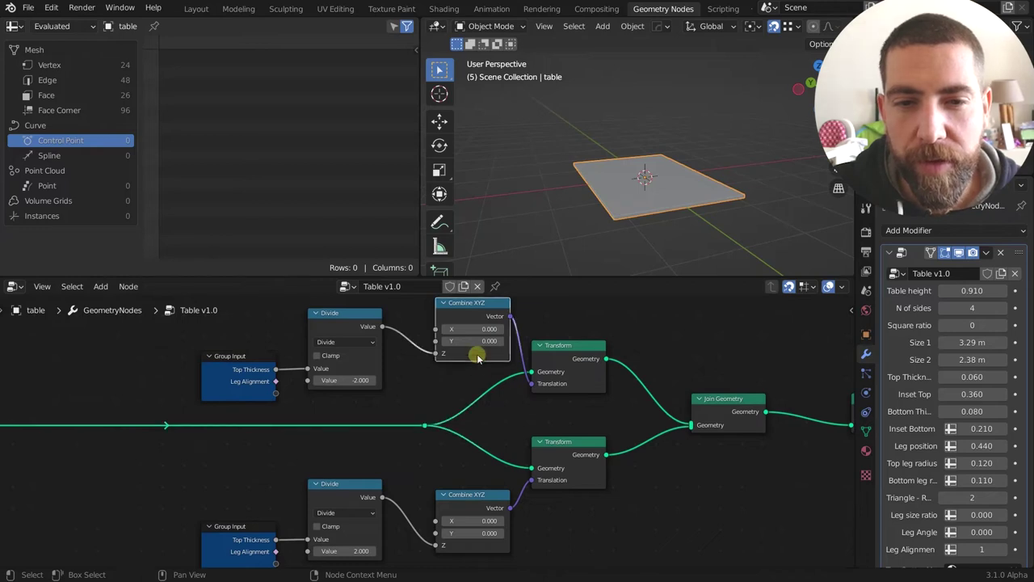
middle_click_drag(396, 397, 407, 378)
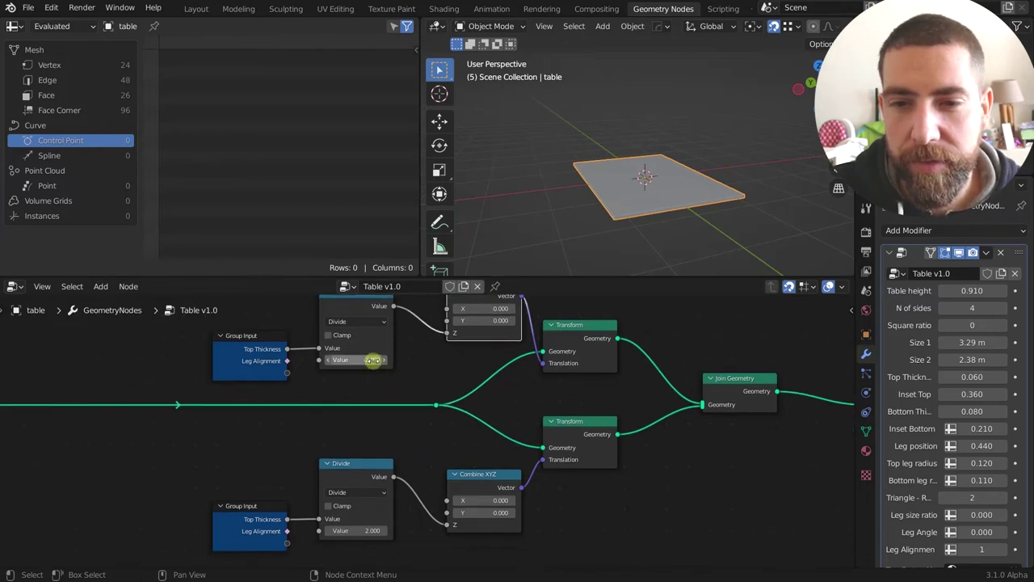
scroll(409, 353, "down", 3)
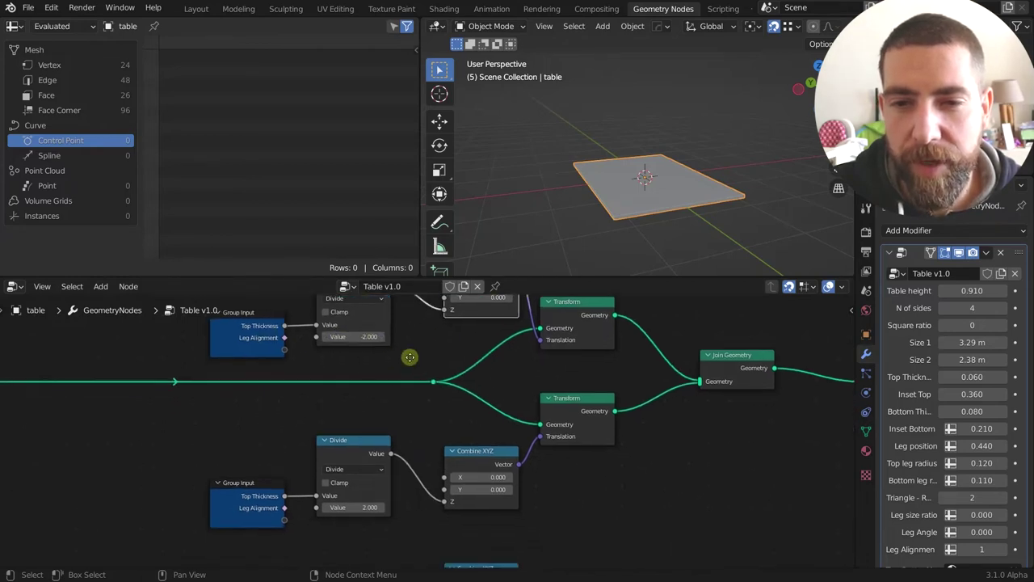
left_click(263, 490)
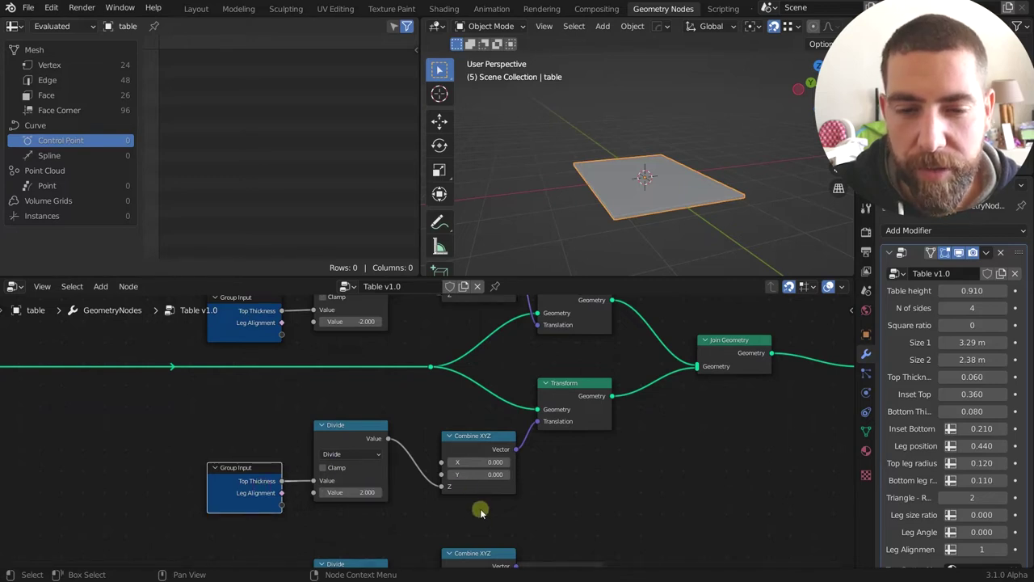
middle_click_drag(545, 494, 514, 468)
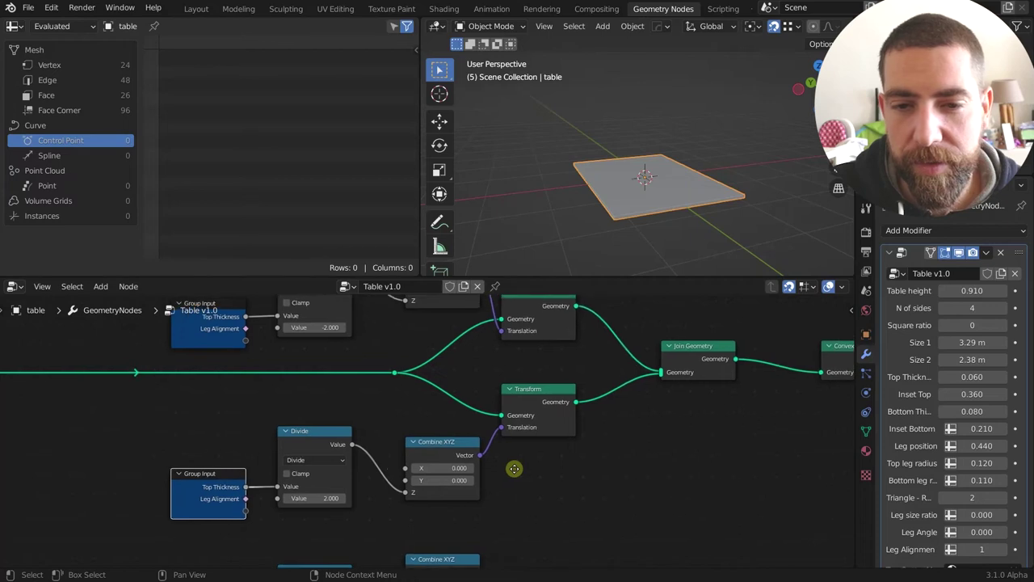
scroll(514, 469, "down", 1)
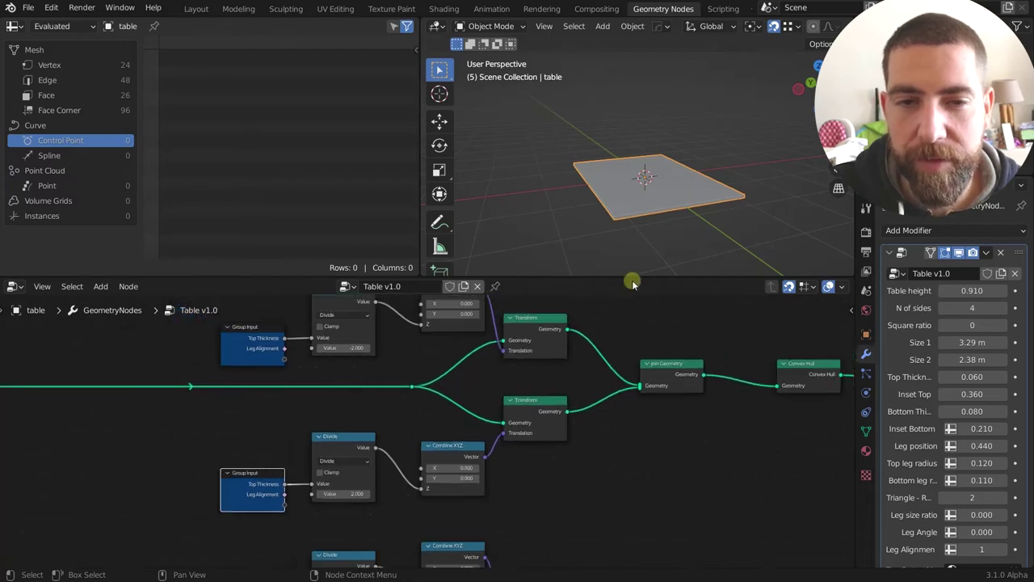
scroll(512, 393, "up", 2)
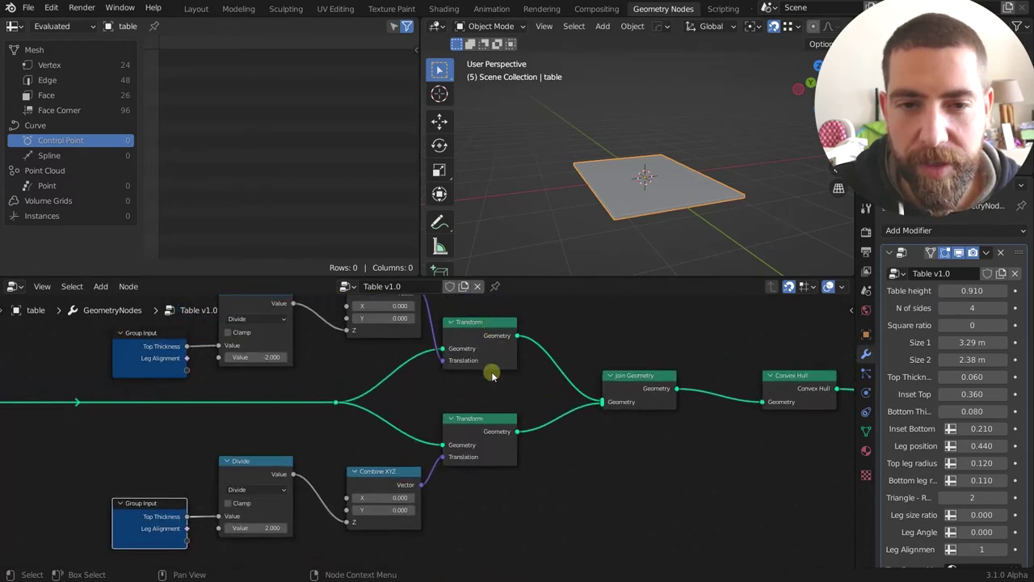
Preview the two Transform outputs alternately in a close front view to compare their heights.
left_click(488, 426)
left_click(490, 325)
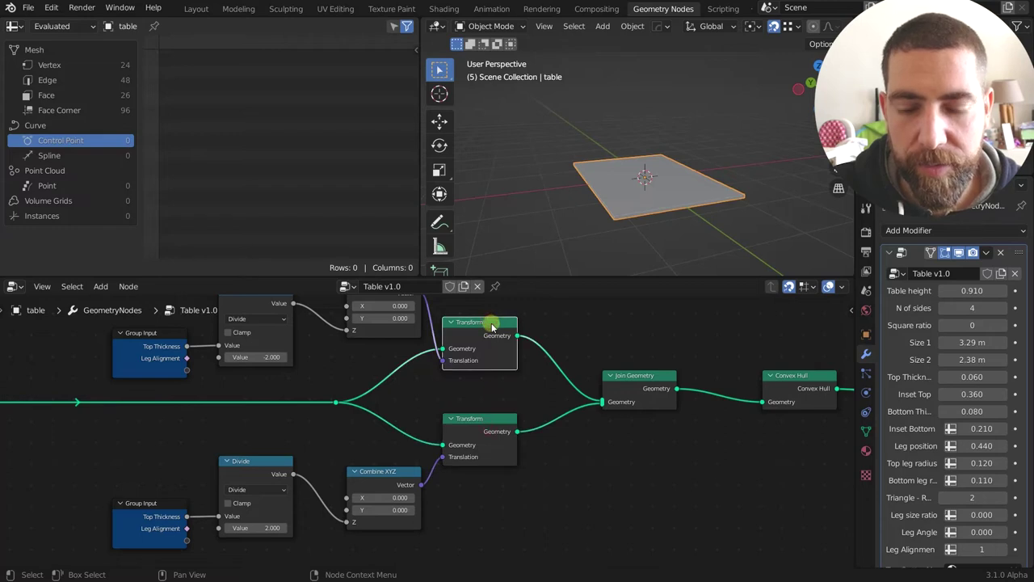
left_click(491, 326, "ctrl+shift")
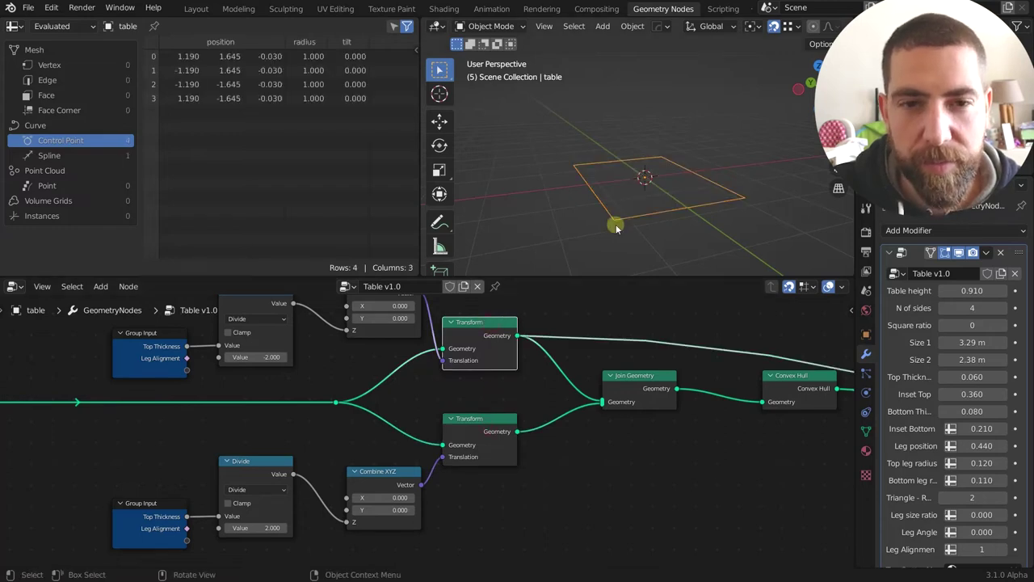
left_click(812, 95)
scroll(654, 185, "up", 6)
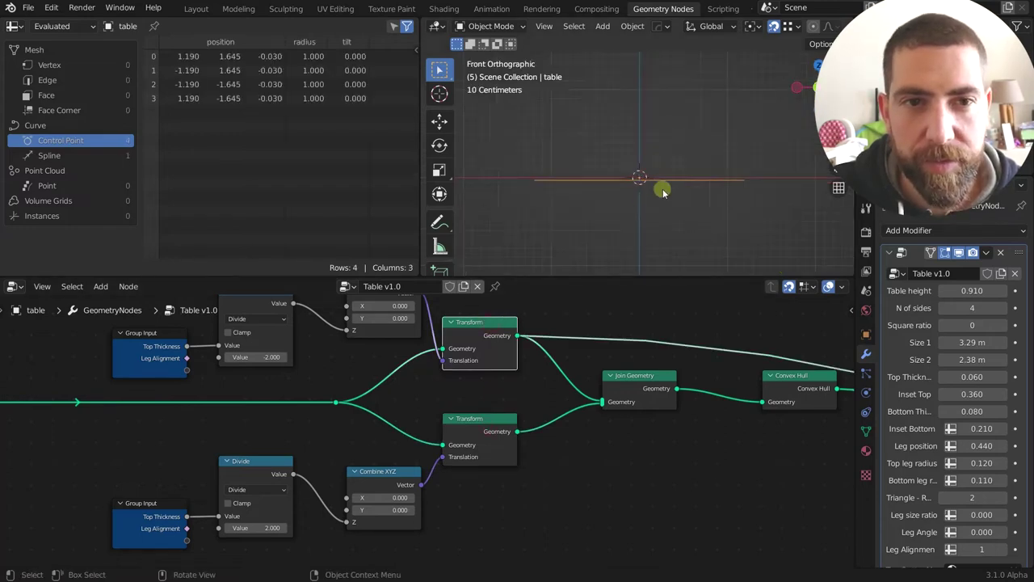
left_click(490, 420, "ctrl+shift")
left_click(490, 338, "ctrl+shift")
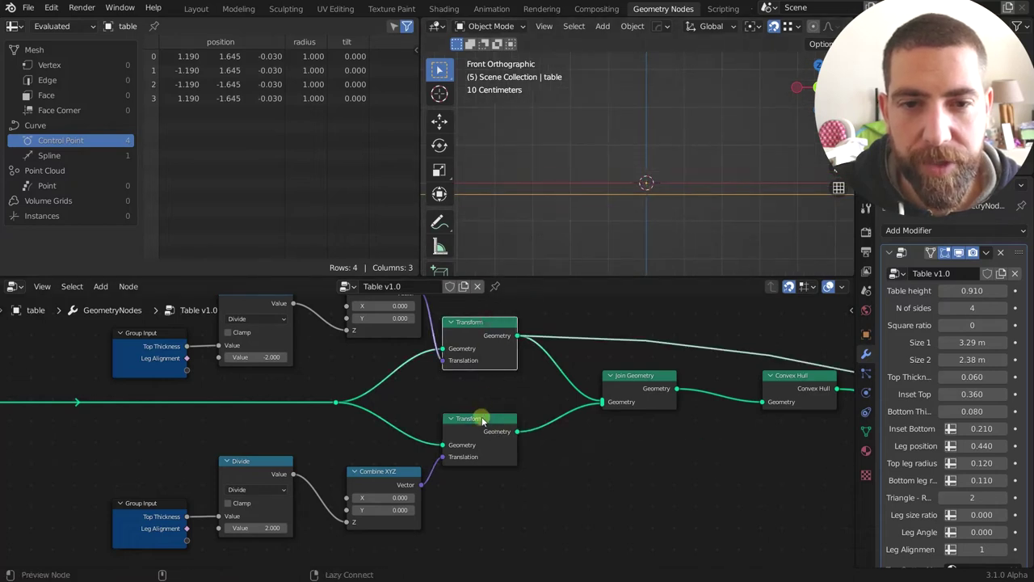
left_click(480, 419, "ctrl+shift")
left_click(489, 337, "ctrl+shift")
Preview the Join Geometry output and view the combined curves in perspective.
left_click(632, 371, "ctrl+shift")
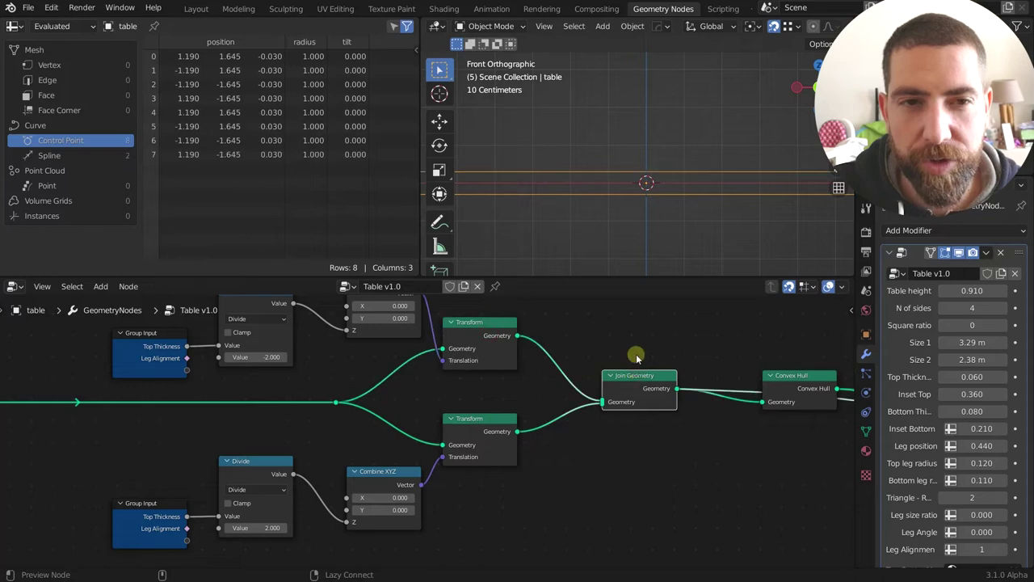
scroll(627, 220, "down", 4)
middle_click_drag(628, 223, 670, 235)
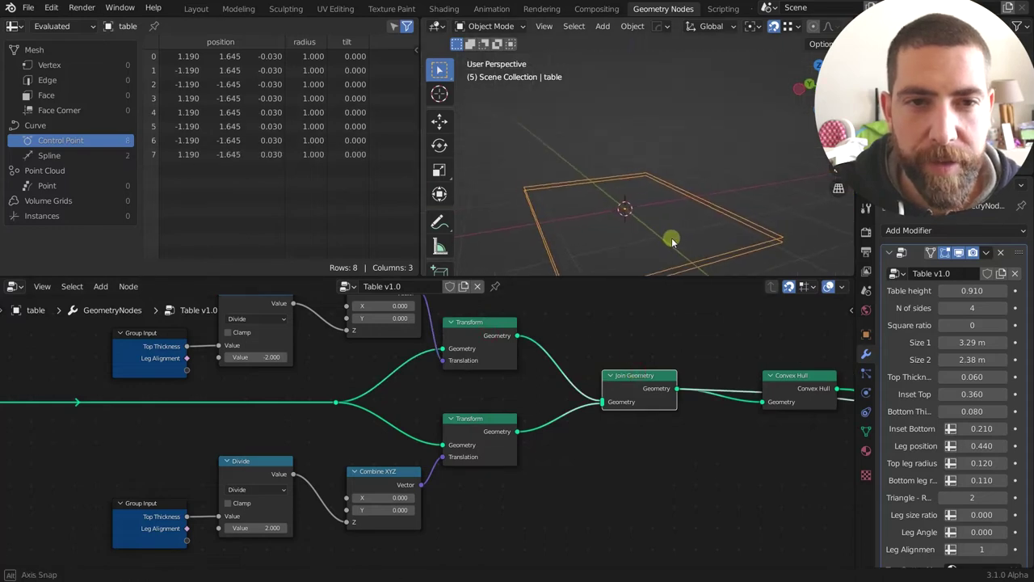
Preview the Convex Hull node after Join Geometry and view the solid tabletop from a lower angle.
scroll(536, 395, "down", 3)
middle_click_drag(658, 449, 533, 444)
scroll(549, 417, "up", 2)
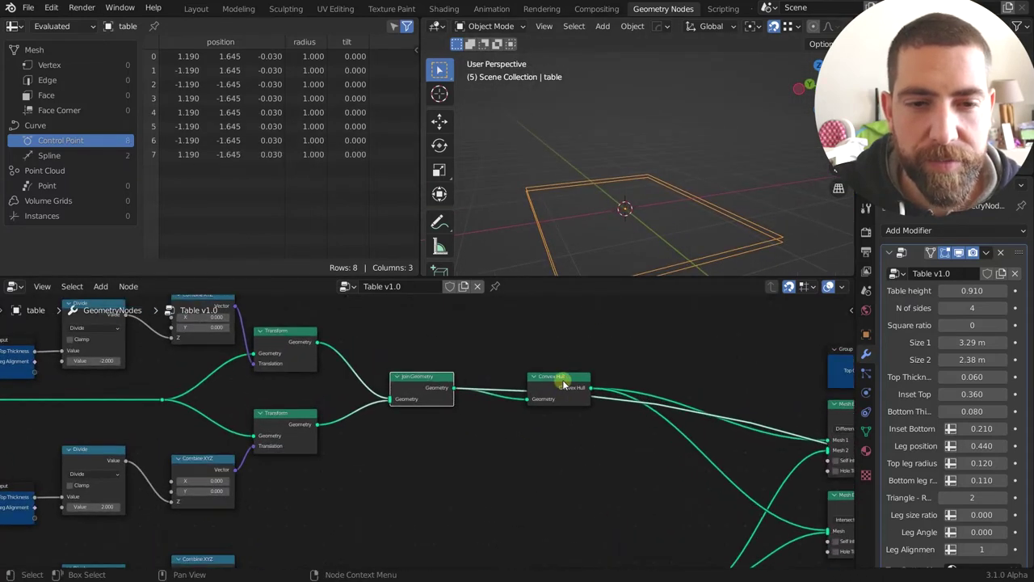
left_click(565, 377, "ctrl+shift")
middle_click_drag(613, 207, 667, 188)
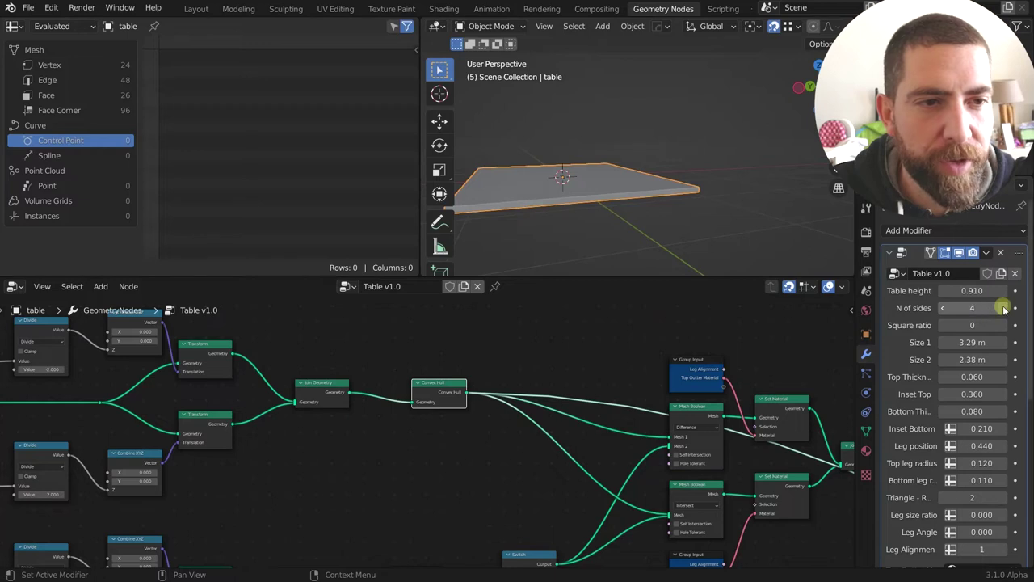
Try N of sides at 6, view the tabletop from above, and return the value to 4.
left_click(1005, 308)
left_click(1005, 308)
middle_click_drag(646, 174, 632, 237)
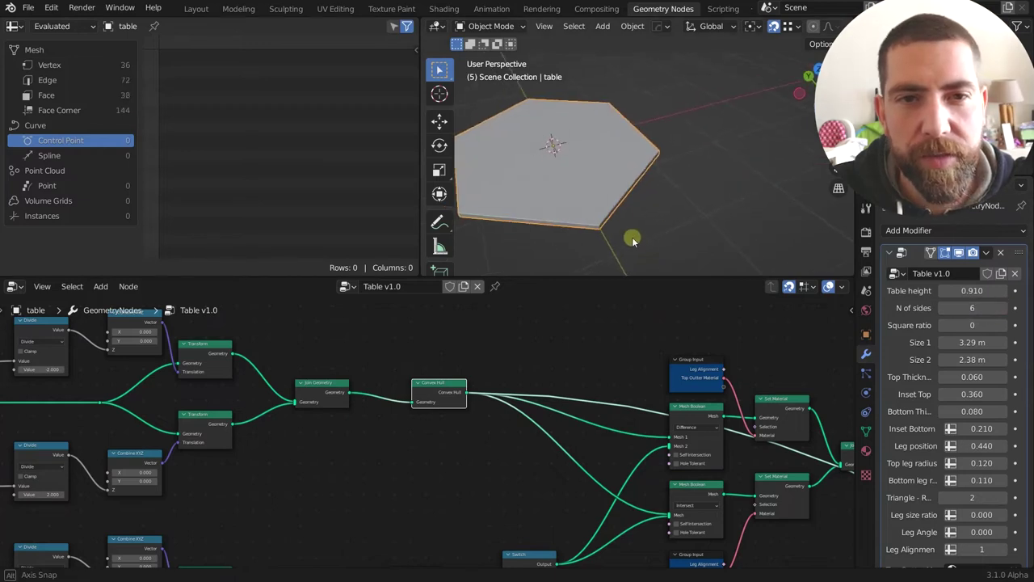
left_click(944, 308)
left_click(944, 308)
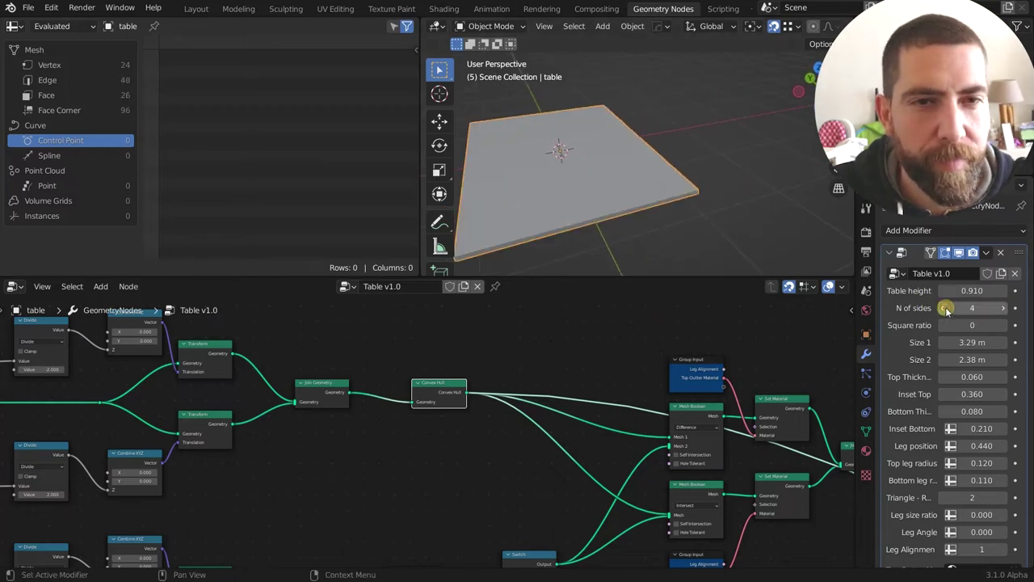
Trace the tabletop Convex Hull's output to the Difference and Intersect Mesh Boolean nodes.
middle_click_drag(545, 374, 383, 358)
scroll(425, 342, "down", 2)
scroll(332, 340, "down", 3)
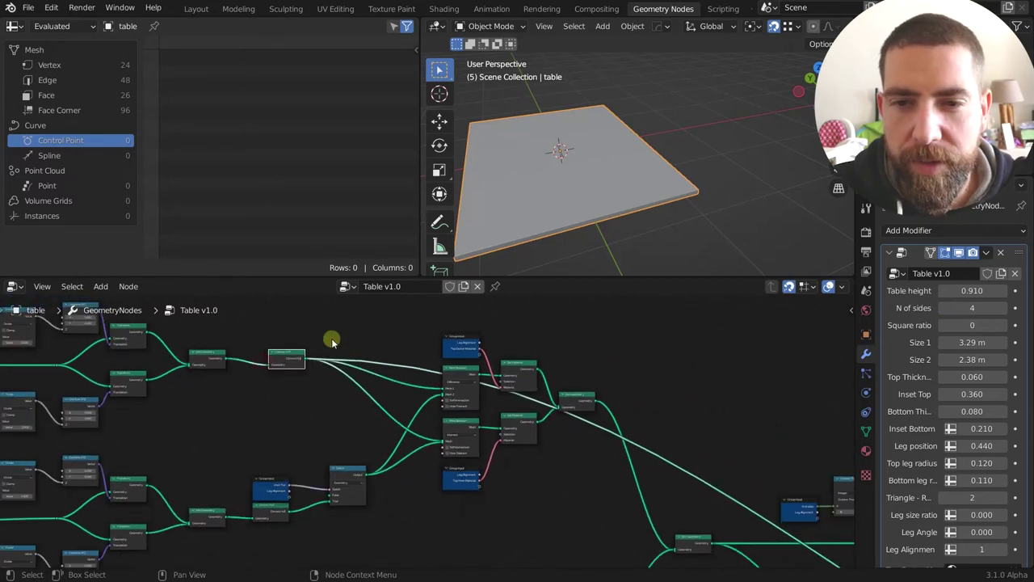
scroll(332, 341, "down", 1)
scroll(610, 405, "down", 3)
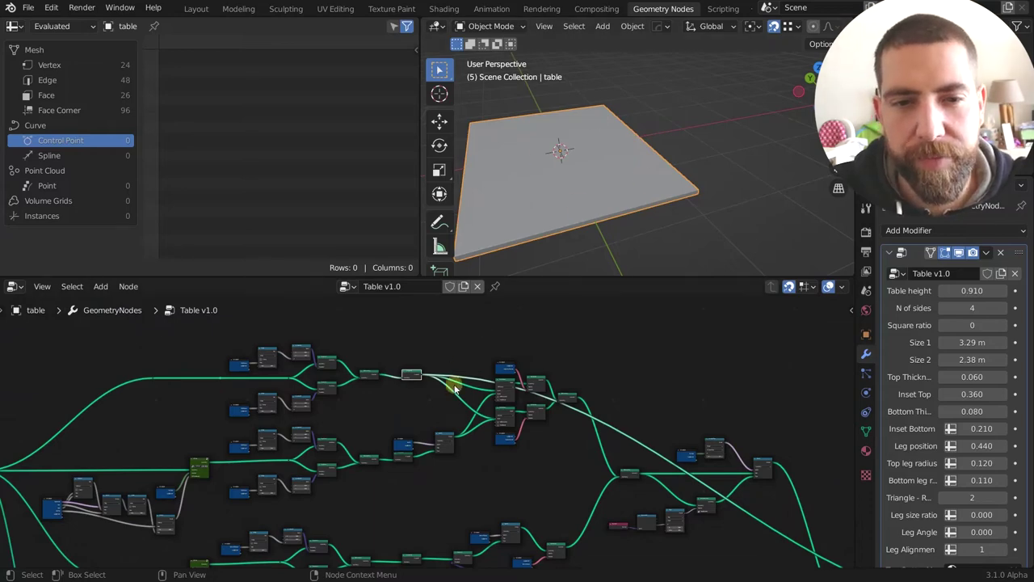
scroll(429, 419, "up", 3)
middle_click_drag(428, 419, 454, 392)
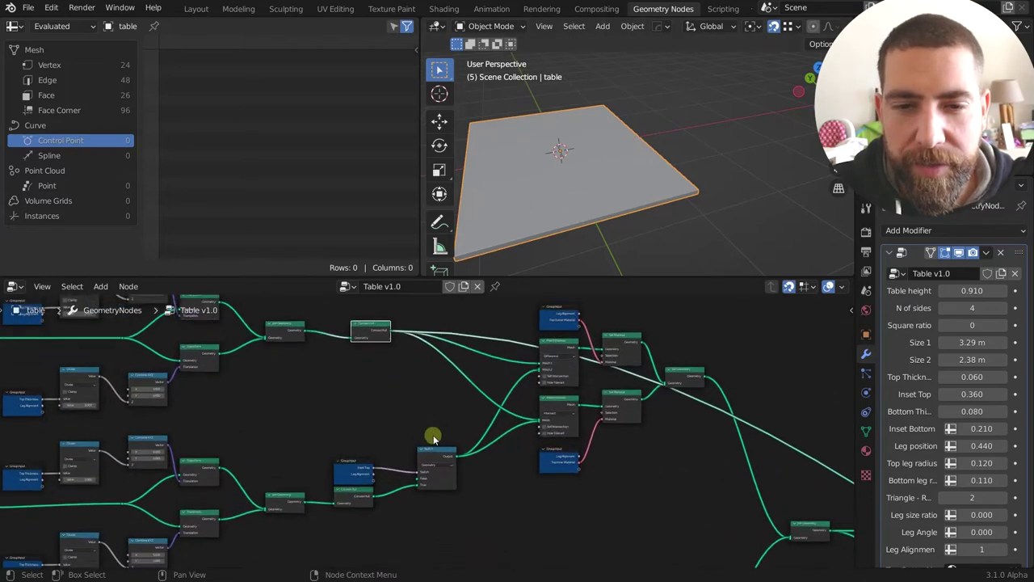
Locate the second branch's Convex Hull beside the Inset Top Switch and preview its output.
left_click(396, 476)
left_click_drag(396, 477, 412, 444)
left_click(397, 452)
left_click(412, 477)
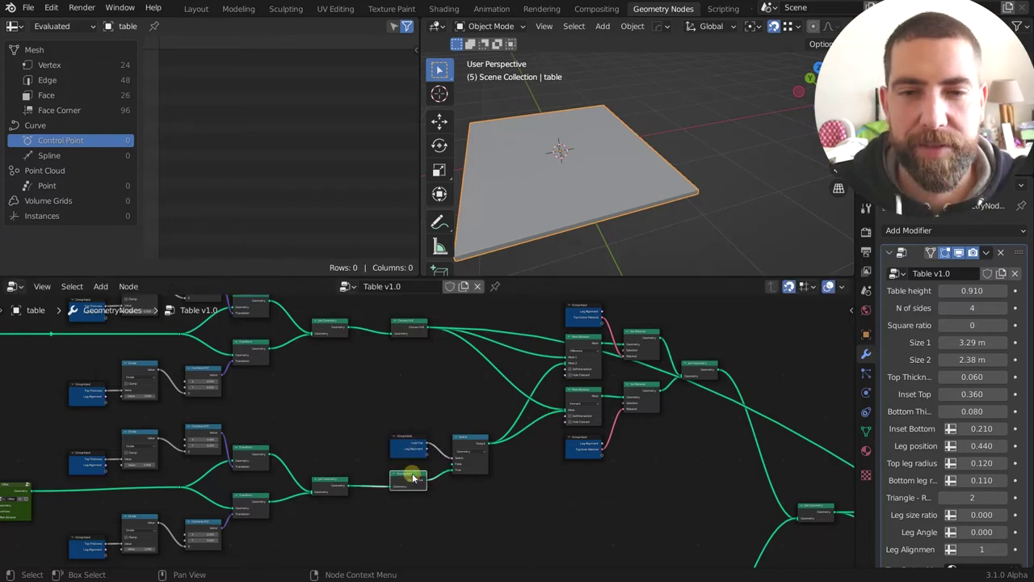
scroll(412, 477, "down", 3)
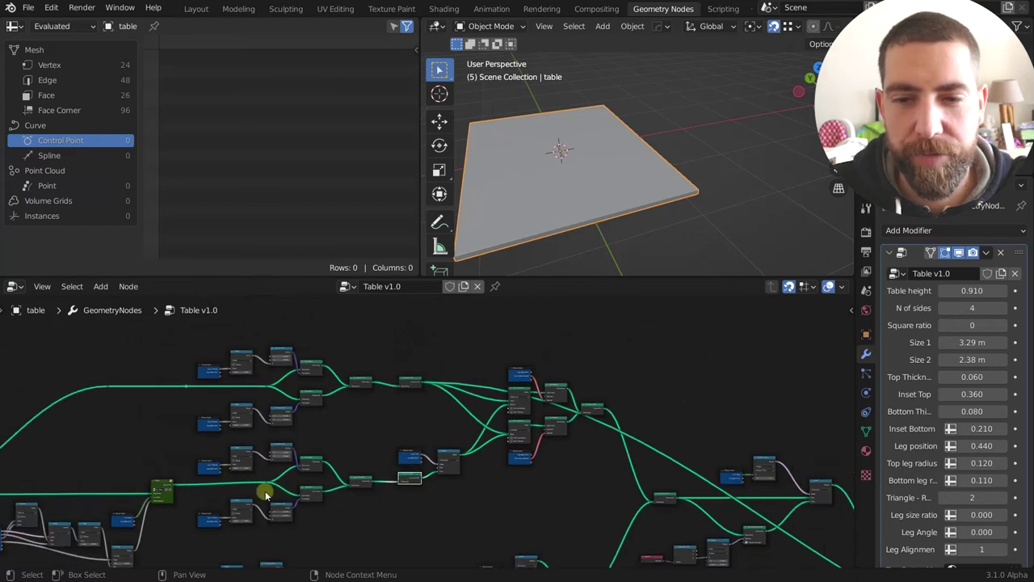
scroll(419, 479, "up", 3)
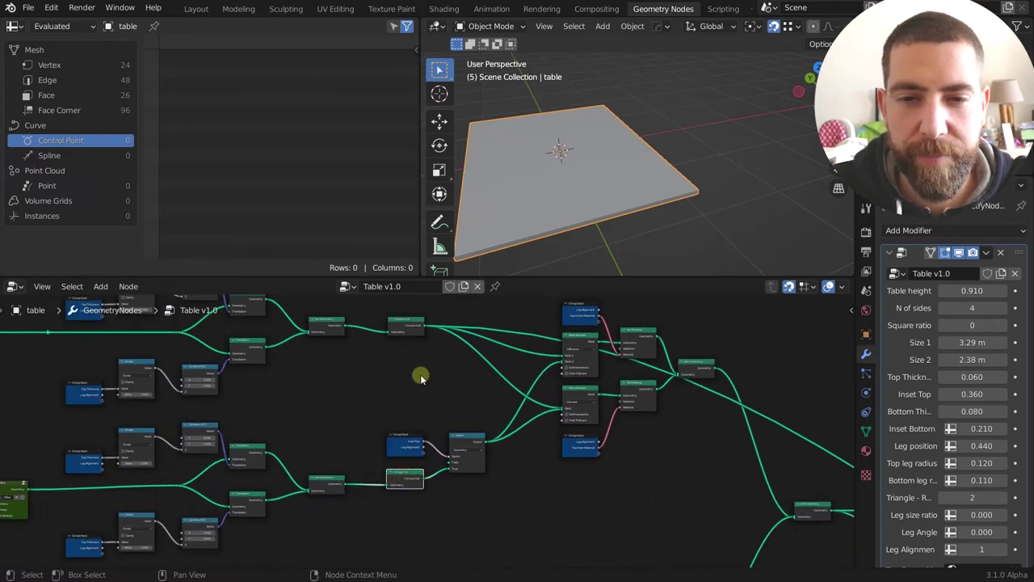
scroll(398, 475, "up", 1)
middle_click_drag(447, 390, 401, 404)
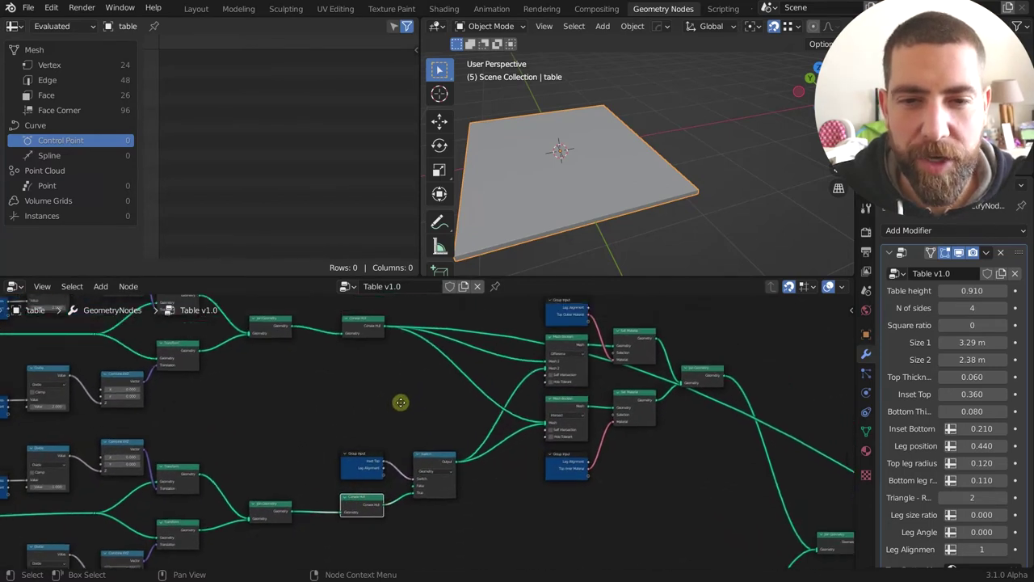
left_click(372, 506, "ctrl+shift")
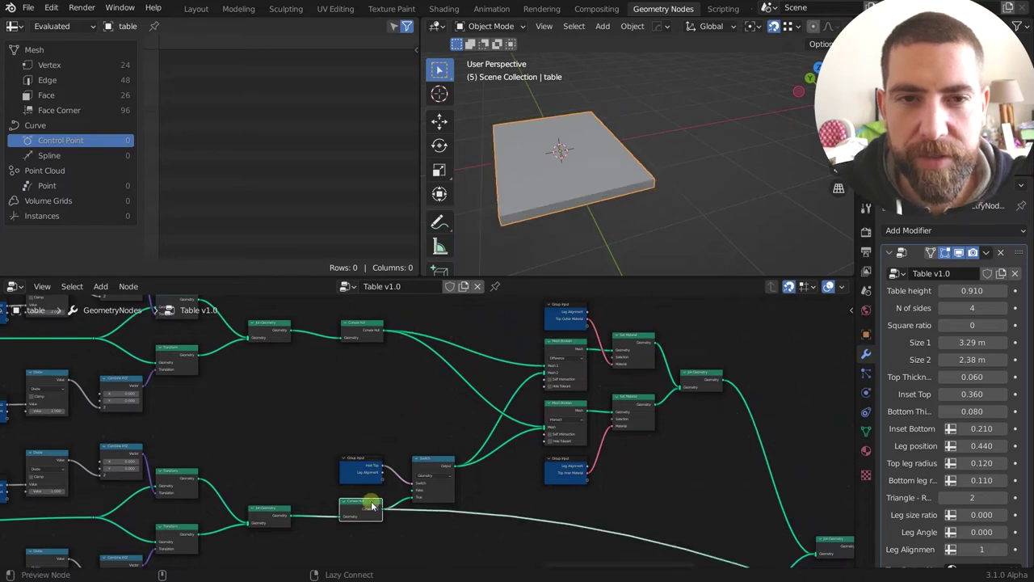
Examine the Offset group and the Minimum, Switch, Divide and Clamp chain that limits Inset Top for its offset distance.
middle_click_drag(406, 405, 577, 350)
scroll(230, 433, "up", 4)
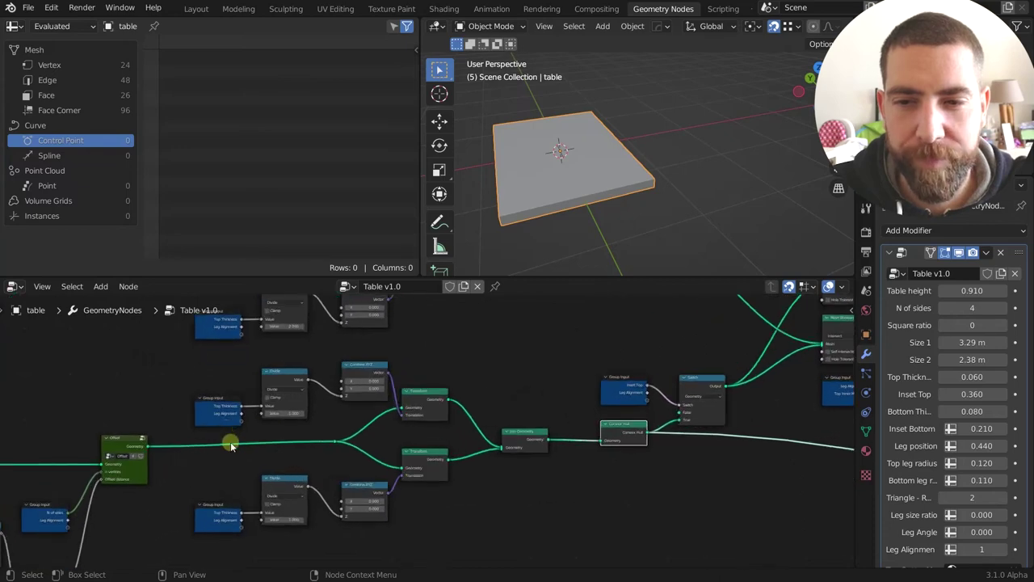
scroll(229, 427, "down", 5)
middle_click_drag(229, 426, 364, 402)
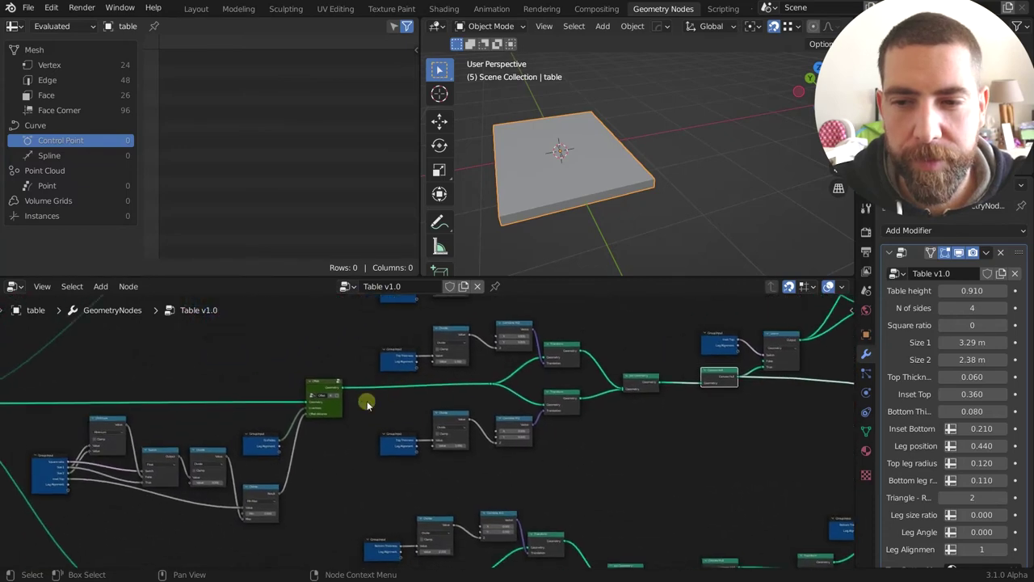
scroll(277, 437, "up", 5)
scroll(433, 403, "down", 5)
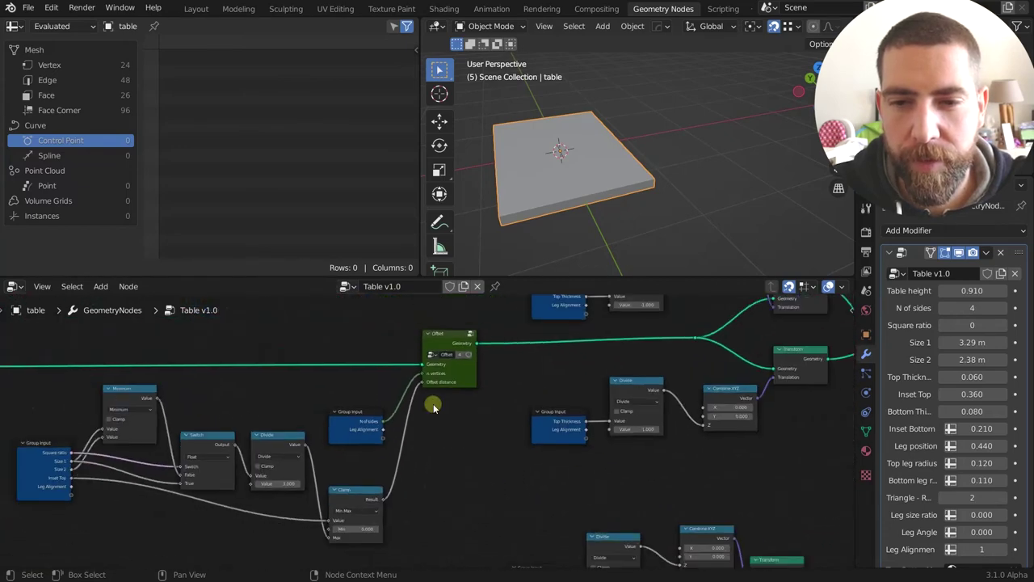
middle_click_drag(273, 450, 428, 409)
scroll(231, 448, "up", 2)
scroll(230, 449, "up", 2)
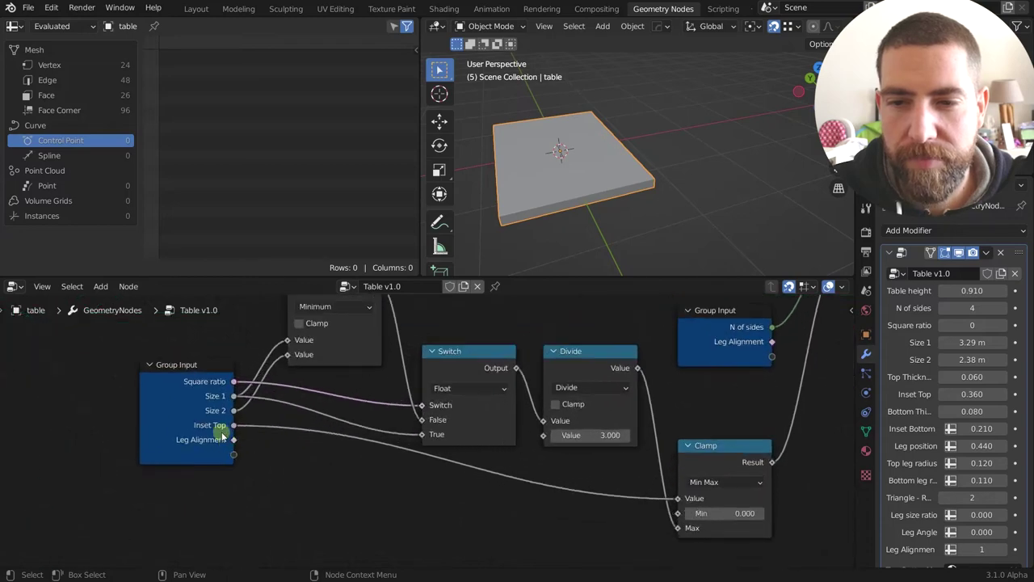
scroll(220, 428, "down", 2)
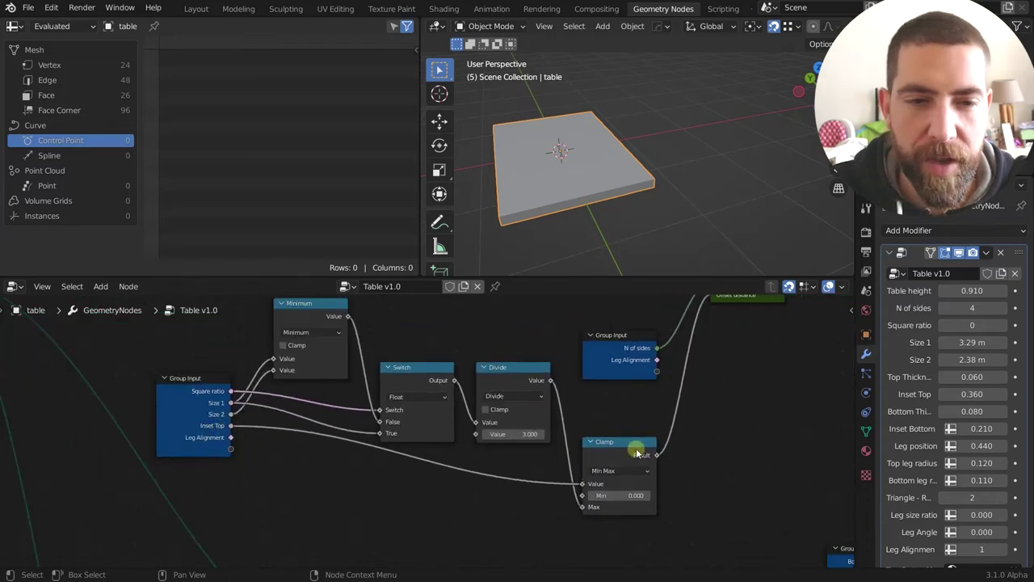
Follow the Offset branch through its Transforms, Join Geometry, Convex Hull and Inset Top Switch to the Mesh Boolean nodes.
scroll(481, 462, "down", 7)
middle_click_drag(606, 408, 292, 461)
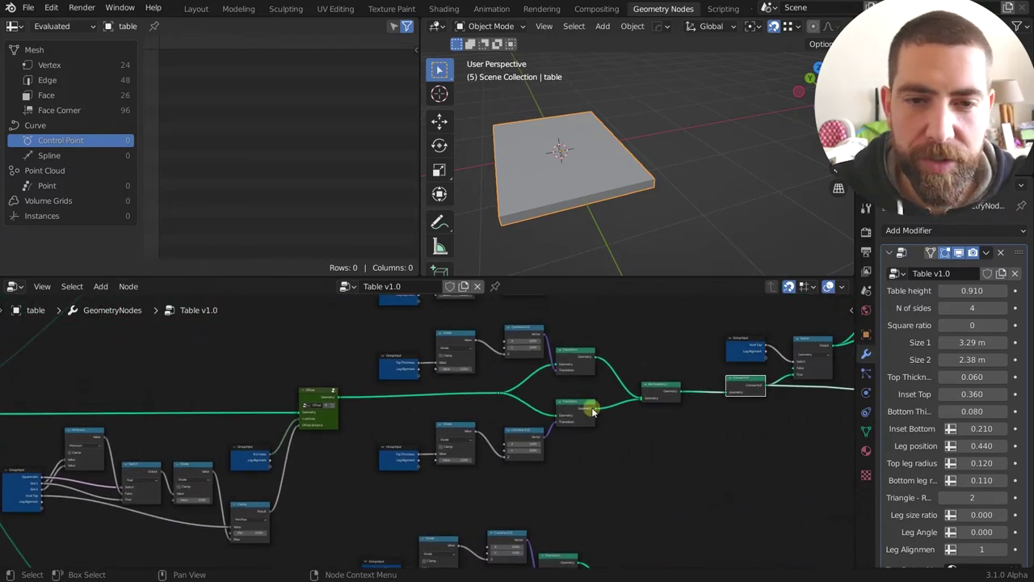
scroll(529, 455, "up", 2)
scroll(455, 446, "up", 3)
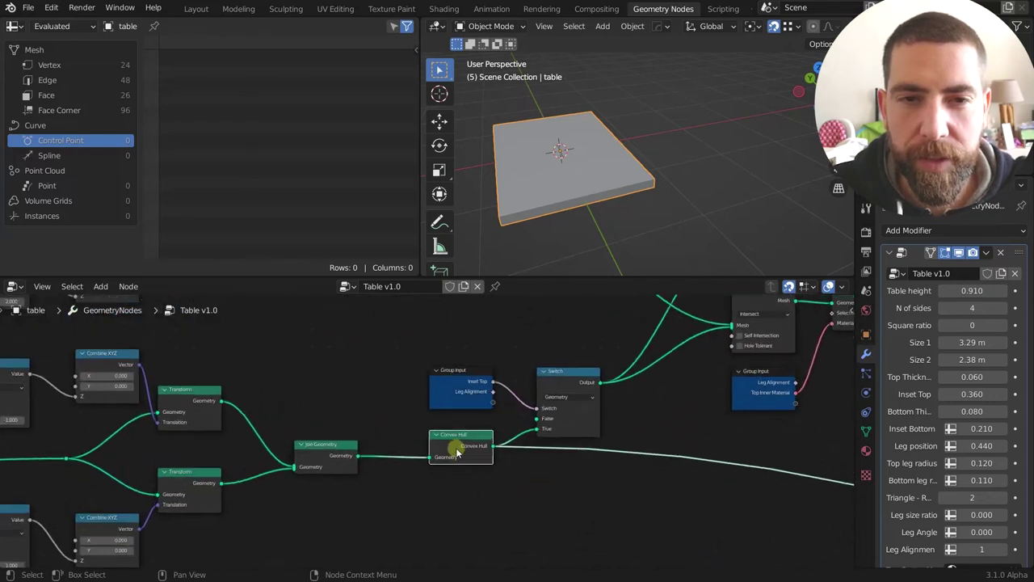
scroll(456, 452, "up", 2)
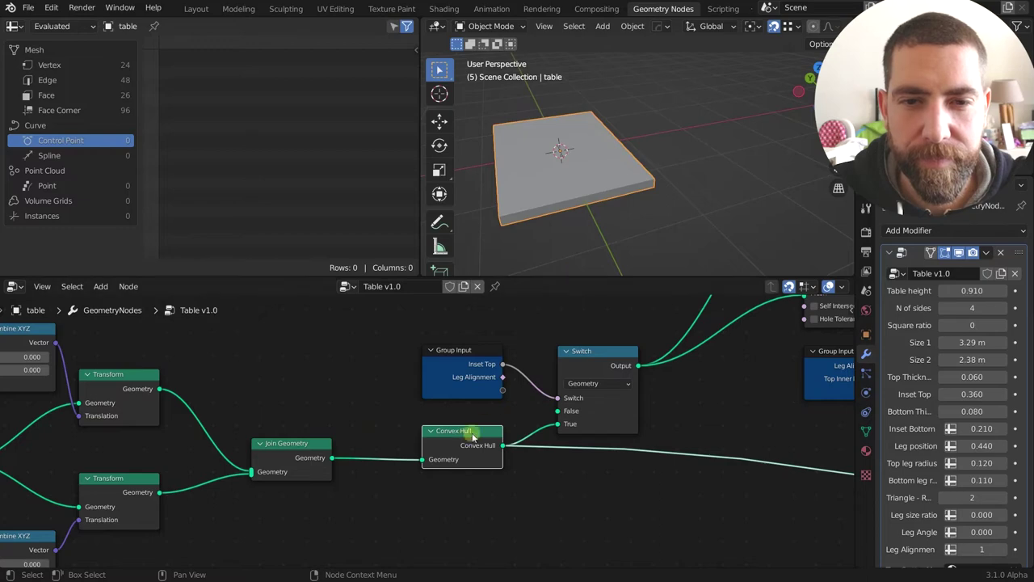
scroll(467, 437, "down", 4)
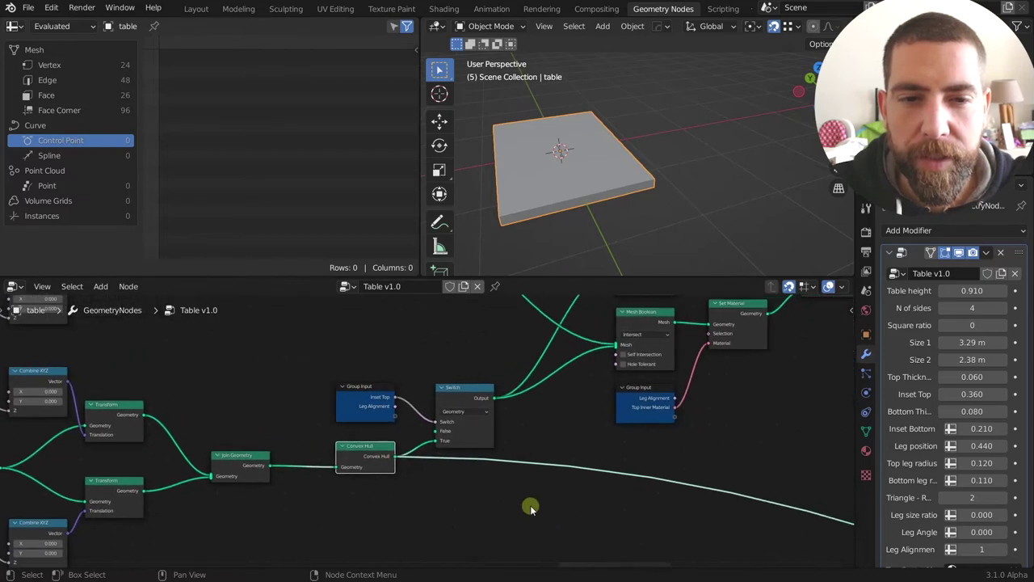
middle_click_drag(531, 505, 489, 543)
middle_click_drag(534, 465, 509, 504)
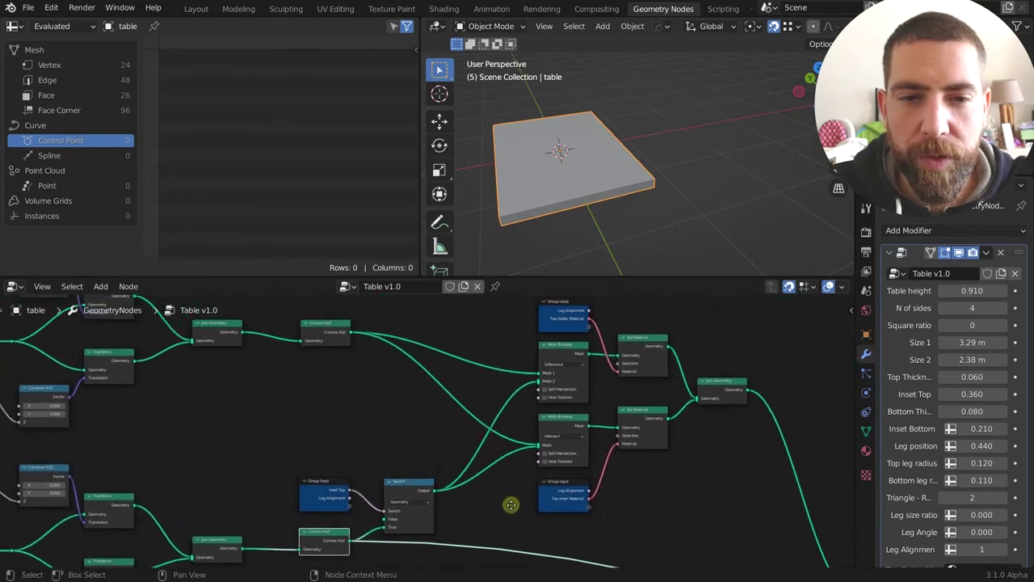
Inspect the Difference Mesh Boolean's two inputs and preview the tabletop Convex Hull that feeds it.
scroll(572, 435, "up", 2)
scroll(572, 436, "up", 1)
left_click(563, 323)
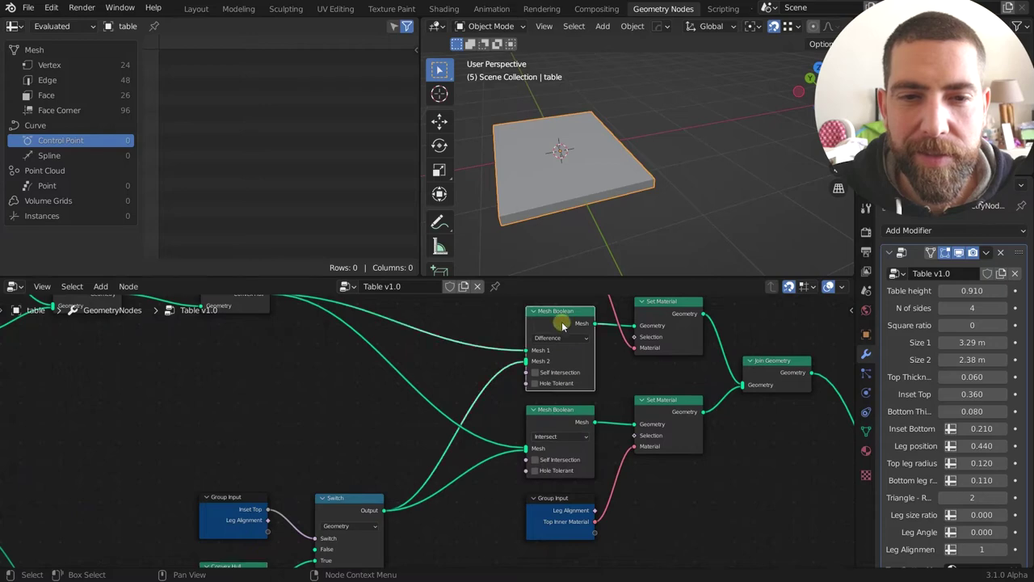
scroll(562, 321, "down", 1)
scroll(362, 362, "down", 2)
scroll(366, 367, "up", 1)
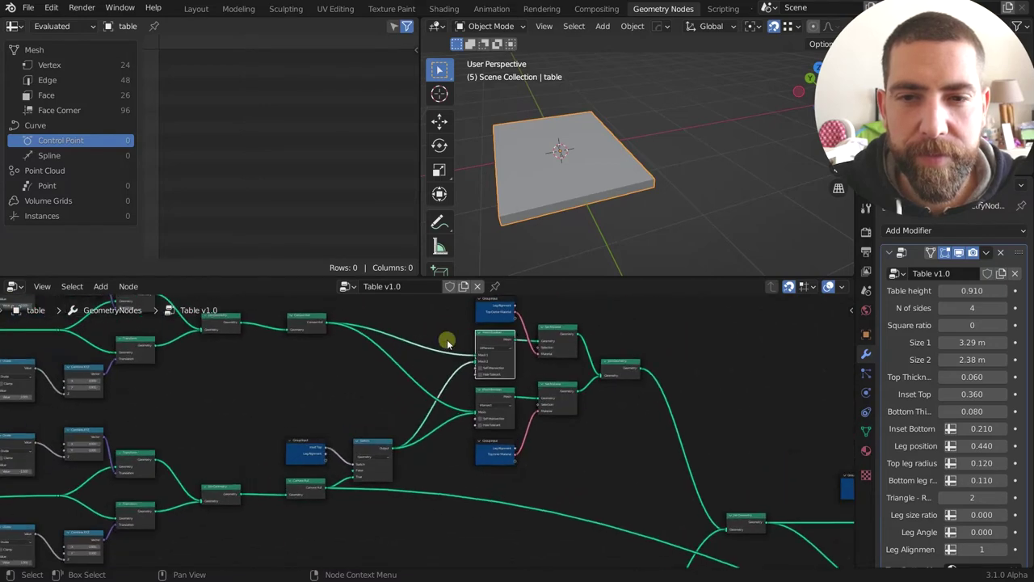
left_click(308, 321, "ctrl+shift")
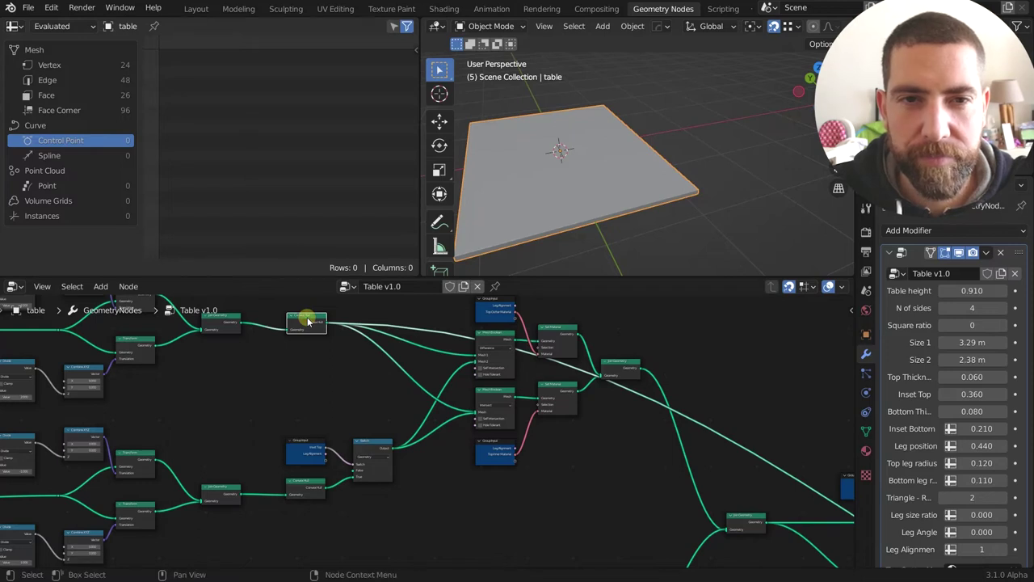
Preview the output of the Intersect Mesh Boolean node.
scroll(495, 395, "up", 3)
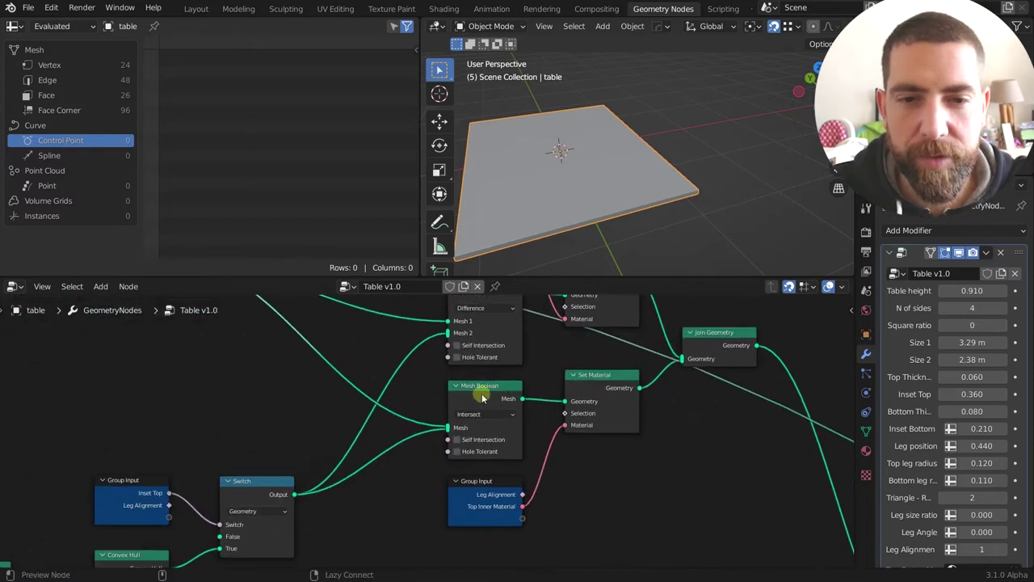
left_click(482, 393, "ctrl+shift")
scroll(482, 395, "down", 4)
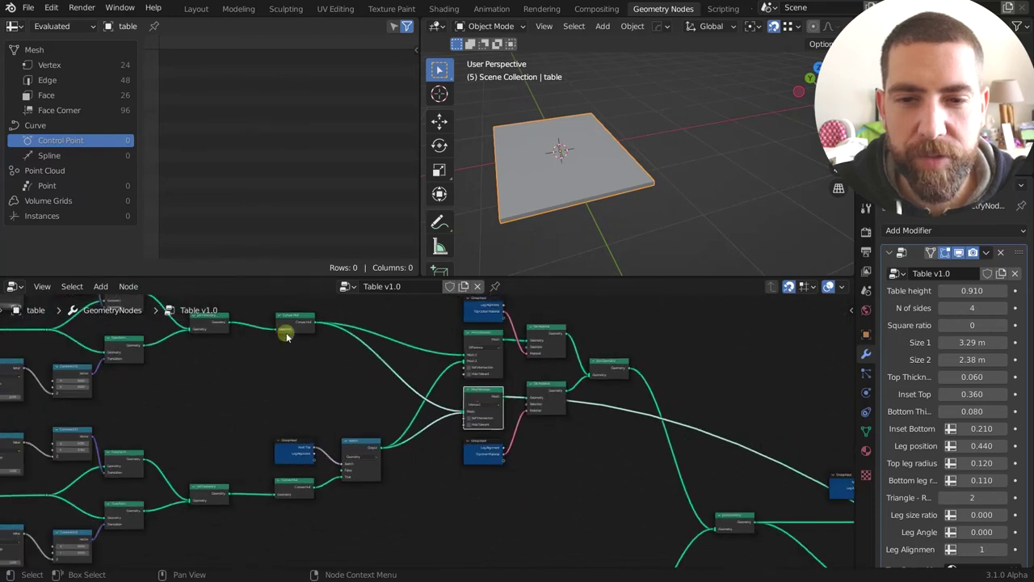
Preview the Join Geometry after the two Set Material nodes and inspect the inset seam on the tabletop up close.
scroll(538, 363, "up", 4)
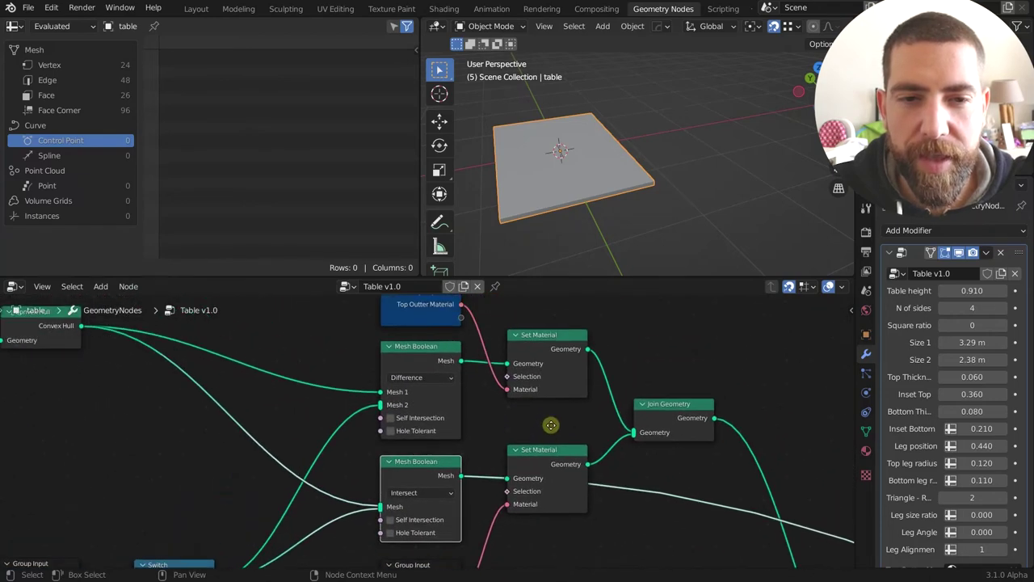
left_click(670, 410, "ctrl+shift")
scroll(536, 189, "up", 4)
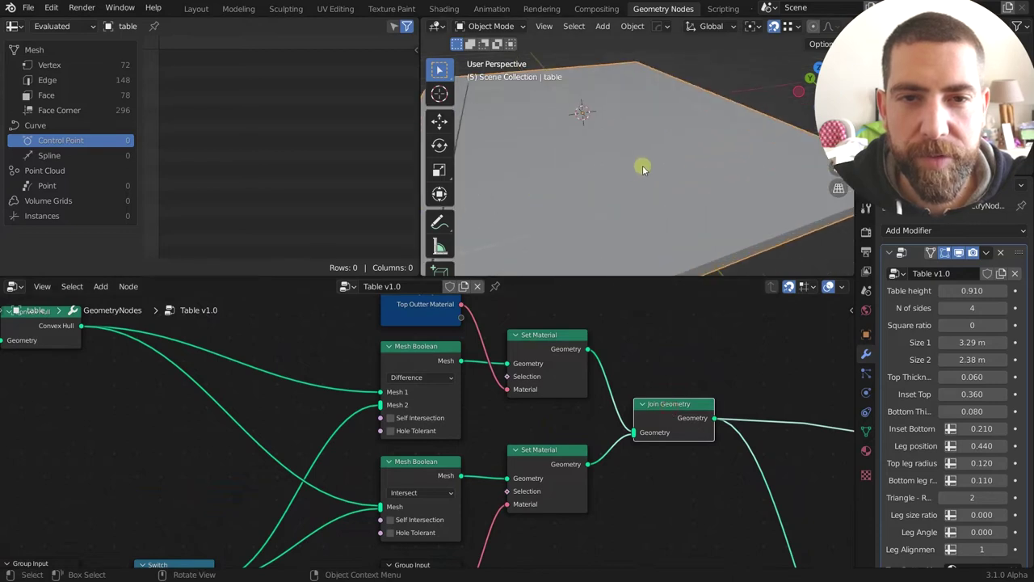
scroll(642, 168, "down", 3)
scroll(532, 225, "up", 3)
middle_click_drag(577, 196, 533, 187)
scroll(532, 224, "up", 2)
scroll(522, 444, "down", 2)
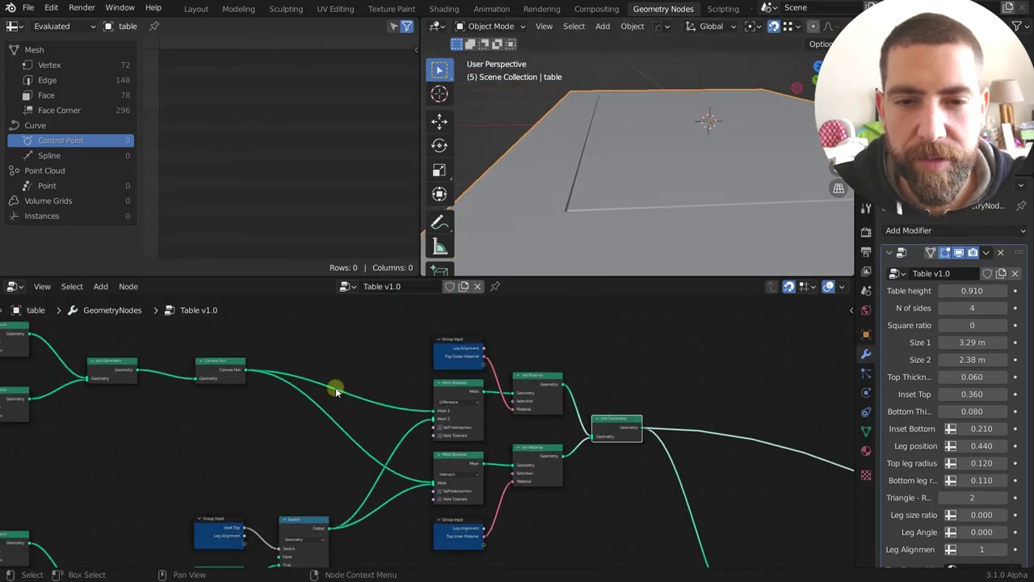
Preview the tabletop Convex Hull and the inset branch's Convex Hull one after the other to compare the boolean inputs.
left_click(231, 367, "ctrl+shift")
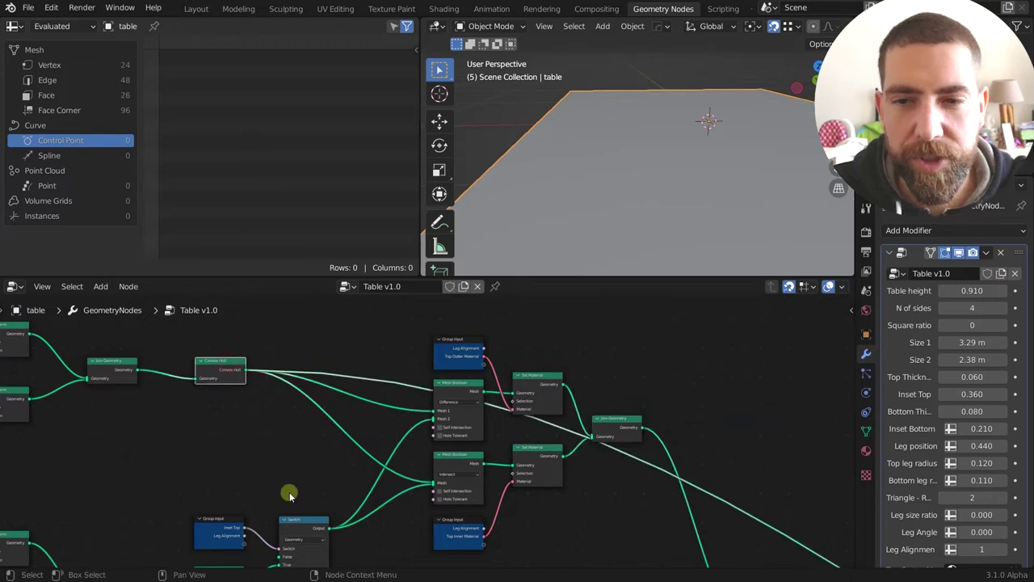
scroll(266, 501, "down", 1)
scroll(256, 521, "up", 1)
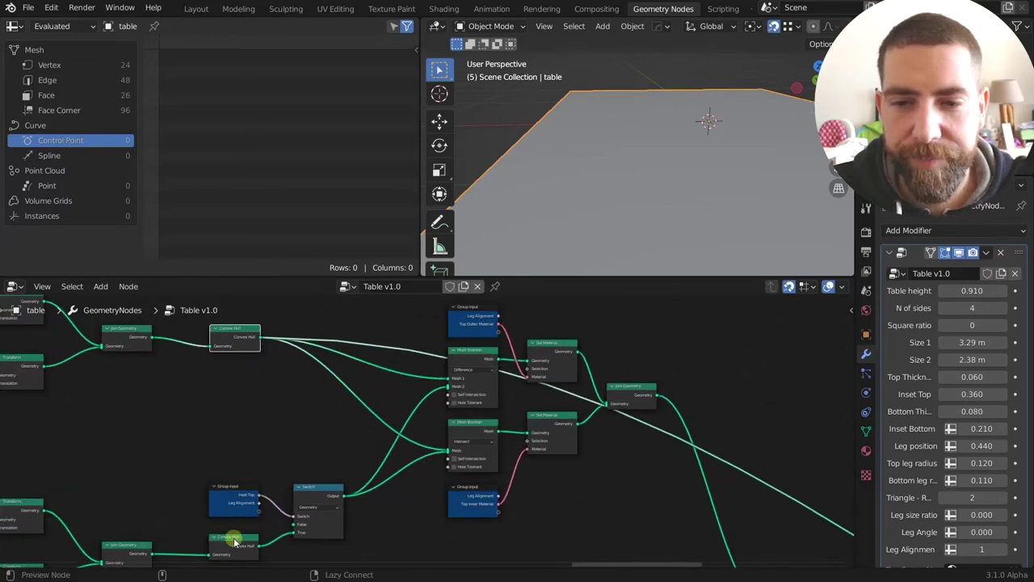
left_click(232, 543, "ctrl+shift")
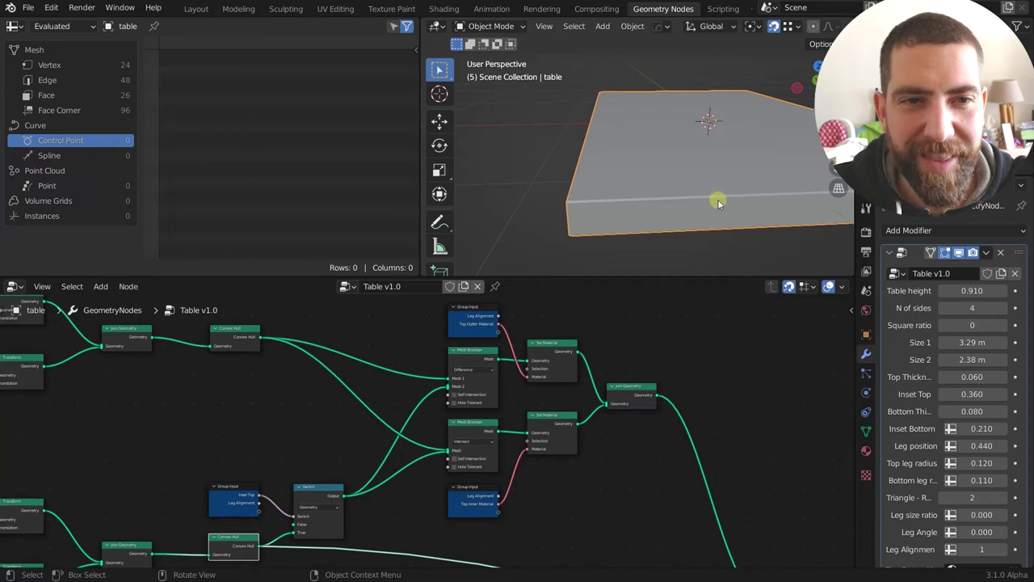
Preview the Difference Mesh Boolean's output and examine the whole outer frame of the tabletop.
left_click(479, 357)
left_click(479, 356, "ctrl+shift")
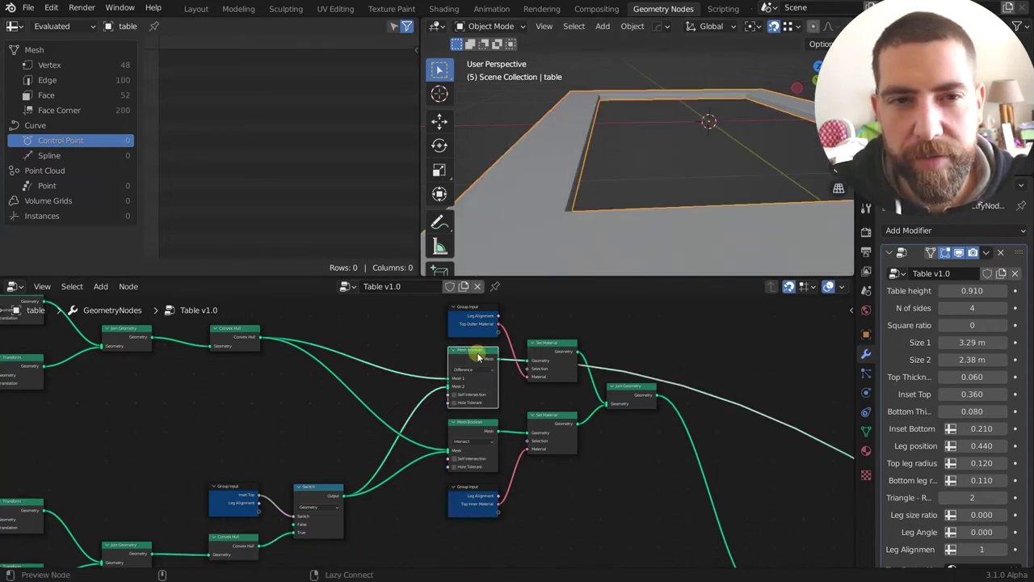
scroll(584, 157, "down", 4)
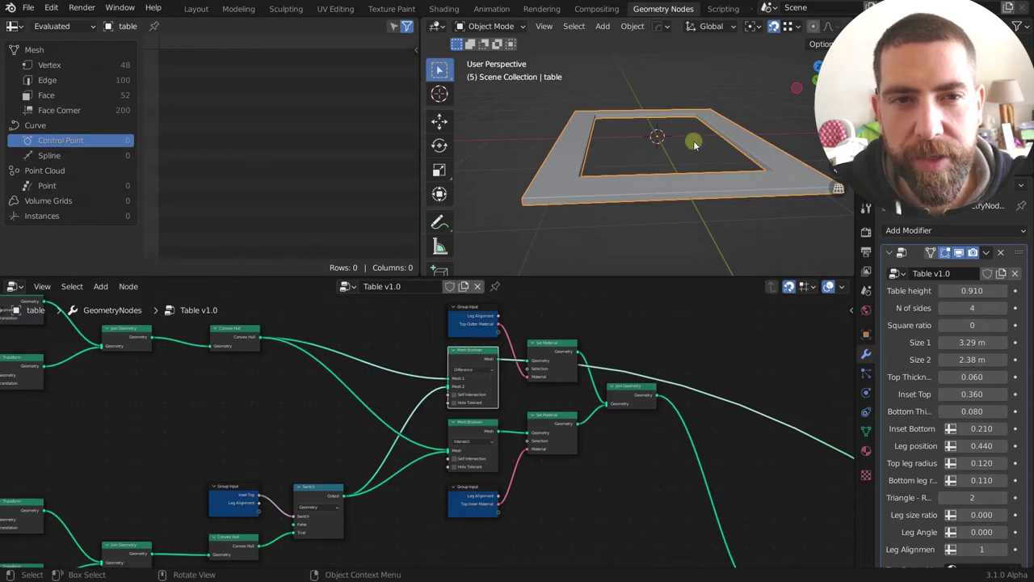
Preview the Intersect Mesh Boolean's inner panel, followed by the Join Geometry that combines it with the outer frame.
left_click(474, 427, "ctrl+shift")
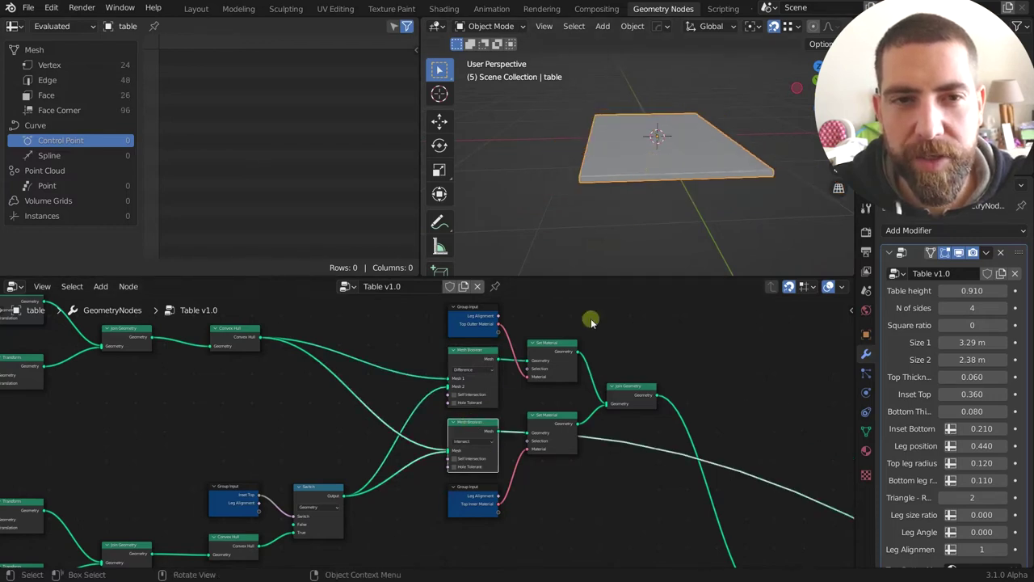
scroll(488, 414, "up", 2)
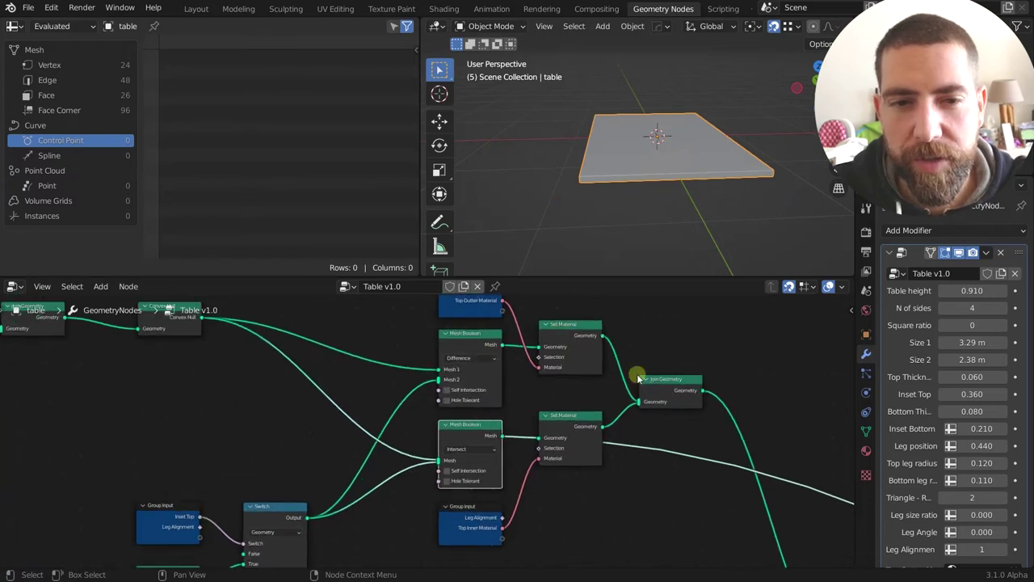
left_click(671, 383, "ctrl+shift")
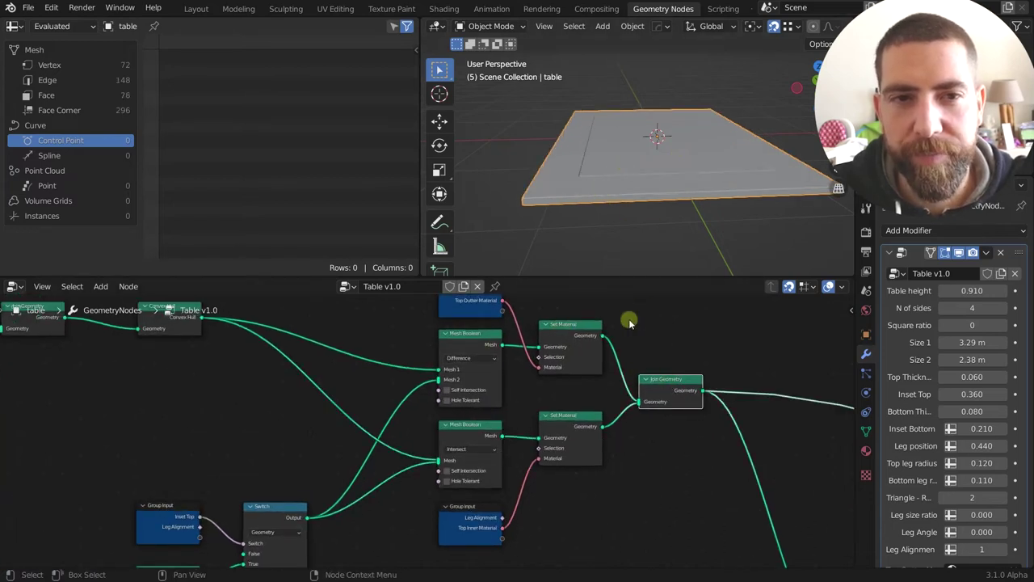
Examine the two Set Material nodes between the Mesh Boolean and Join Geometry nodes, and the branches around them.
middle_click_drag(618, 335, 626, 346)
left_click(577, 337)
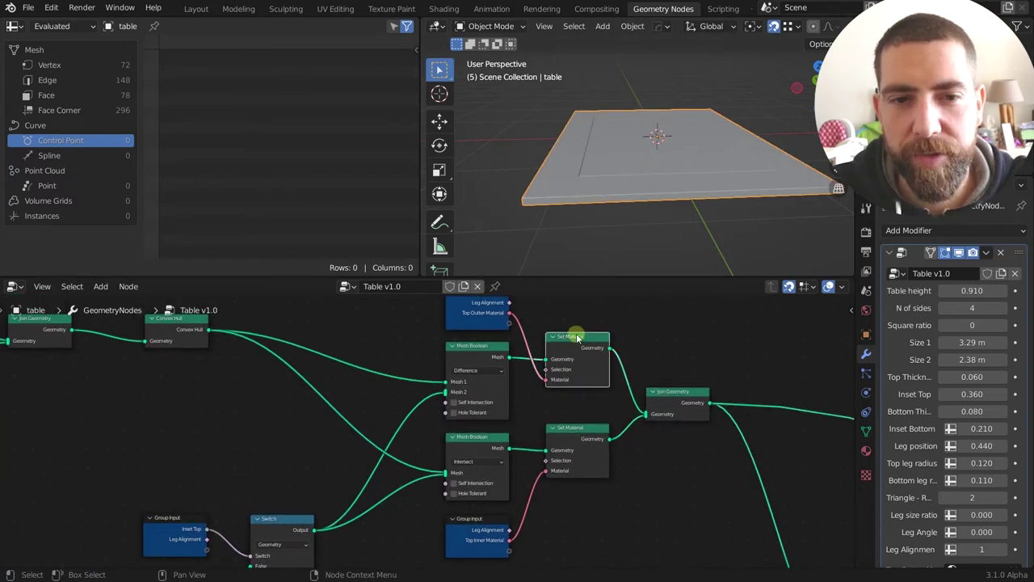
left_click(588, 429)
scroll(605, 412, "down", 4)
scroll(630, 369, "down", 5)
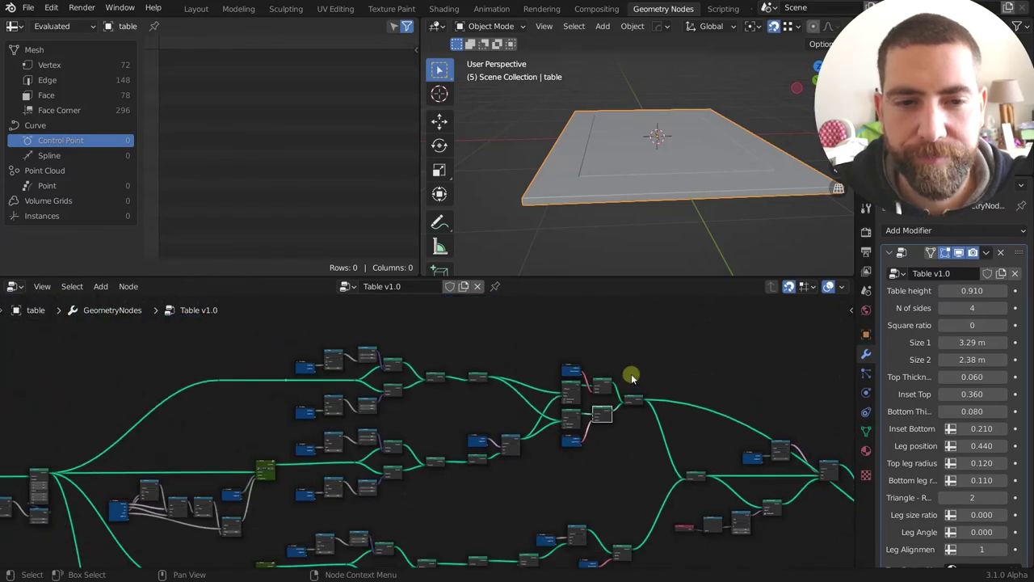
middle_click_drag(612, 421, 624, 375)
scroll(628, 170, "up", 5)
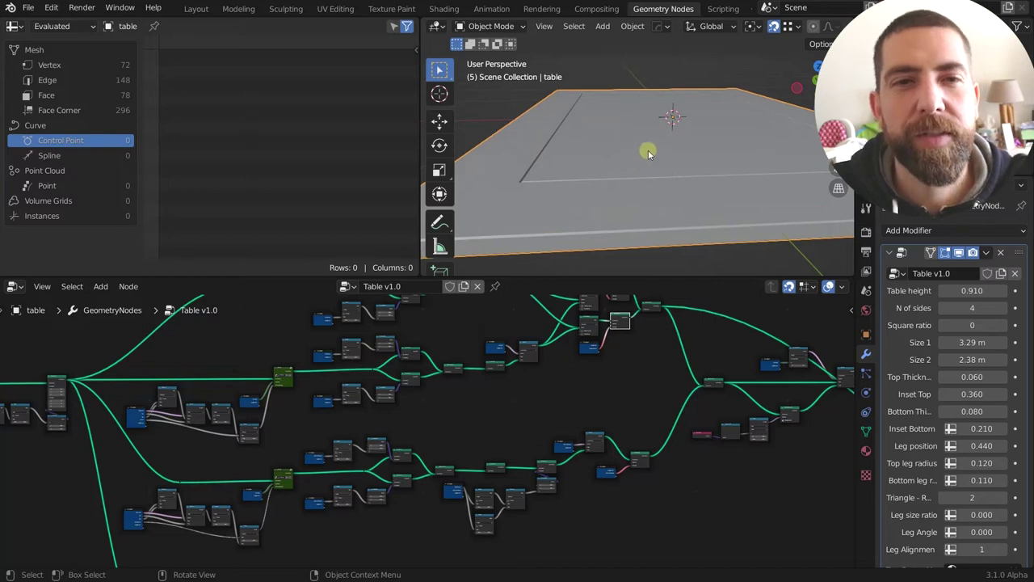
Set the table's N of sides to 5 and view the tabletop from above.
left_click(1000, 308)
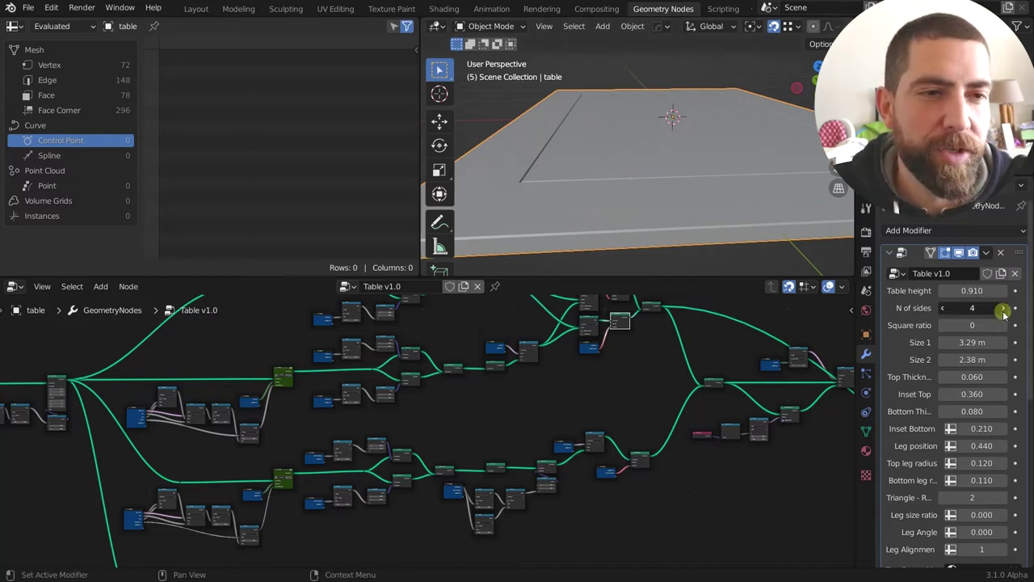
scroll(658, 138, "down", 4)
middle_click_drag(657, 138, 671, 118)
scroll(687, 129, "down", 4)
scroll(691, 108, "up", 3)
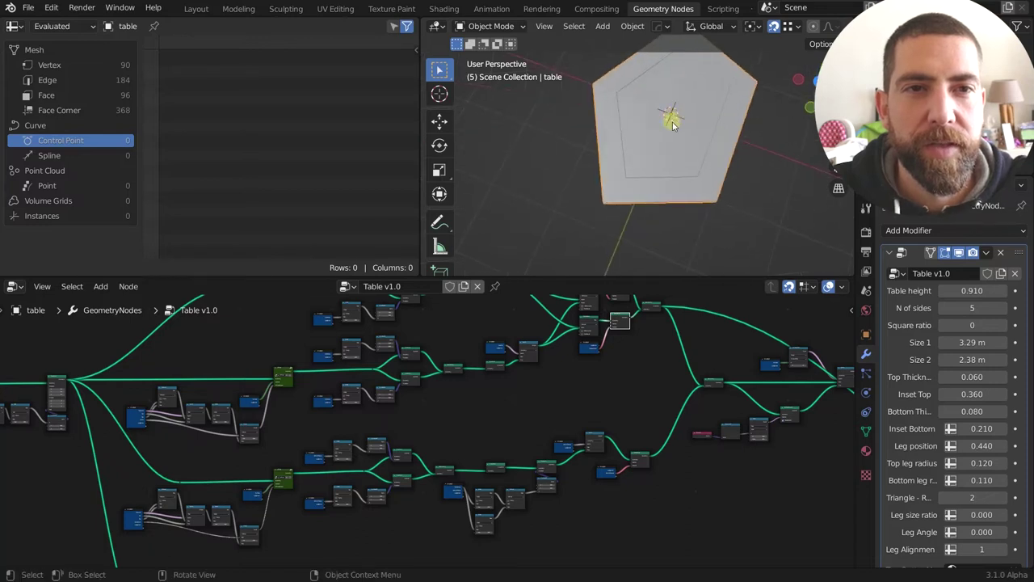
Examine the five-sided tabletop and its inset outline from several angles and distances.
scroll(670, 118, "down", 3)
scroll(702, 86, "up", 3)
scroll(666, 199, "down", 2)
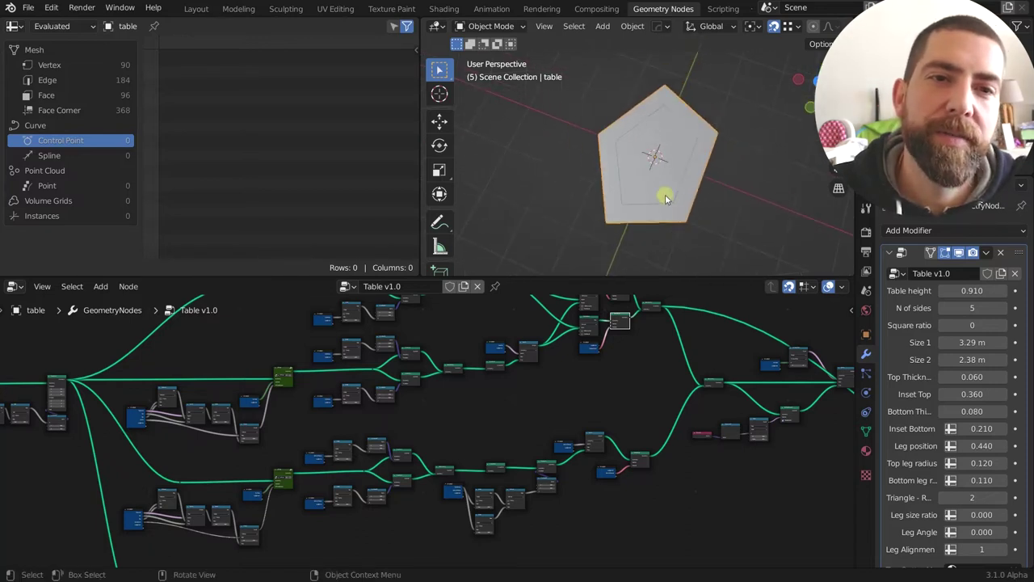
scroll(684, 140, "up", 2)
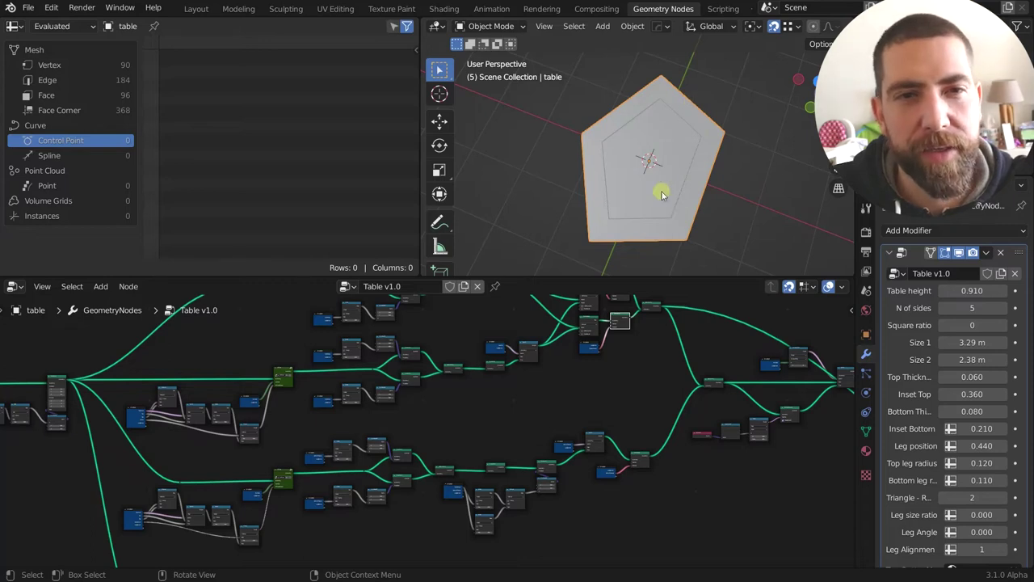
scroll(658, 188, "up", 1)
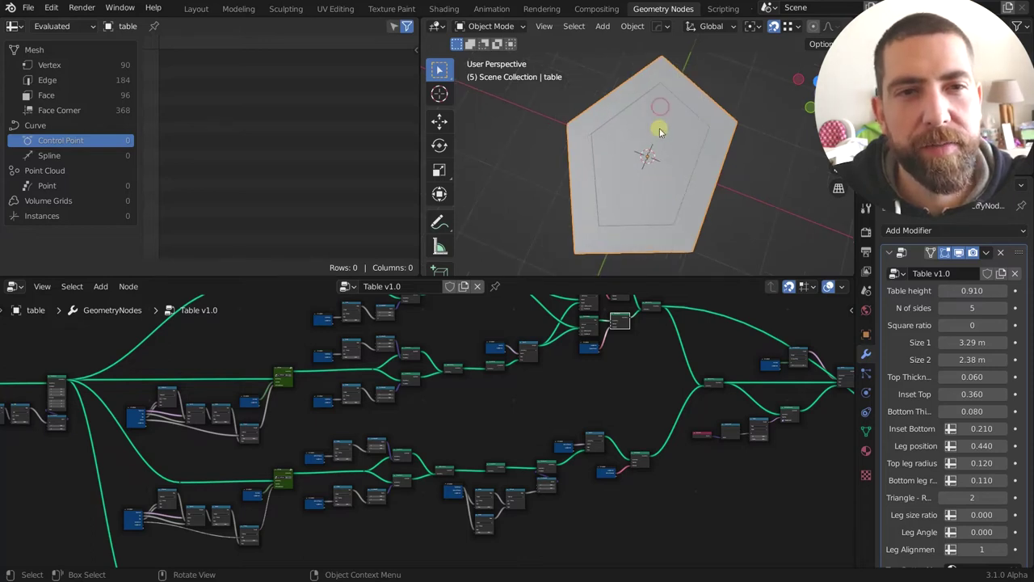
middle_click_drag(658, 181, 644, 131)
scroll(671, 134, "up", 2)
scroll(635, 166, "down", 3)
scroll(619, 189, "up", 3)
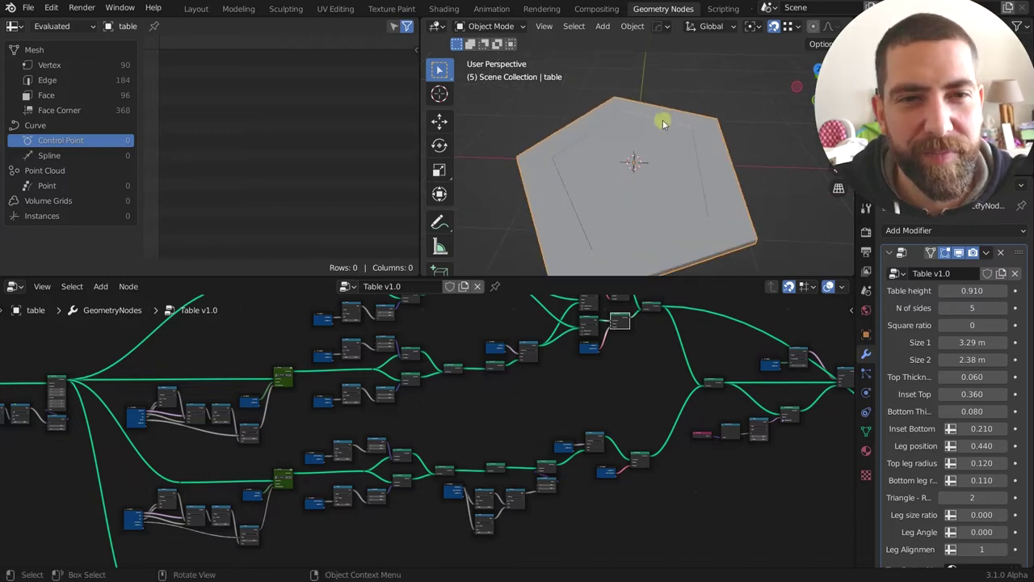
scroll(630, 164, "down", 3)
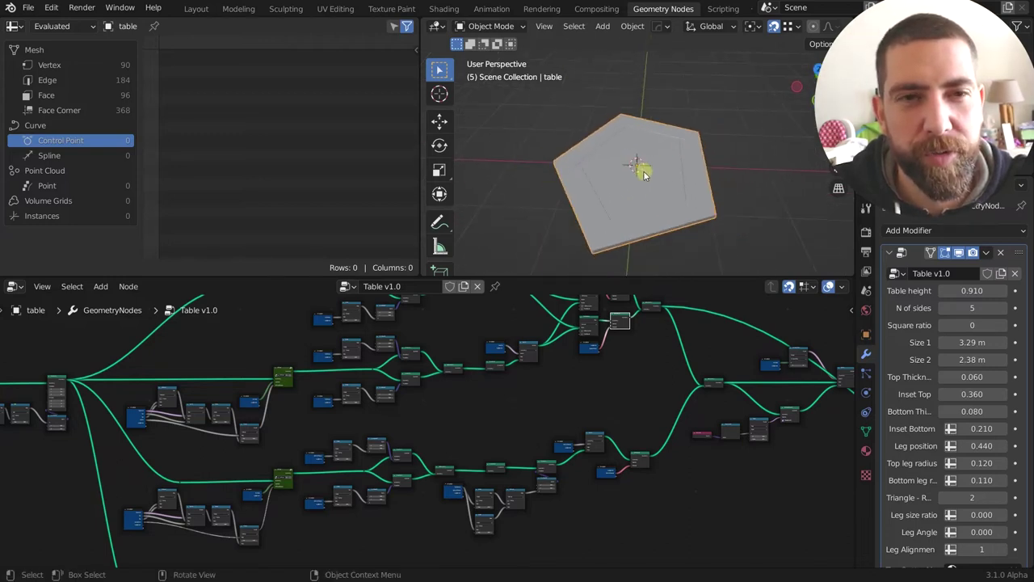
Locate the upper Offset group node and examine its n vertices and Offset distance inputs and the nodes feeding it.
middle_click_drag(504, 395, 537, 393)
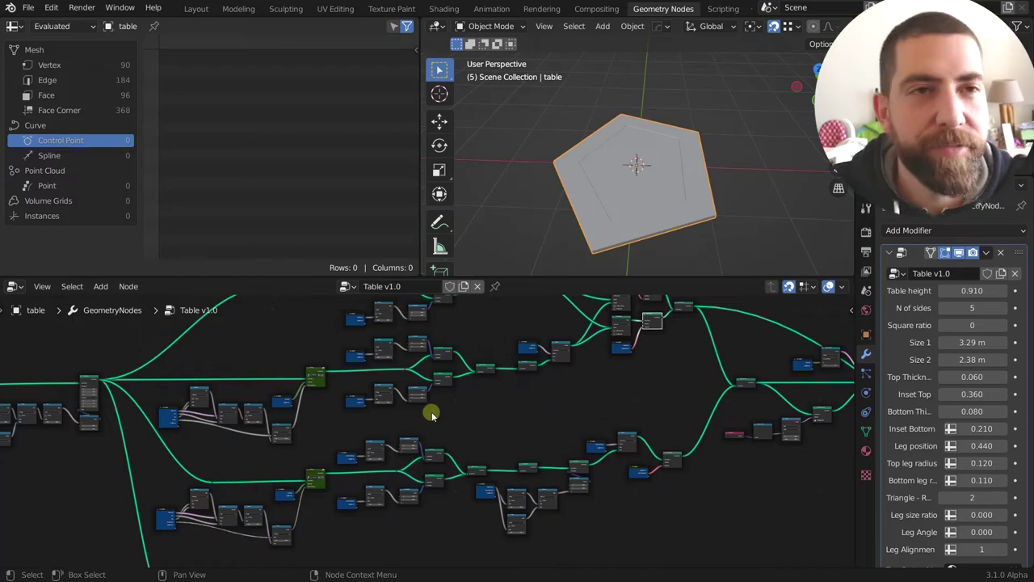
scroll(432, 415, "up", 5)
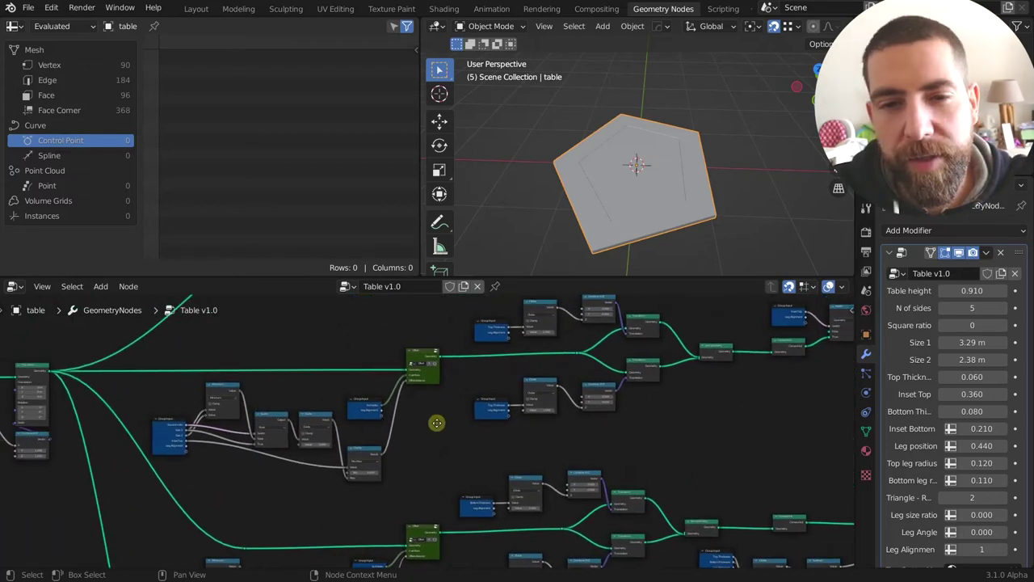
middle_click_drag(437, 423, 461, 426)
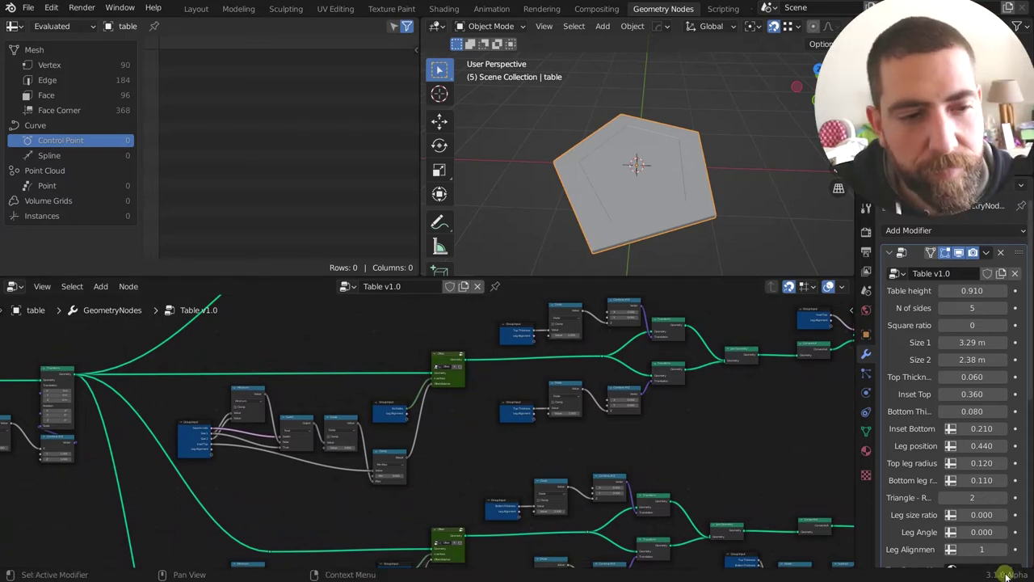
middle_click_drag(450, 427, 498, 420)
scroll(496, 388, "up", 1)
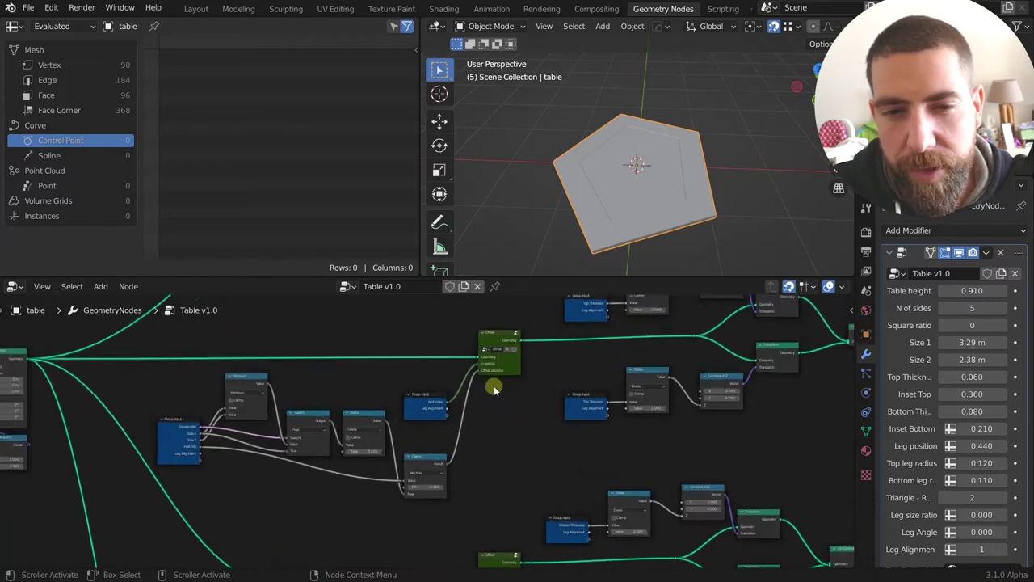
scroll(495, 388, "up", 3)
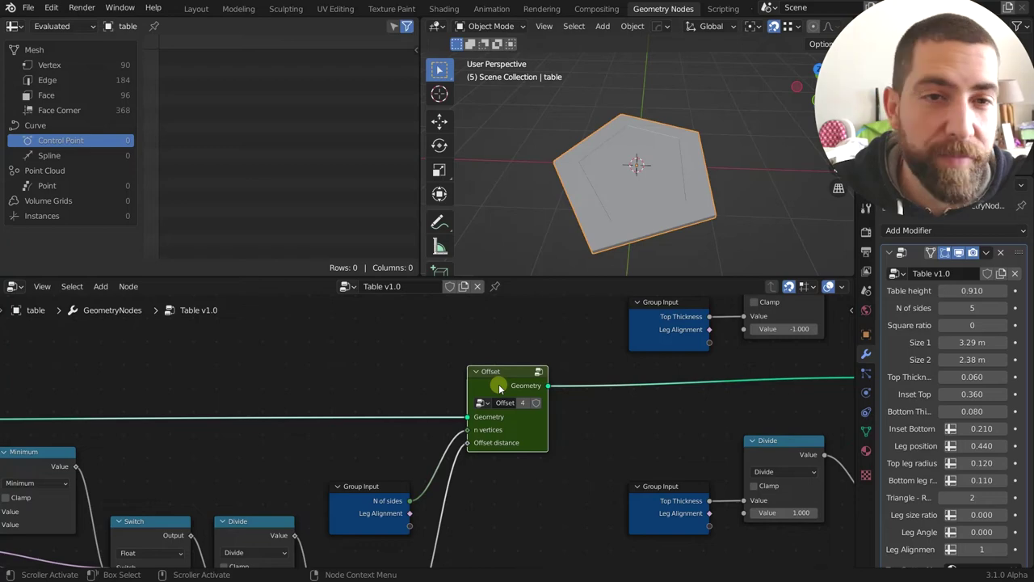
scroll(499, 389, "down", 5)
middle_click_drag(446, 378, 460, 376)
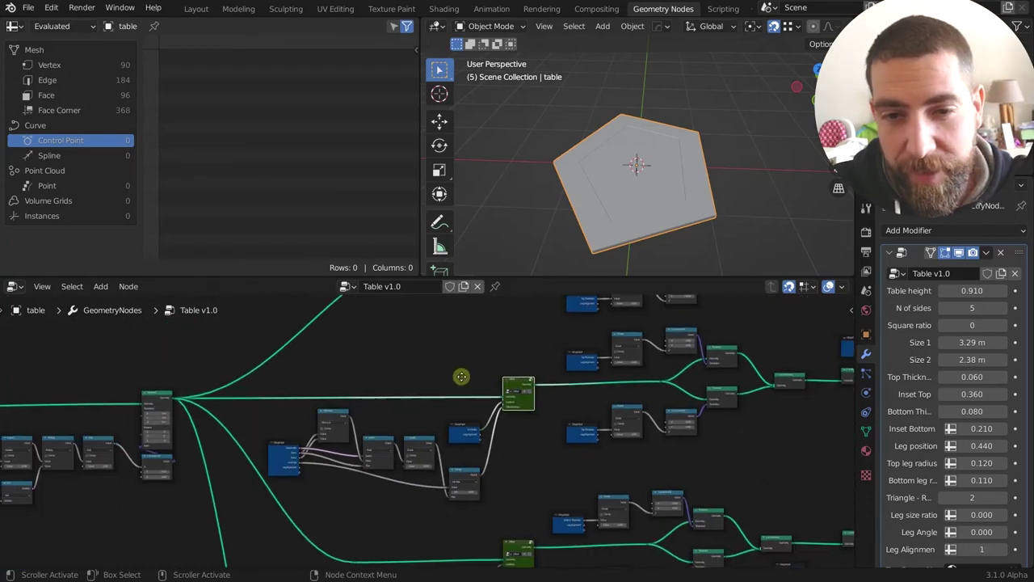
Compare the table outline before and after the inset by previewing the Transform node and the upper Offset group in turn.
left_click(155, 397)
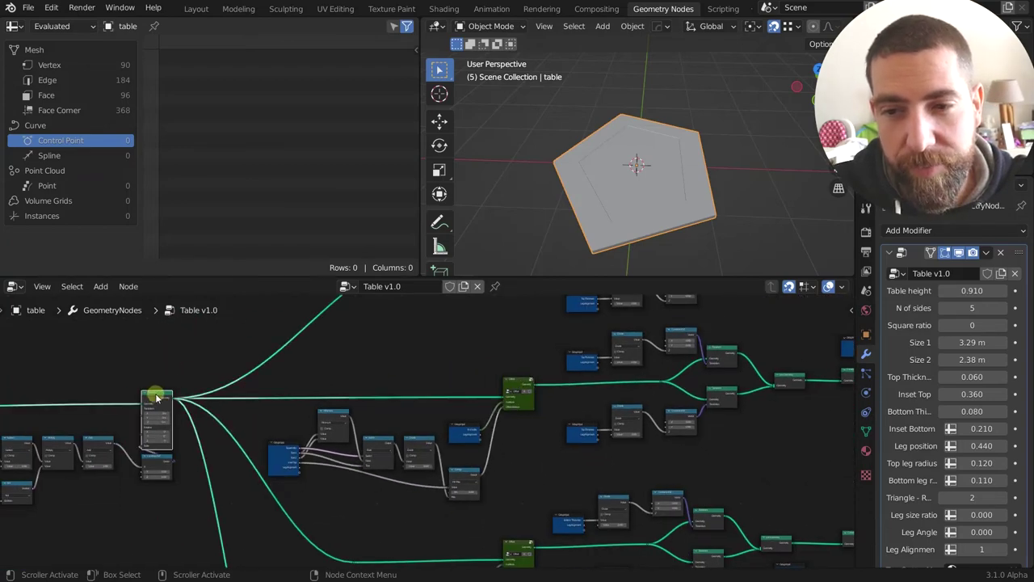
left_click(156, 397, "ctrl+shift")
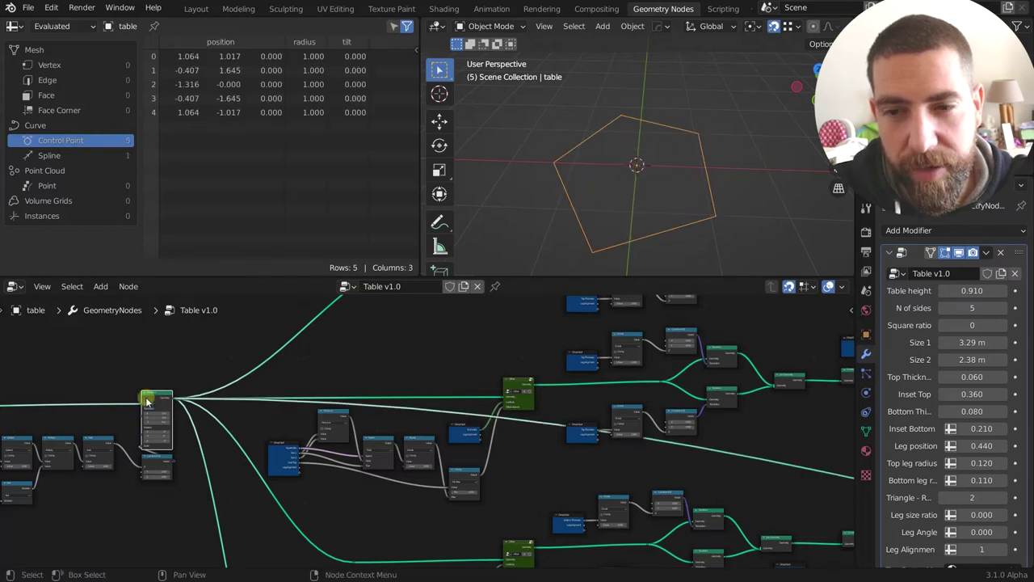
left_click(520, 387, "ctrl+shift")
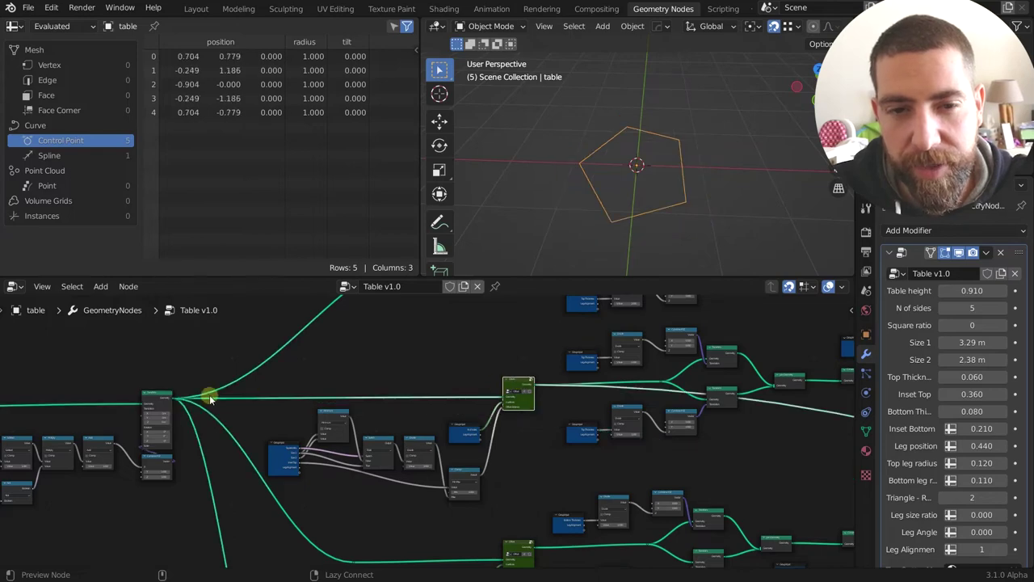
left_click(156, 397, "ctrl+shift")
Look inside the upper Offset node group, return to the Table v1.0 tree and view the group node up close.
left_click(515, 388)
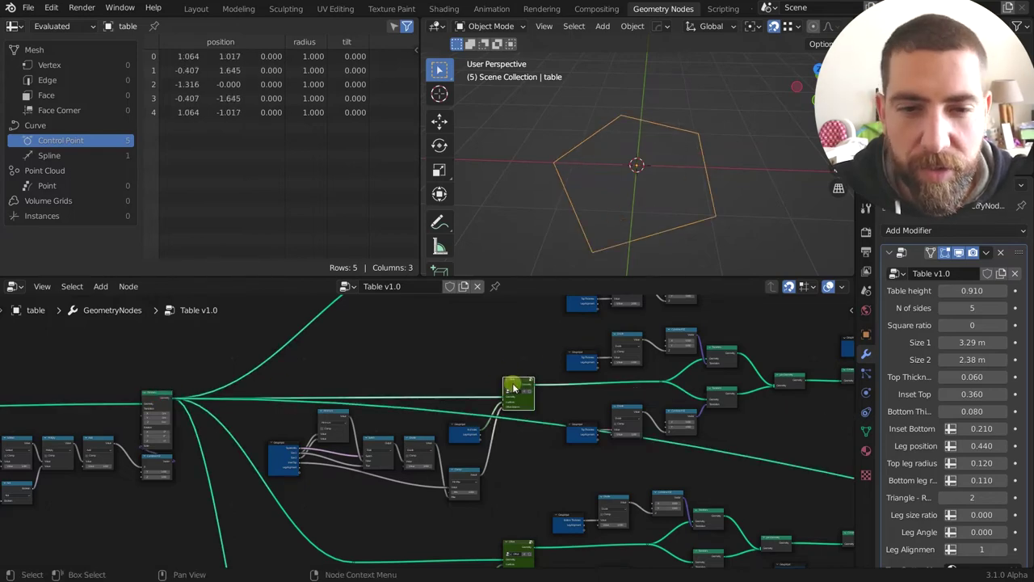
key("Tab")
scroll(512, 387, "down", 3)
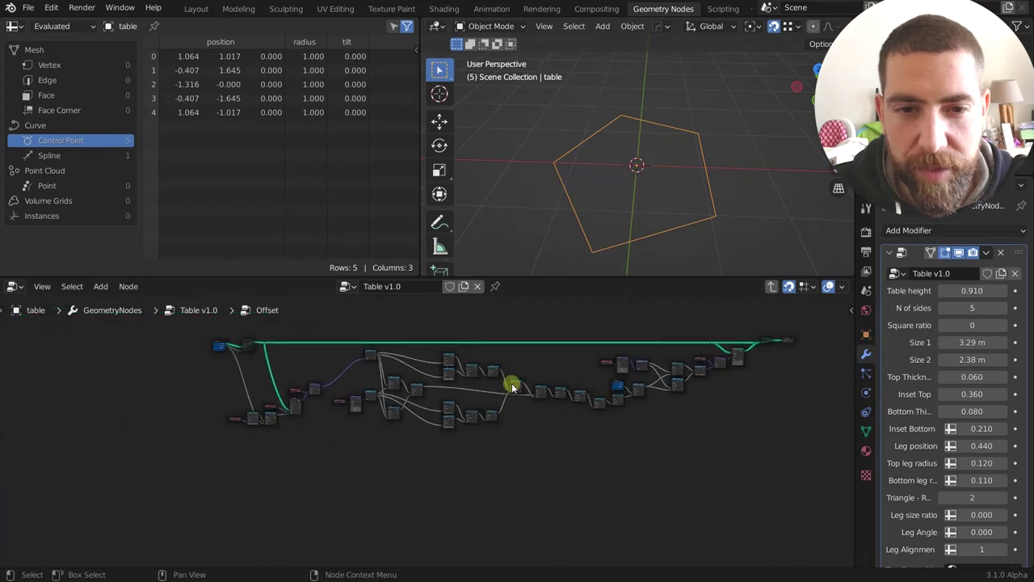
middle_click_drag(512, 387, 511, 426)
key("Tab")
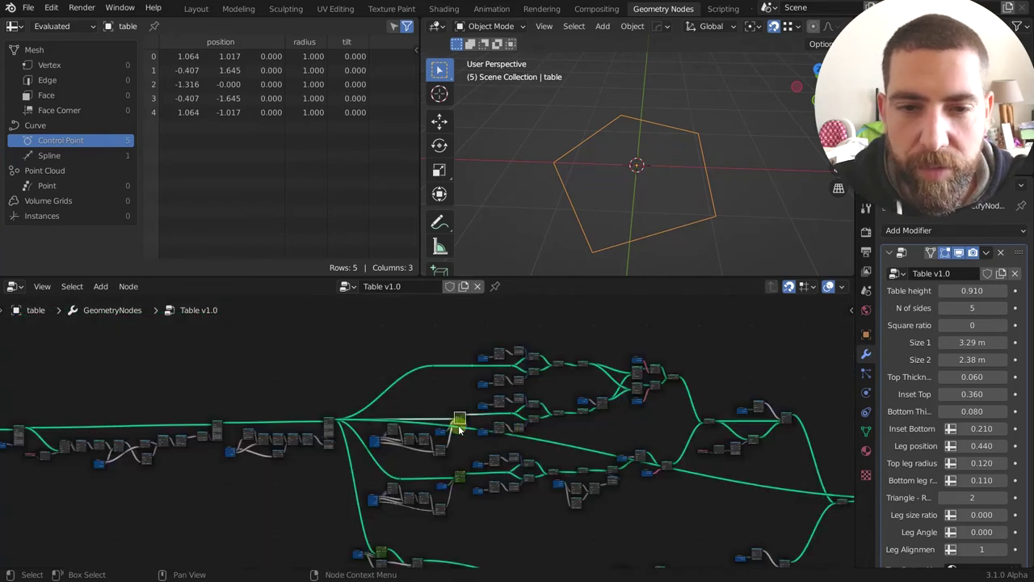
scroll(458, 418, "up", 5)
scroll(463, 418, "up", 2)
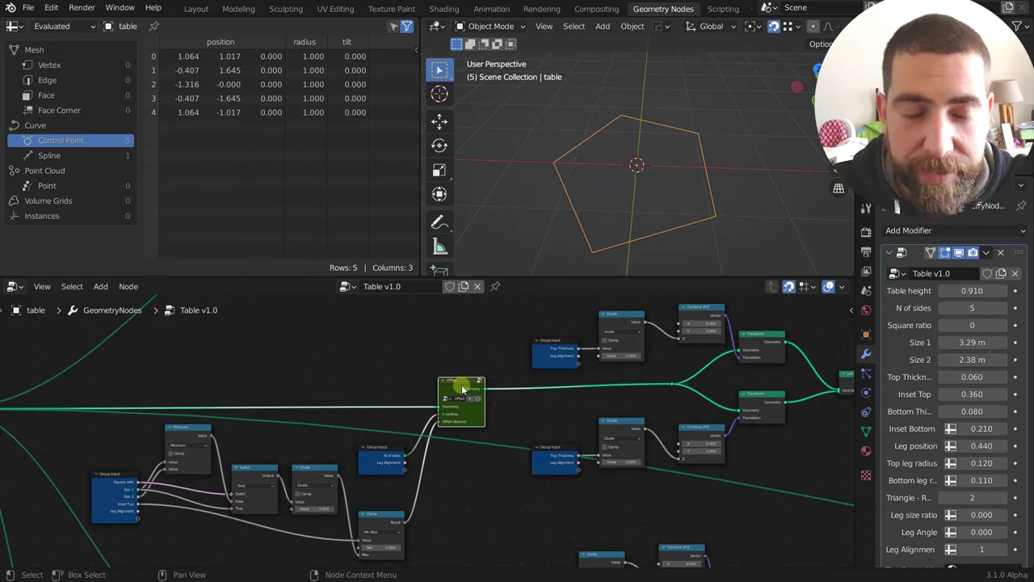
scroll(463, 388, "up", 2)
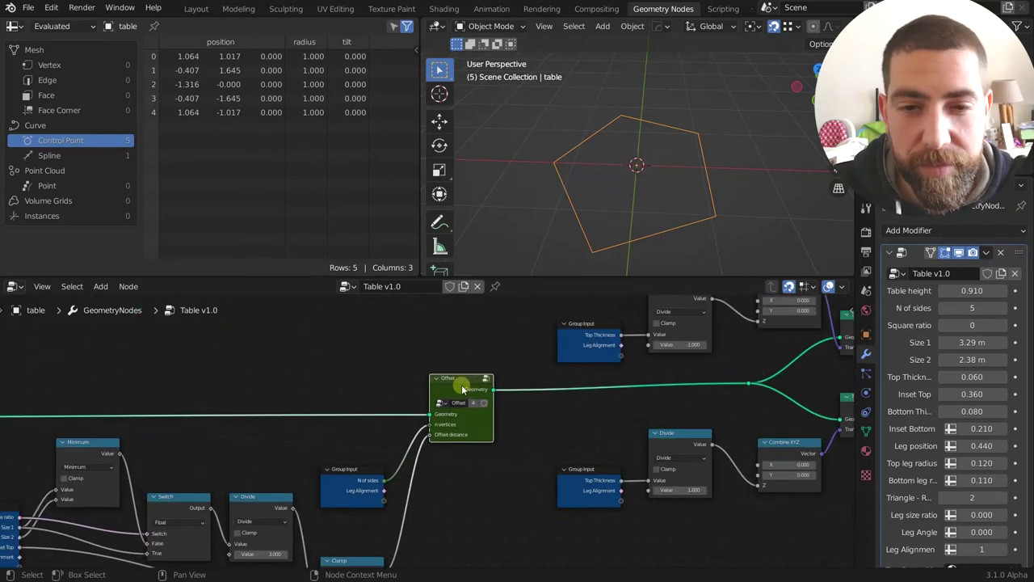
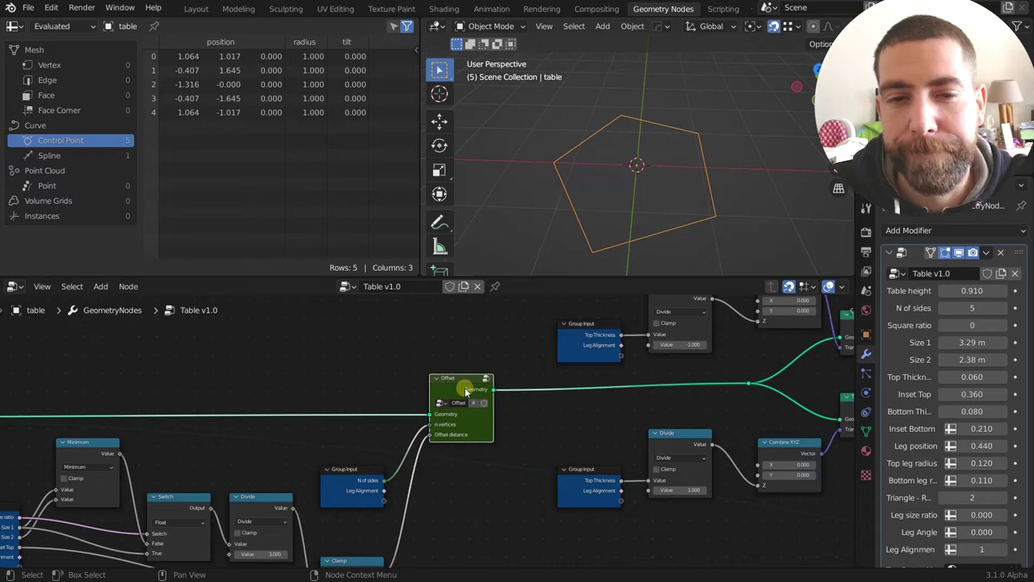
Preview the output of the upper Offset group node in the viewport.
scroll(466, 391, "down", 5)
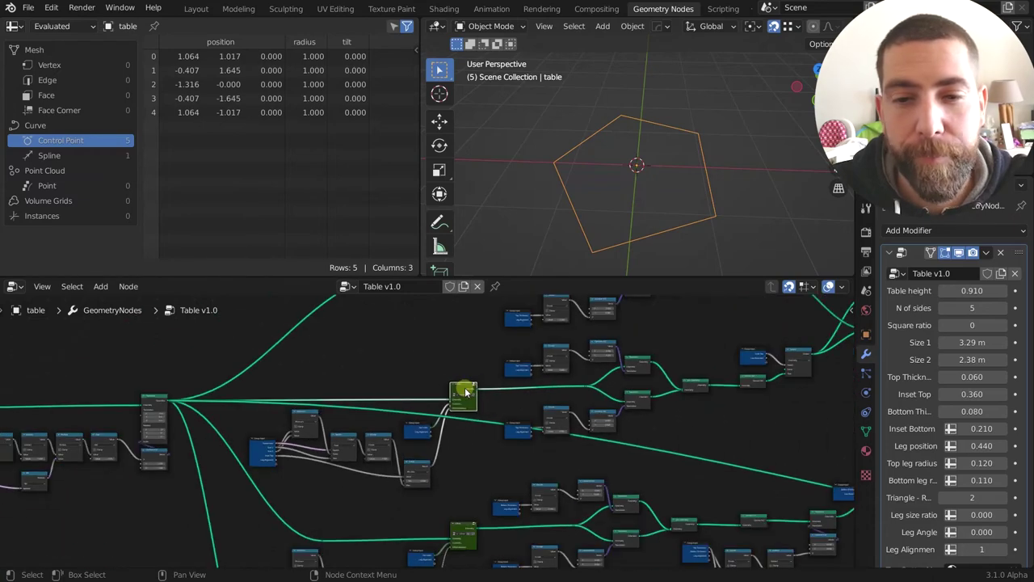
middle_click_drag(464, 364, 443, 365)
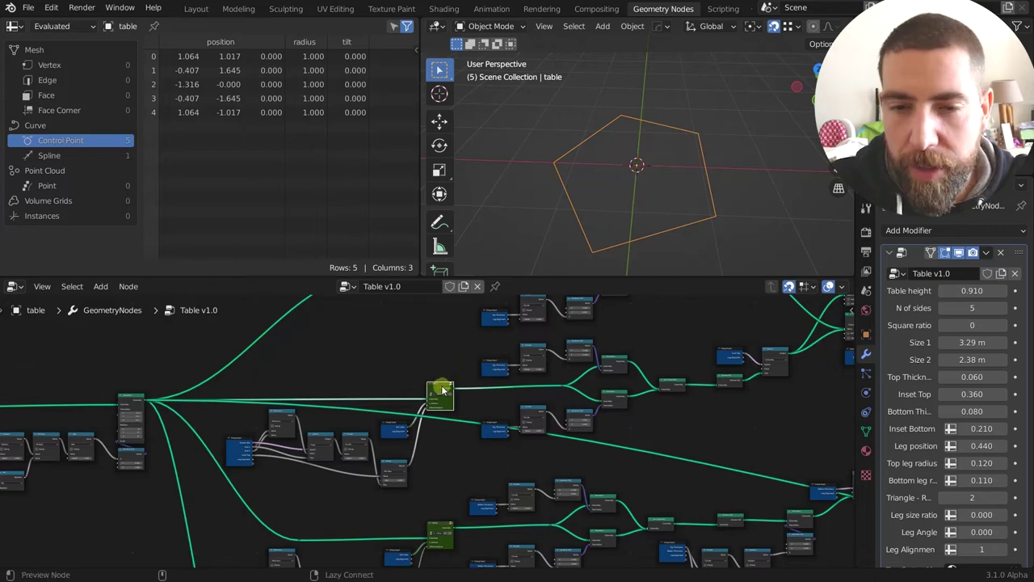
left_click(440, 391, "ctrl+shift")
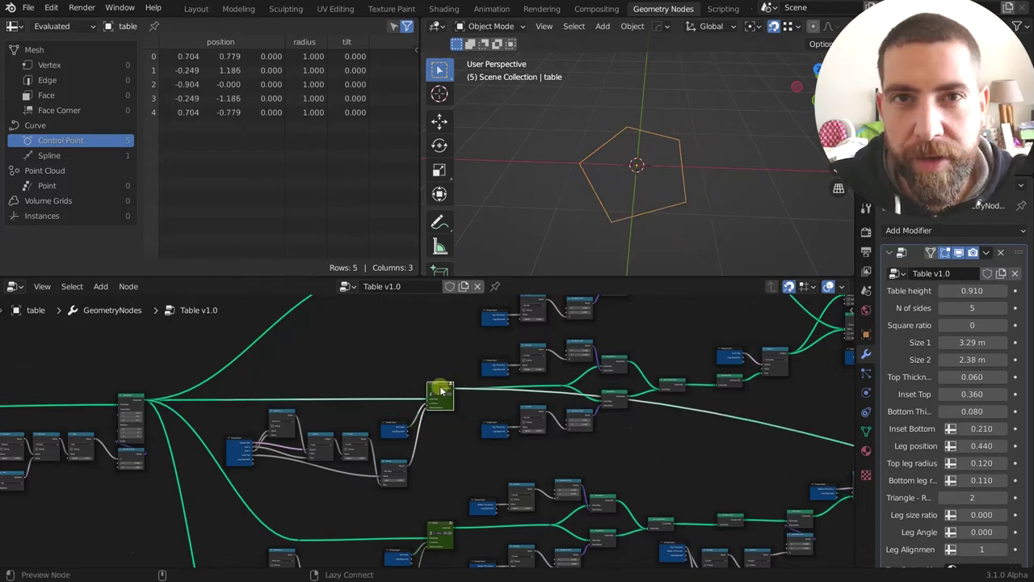
Bring up the nodes driving the Offset distance and set the table's Inset Top to 0.300.
scroll(467, 419, "up", 2)
middle_click_drag(519, 387, 560, 357)
scroll(389, 422, "up", 6)
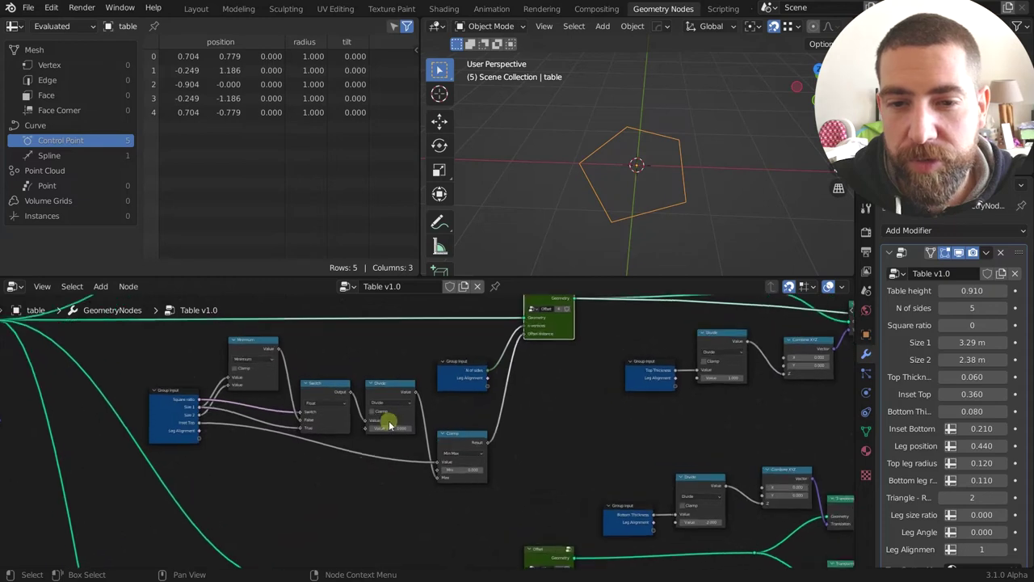
middle_click_drag(386, 430, 455, 434)
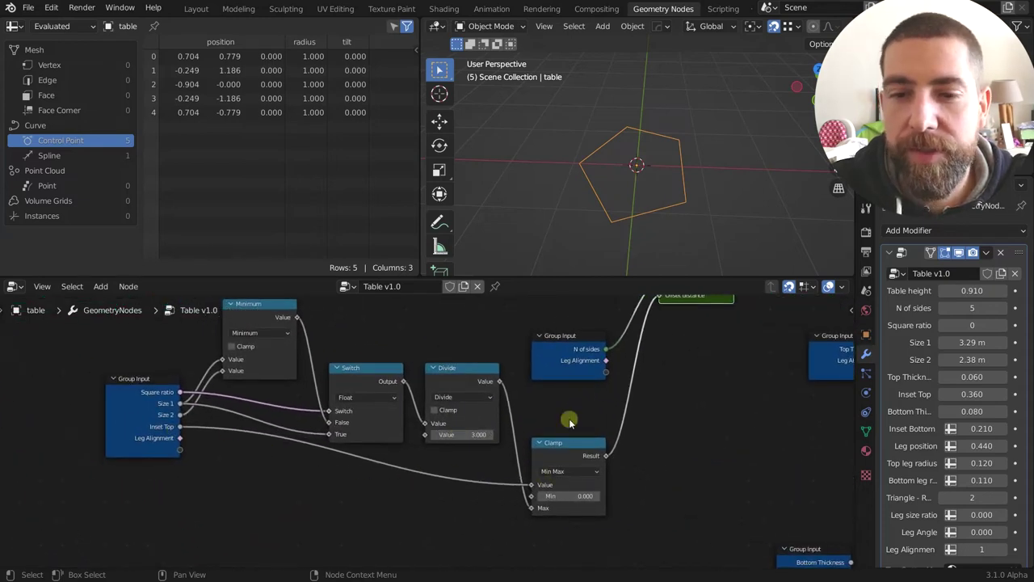
mouse_move(979, 393)
left_mouse_down()
mouse_move(988, 393)
mouse_move(974, 394)
left_mouse_up()
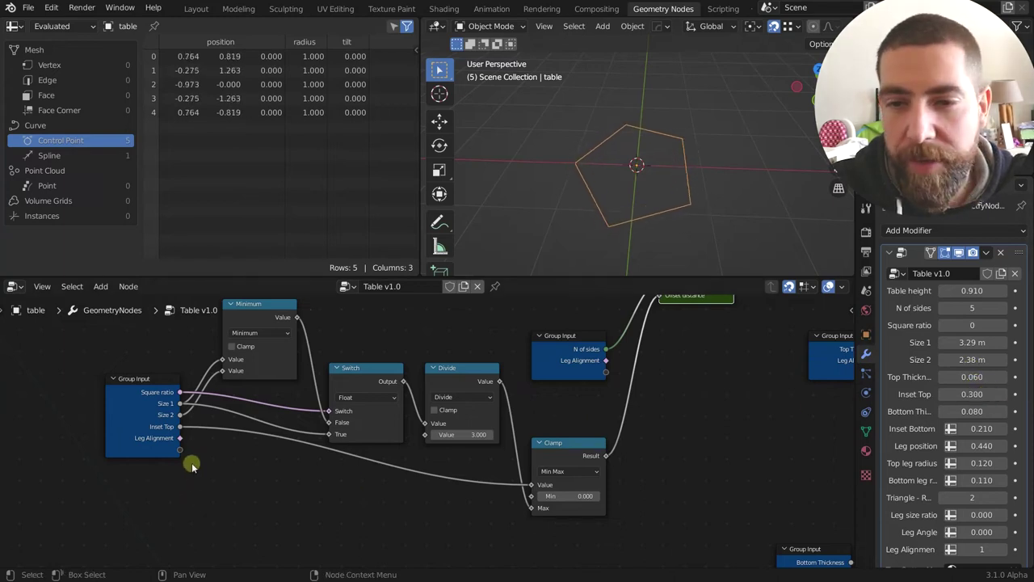
Select the Minimum, Switch, Divide and Clamp nodes that limit the Inset Top value.
middle_click_drag(254, 439, 237, 446)
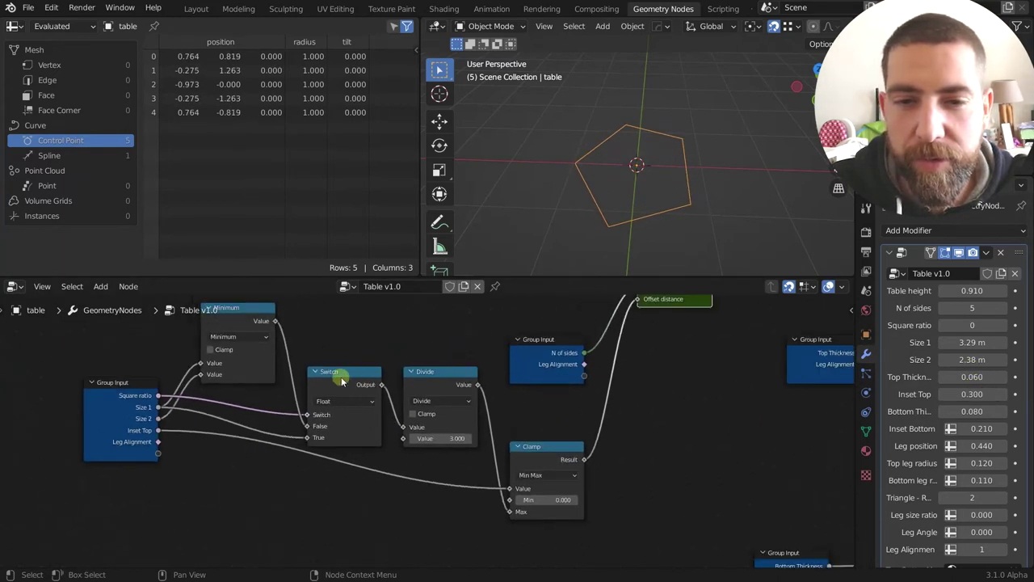
middle_click_drag(341, 376, 351, 400)
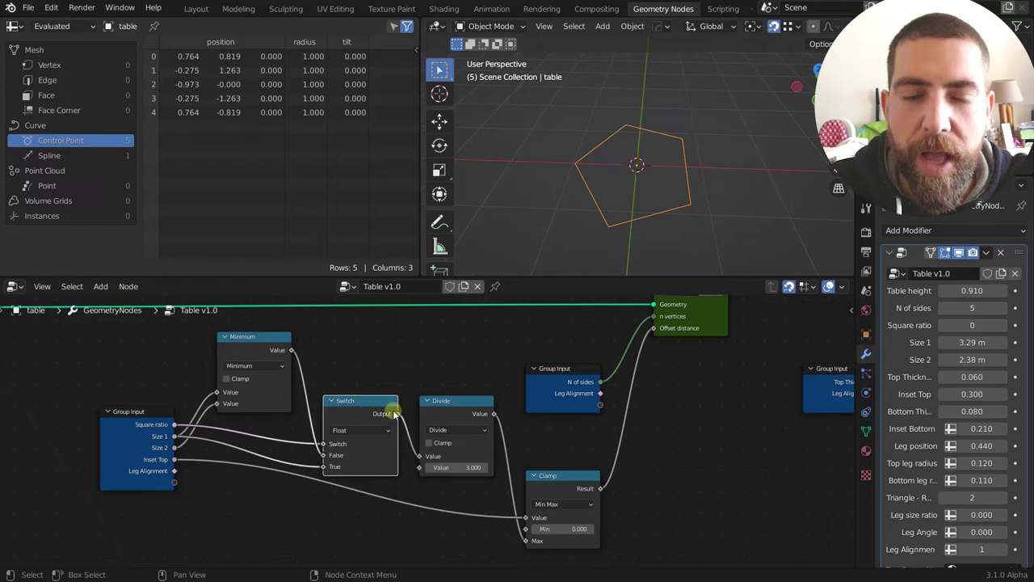
scroll(392, 406, "down", 2)
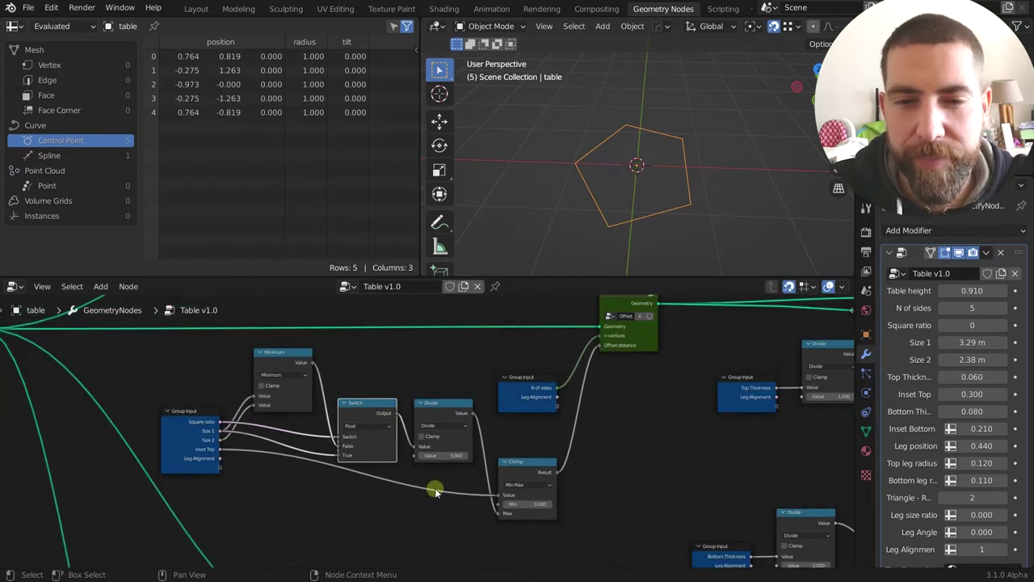
left_click_drag(517, 413, 349, 542)
left_click(291, 383, "shift")
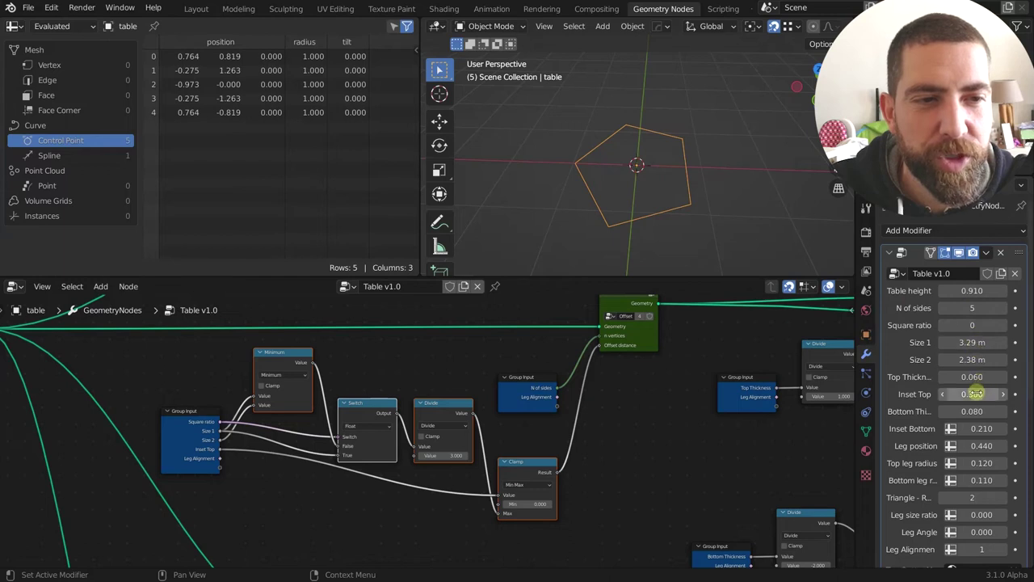
Set the table's Inset Top to 0.380 and select the Clamp node that limits it.
mouse_move(975, 393)
left_mouse_down()
mouse_move(1010, 393)
mouse_move(4, 389)
mouse_move(1016, 393)
mouse_move(9, 389)
mouse_move(1015, 392)
mouse_move(987, 395)
left_mouse_up()
scroll(517, 464, "up", 2)
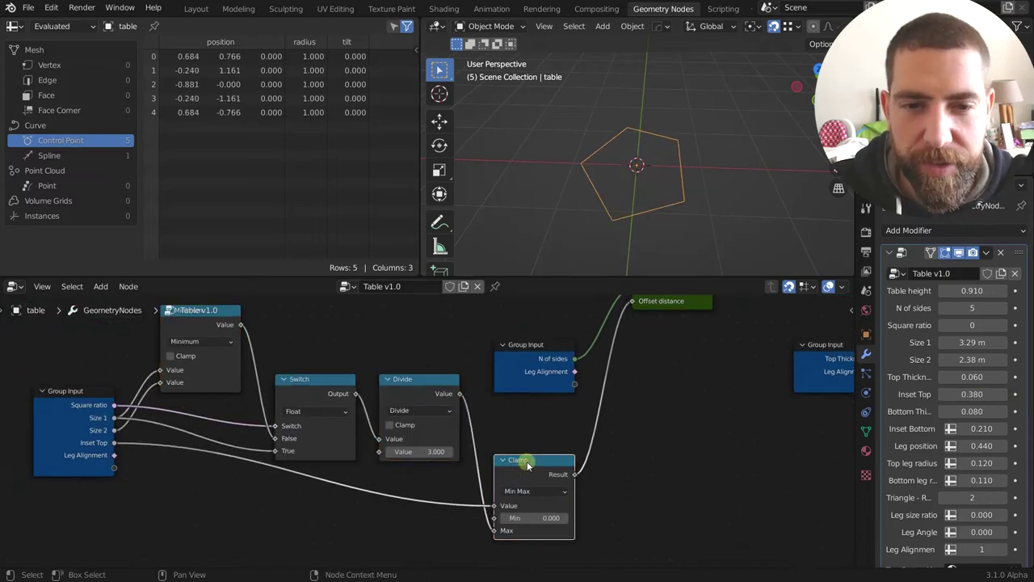
scroll(527, 465, "down", 3)
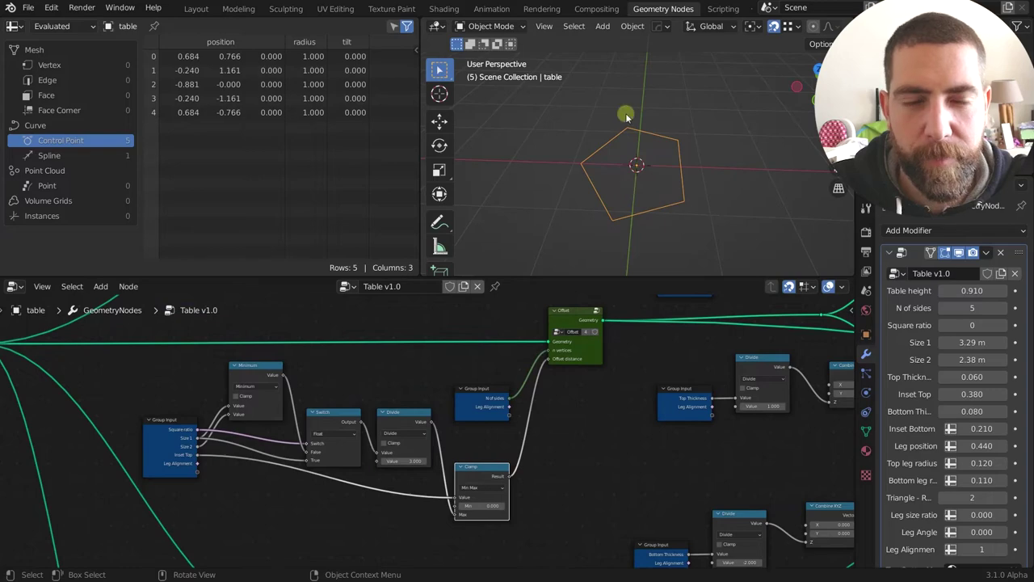
Select the upper Offset group node that feeds the two Top Thickness Transform branches.
scroll(570, 382, "down", 1)
middle_click_drag(570, 407, 409, 488)
scroll(426, 439, "up", 1)
scroll(402, 424, "down", 3)
left_click(402, 409)
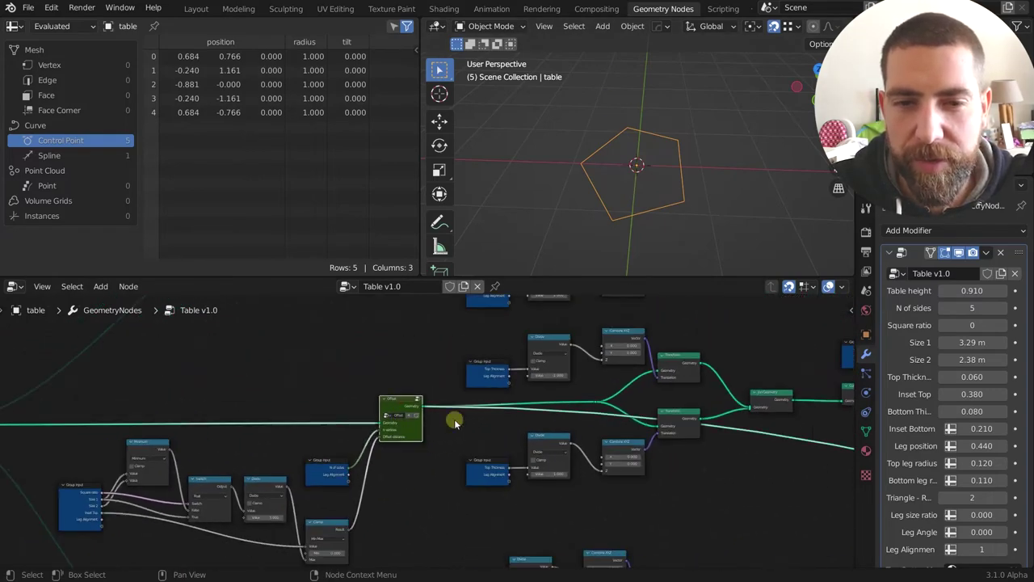
Preview in turn the two Transform nodes that shift the inset outline by the Top Thickness.
middle_click_drag(455, 420, 356, 431)
scroll(504, 394, "up", 6)
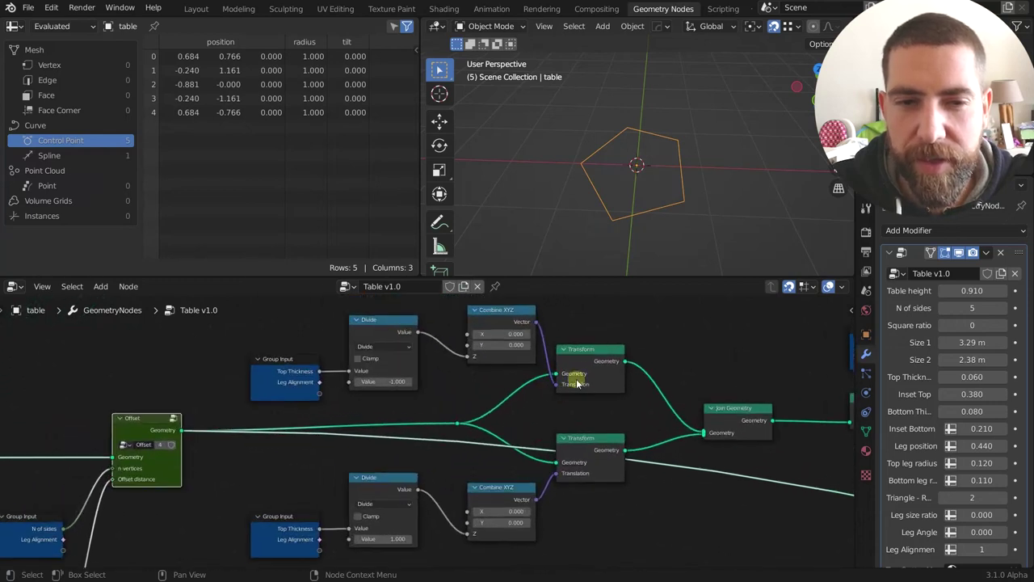
left_click(586, 357, "ctrl+shift")
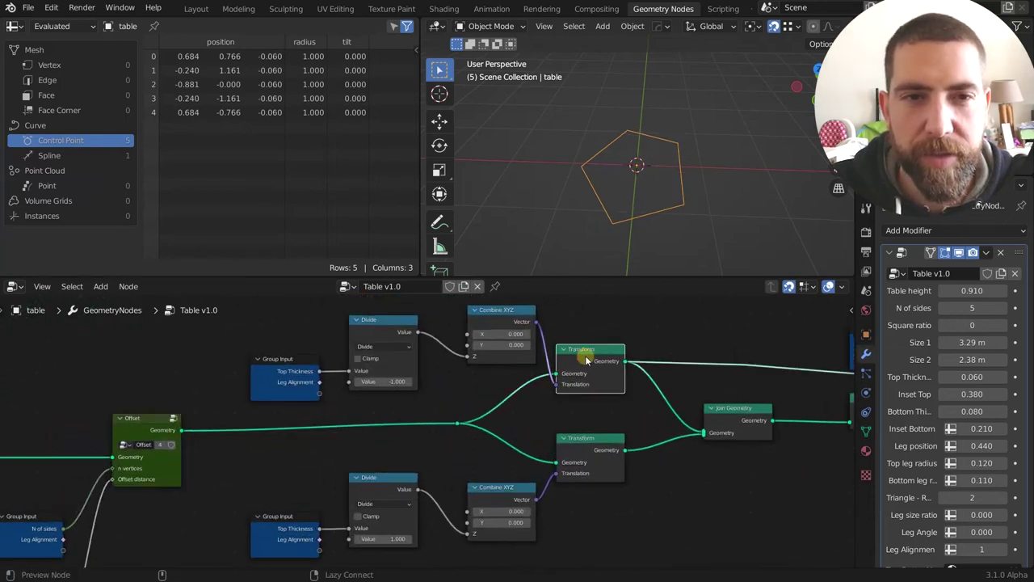
middle_click_drag(744, 196, 640, 287)
left_click(594, 444, "ctrl+shift")
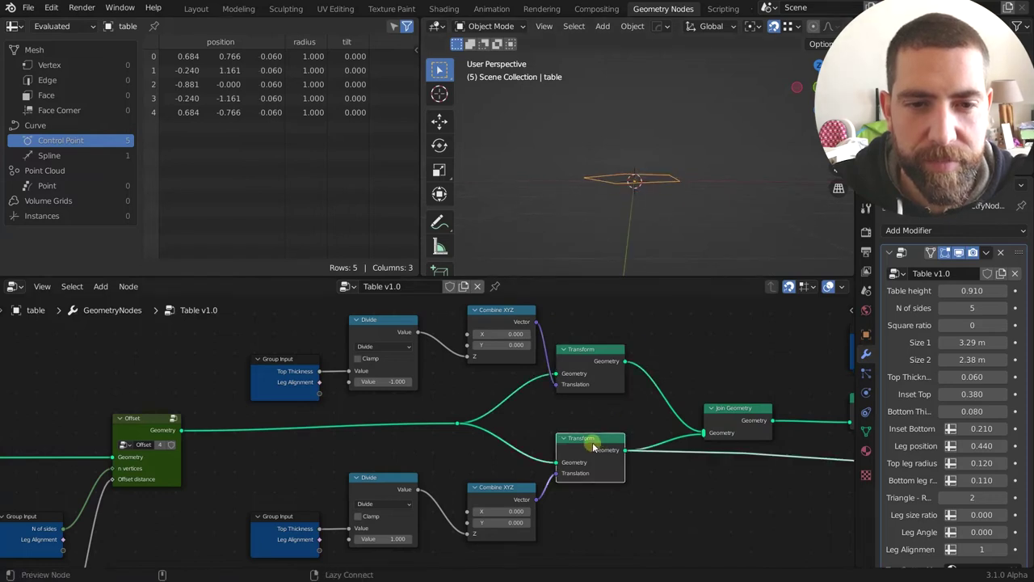
Preview the Join Geometry node combining both shifted outlines and the Convex Hull node that follows it.
left_click(747, 408, "ctrl+shift")
scroll(563, 391, "down", 3)
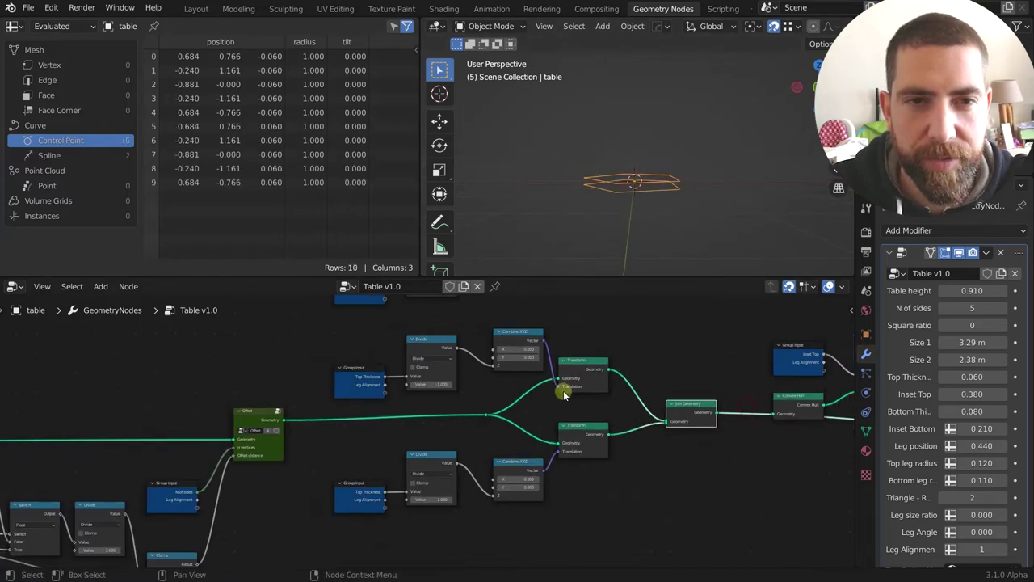
middle_click_drag(727, 447, 696, 444)
scroll(696, 443, "down", 3, "ctrl")
left_click(554, 397, "ctrl+shift")
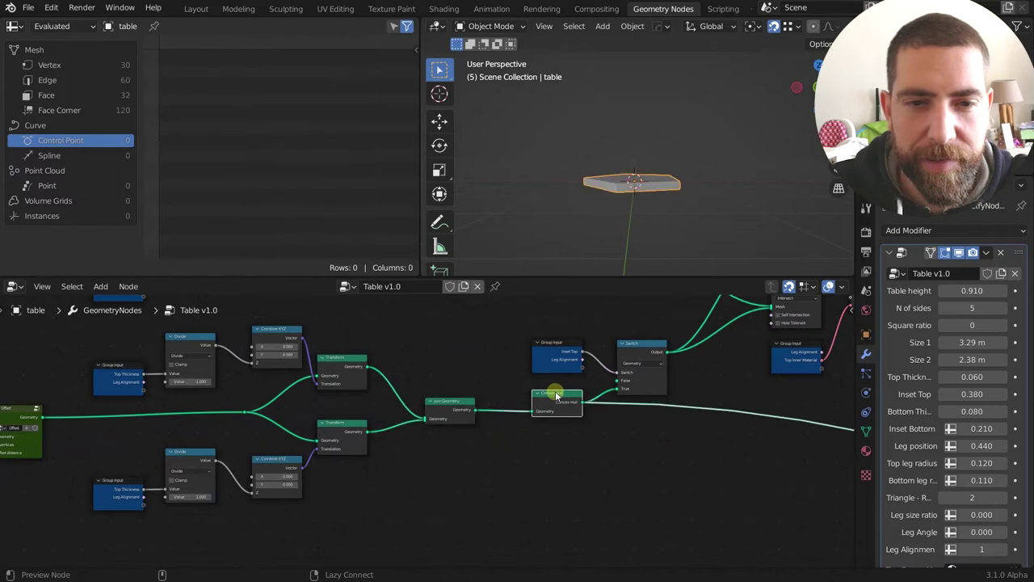
Preview the Join Geometry node merging the tabletop's two Set Material branches and inspect the result from several angles.
scroll(485, 397, "down", 8)
middle_click_drag(570, 420, 515, 482)
scroll(515, 480, "up", 2)
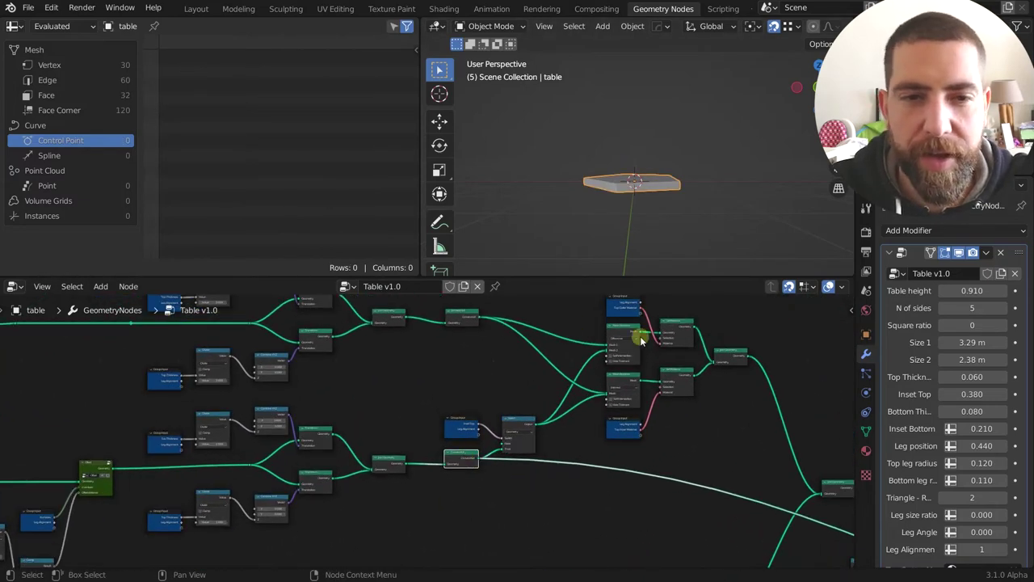
scroll(635, 173, "up", 3)
middle_click_drag(644, 181, 653, 201)
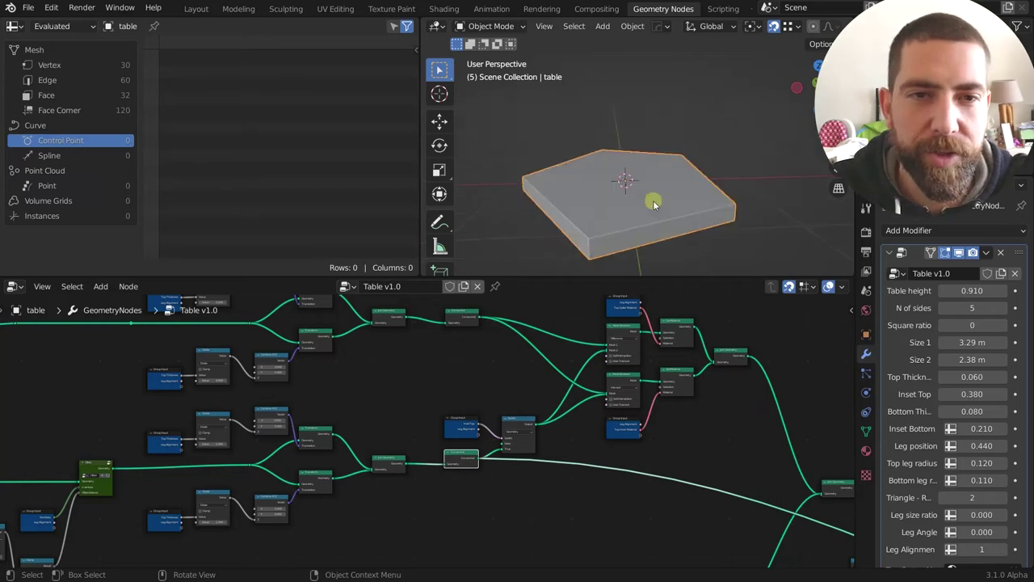
scroll(588, 370, "down", 3)
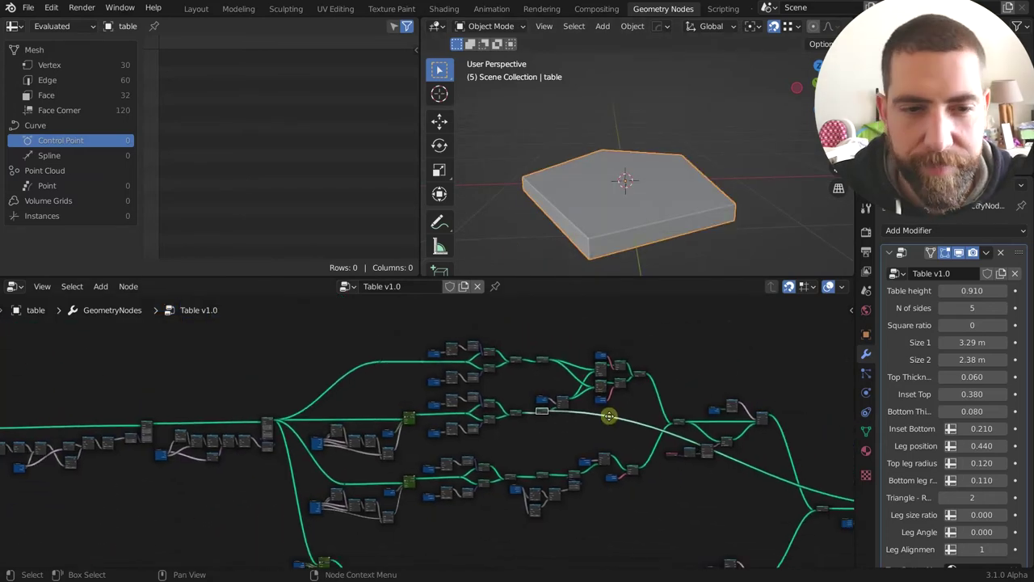
scroll(631, 368, "up", 3)
left_click(641, 369, "ctrl+shift")
scroll(633, 210, "down", 3)
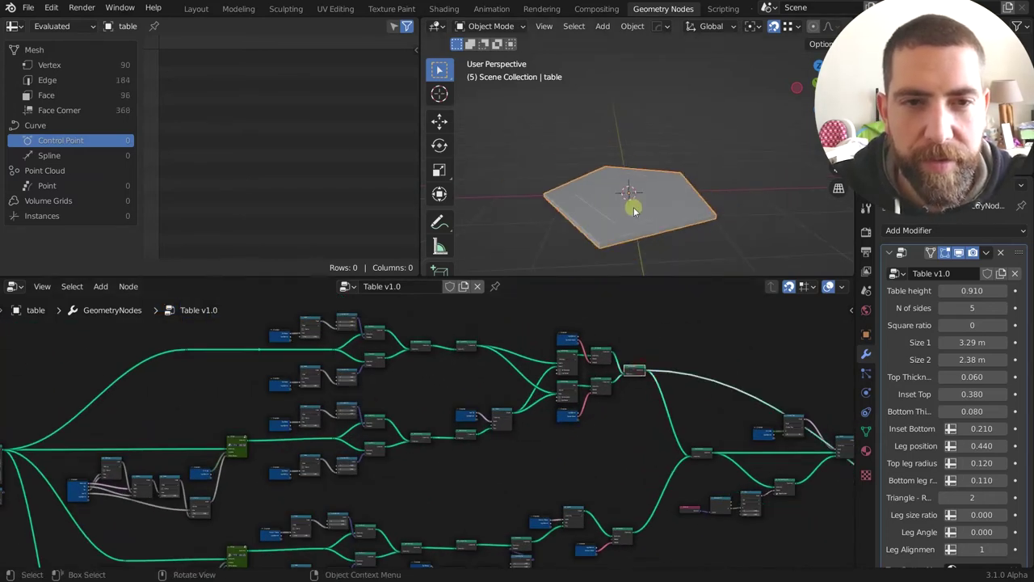
mouse_move(634, 230)
middle_mouse_down()
mouse_move(667, 191)
mouse_move(632, 223)
middle_mouse_up()
scroll(631, 222, "up", 3)
scroll(632, 217, "down", 3)
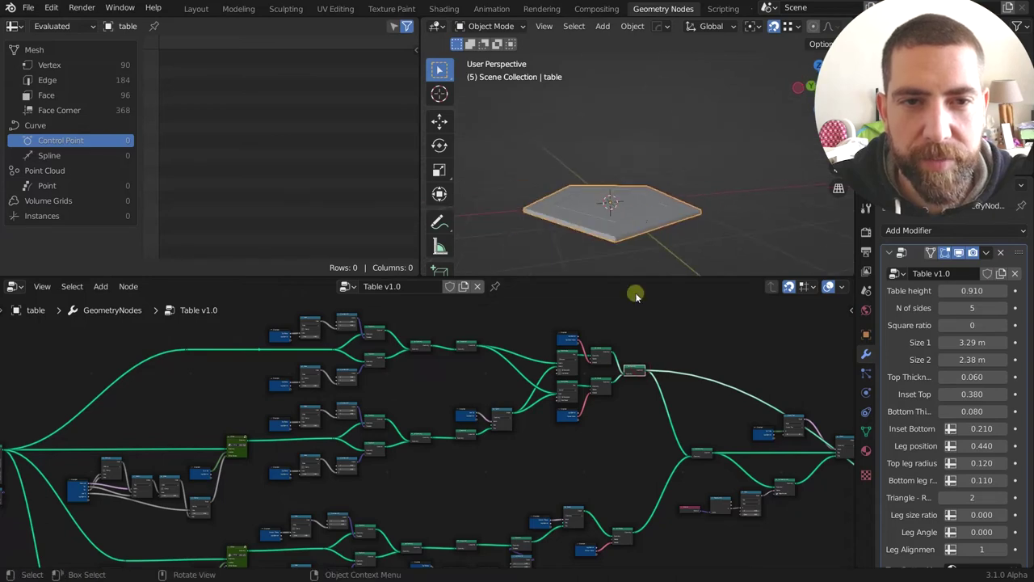
Preview the output of the lower Offset group node on the Inset Bottom branch.
scroll(584, 436, "down", 1)
middle_click_drag(471, 486, 584, 370)
scroll(344, 392, "up", 3)
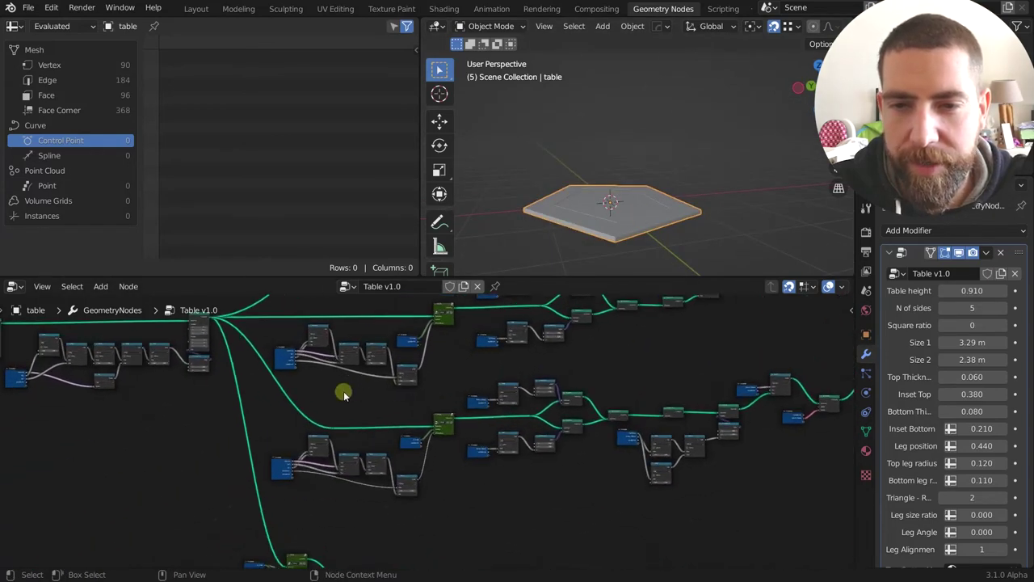
middle_click_drag(381, 401, 334, 411)
scroll(418, 440, "up", 2)
left_click(419, 440, "ctrl+shift")
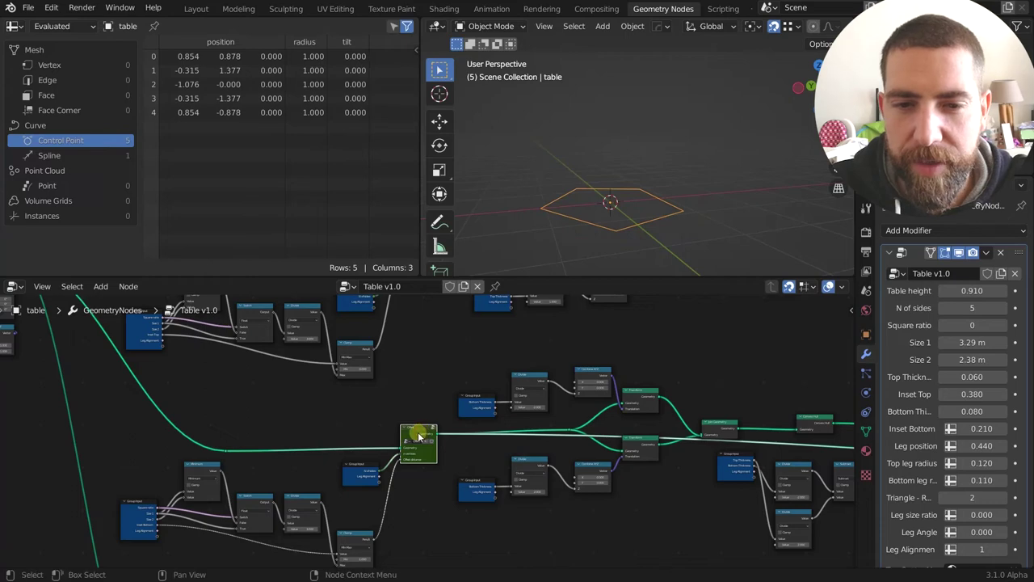
Preview the last node before the tree's output and inspect the complete table's underside and legs up close.
scroll(463, 363, "down", 4)
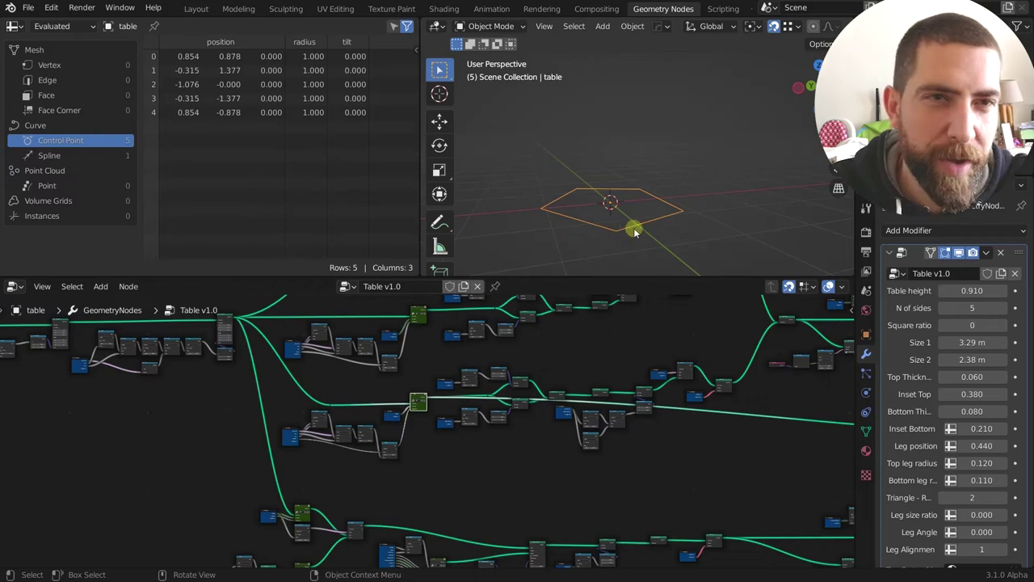
middle_click_drag(623, 229, 623, 223)
scroll(457, 417, "down", 4)
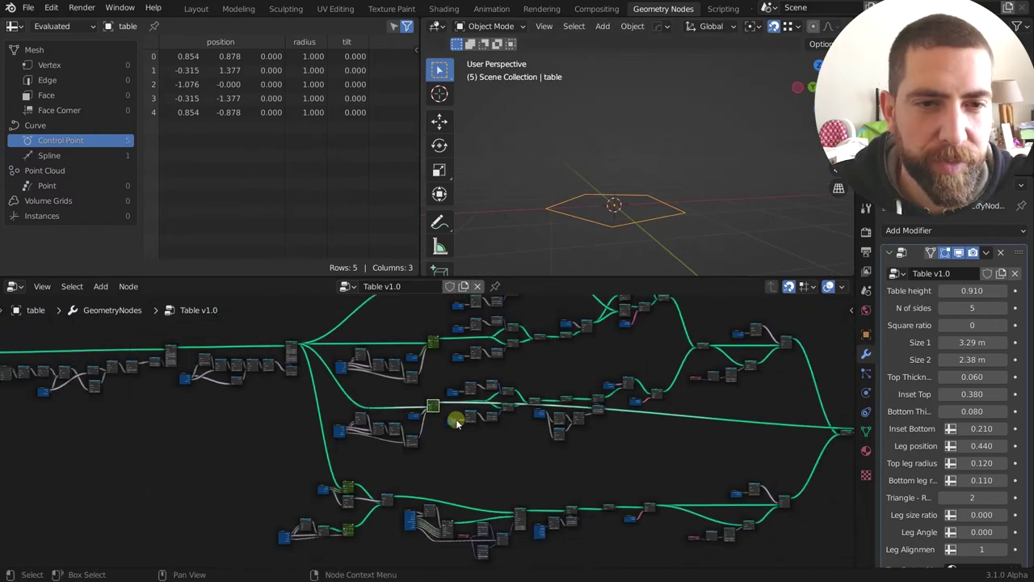
left_click(750, 428, "ctrl+shift")
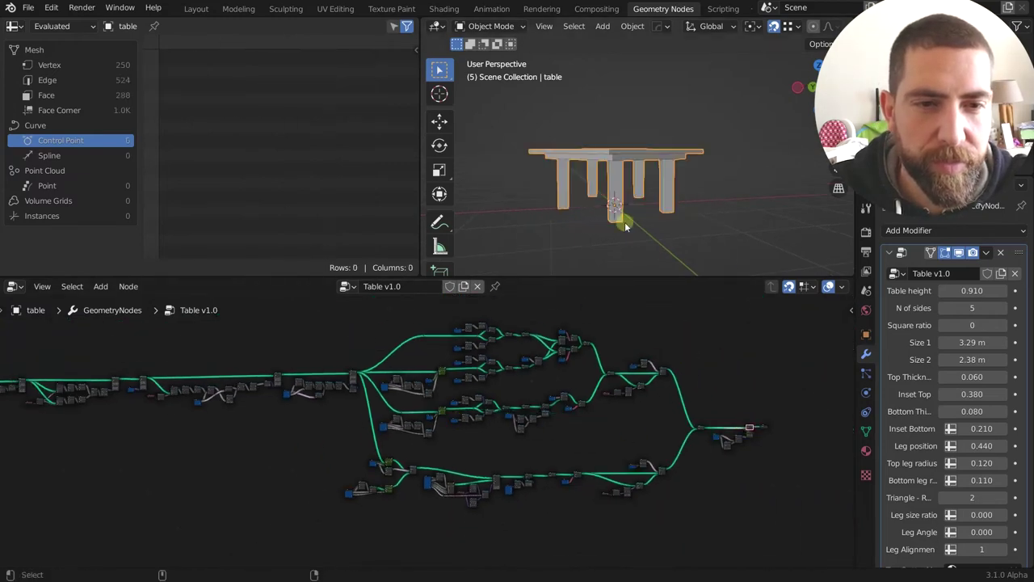
scroll(625, 222, "up", 4)
scroll(603, 164, "down", 2)
middle_click_drag(603, 164, 718, 123, "shift")
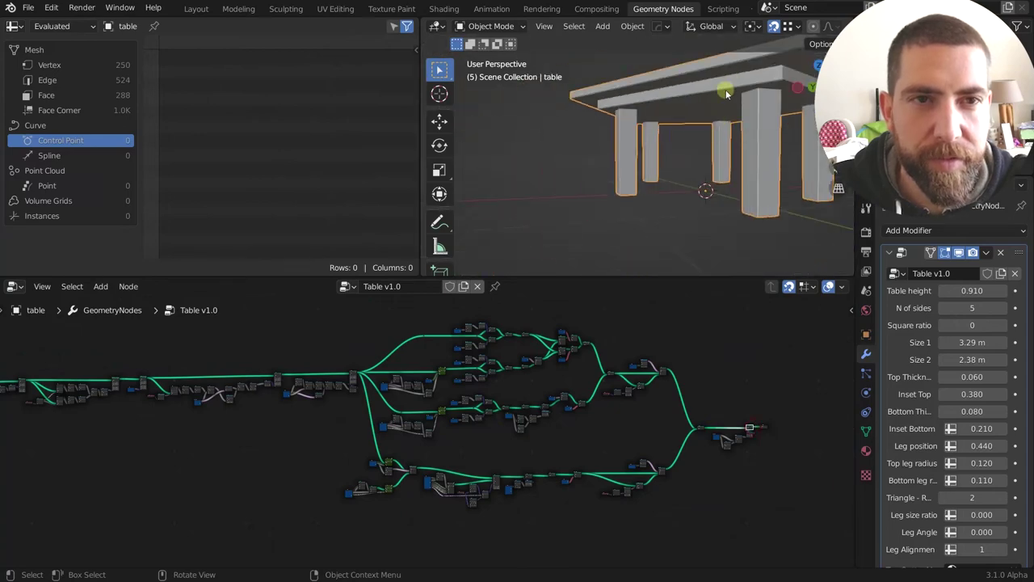
Preview the lower Offset group again and examine the Inset Bottom and Clamp nodes driving its distance.
scroll(458, 400, "up", 6)
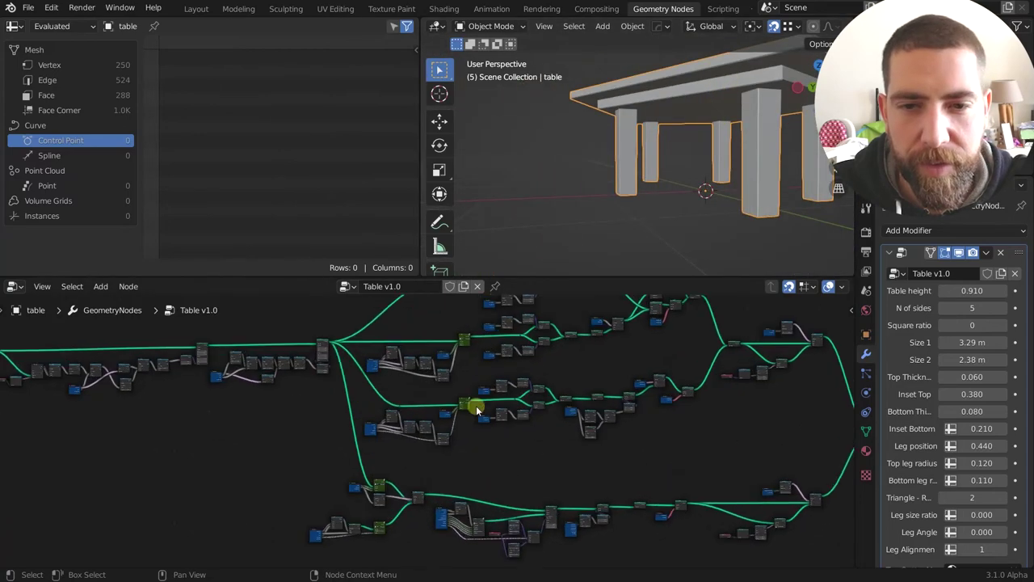
left_click(456, 399, "ctrl+shift")
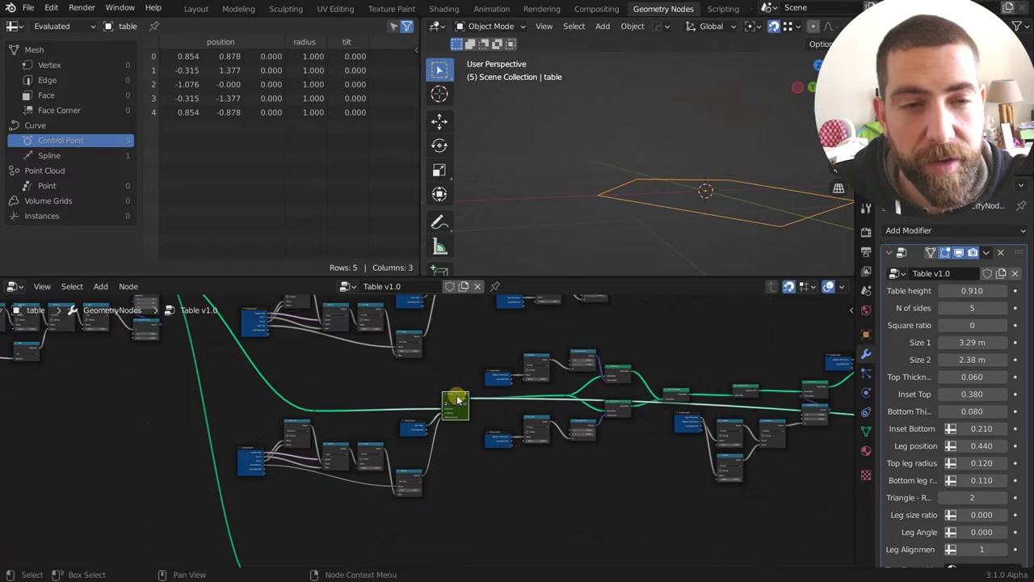
scroll(455, 454, "up", 4)
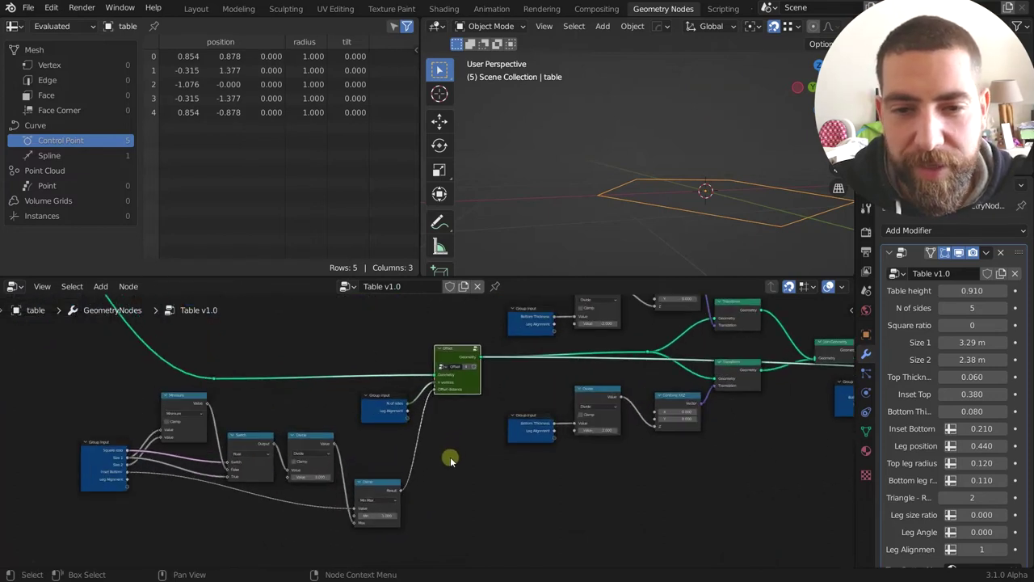
middle_click_drag(450, 456, 557, 458)
scroll(485, 457, "up", 1)
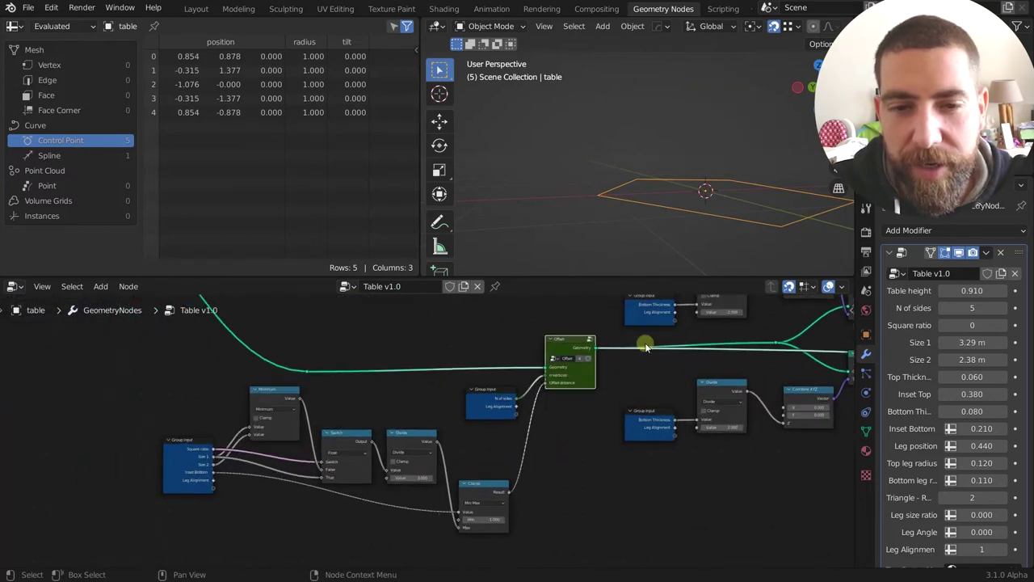
scroll(614, 218, "down", 4)
scroll(613, 217, "down", 2)
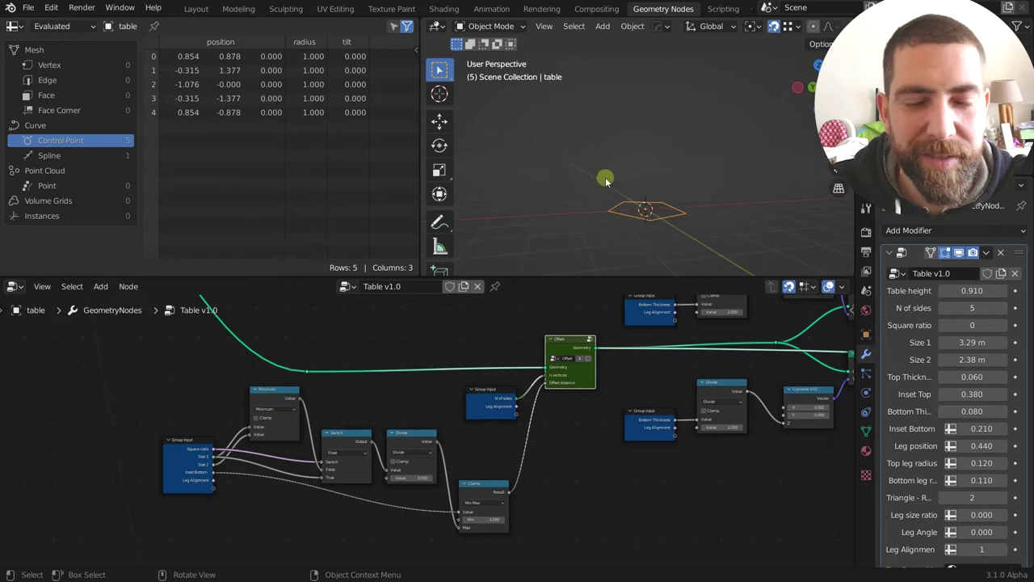
Preview the two Transform nodes that shift the lower outline by the Bottom Thickness.
middle_click_drag(661, 356, 357, 425)
middle_click_drag(435, 416, 350, 434)
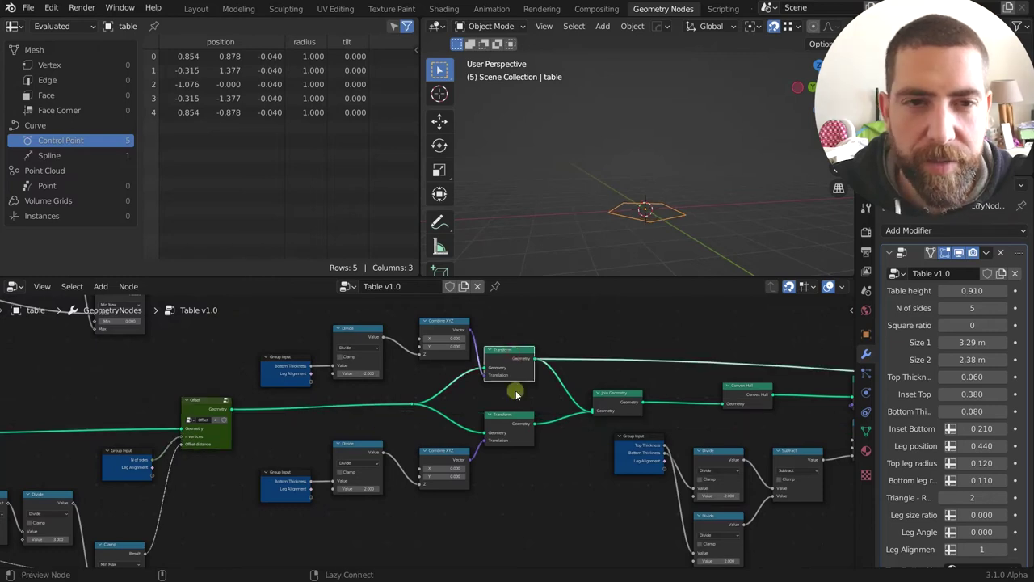
left_click(514, 417, "ctrl+shift")
scroll(587, 409, "up", 1)
scroll(218, 439, "up", 2)
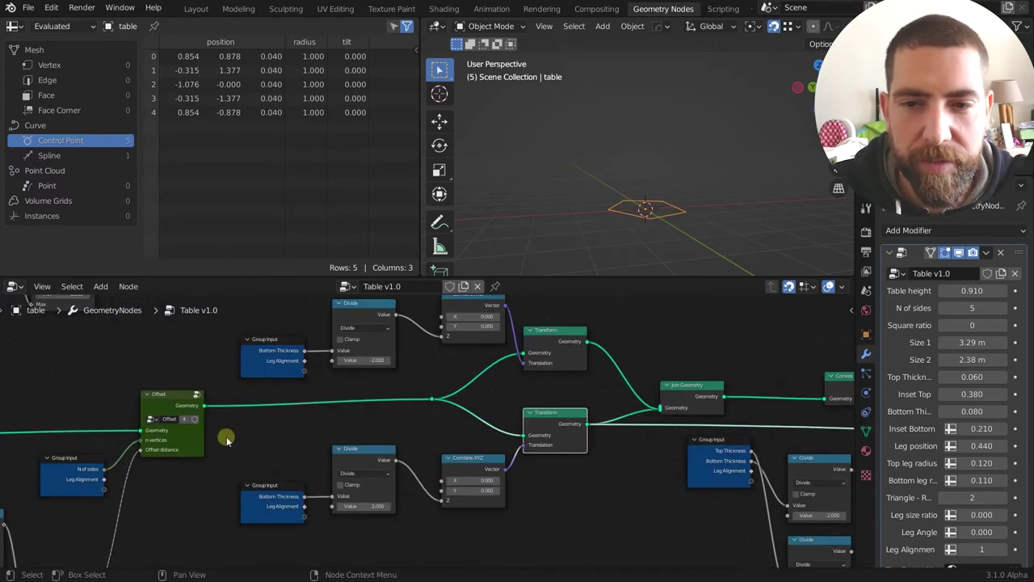
Preview the Join Geometry and Convex Hull nodes of the Bottom Thickness branch.
middle_click_drag(265, 439, 335, 422)
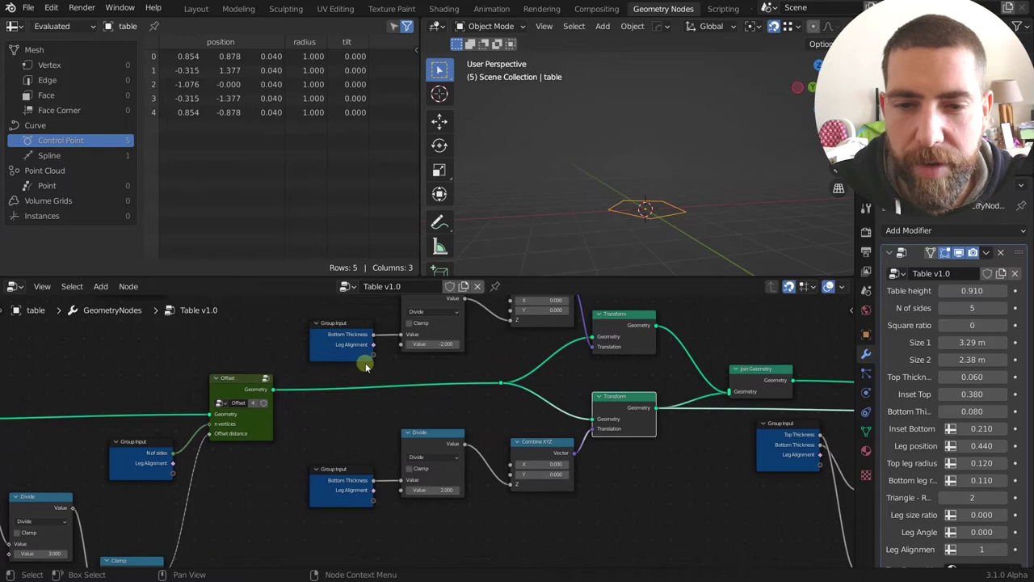
middle_click_drag(688, 369, 491, 397)
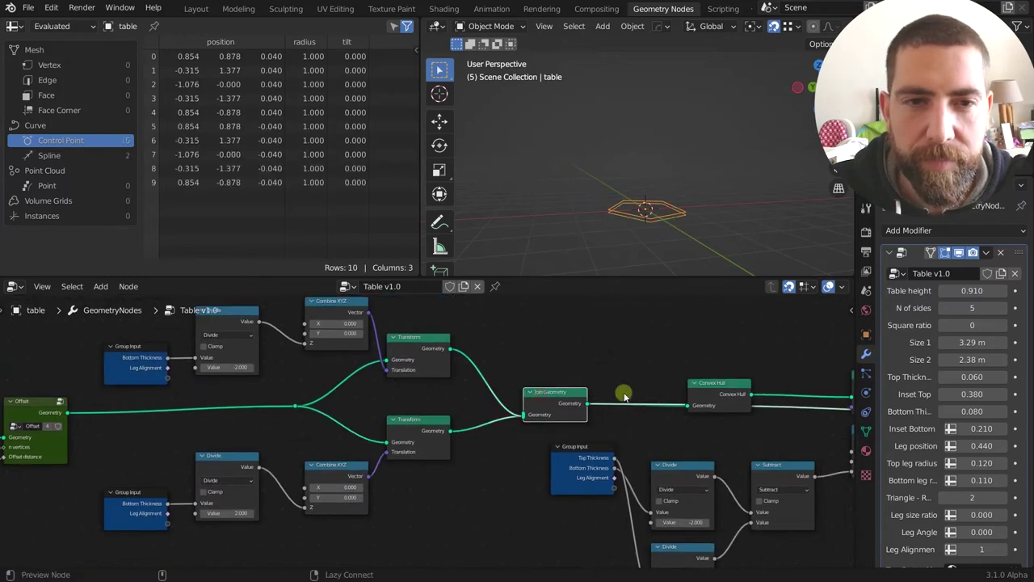
left_click(710, 384, "ctrl+shift")
Preview the Transform node after the lower Convex Hull and view the moved slab from the side.
middle_click_drag(669, 370, 387, 351)
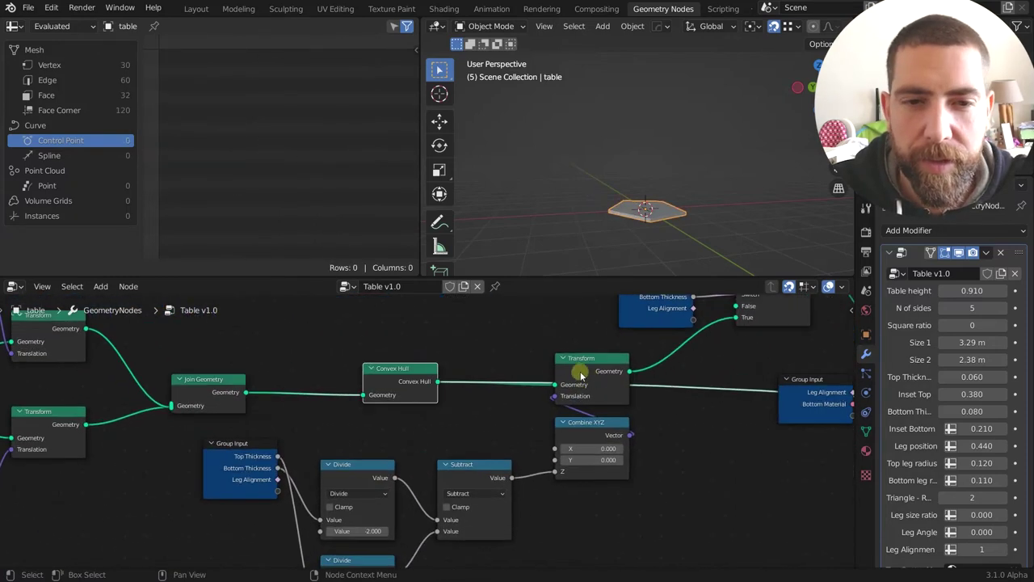
left_click(586, 364, "ctrl+shift")
middle_click_drag(675, 216, 647, 205)
scroll(335, 431, "down", 3)
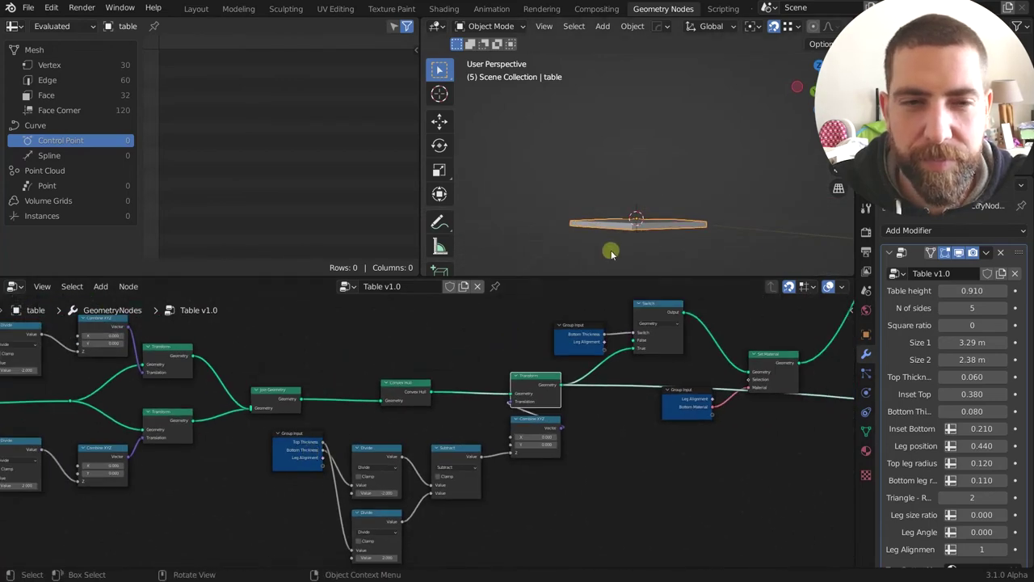
middle_click_drag(301, 443, 302, 446)
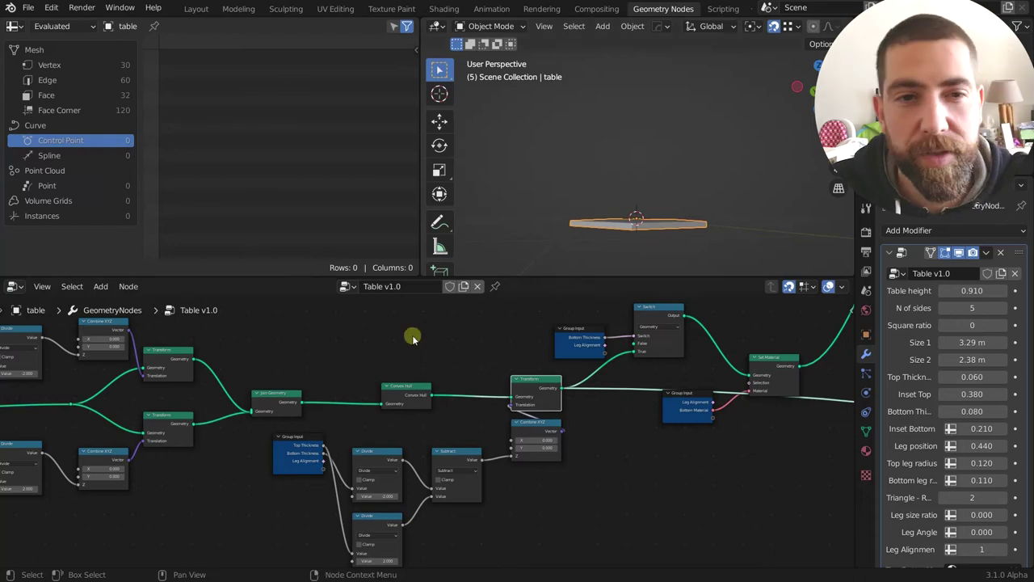
Preview the Geometry Switch node controlled by Bottom Thickness.
scroll(311, 465, "up", 2)
scroll(316, 460, "down", 6)
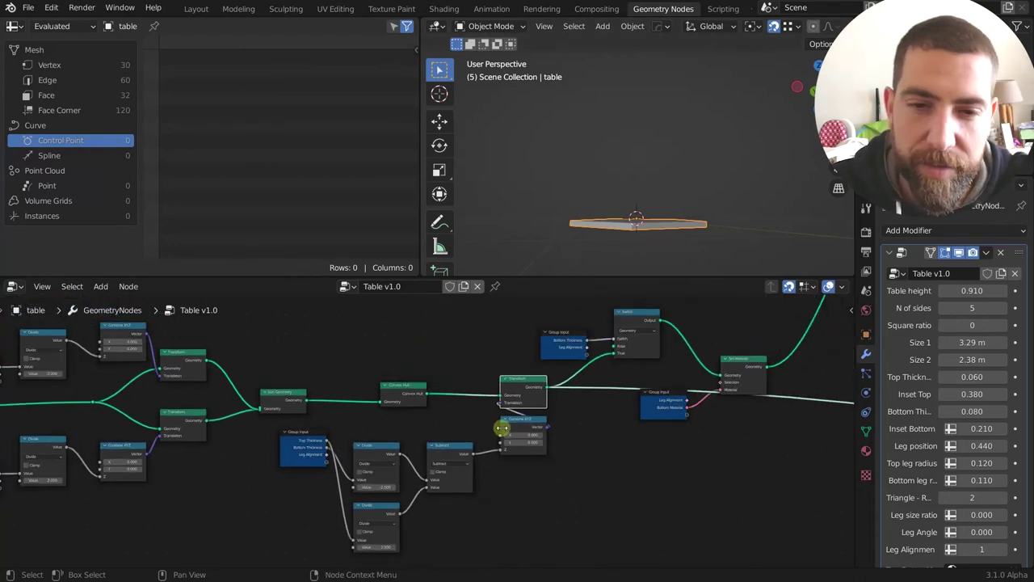
middle_click_drag(588, 418, 526, 434)
scroll(561, 356, "up", 3)
scroll(580, 310, "up", 1)
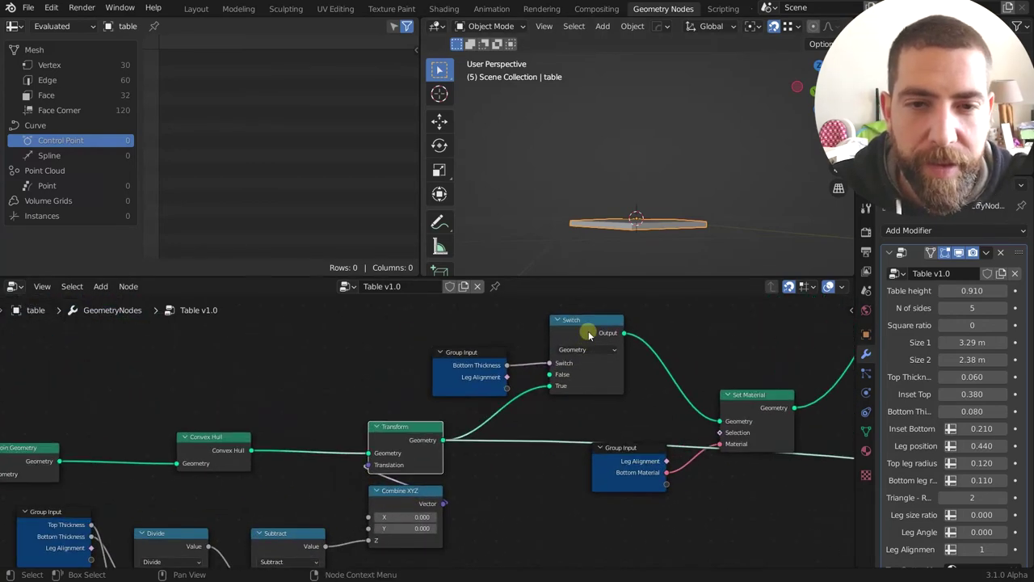
scroll(588, 331, "up", 1)
left_click(589, 330, "ctrl+shift")
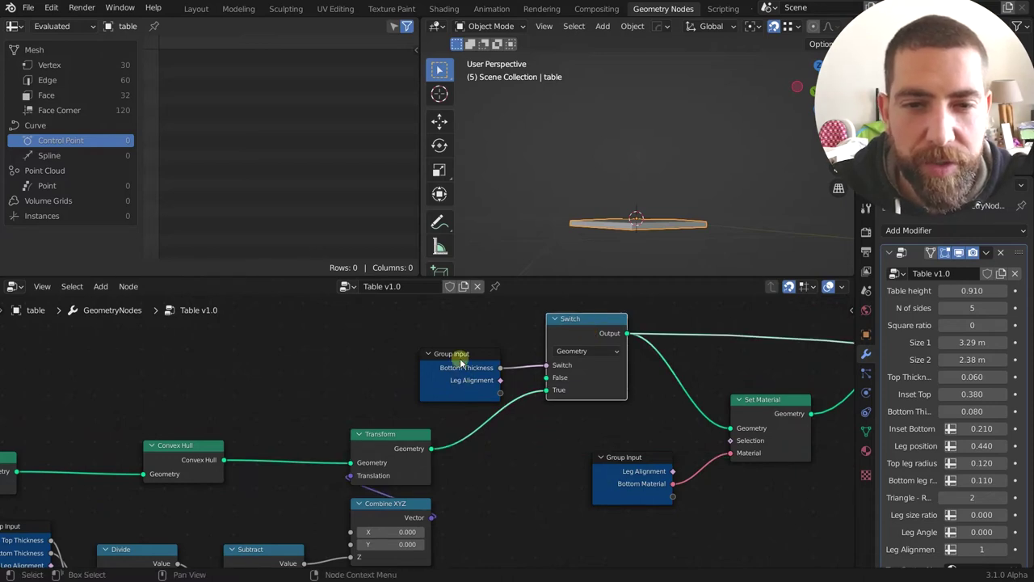
Set Bottom Thickness to 0.000 and inspect how it drives the Switch node's Switch, False and True inputs.
left_click(467, 380)
middle_click_drag(627, 243, 653, 252)
scroll(566, 356, "up", 3)
scroll(524, 390, "up", 2)
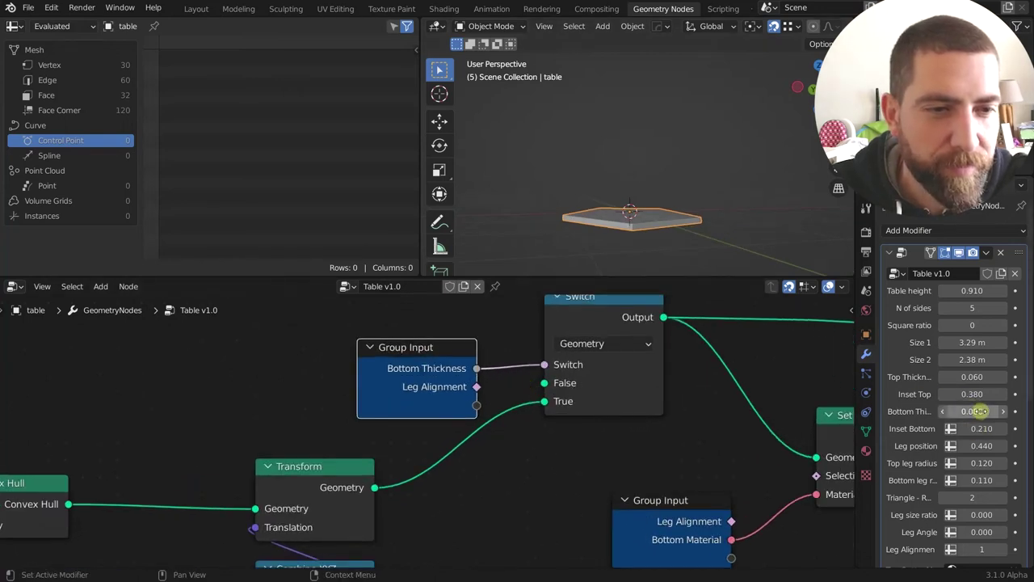
left_click_drag(972, 411, 967, 413)
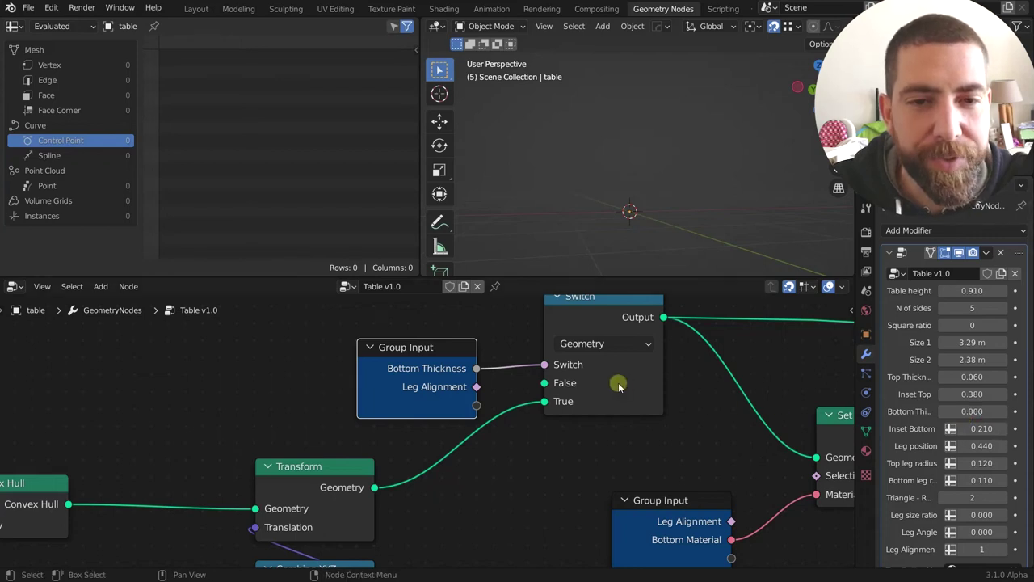
middle_click_drag(618, 382, 576, 383)
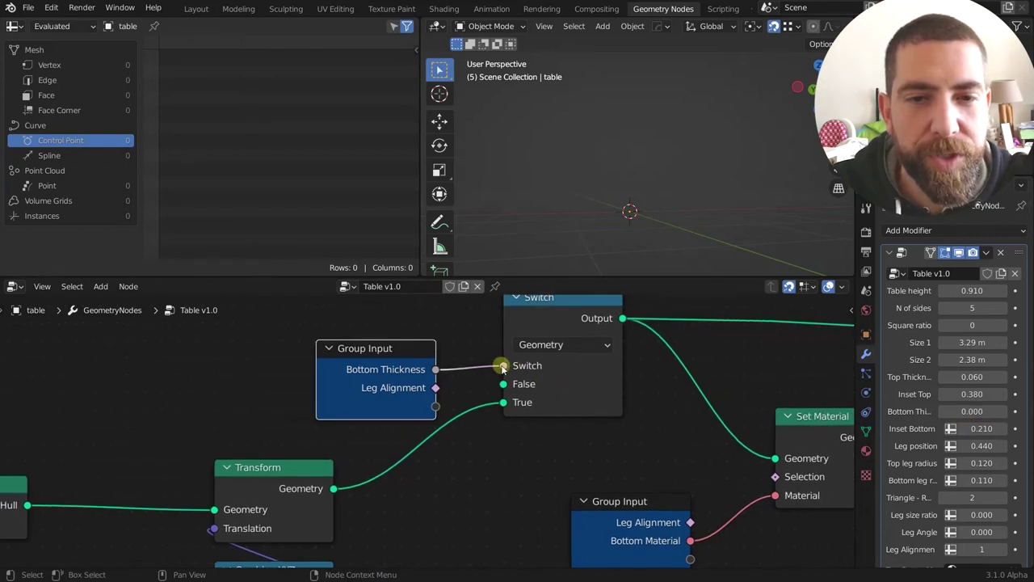
mouse_move(503, 367)
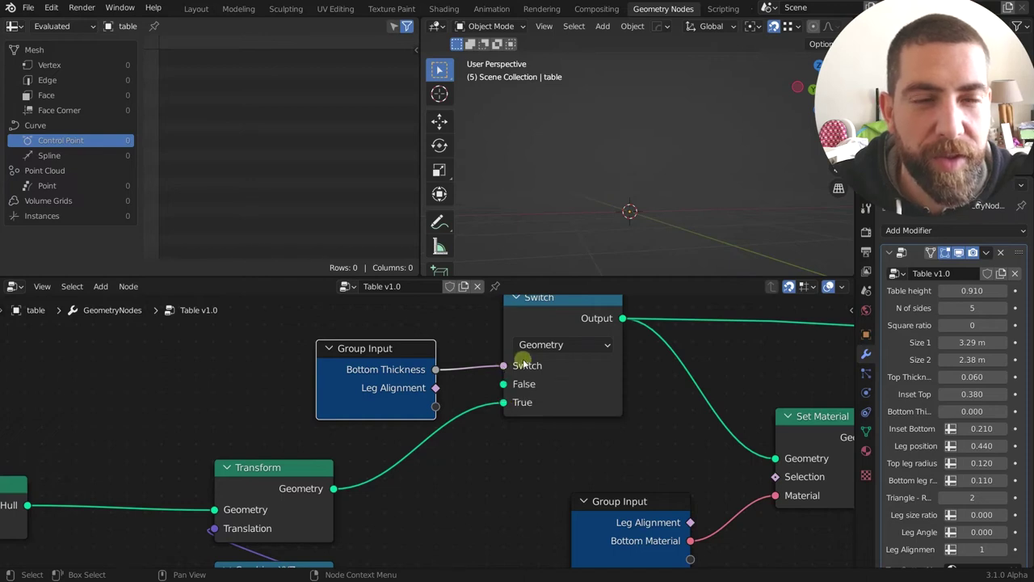
scroll(490, 386, "down", 2)
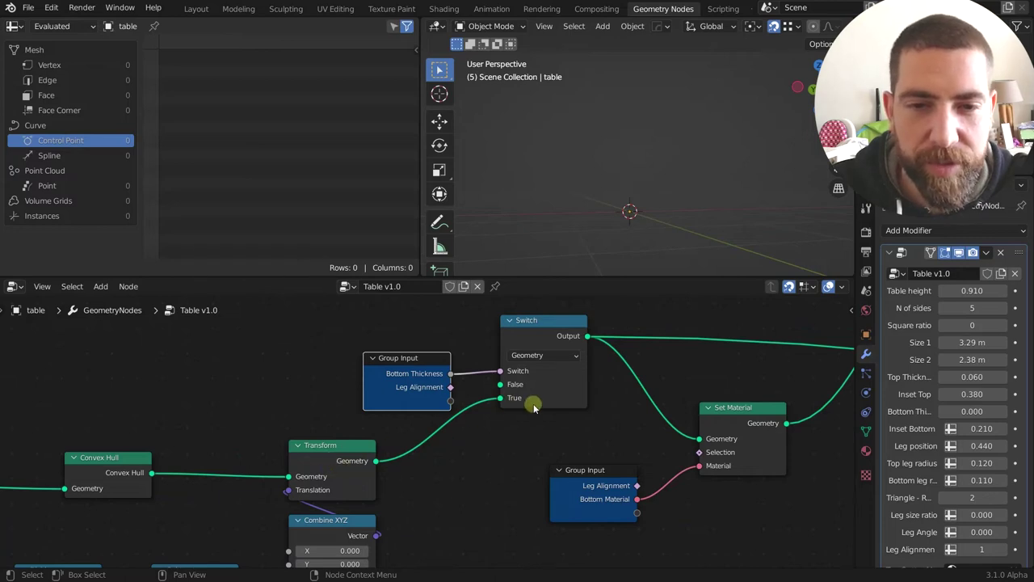
scroll(531, 404, "up", 3)
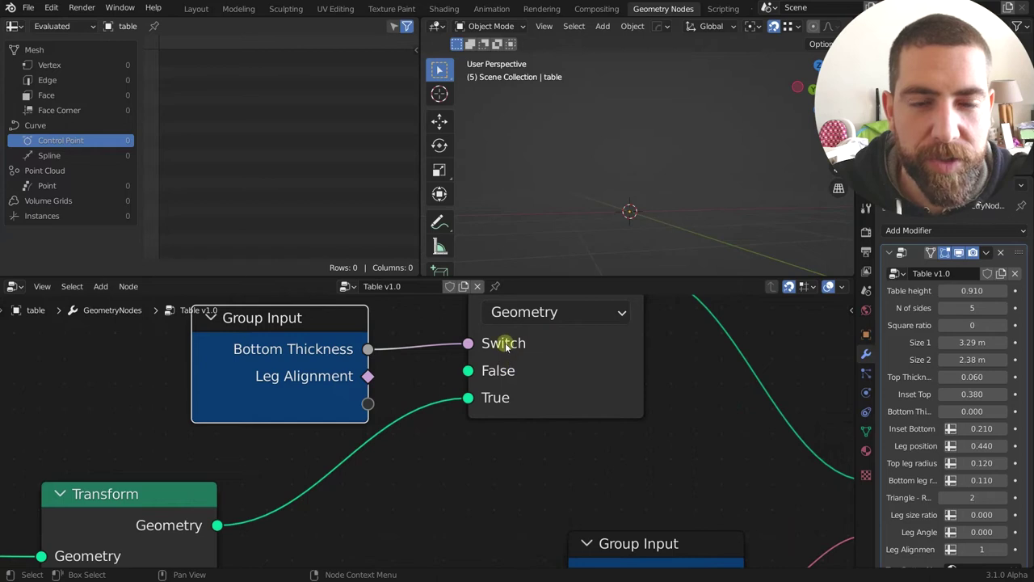
scroll(536, 379, "down", 3)
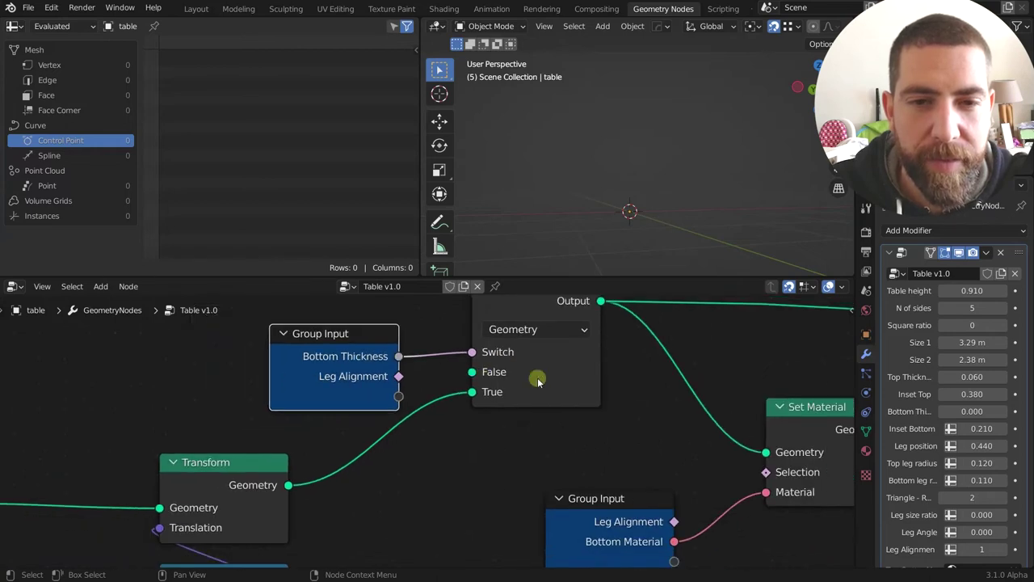
left_click(480, 372)
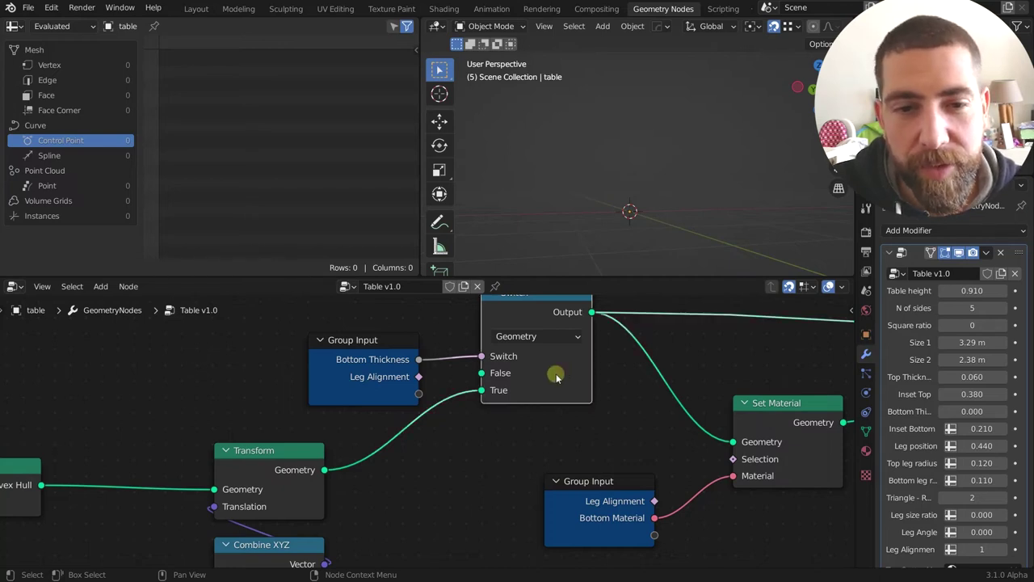
Preview the Set Material node that assigns the Bottom Material after the Bottom Thickness Switch.
scroll(556, 370, "down", 2)
middle_click_drag(525, 377, 340, 390)
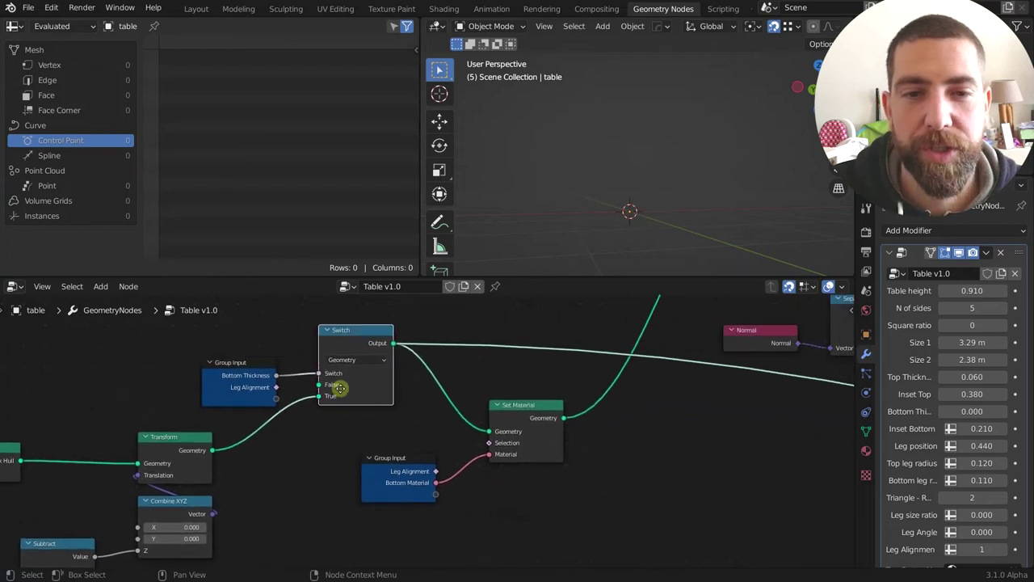
scroll(345, 391, "down", 2)
middle_click_drag(536, 407, 494, 417)
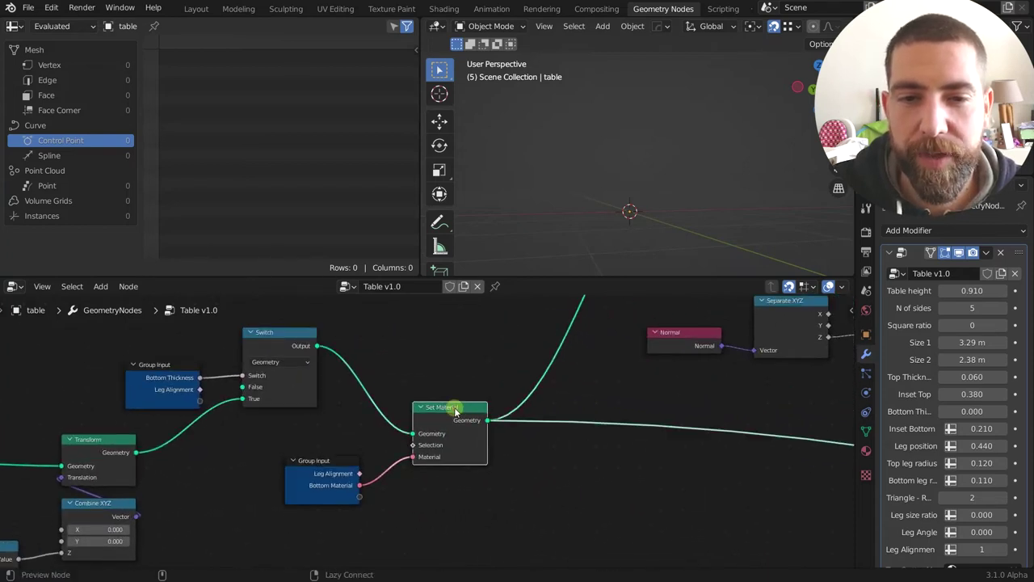
Preview the Join Geometry node combining the tabletop and bottom slab, and set Bottom Thickness to 0.080.
scroll(461, 412, "down", 4)
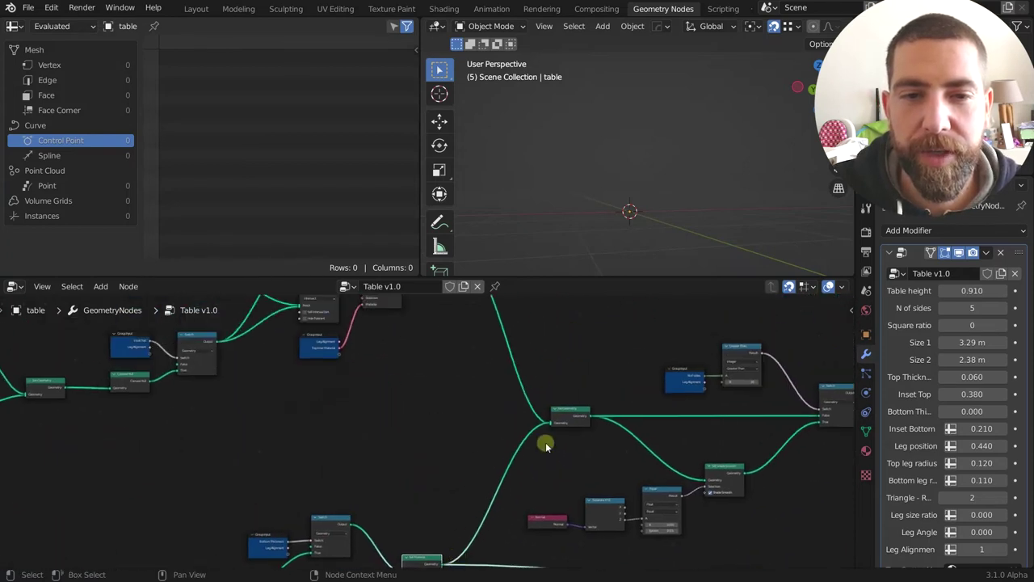
left_click(577, 411, "ctrl+shift")
scroll(610, 236, "up", 2)
scroll(627, 202, "down", 1)
middle_click_drag(628, 234, 663, 185)
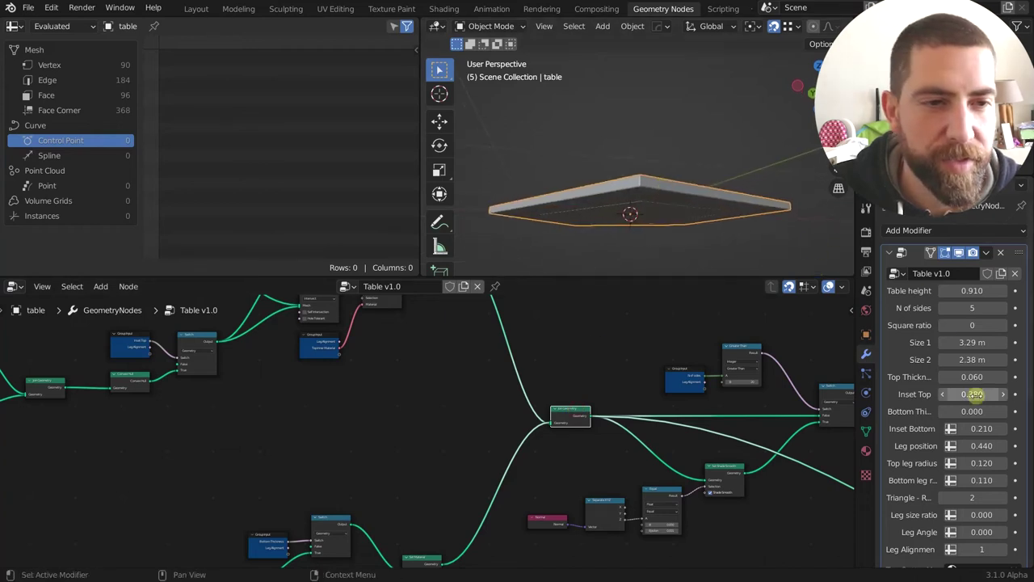
left_click_drag(976, 409, 985, 410)
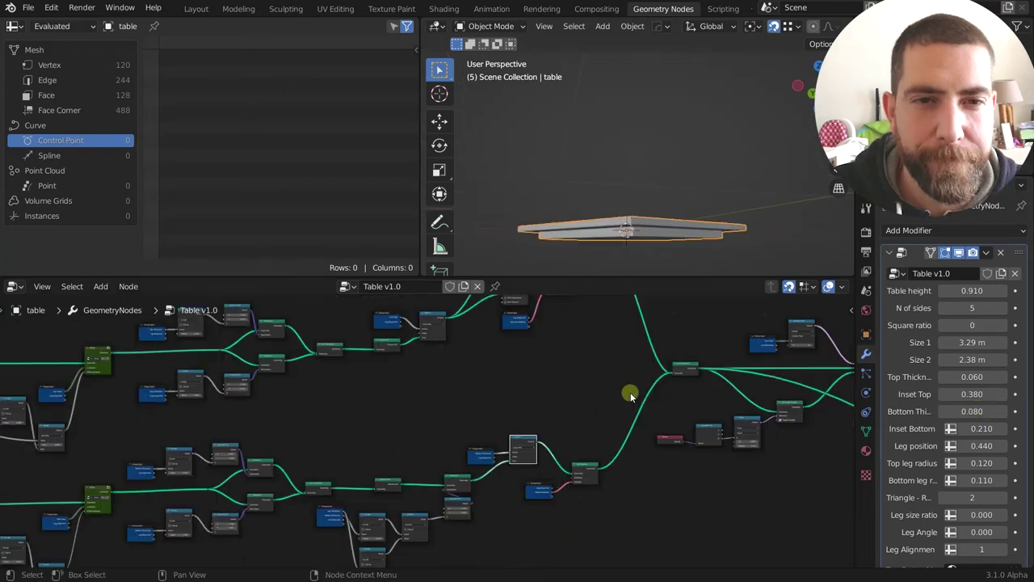
Locate the leg position branch below the Bottom Thickness branch and select the Geometry Switch fed by its two Offset groups.
middle_click_drag(630, 393, 631, 371)
scroll(525, 380, "up", 7)
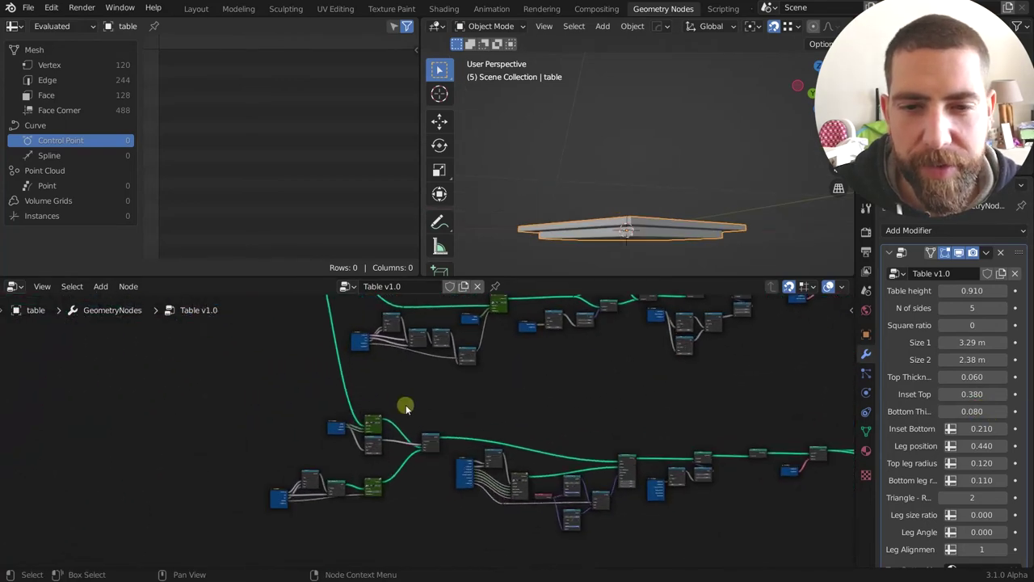
middle_click_drag(407, 406, 505, 442)
scroll(505, 441, "down", 7)
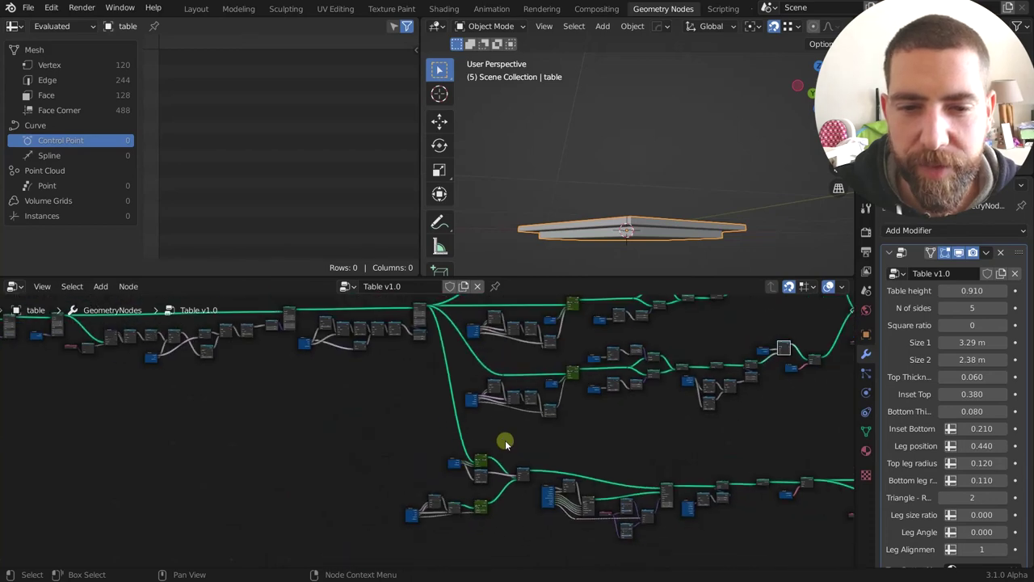
scroll(505, 440, "up", 5)
scroll(482, 457, "up", 2)
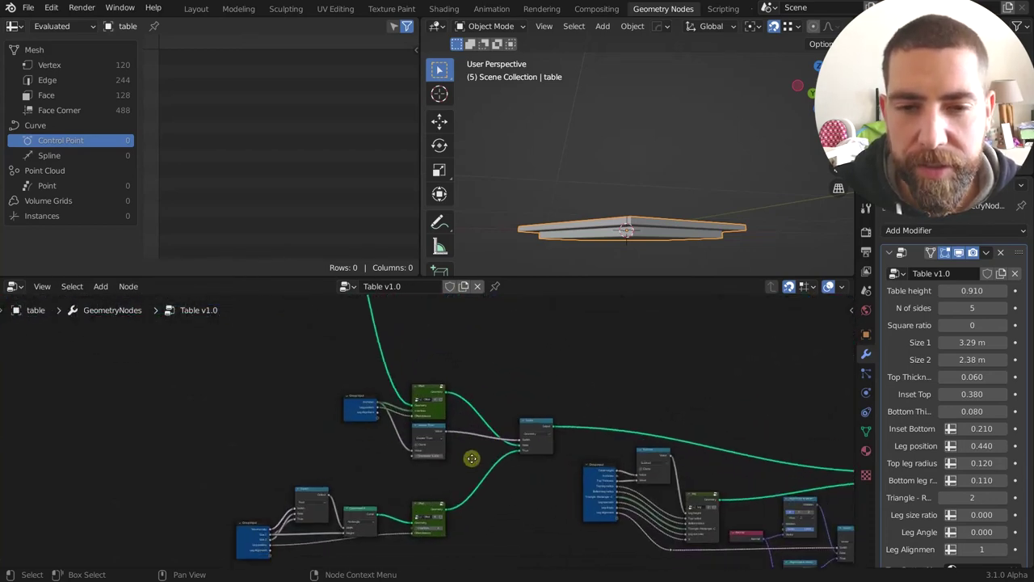
middle_click_drag(471, 457, 500, 432)
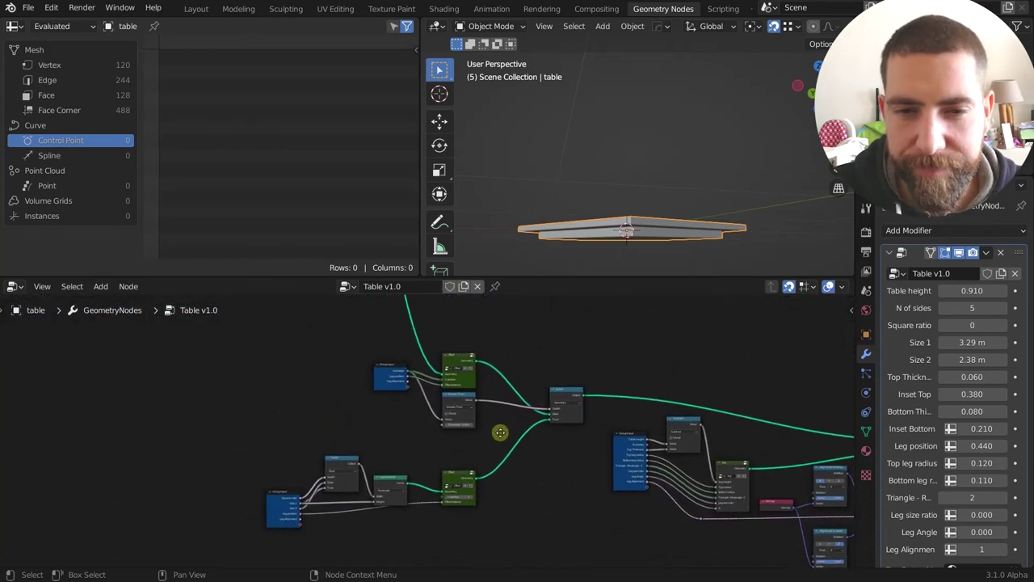
scroll(500, 432, "up", 3)
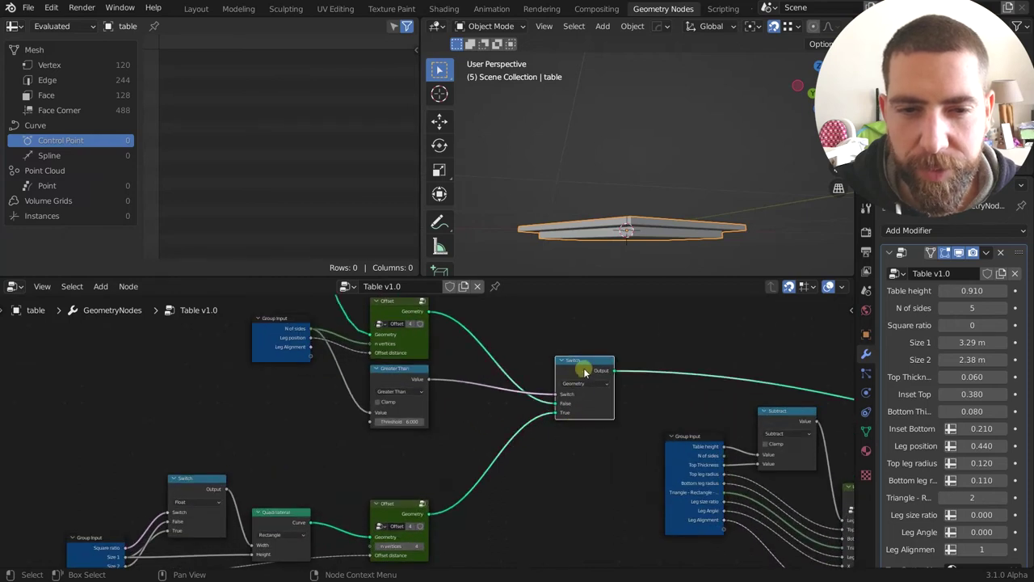
middle_click_drag(573, 448, 529, 471)
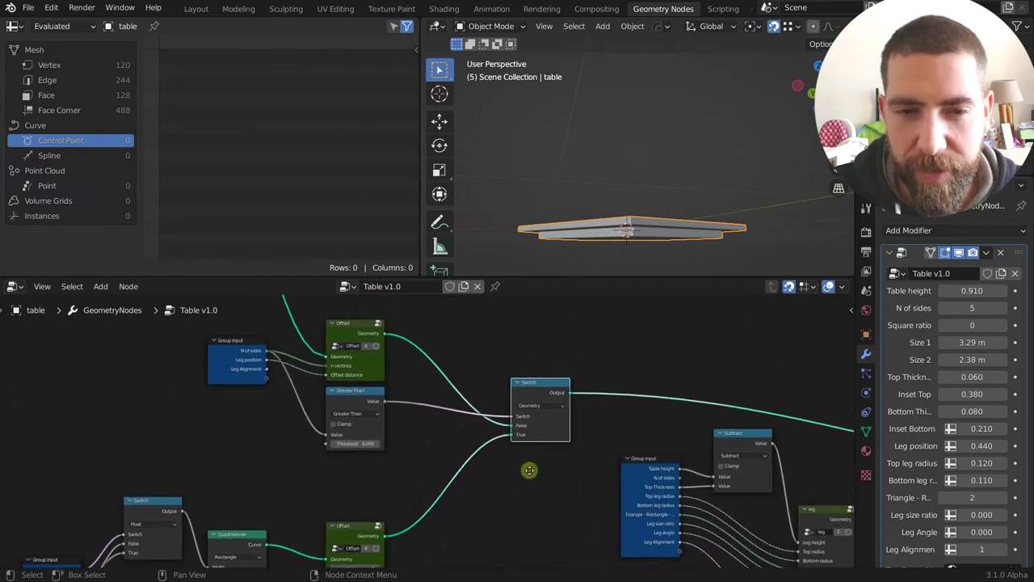
Examine the Greater Than node that compares N of sides with its threshold and controls the leg position Switch.
scroll(530, 420, "up", 5)
middle_click_drag(530, 385, 550, 412)
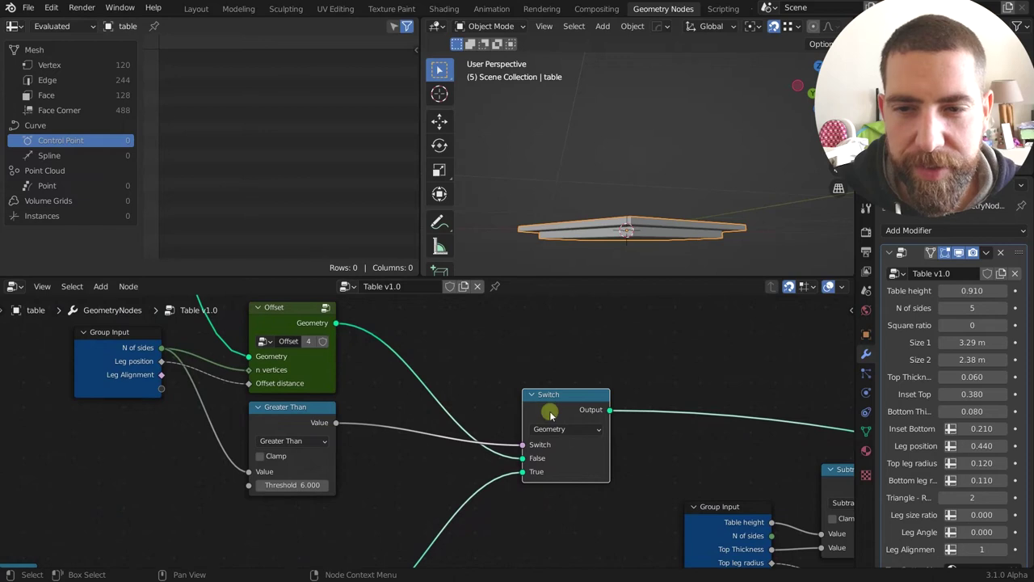
scroll(286, 471, "down", 2)
scroll(255, 446, "up", 1)
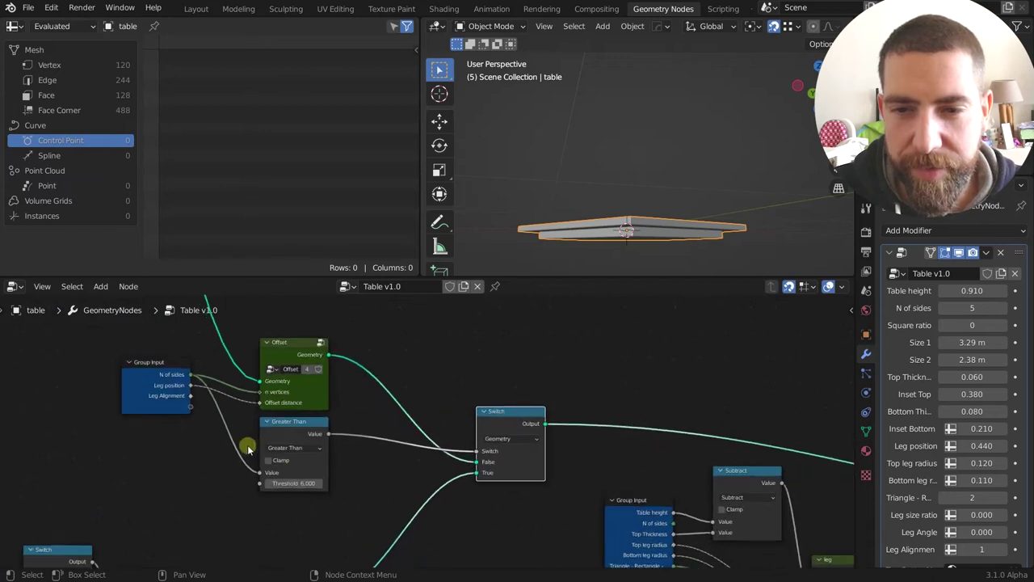
scroll(299, 467, "up", 3)
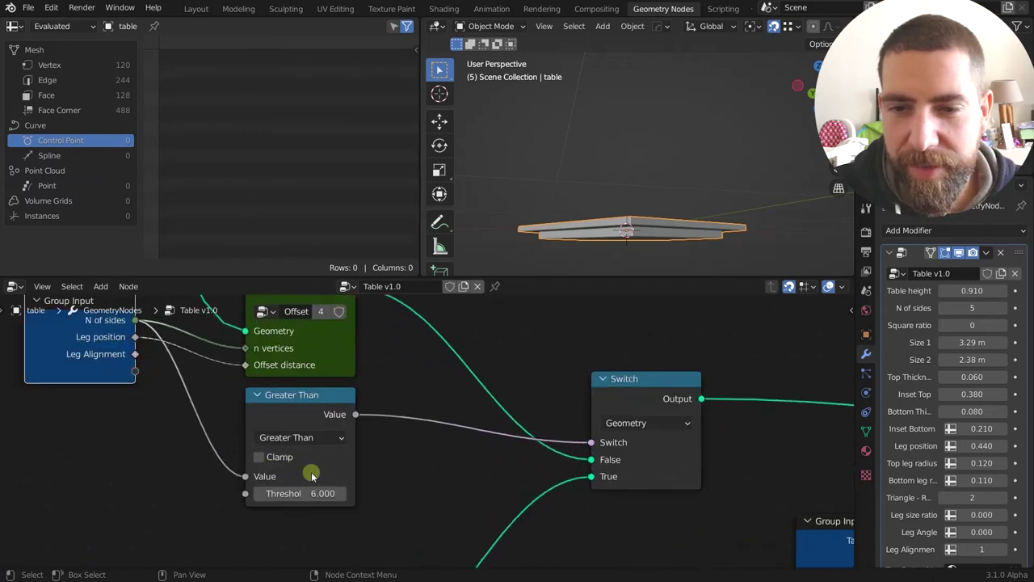
Set N of sides to 9 while viewing the tabletop from above.
scroll(311, 463, "down", 1)
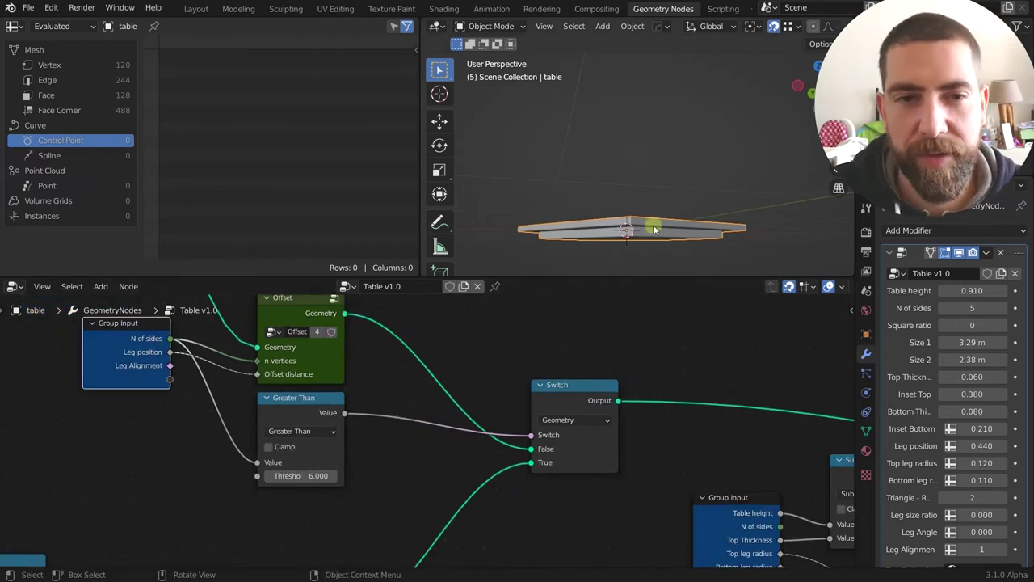
middle_click_drag(653, 224, 660, 299)
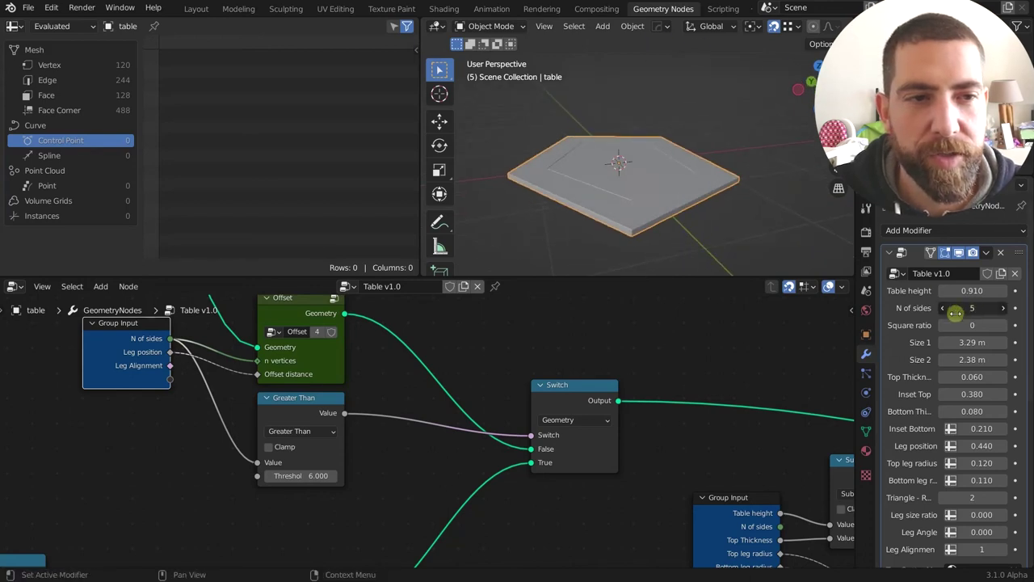
mouse_move(951, 314)
left_mouse_down()
mouse_move(913, 314)
mouse_move(955, 313)
left_mouse_up()
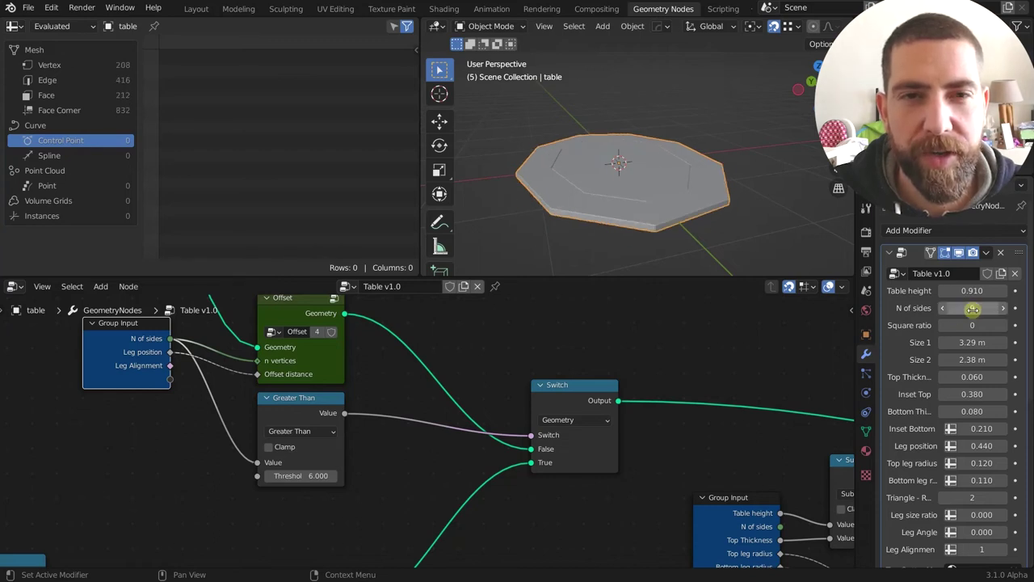
Examine which Offset branches feed the False and True inputs of the leg position Switch.
scroll(412, 404, "down", 3)
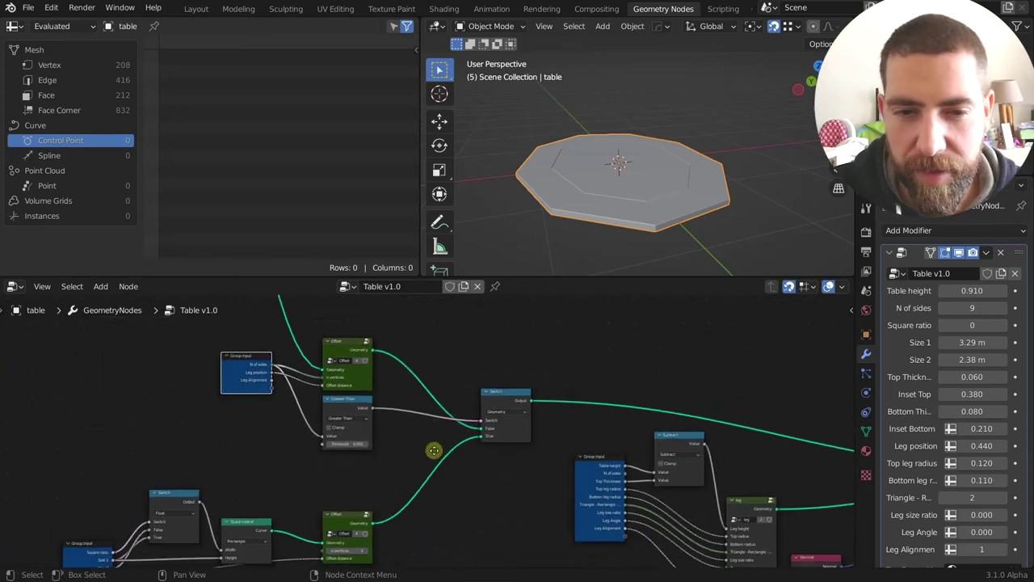
scroll(434, 450, "up", 2)
scroll(526, 381, "up", 2)
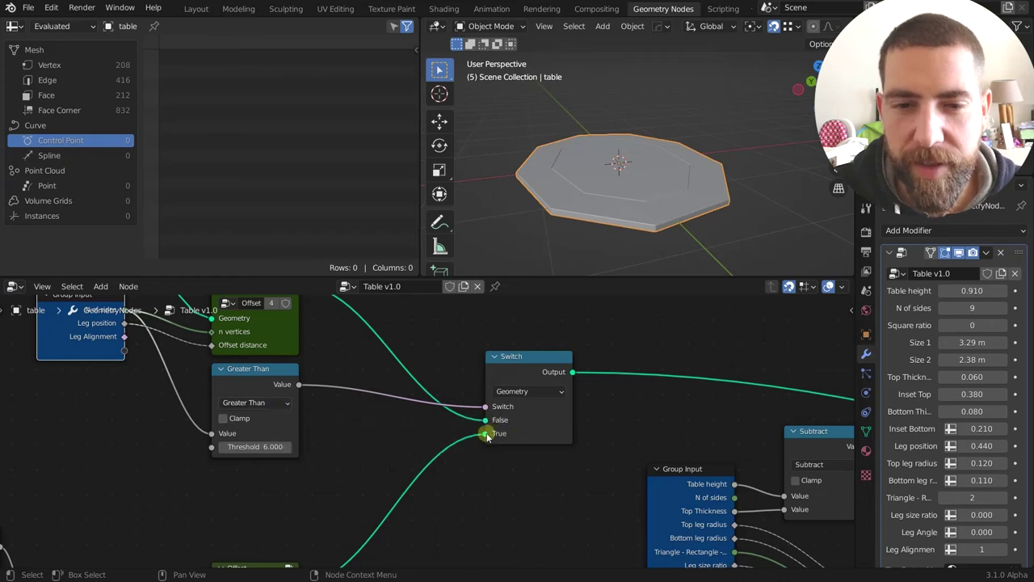
scroll(487, 436, "down", 2)
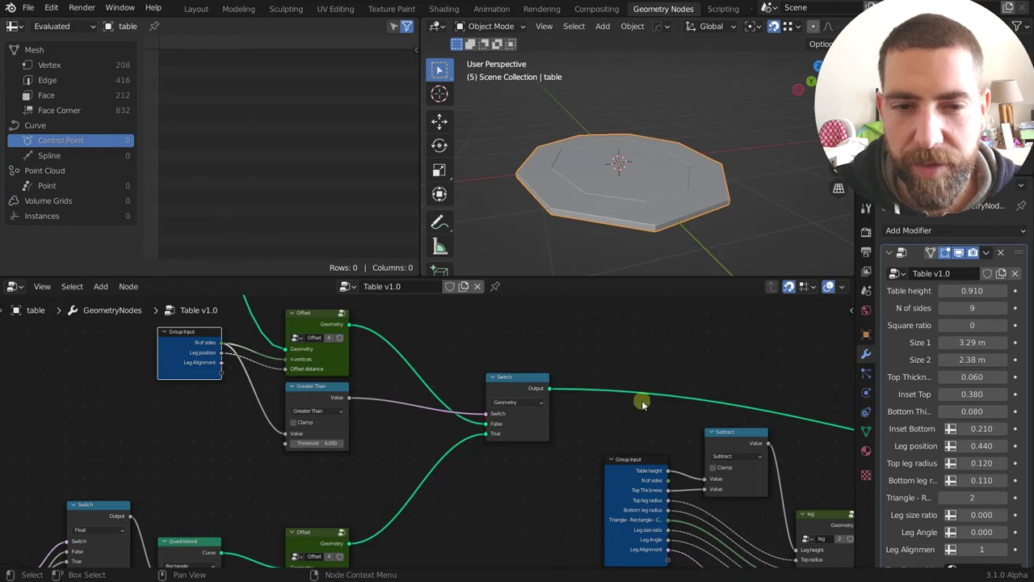
scroll(642, 400, "down", 6)
middle_click_drag(517, 348, 543, 346)
scroll(517, 372, "up", 6)
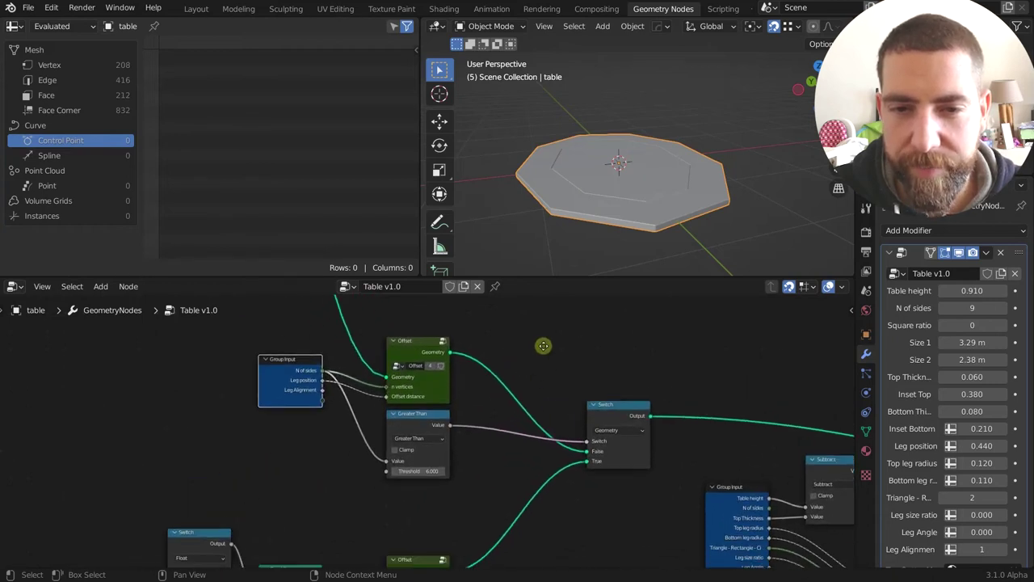
scroll(543, 346, "down", 4)
scroll(472, 367, "up", 4)
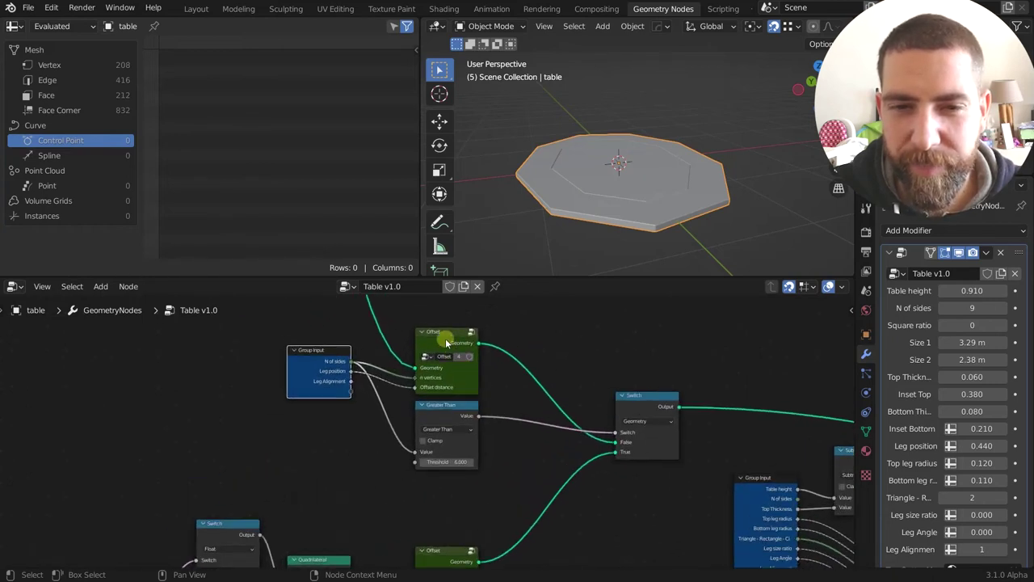
scroll(445, 337, "down", 1)
scroll(445, 338, "down", 2)
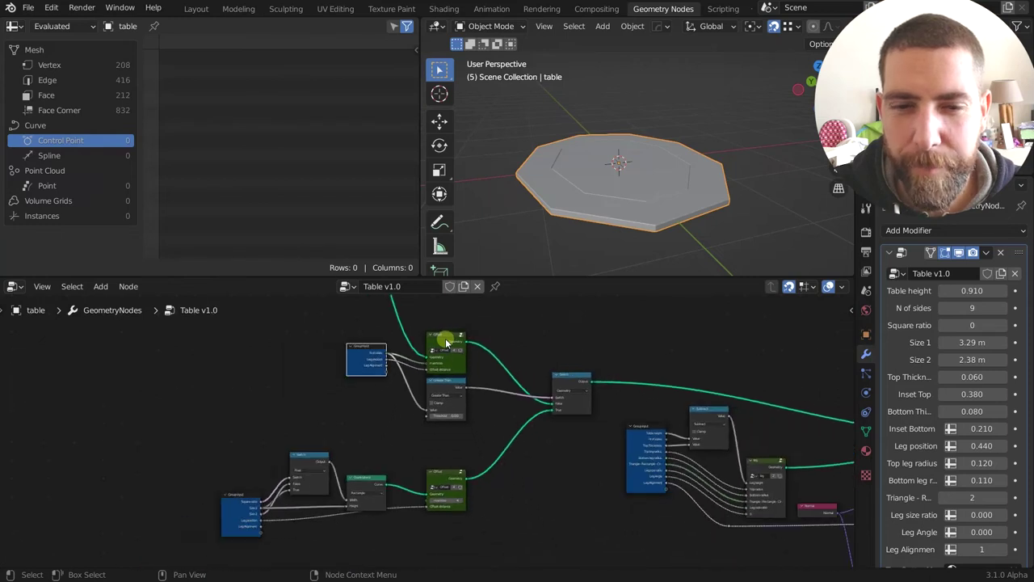
scroll(446, 343, "up", 1)
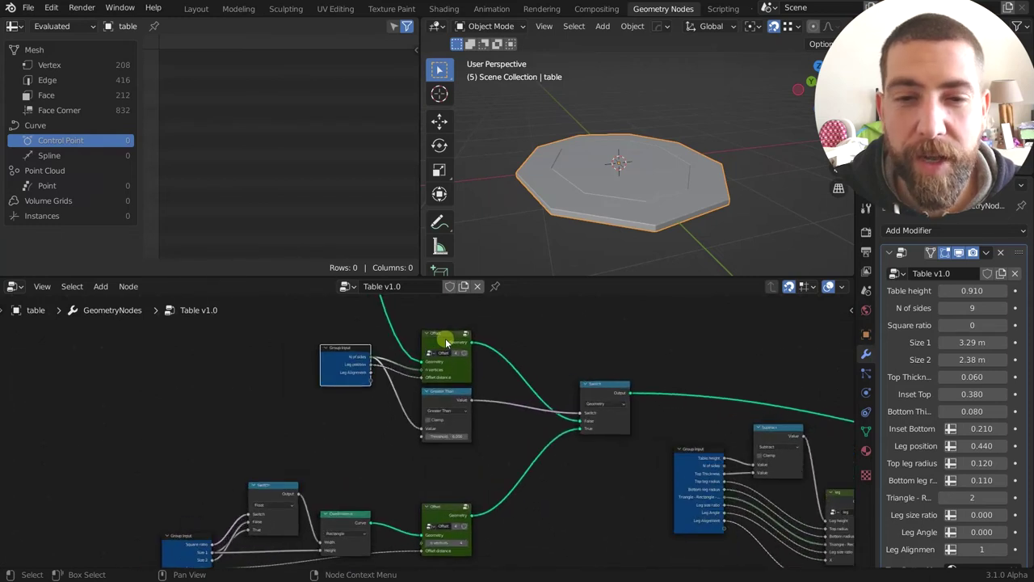
View the table from below and recheck the Greater Than node's Threshold value.
middle_click_drag(593, 177, 664, 198)
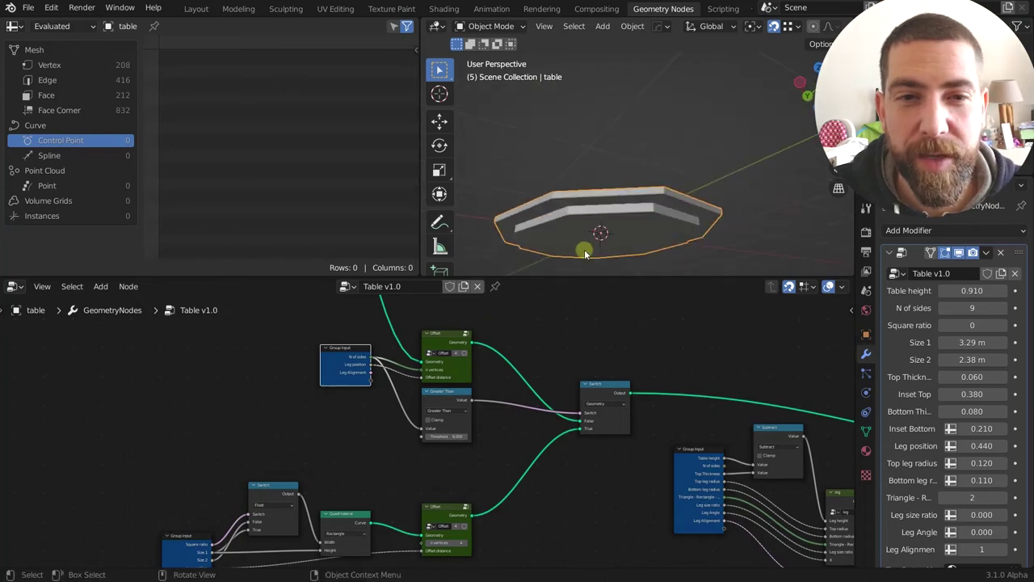
scroll(456, 437, "up", 3)
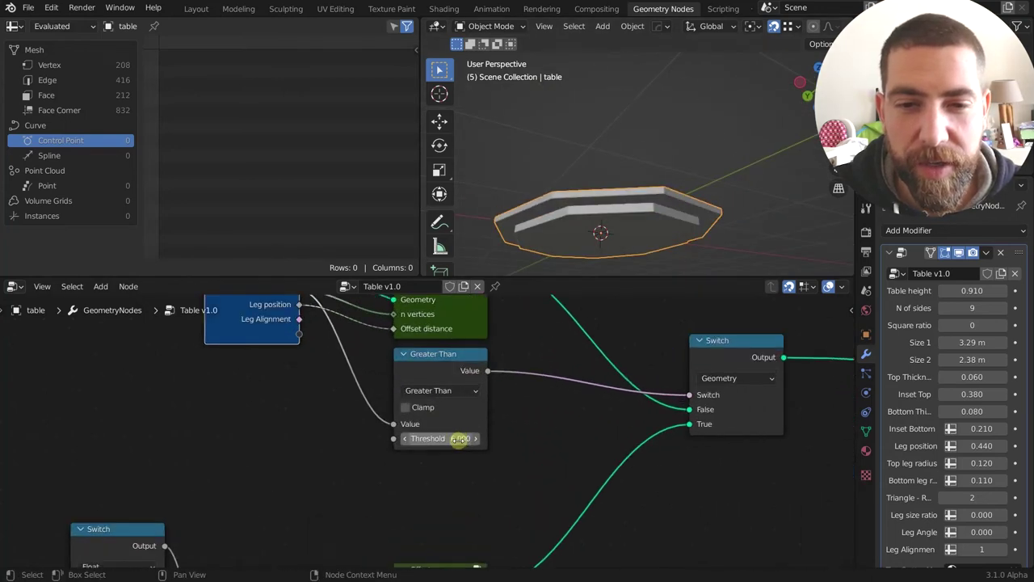
scroll(457, 438, "down", 1)
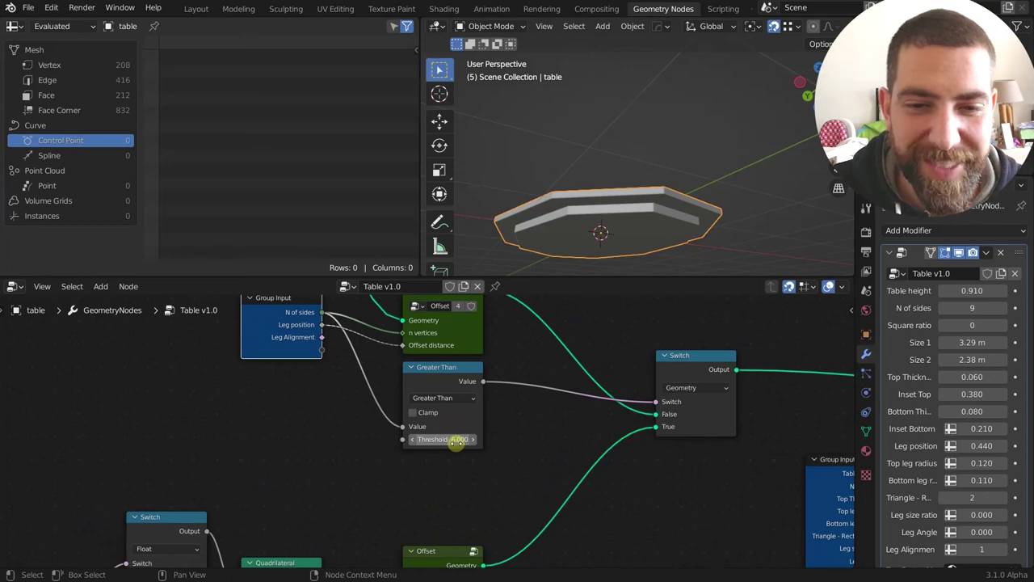
Set N of sides to 3 and preview the final node so the complete table with legs is displayed.
left_click_drag(972, 308, 955, 309)
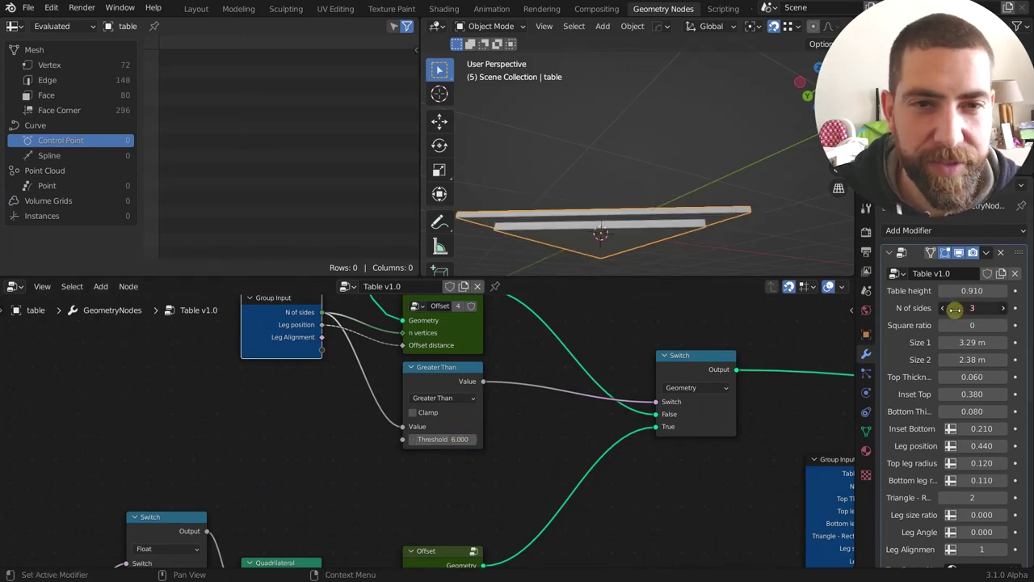
scroll(503, 404, "down", 8)
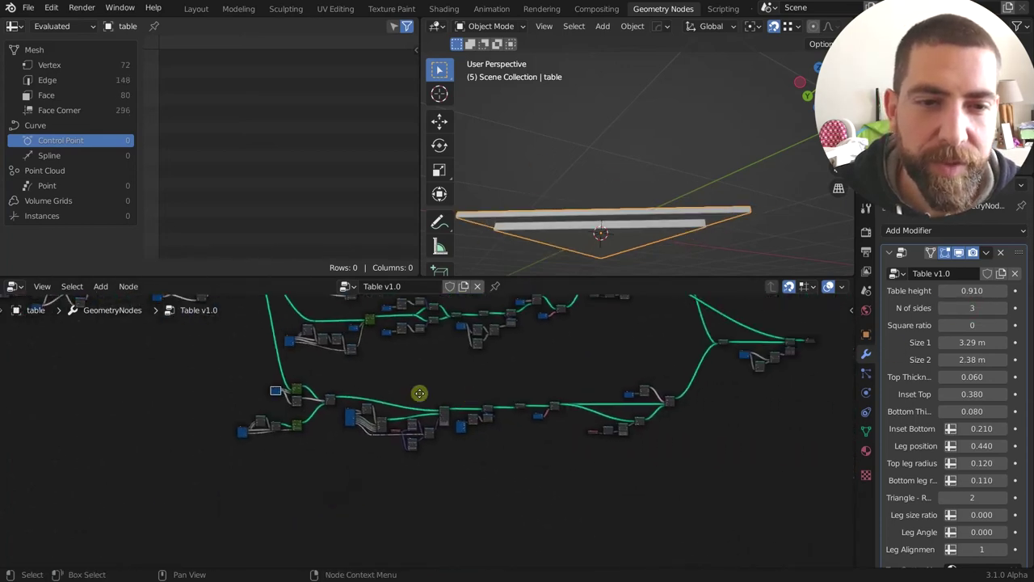
middle_click_drag(420, 392, 389, 391)
left_click(761, 344, "ctrl+shift")
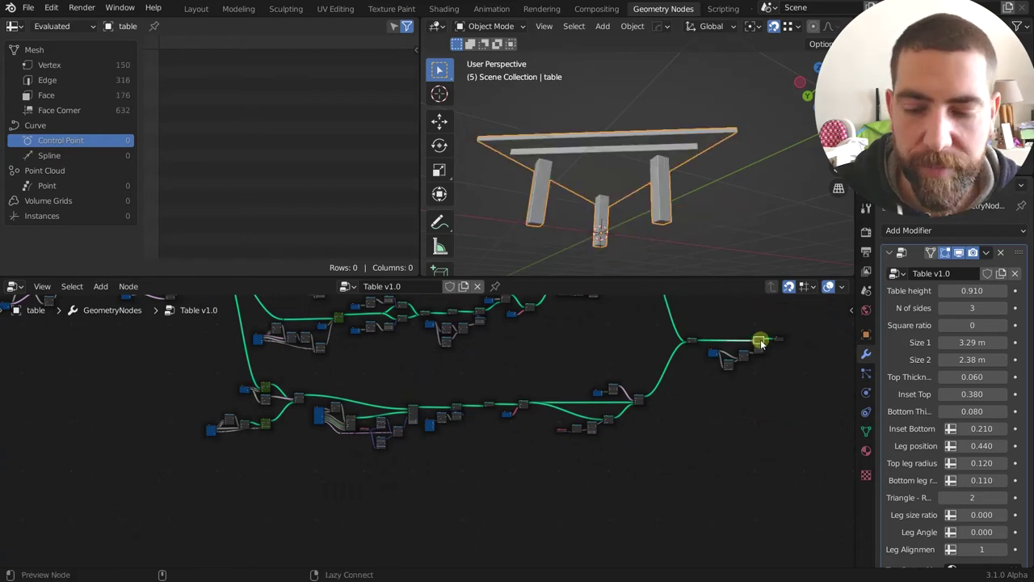
scroll(371, 391, "up", 1)
scroll(371, 390, "up", 1)
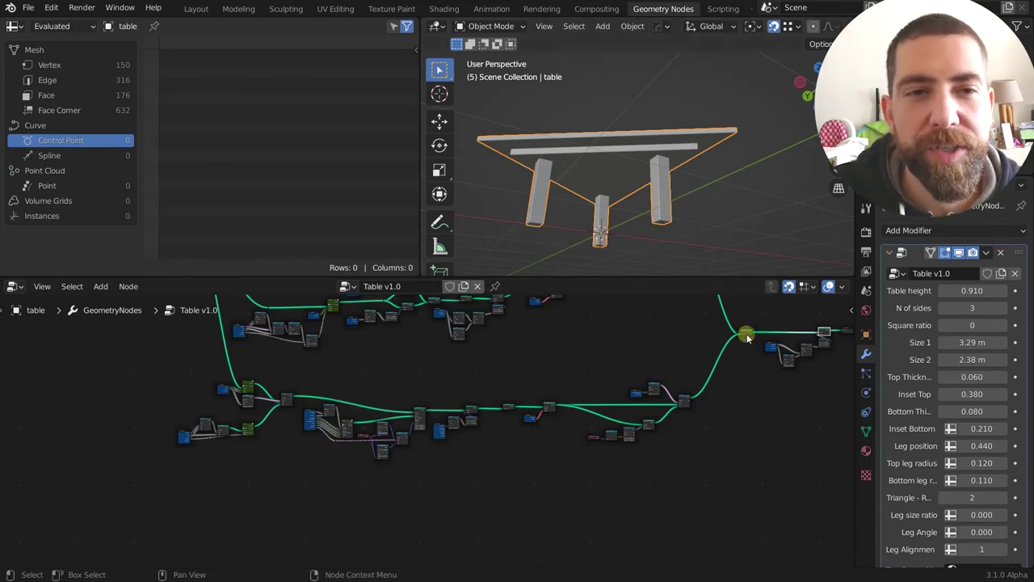
Increase N of sides one at a time to 12 while viewing the legs from below the table.
left_click(1006, 308)
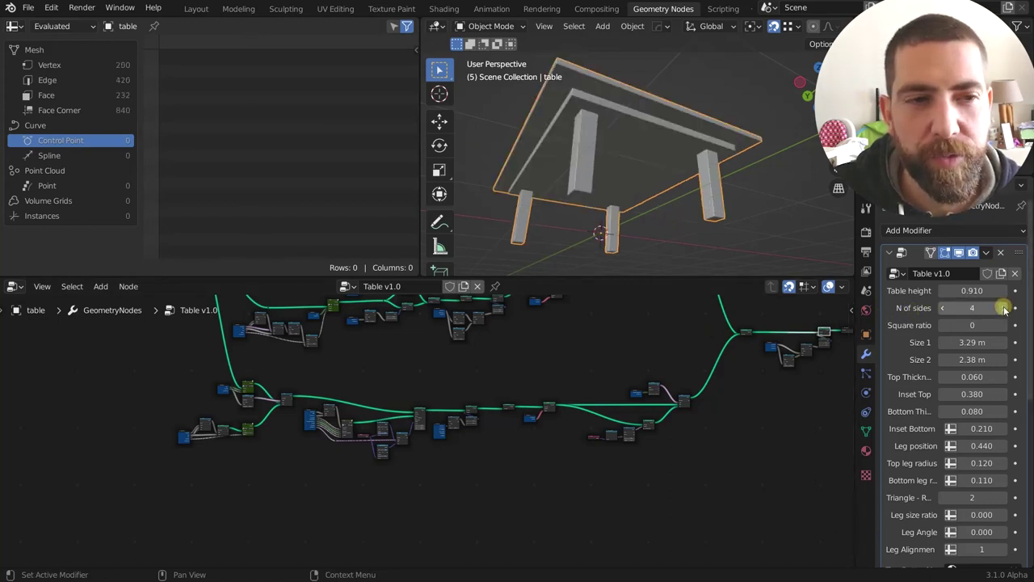
left_click(1006, 308)
middle_click_drag(604, 218, 607, 201)
left_click(1006, 307)
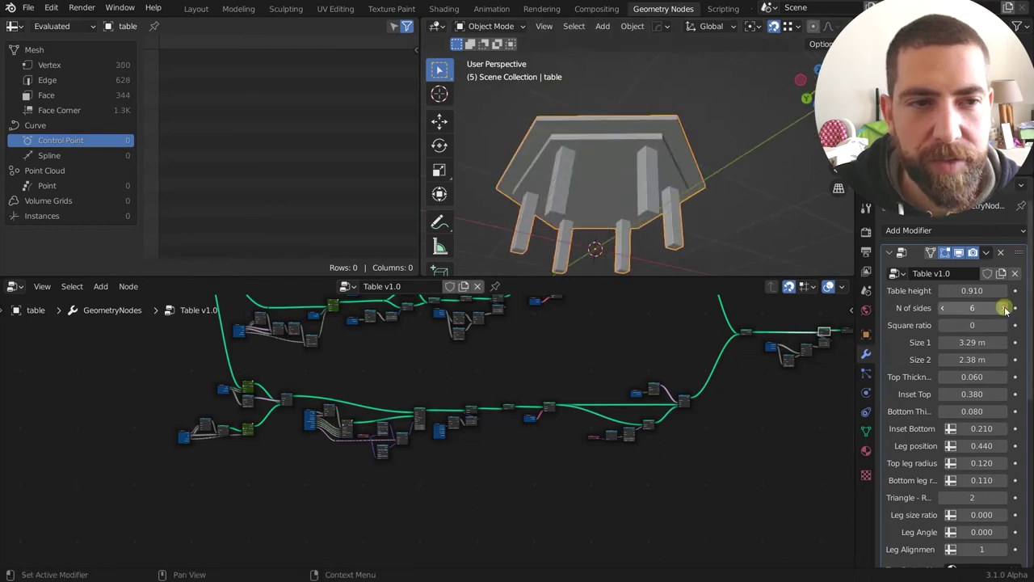
middle_click_drag(663, 174, 722, 150)
left_click(1006, 308)
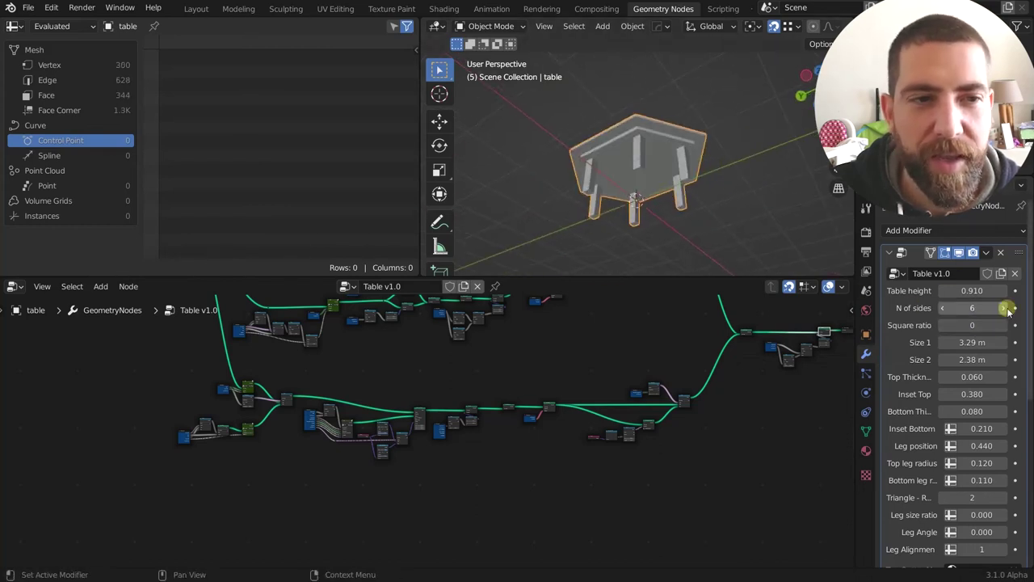
left_click(1005, 308)
left_click(1005, 308)
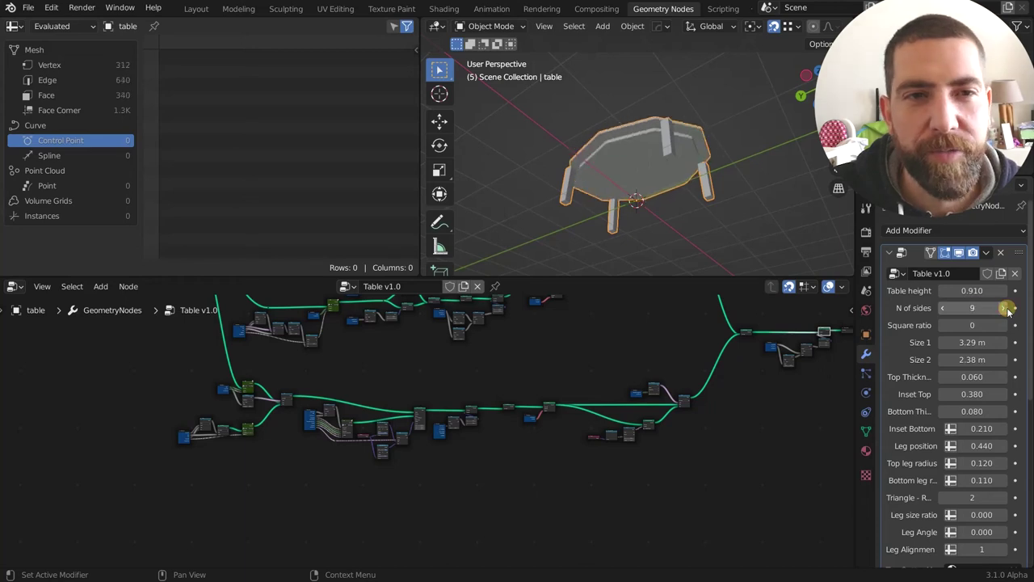
left_click(1005, 308)
left_click(1005, 308)
left_click(1005, 308)
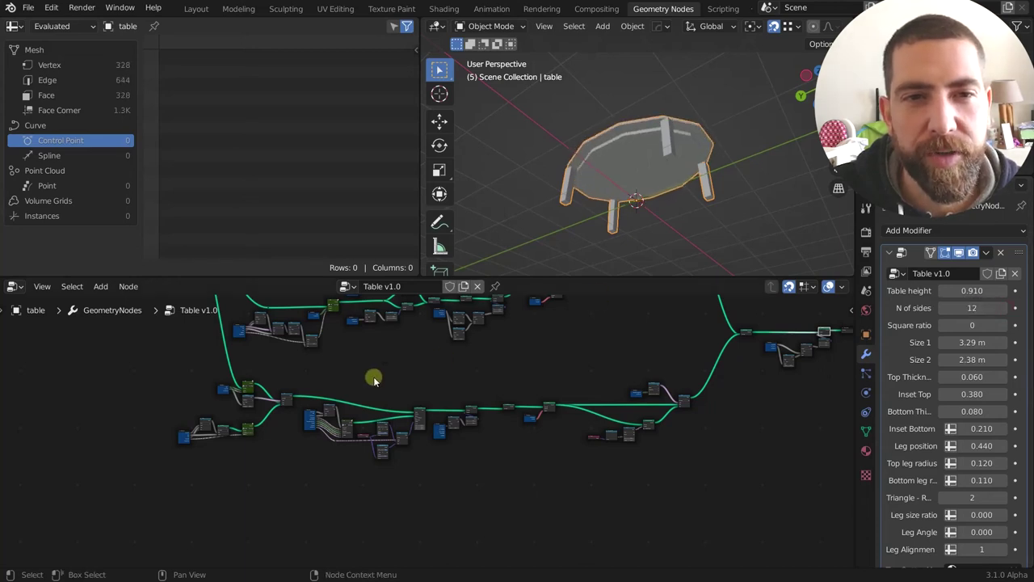
Preview the output of the geometry Switch that chooses between the two leg position Offset branches.
scroll(250, 432, "up", 5)
middle_click_drag(265, 433, 366, 485)
scroll(367, 404, "up", 4)
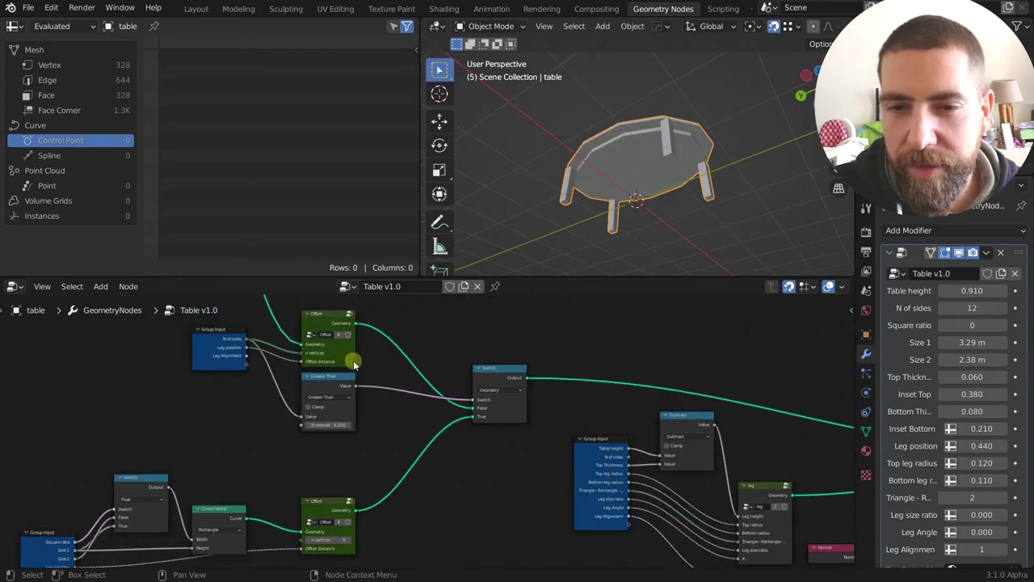
left_click_drag(378, 318, 210, 422)
middle_click_drag(666, 151, 669, 170)
scroll(322, 330, "up", 5)
scroll(307, 319, "down", 1)
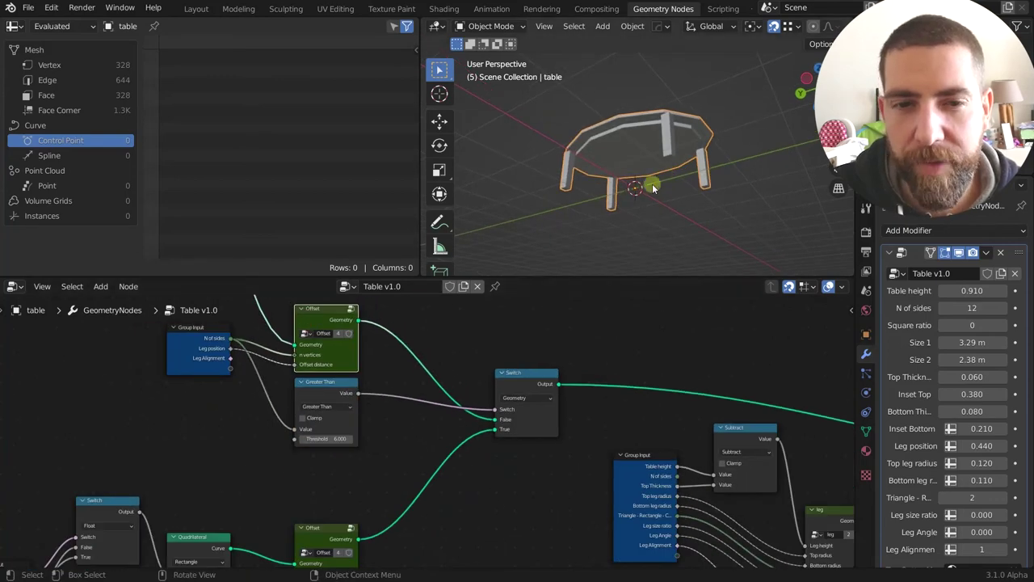
left_click(539, 376, "ctrl+shift")
Set N of sides to 5 while previewing the leg position curve.
left_click(342, 346)
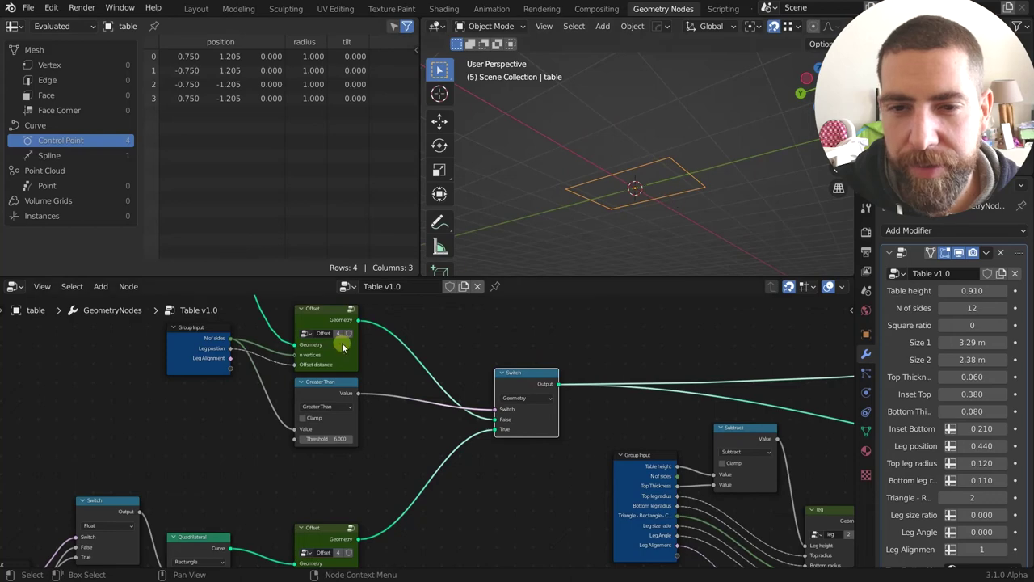
left_click(944, 307)
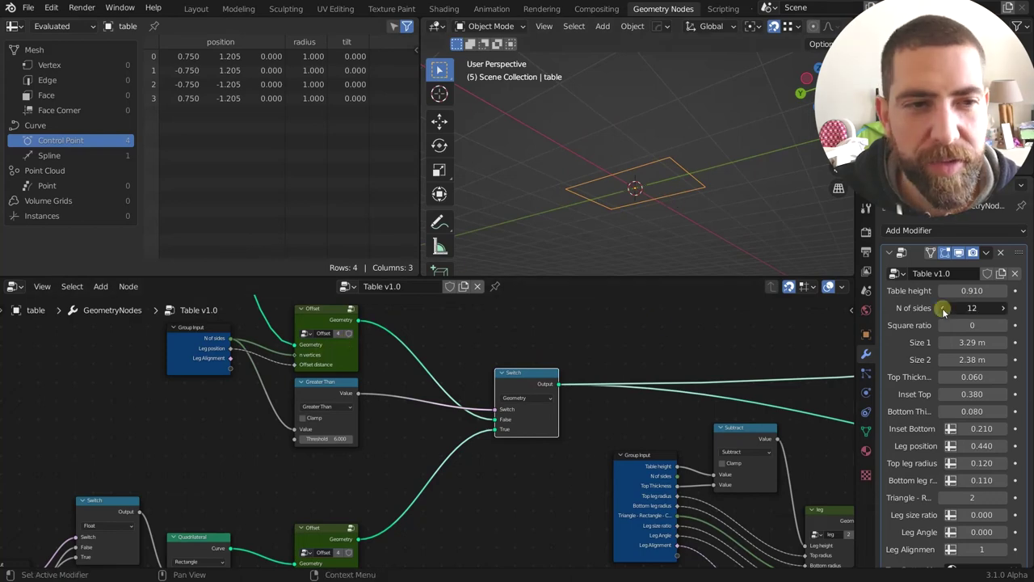
type("5")
key("Return")
Examine the Greater Than comparison and the Quadrilateral branch that feeds the Switch's True input.
scroll(381, 358, "down", 1)
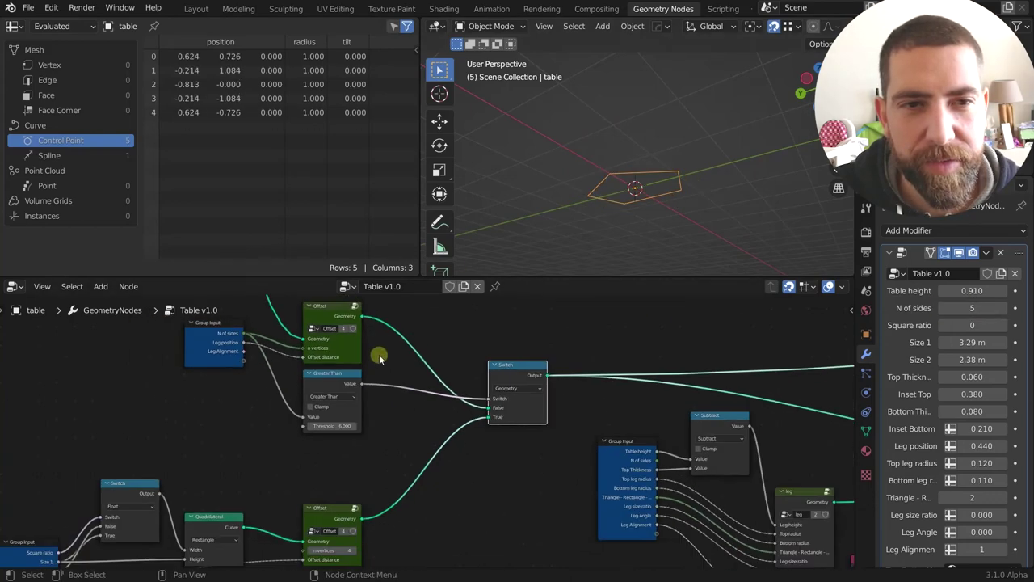
scroll(381, 358, "up", 4)
middle_click_drag(369, 456, 450, 423)
scroll(457, 422, "down", 2)
scroll(457, 421, "down", 2)
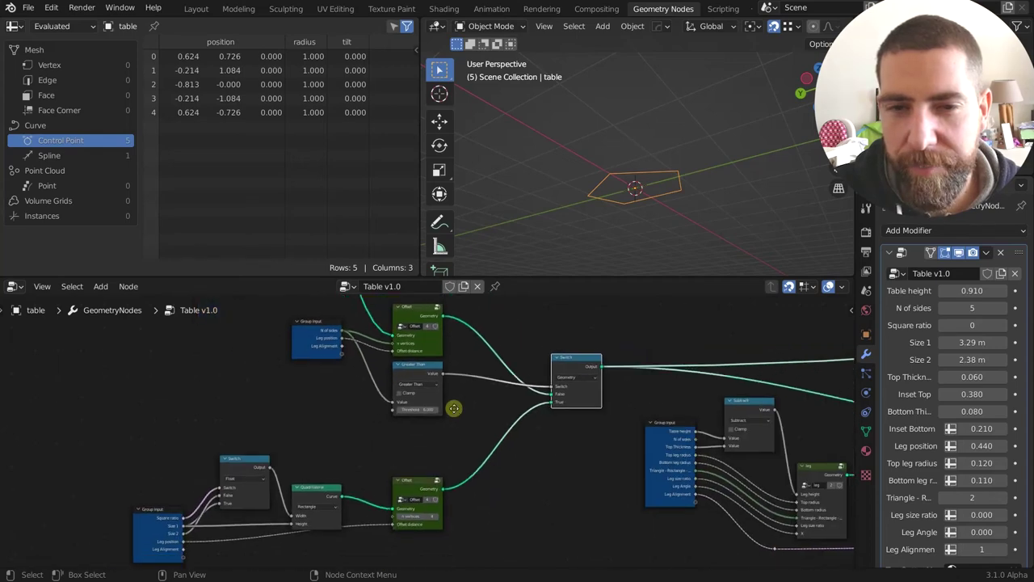
scroll(406, 356, "up", 3)
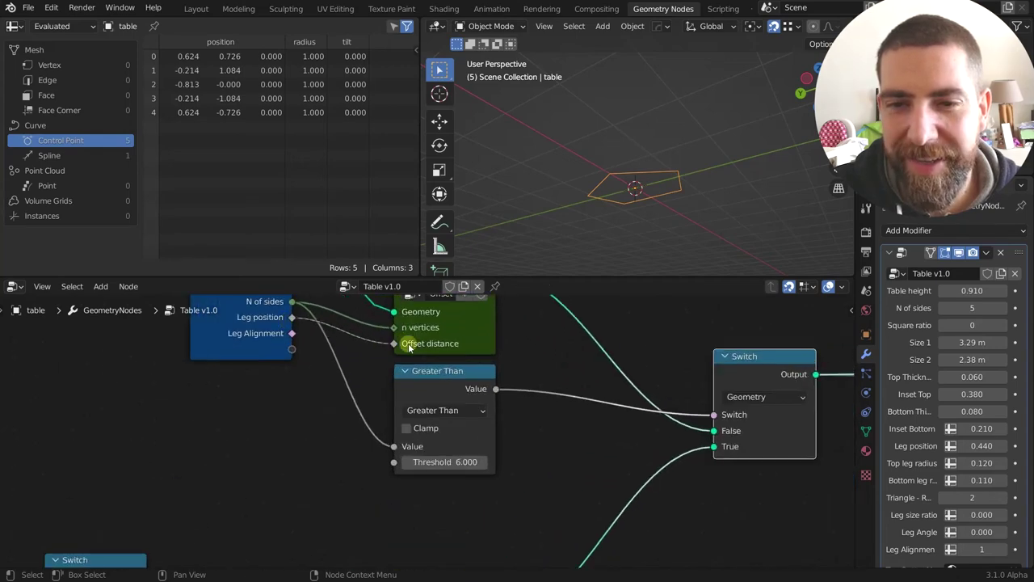
scroll(785, 388, "down", 4)
scroll(589, 423, "up", 2)
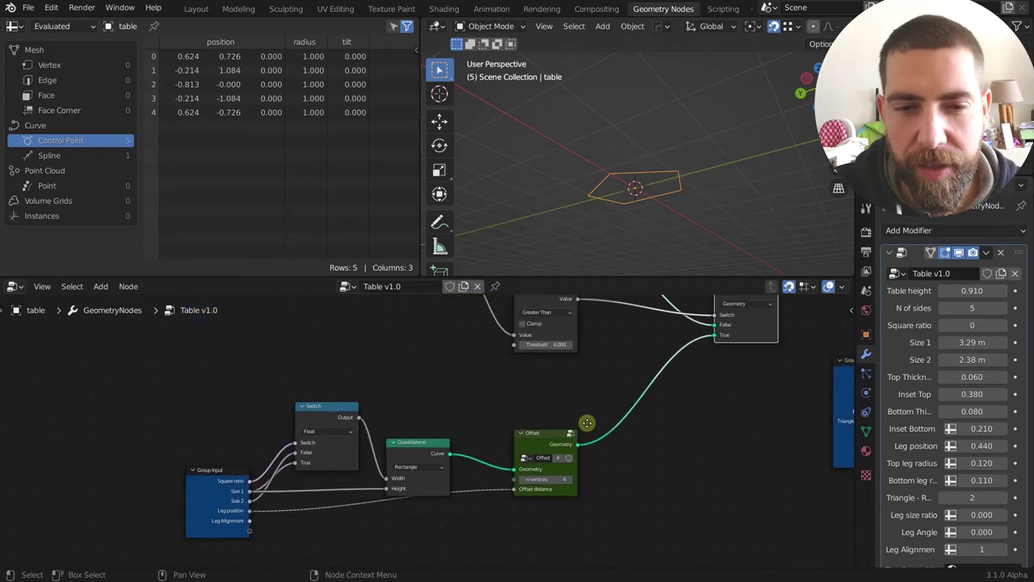
Shift the Quadrilateral and Float Switch nodes upward to clear the Leg position link to Offset distance, and select that branch's Group Input.
left_click_drag(392, 445, 413, 421)
left_click_drag(280, 401, 282, 388)
middle_click_drag(283, 526, 260, 471)
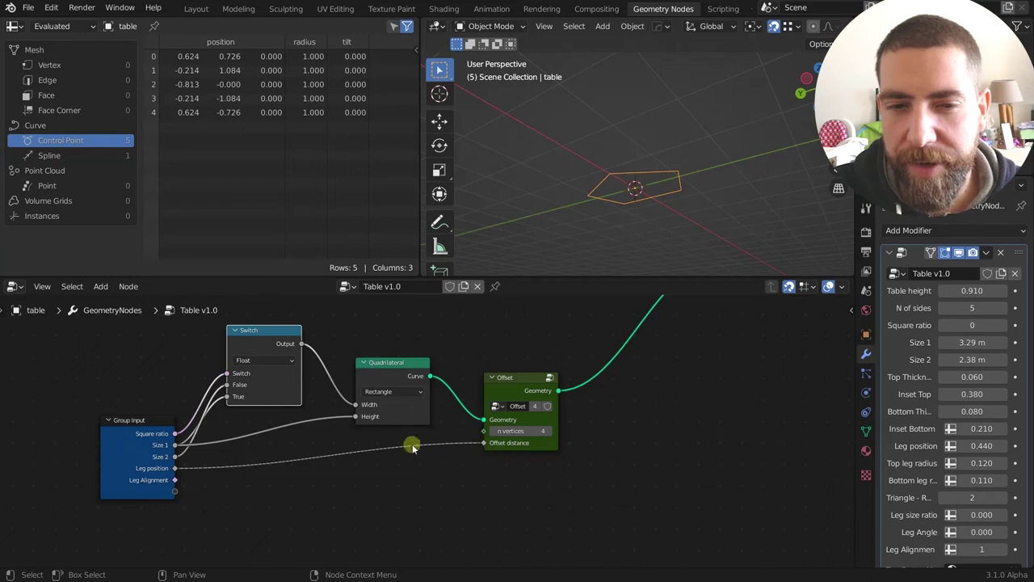
left_click(148, 472)
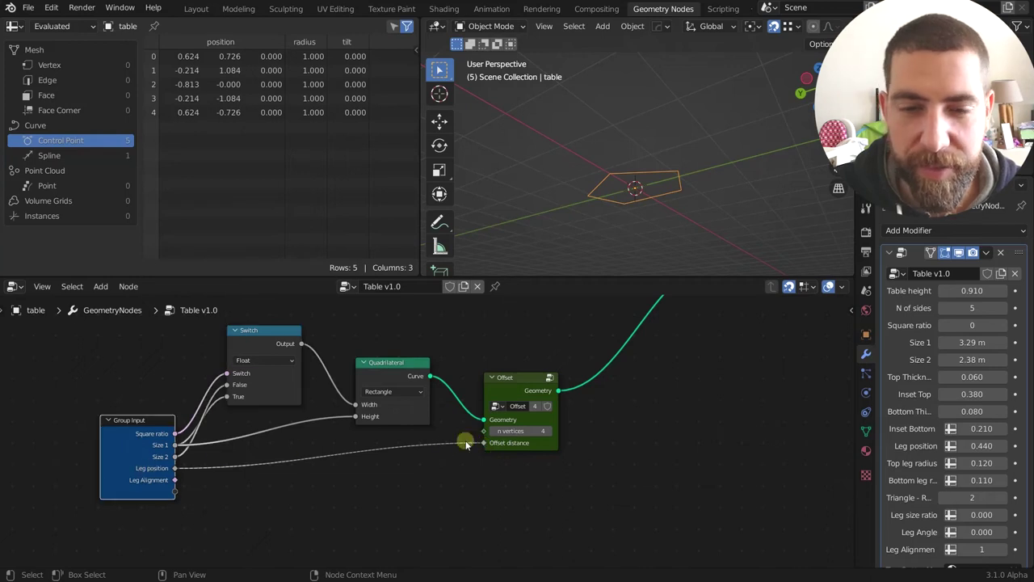
Try making the Offset group on the Switch's False branch a single-user copy, and undo the change.
scroll(466, 442, "down", 9)
middle_click_drag(563, 427, 453, 492)
scroll(484, 489, "up", 4)
scroll(453, 452, "up", 2)
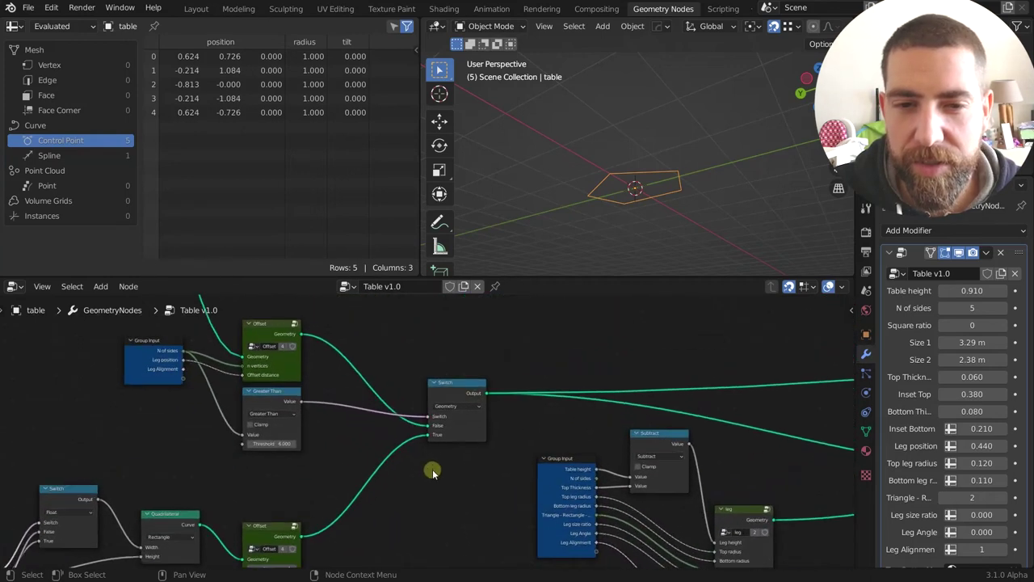
left_click(272, 329)
scroll(272, 329, "down", 2)
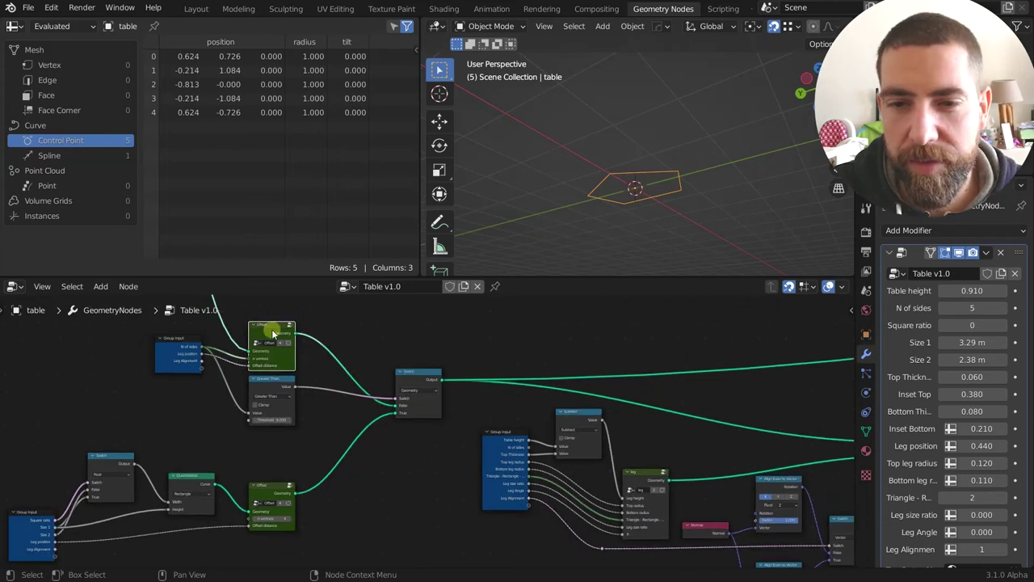
left_click(277, 493)
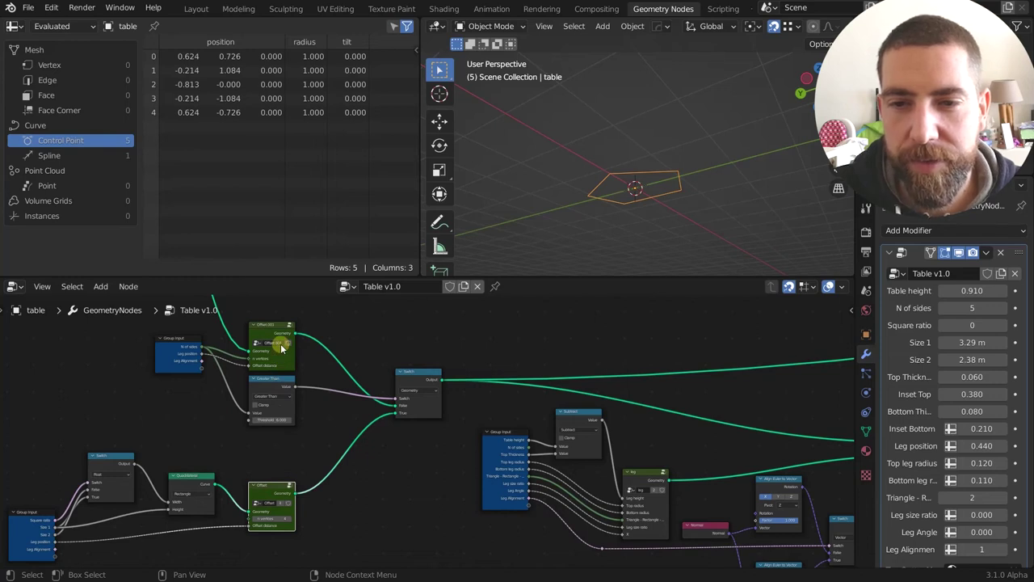
key("ctrl")
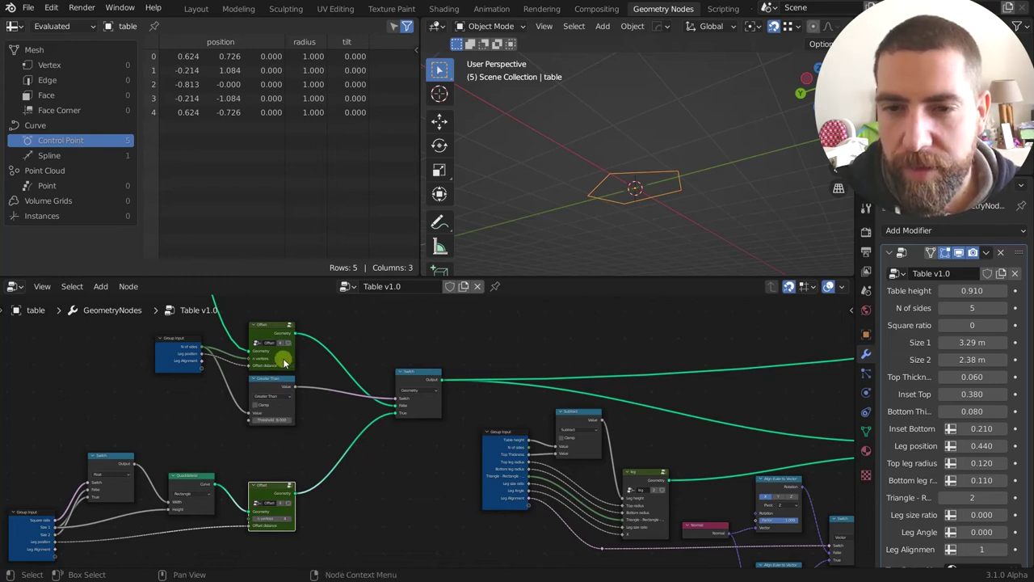
left_click(282, 360)
Preview the Instance on Points output to view the legs on their own.
scroll(367, 363, "down", 2)
scroll(192, 353, "down", 2)
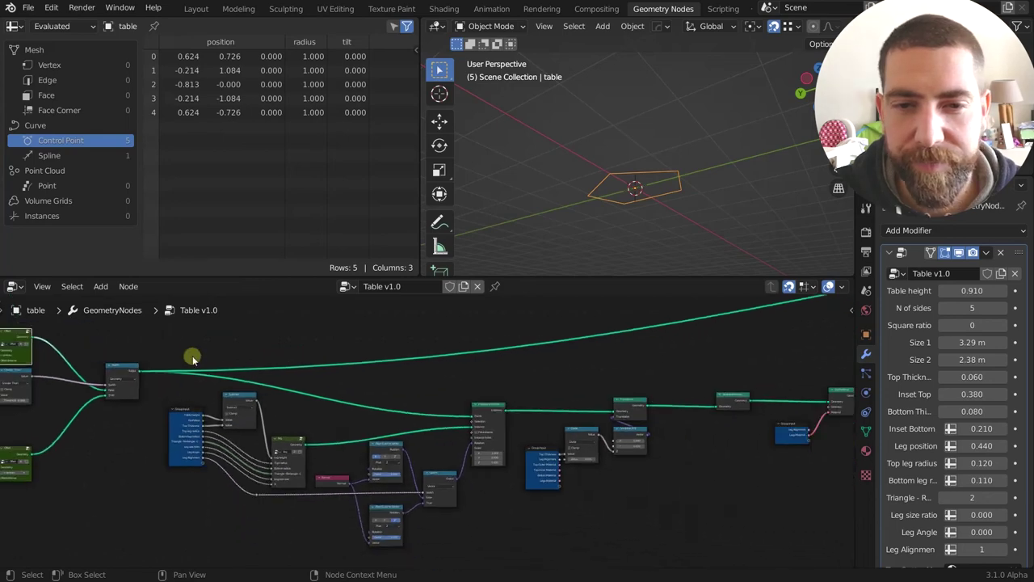
scroll(192, 353, "down", 1)
scroll(296, 350, "down", 1)
left_click(411, 406, "ctrl+shift")
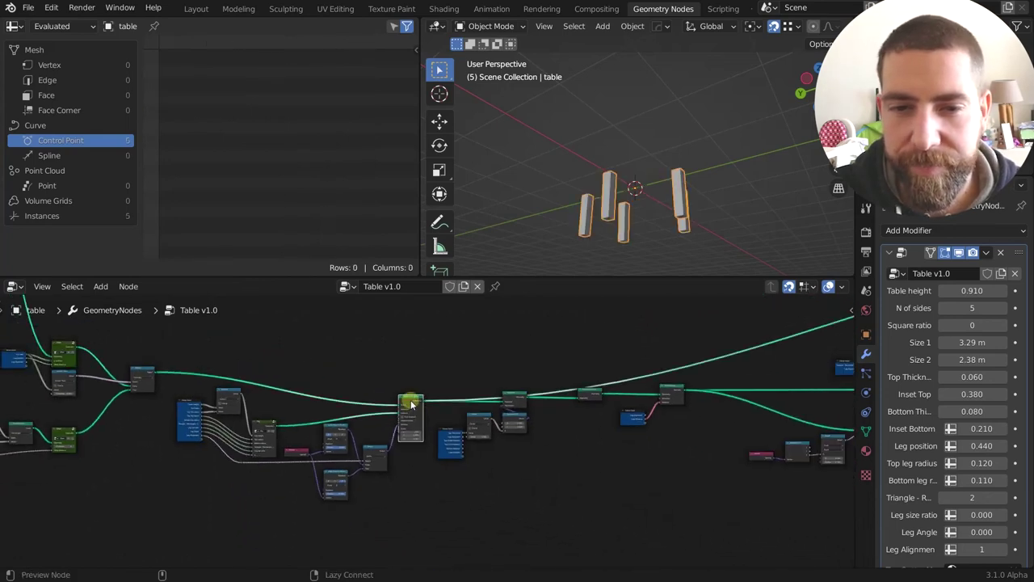
Preview the leg position Switch again and view the curve that supplies the instancing points.
middle_click_drag(405, 374, 456, 372)
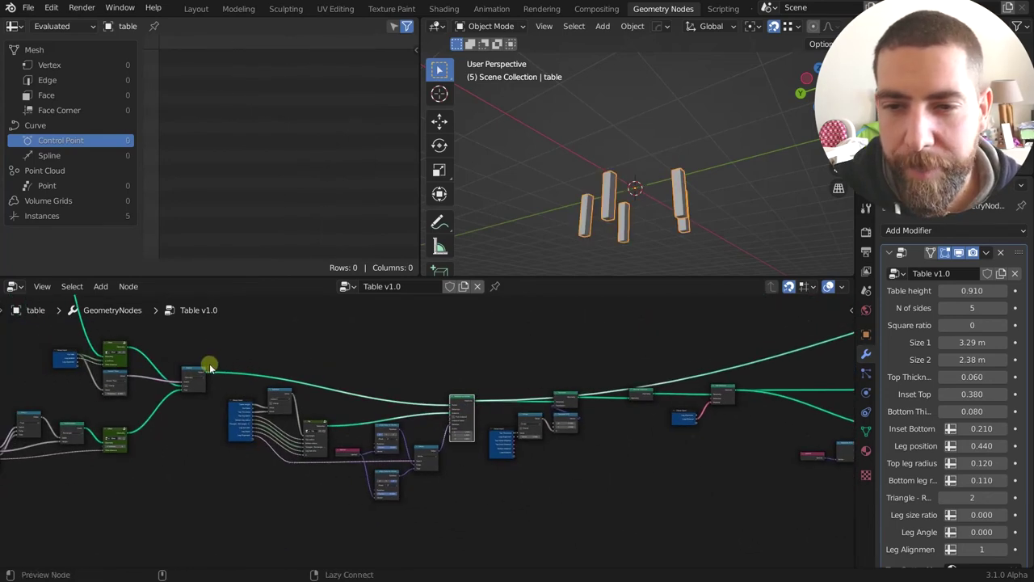
left_click(202, 370, "ctrl+shift")
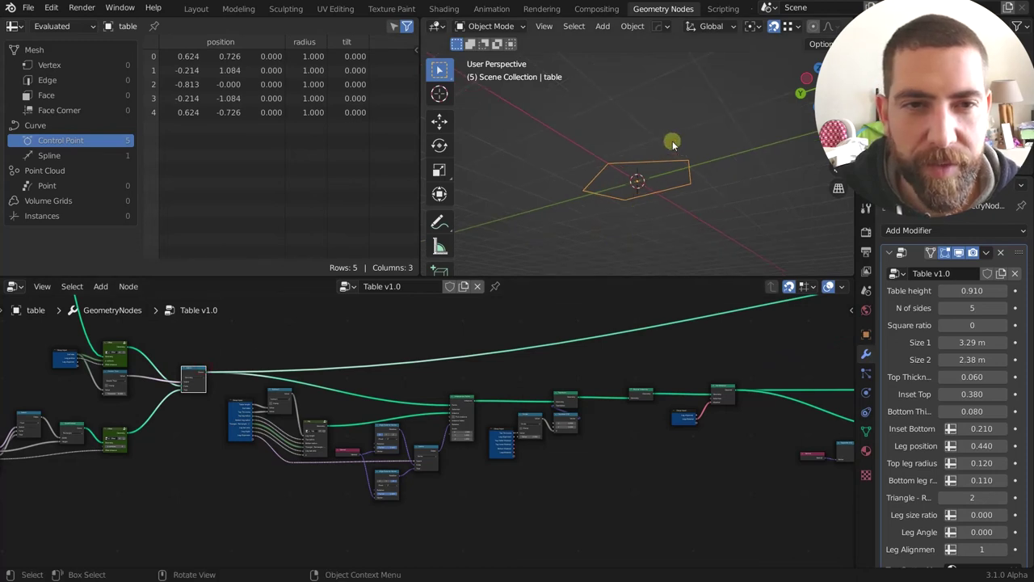
middle_click_drag(639, 168, 653, 199)
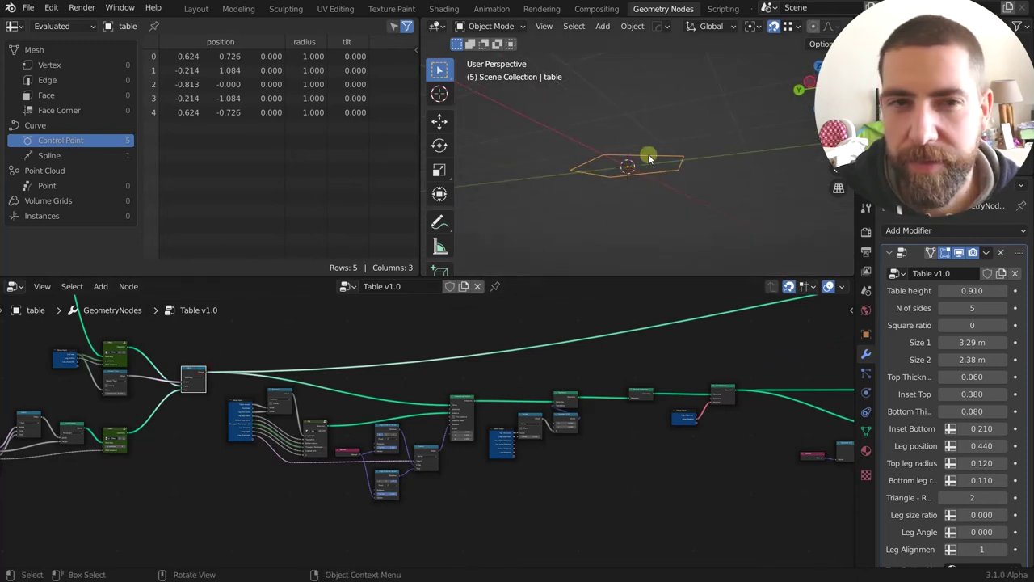
Examine the leg group node, its height, radius, shape and size ratio inputs, and its link to Instance on Points.
middle_click_drag(326, 345, 322, 324)
scroll(362, 356, "up", 3)
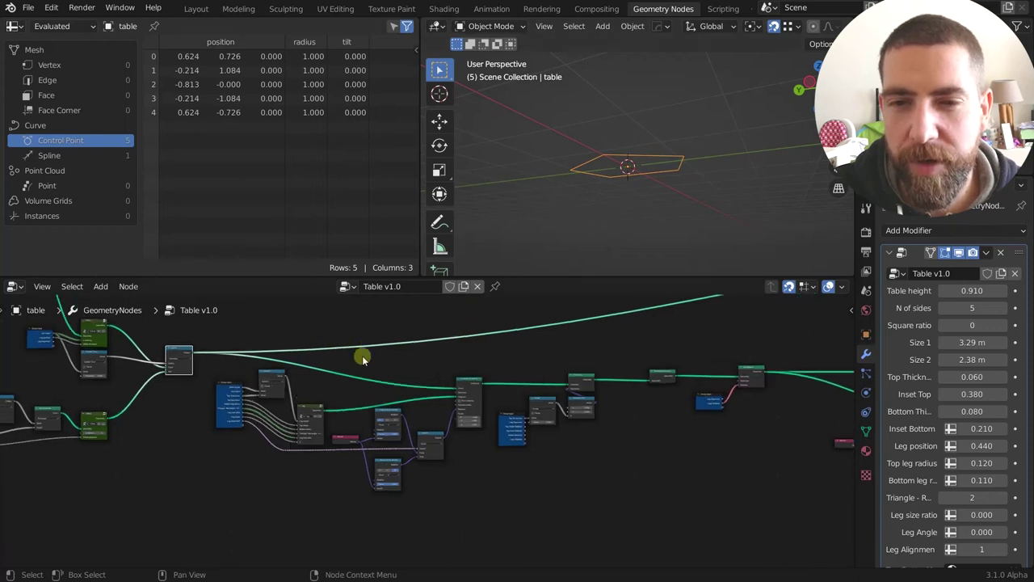
middle_click_drag(450, 365, 446, 357)
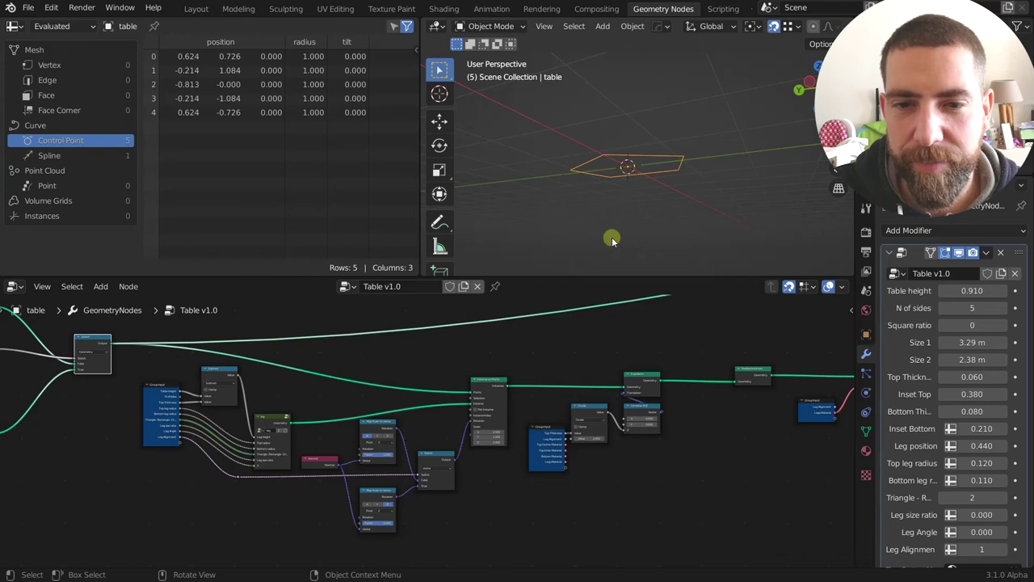
middle_click_drag(525, 353, 515, 345)
scroll(223, 440, "up", 14)
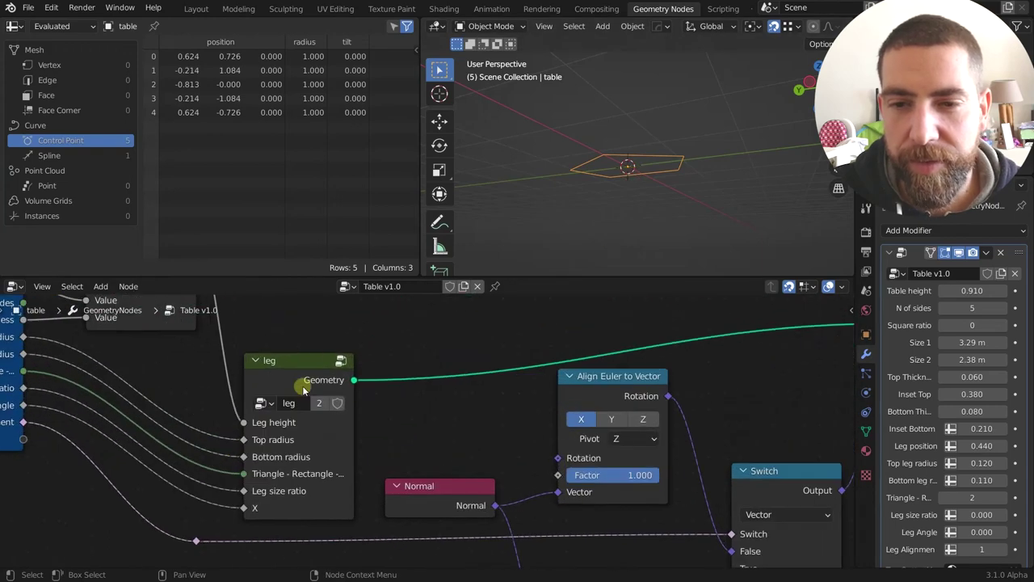
left_click(303, 382)
scroll(304, 382, "down", 2)
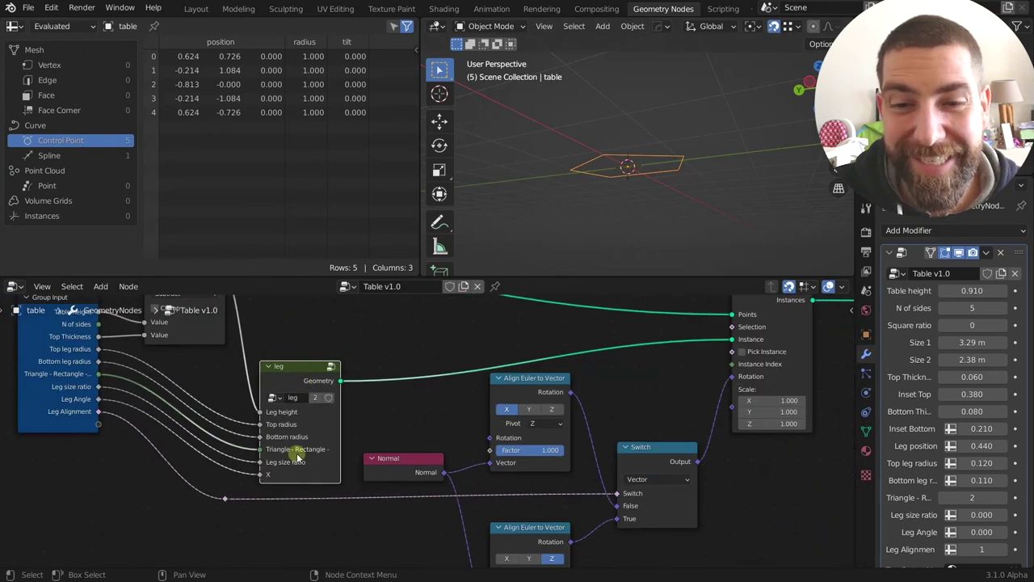
scroll(324, 414, "down", 2)
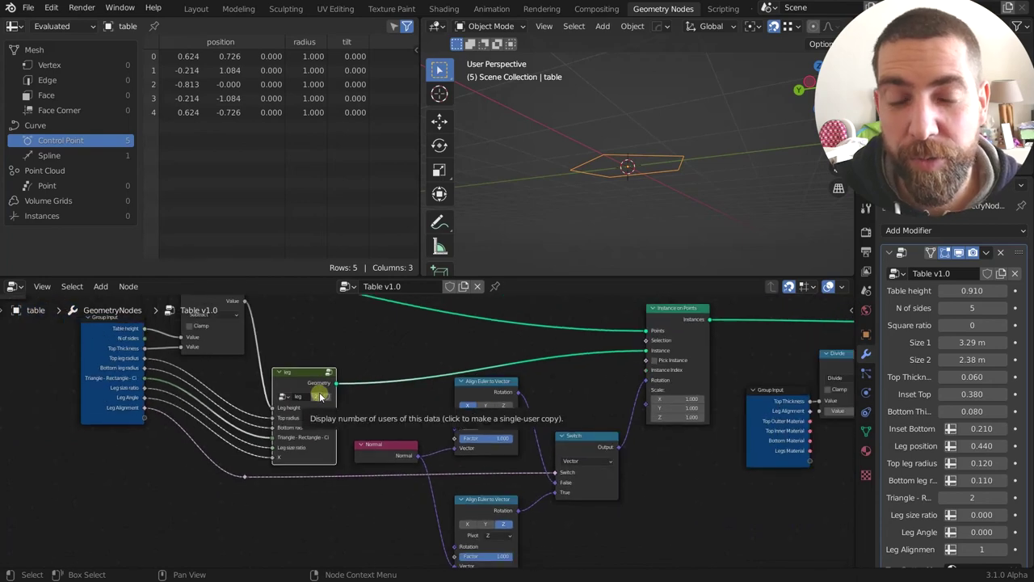
scroll(315, 394, "down", 3)
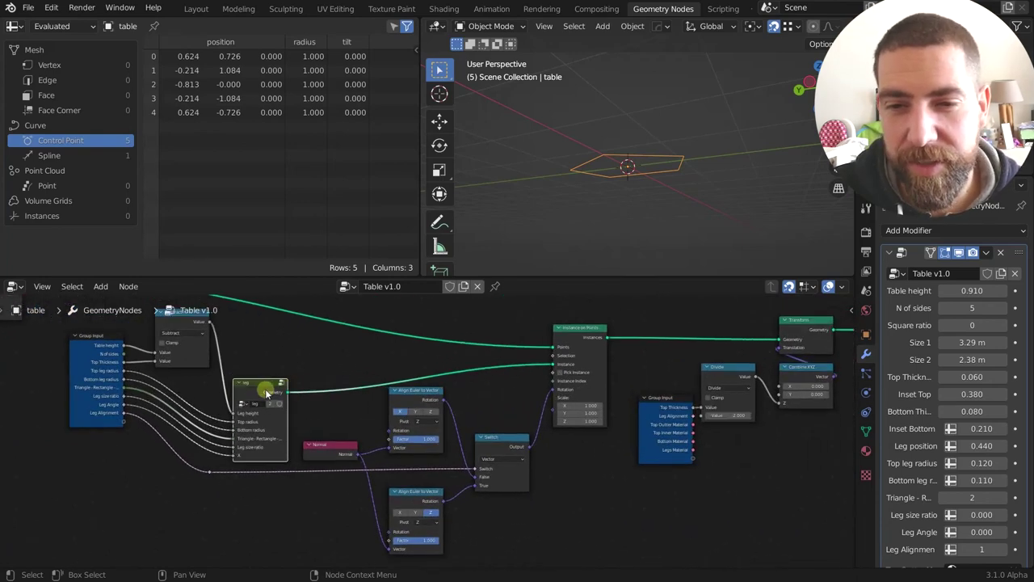
scroll(236, 432, "up", 3)
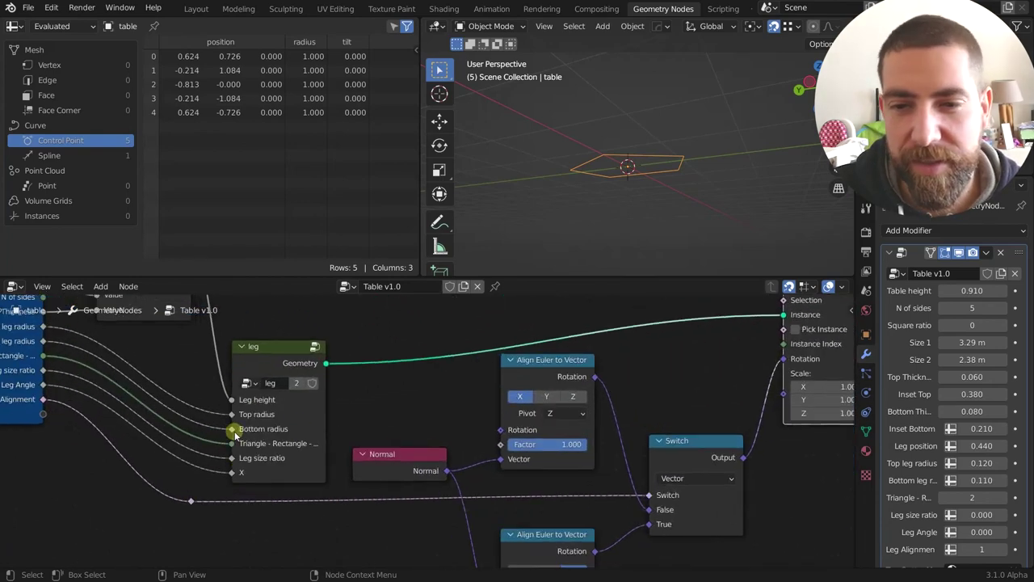
Examine how the Group Input node feeds the leg group's height, radius, shape and size ratio inputs.
scroll(301, 428, "down", 3)
middle_click_drag(271, 378, 362, 410)
left_click(362, 409)
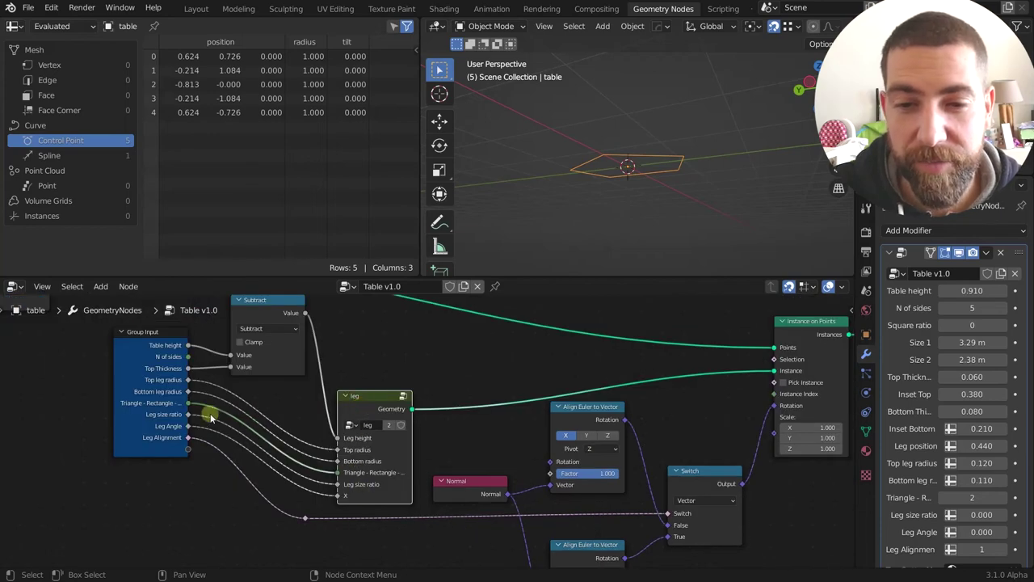
left_click(148, 360)
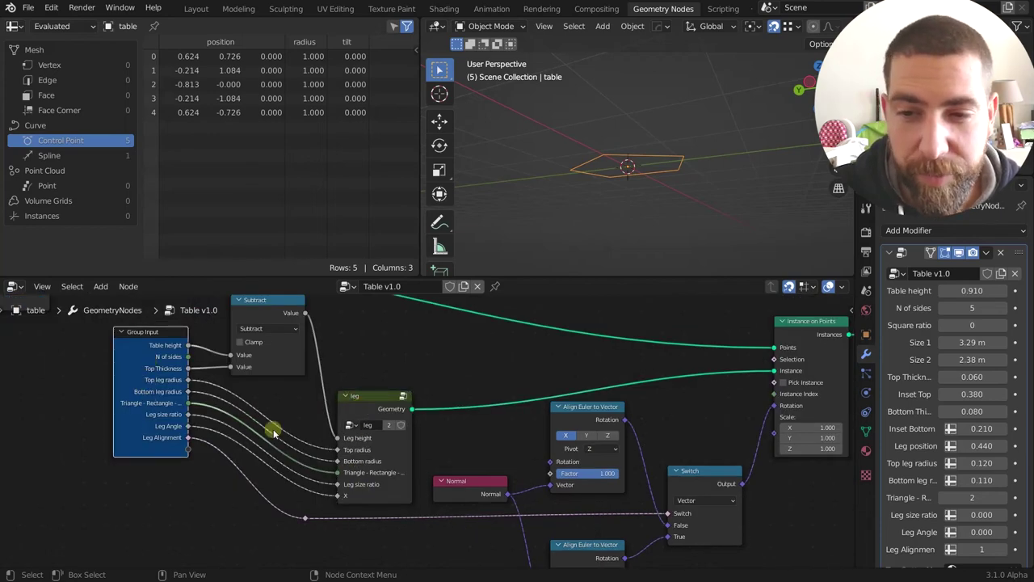
left_click(364, 410)
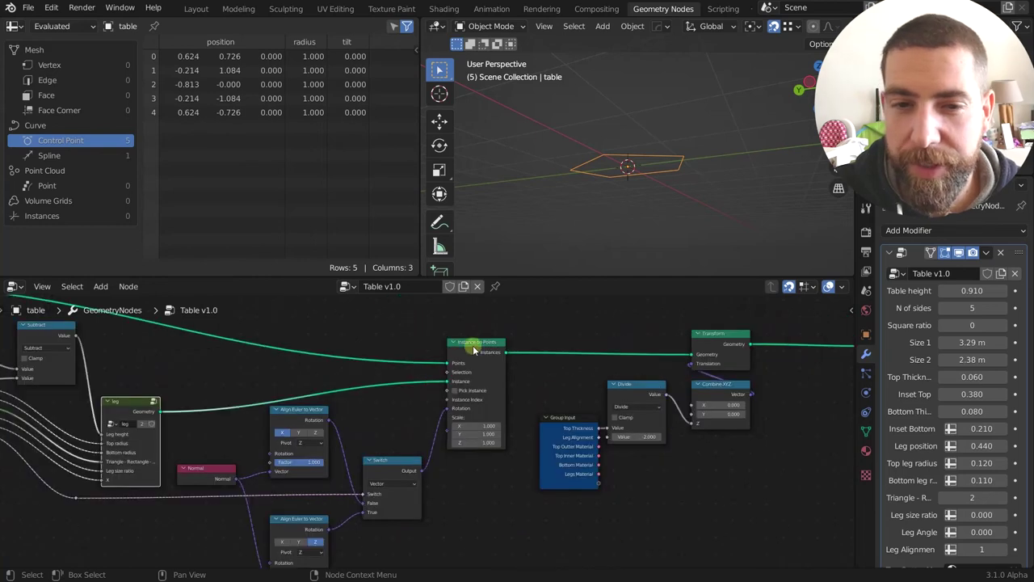
Preview the Instance on Points output and set the table's N of sides to 6.
left_click(474, 349)
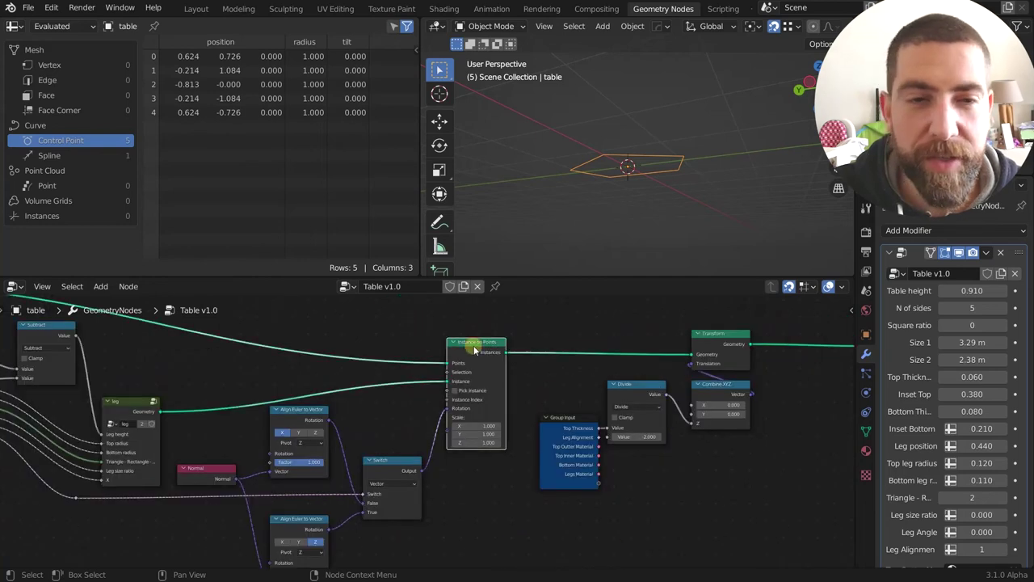
left_click(474, 349, "ctrl+shift")
middle_click_drag(566, 212, 630, 226)
scroll(484, 374, "up", 2)
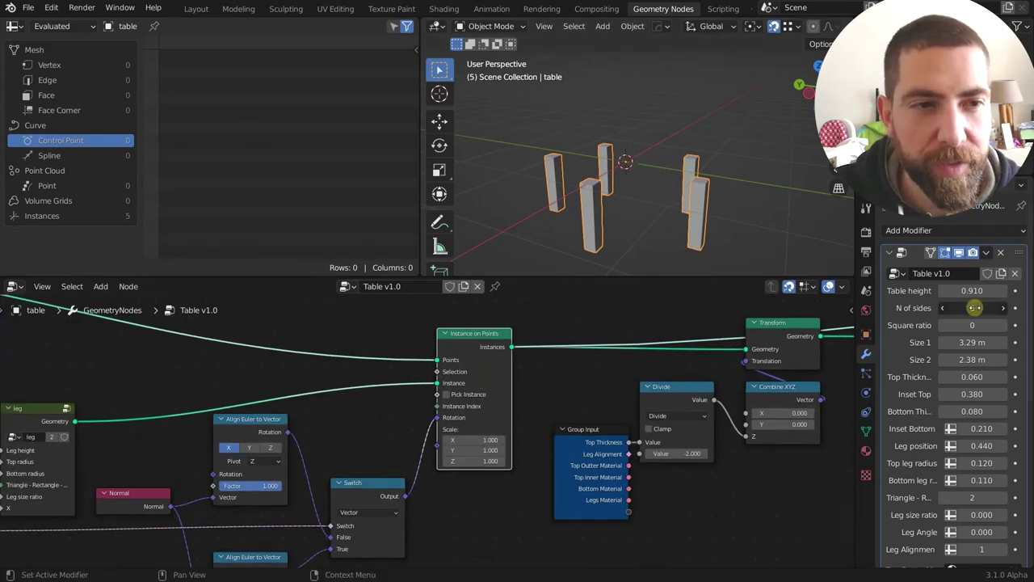
left_click_drag(975, 307, 968, 311)
scroll(428, 445, "up", 5)
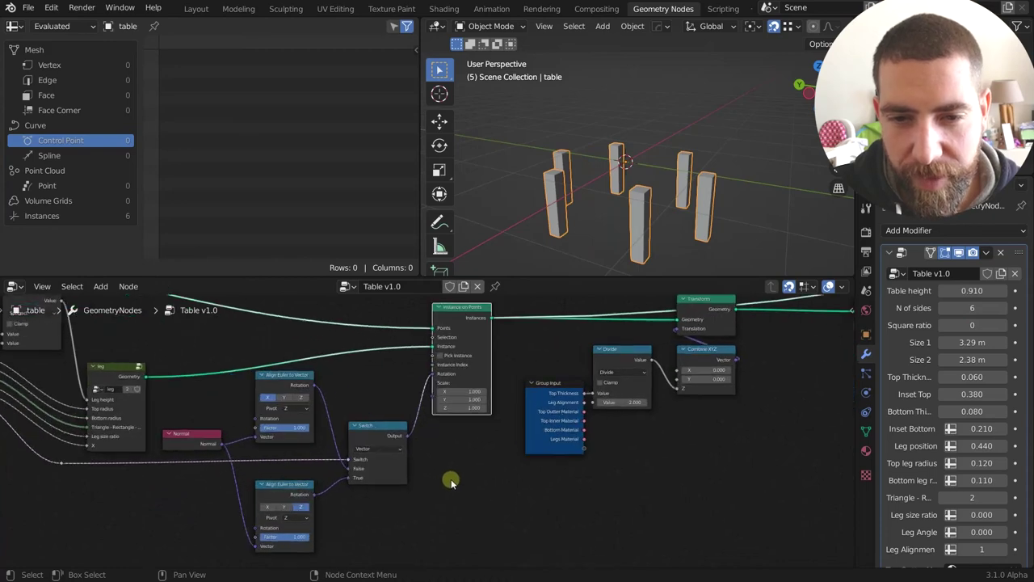
Move the Normal node slightly away from the Align Euler to Vector nodes that drive the leg rotation.
scroll(522, 370, "down", 3)
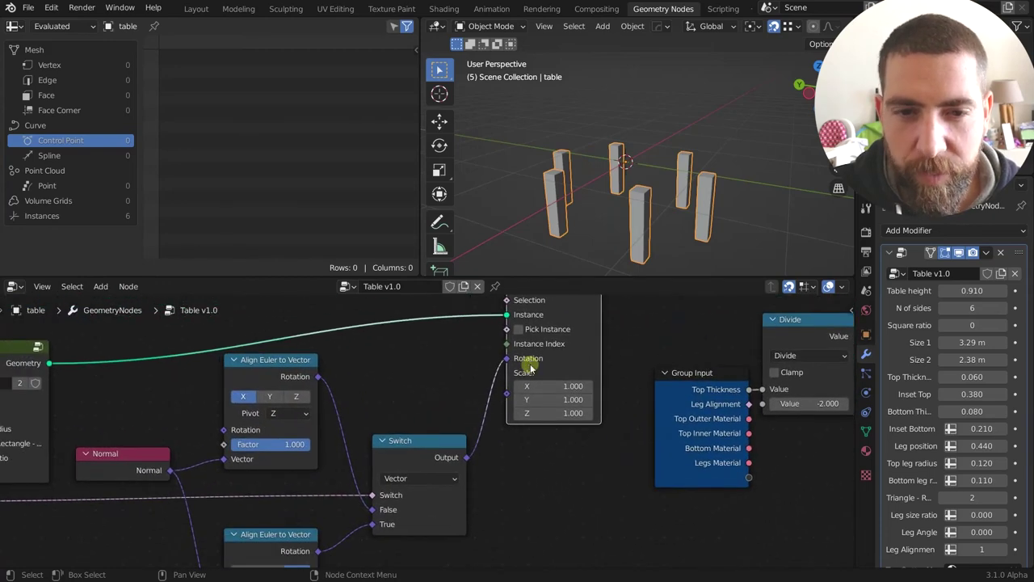
middle_click_drag(528, 443, 555, 439)
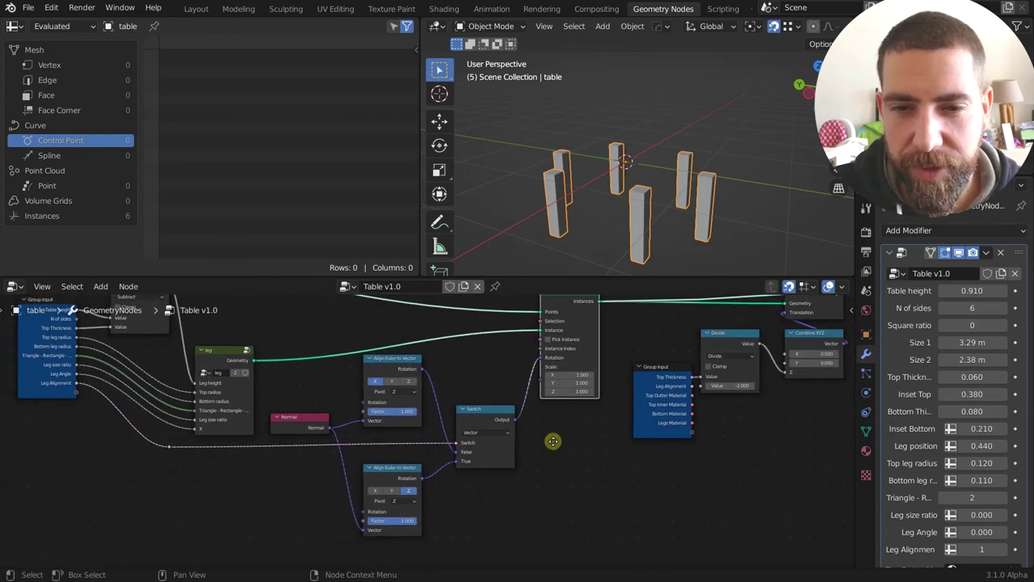
scroll(441, 387, "up", 1)
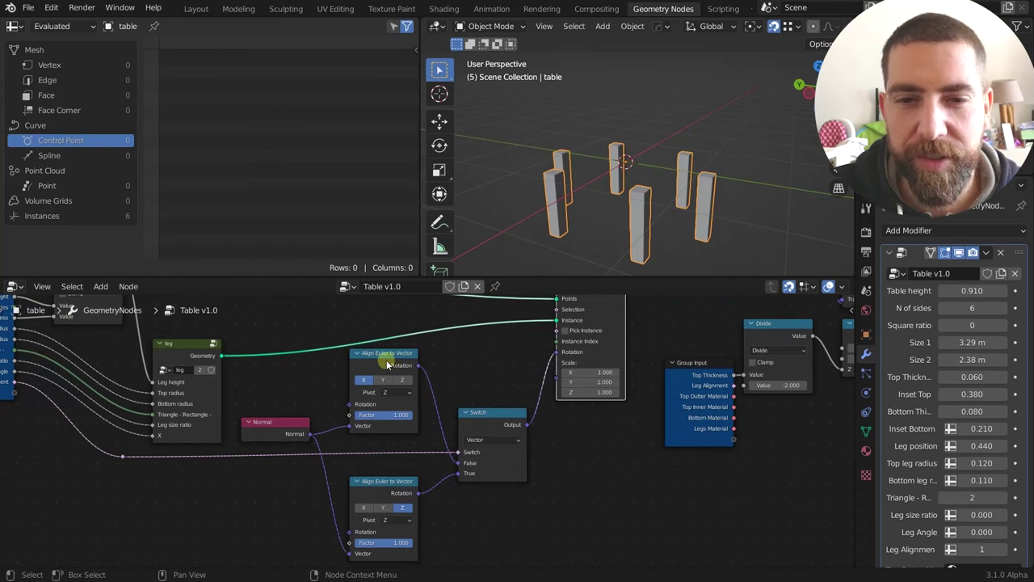
left_click_drag(288, 418, 275, 422)
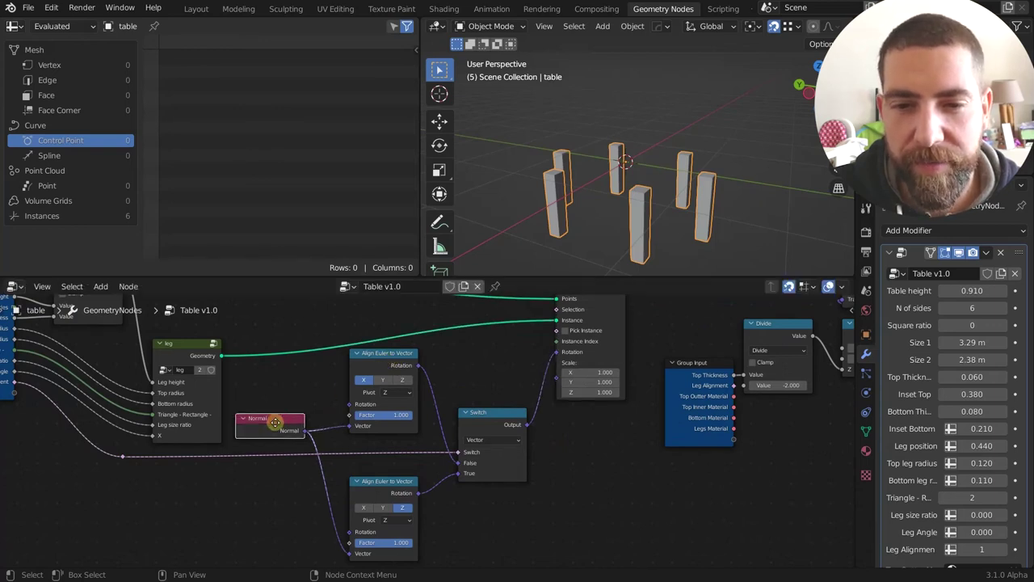
Examine the vector Switch and its two Align Euler to Vector inputs, X axis for False and Z axis for True.
left_click(479, 420)
scroll(493, 442, "up", 3)
scroll(533, 429, "down", 4)
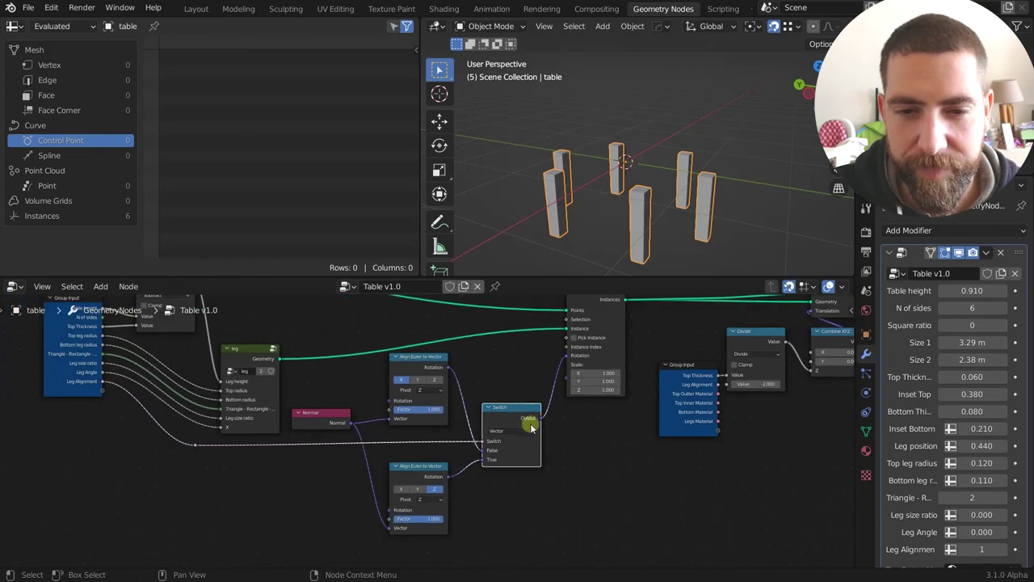
scroll(54, 385, "up", 3)
scroll(55, 385, "down", 2)
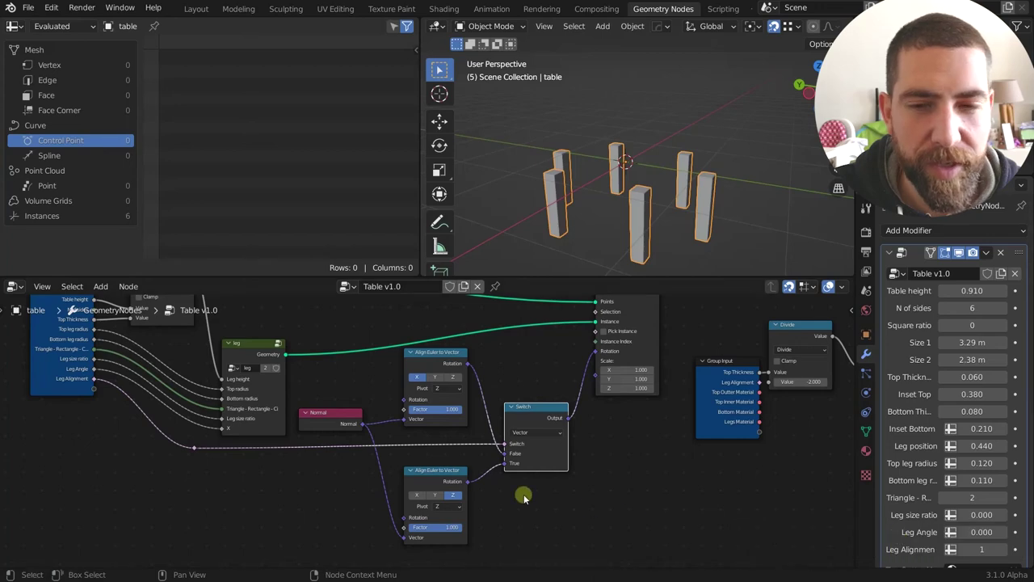
scroll(524, 497, "up", 2)
scroll(554, 459, "down", 1)
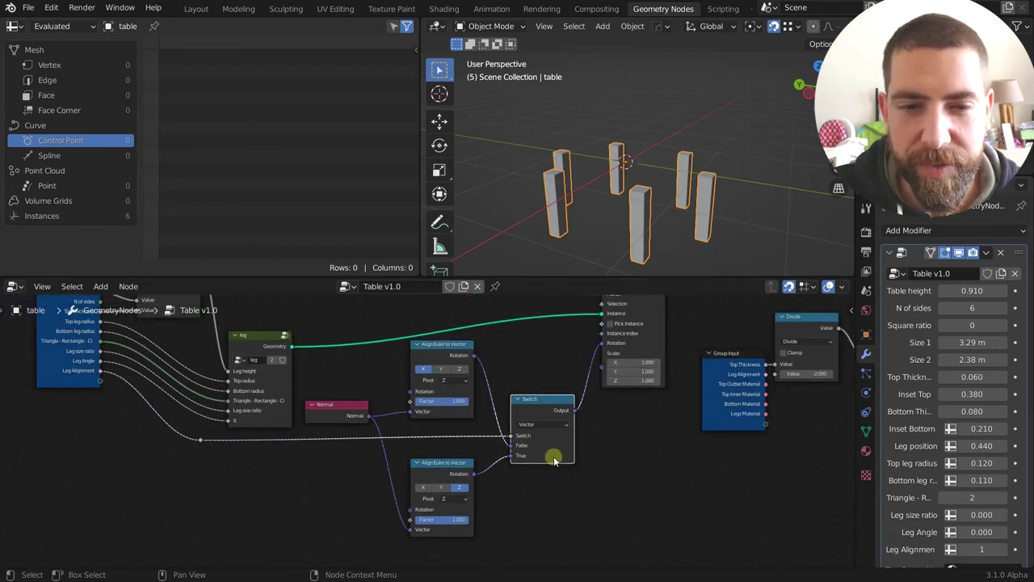
left_click(446, 353)
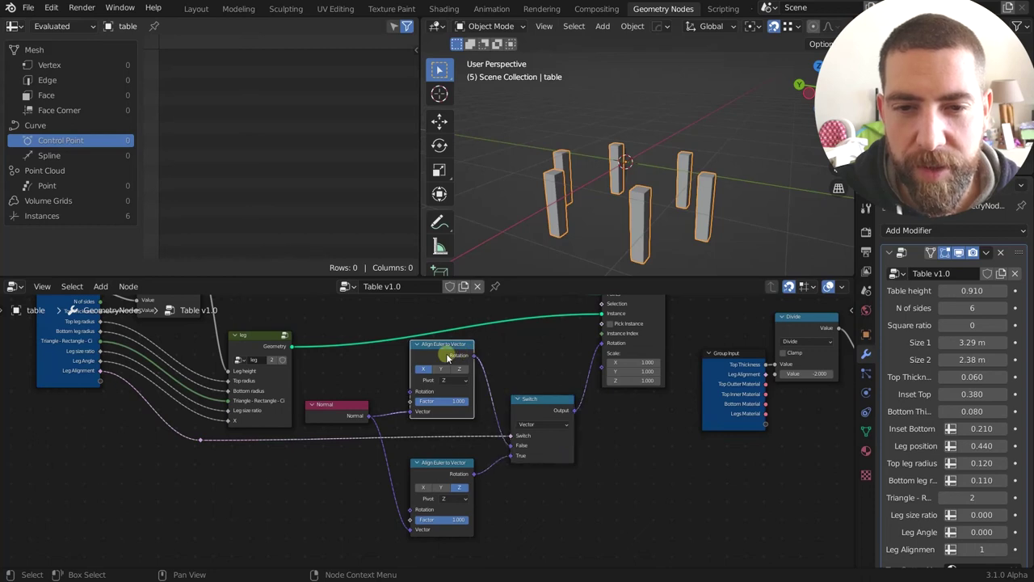
left_click(450, 477)
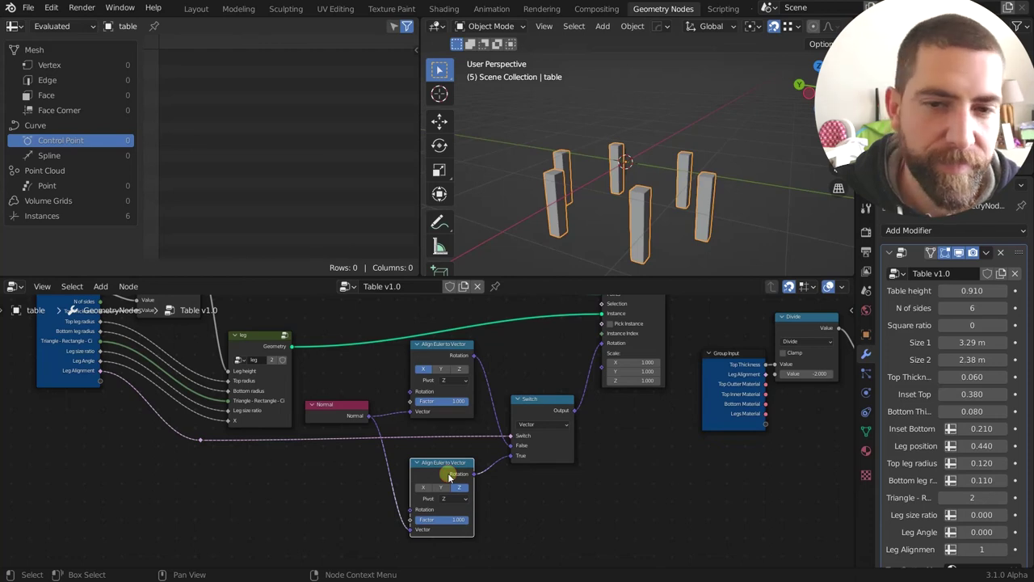
left_click(436, 356)
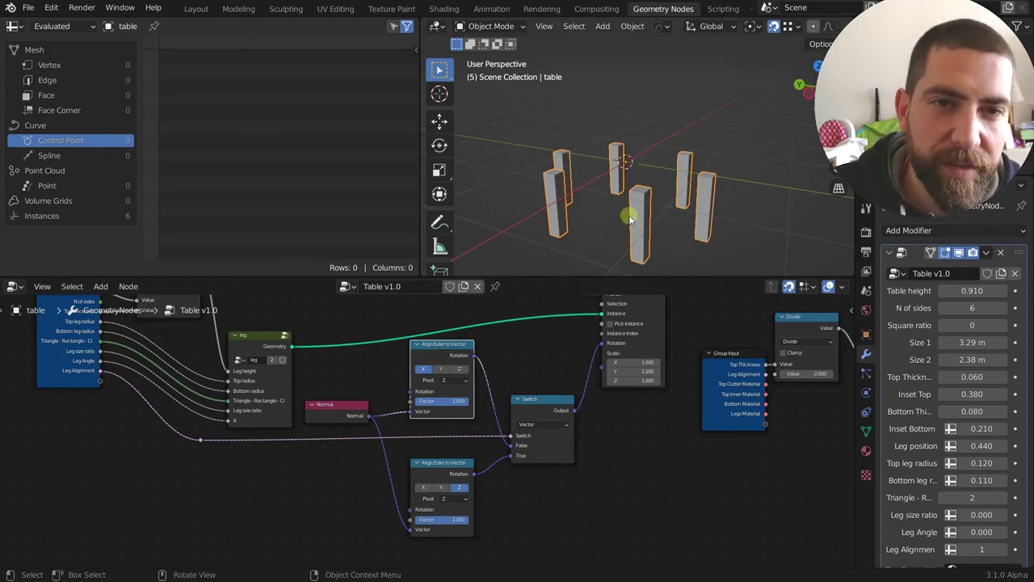
Set Leg Alignment to 0 to compare the leg orientation from above, and restore it to 1.
left_click(964, 550)
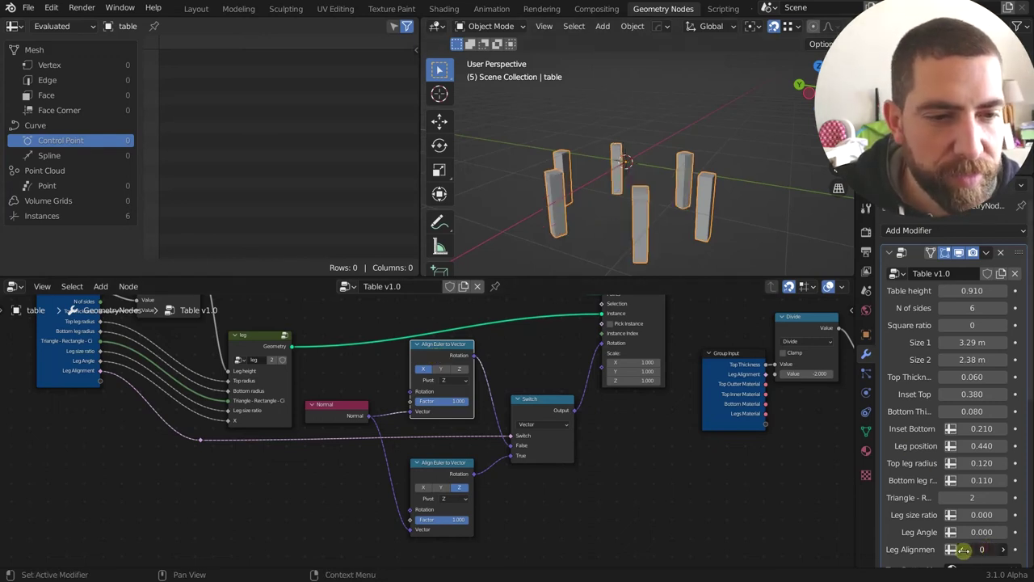
middle_click_drag(754, 186, 676, 169)
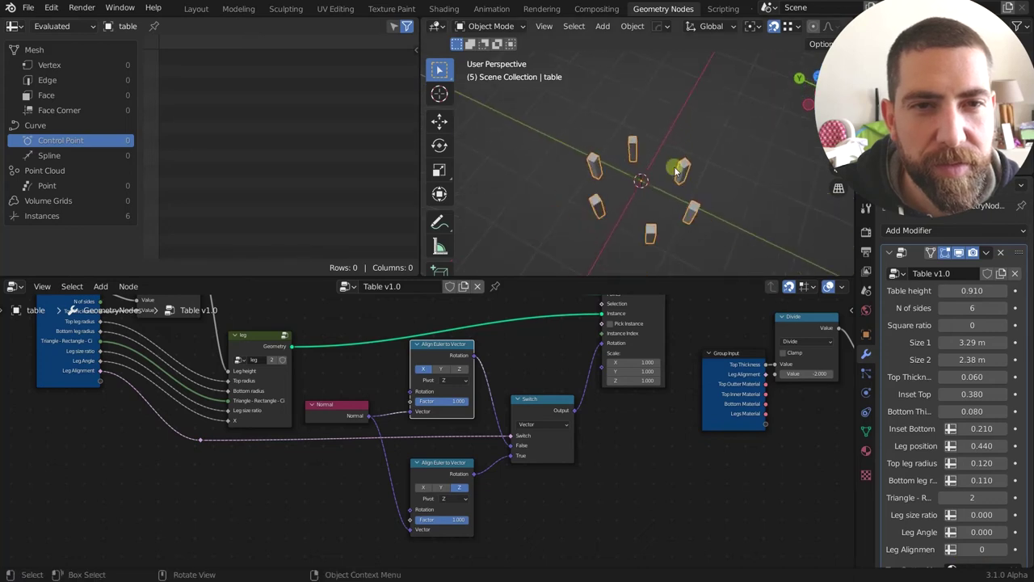
left_click(1003, 550)
middle_click_drag(646, 167, 646, 168)
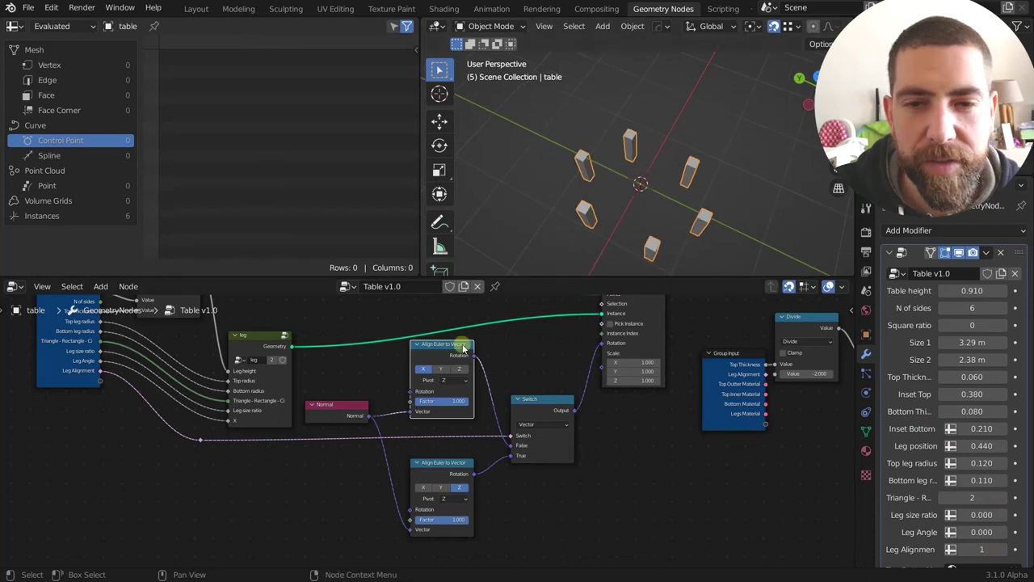
Preview the Transform node that offsets the instanced legs by the divided top thickness.
scroll(551, 361, "down", 4)
middle_click_drag(551, 362, 395, 398)
scroll(508, 344, "up", 1)
middle_click_drag(508, 344, 335, 367)
scroll(335, 365, "up", 1)
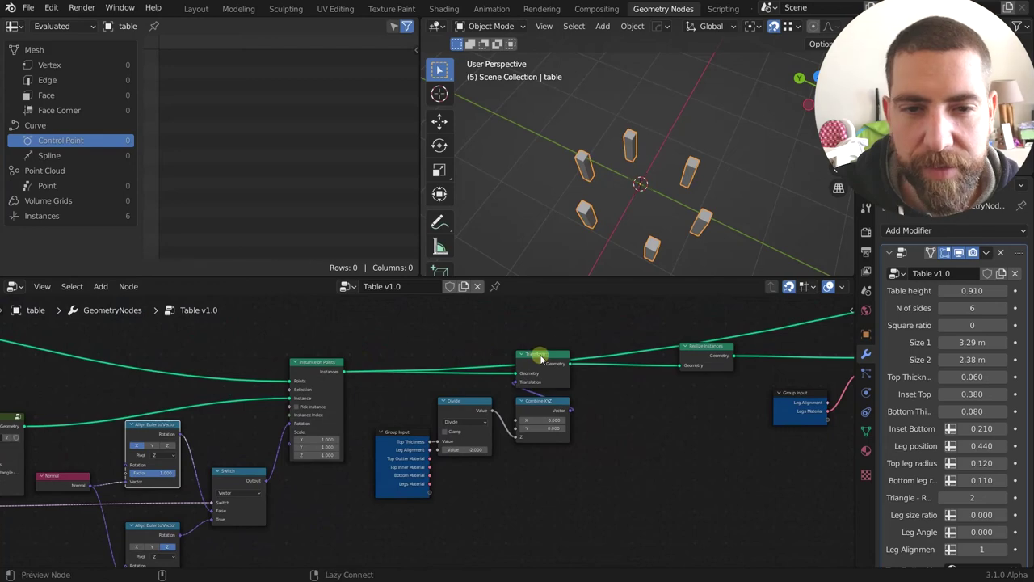
left_click(540, 357, "ctrl+shift")
scroll(587, 408, "right", 5)
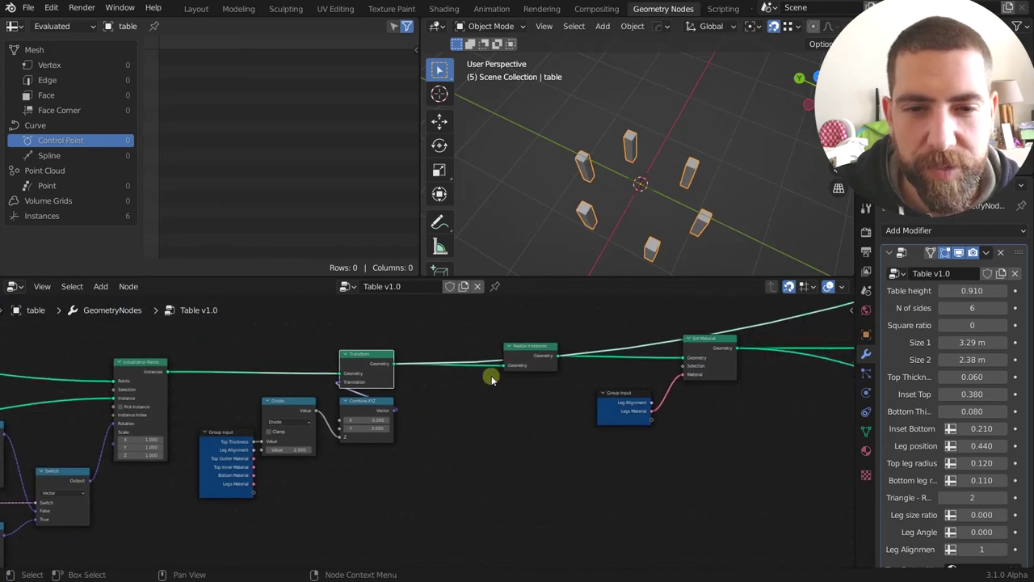
Preview the Realize Instances output and view the legs up close.
left_click(536, 350, "ctrl+shift")
scroll(540, 358, "up", 2)
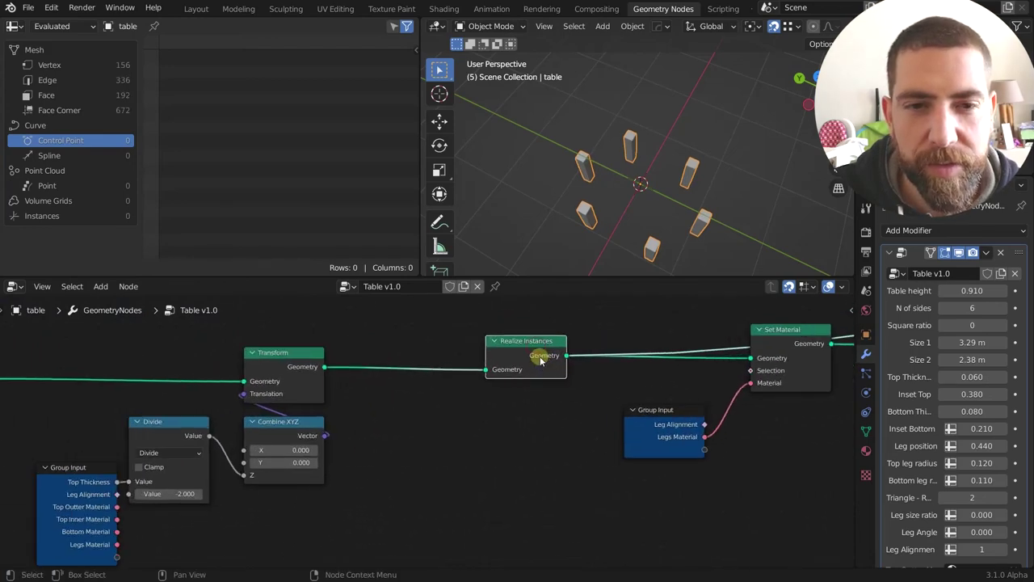
scroll(532, 355, "down", 5)
middle_click_drag(535, 392, 517, 397)
scroll(618, 364, "up", 1)
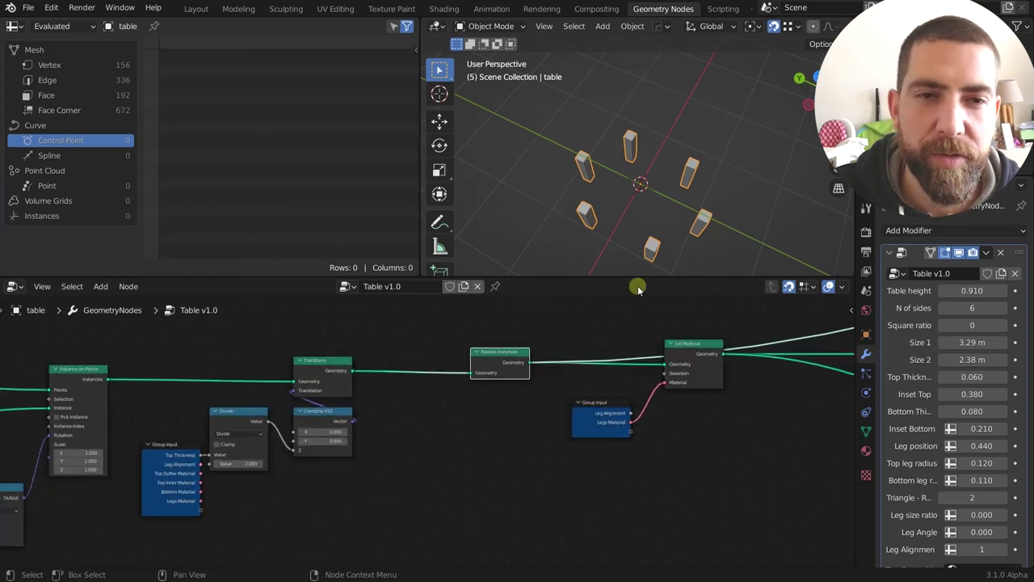
scroll(656, 247, "up", 5)
middle_click_drag(658, 247, 651, 192)
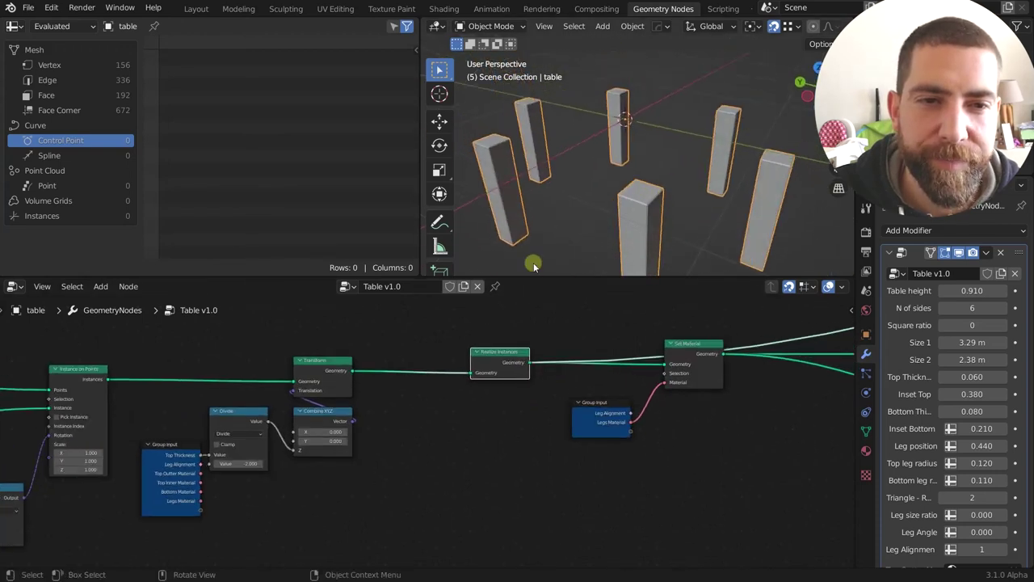
Compare the Transform and Realize Instances previews, and preview the legs' Set Material output.
left_click(340, 361, "ctrl+shift")
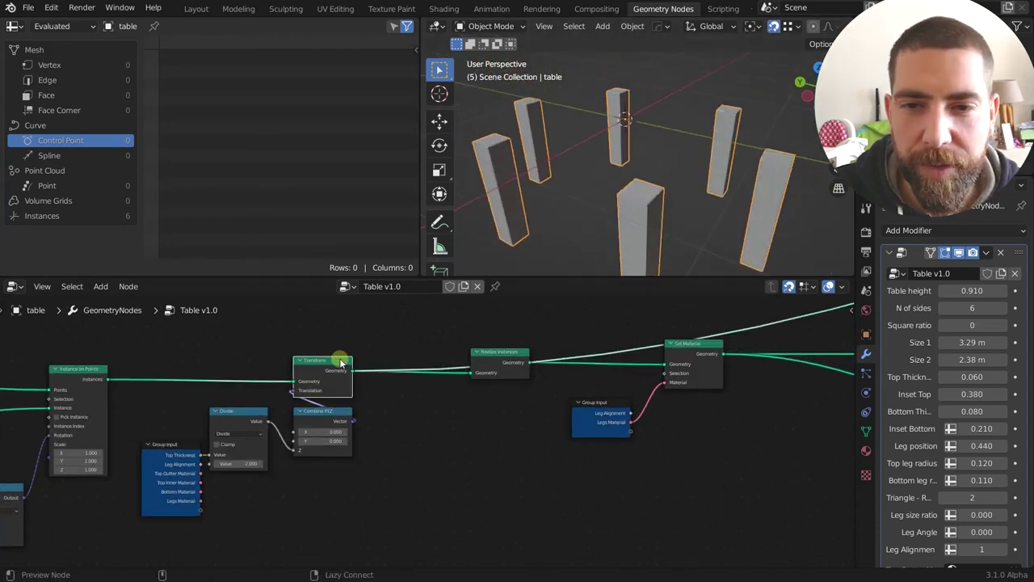
left_click(508, 354, "ctrl+shift")
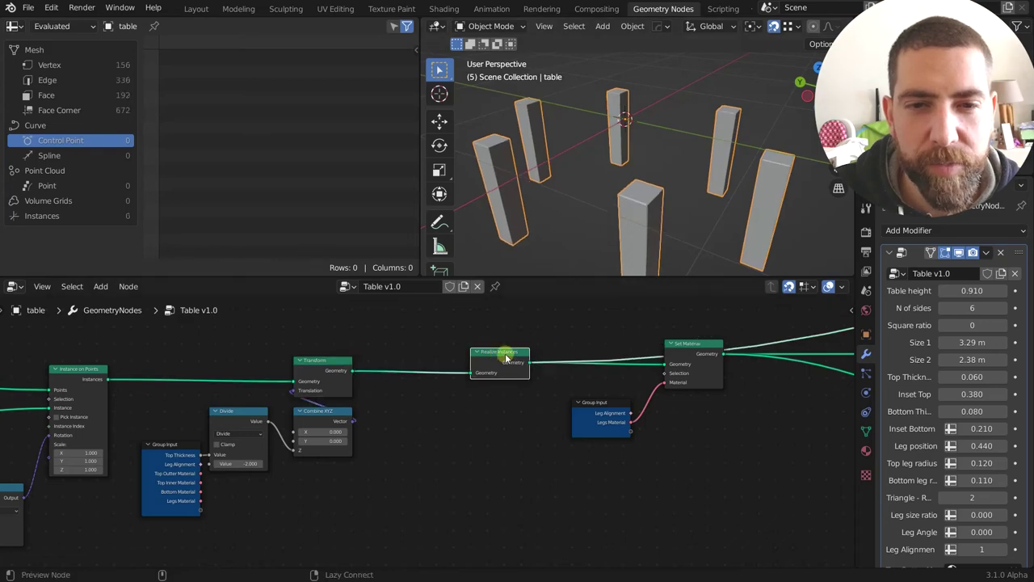
middle_click_drag(610, 349, 424, 348)
left_click(535, 341, "ctrl+shift")
Preview the geometry Switch that chooses between the Set Material legs and the Set Shade Smooth branch.
scroll(473, 337, "down", 12)
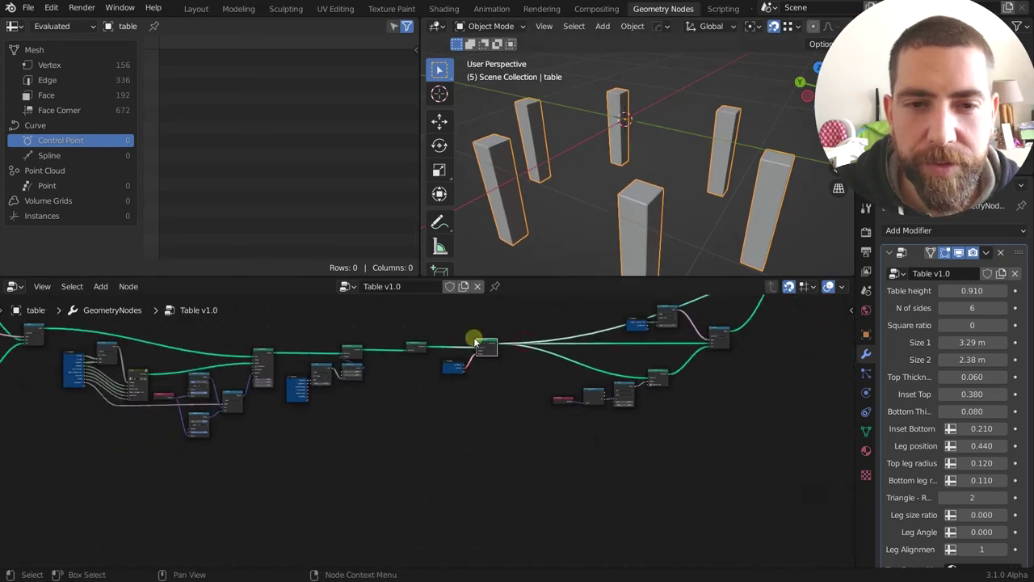
middle_click_drag(707, 330, 593, 395)
scroll(593, 394, "up", 6)
left_click(593, 394, "ctrl+shift")
scroll(539, 417, "up", 8)
middle_click_drag(497, 446, 509, 376)
scroll(520, 434, "down", 3)
scroll(502, 444, "up", 1)
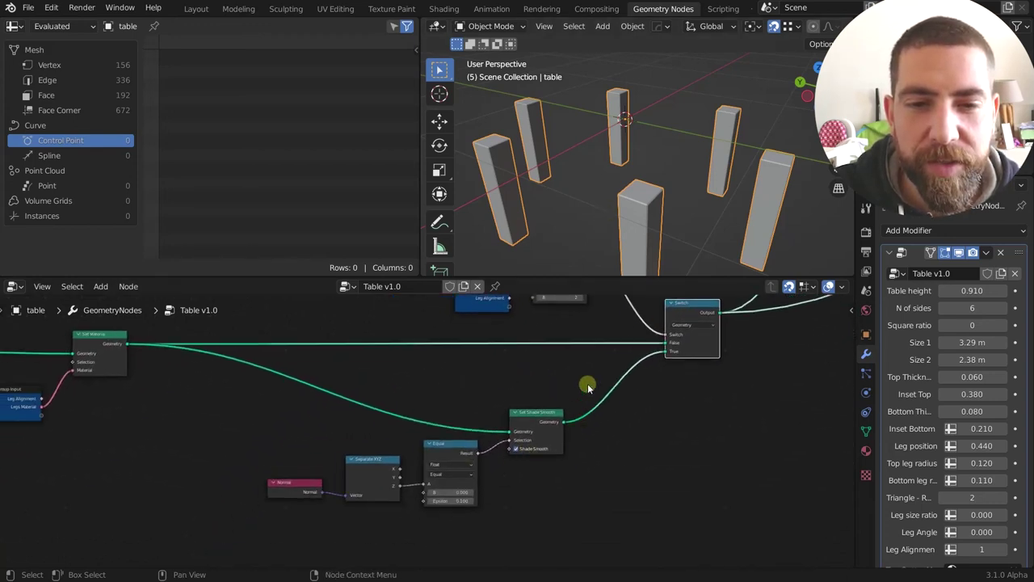
Examine the Switch's Greater Than 2 condition, the leg shading, and the Normal, Separate XYZ and Equal nodes selecting faces for Set Shade Smooth.
middle_click_drag(587, 385, 566, 413)
middle_click_drag(604, 345, 599, 368)
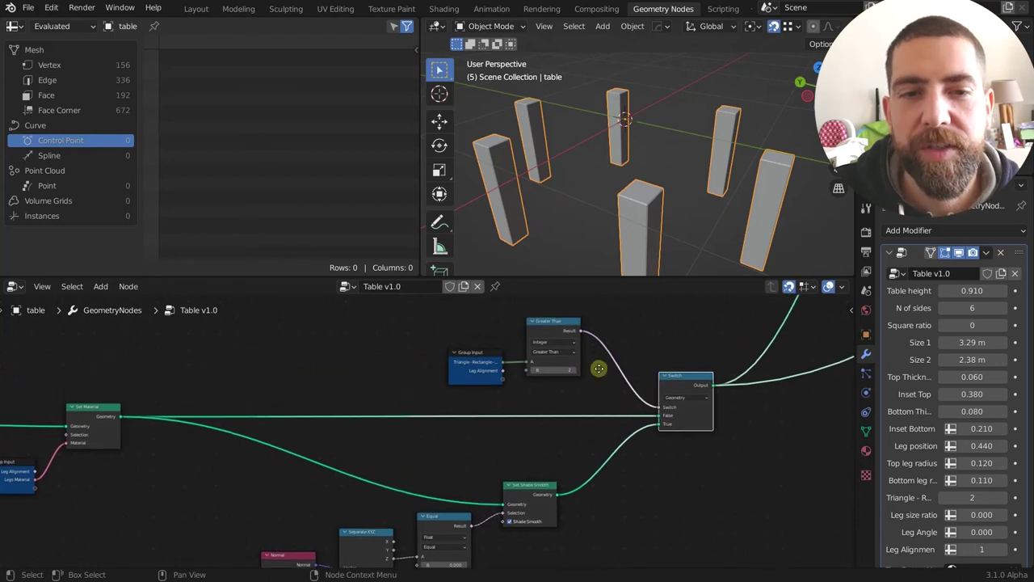
scroll(599, 368, "up", 2)
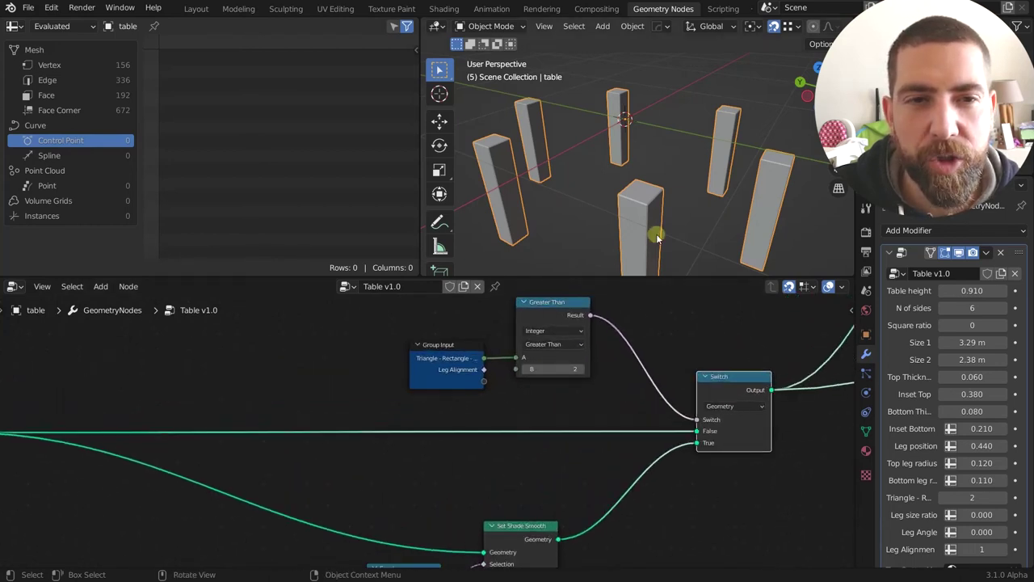
scroll(656, 234, "up", 3)
middle_click_drag(652, 207, 644, 209)
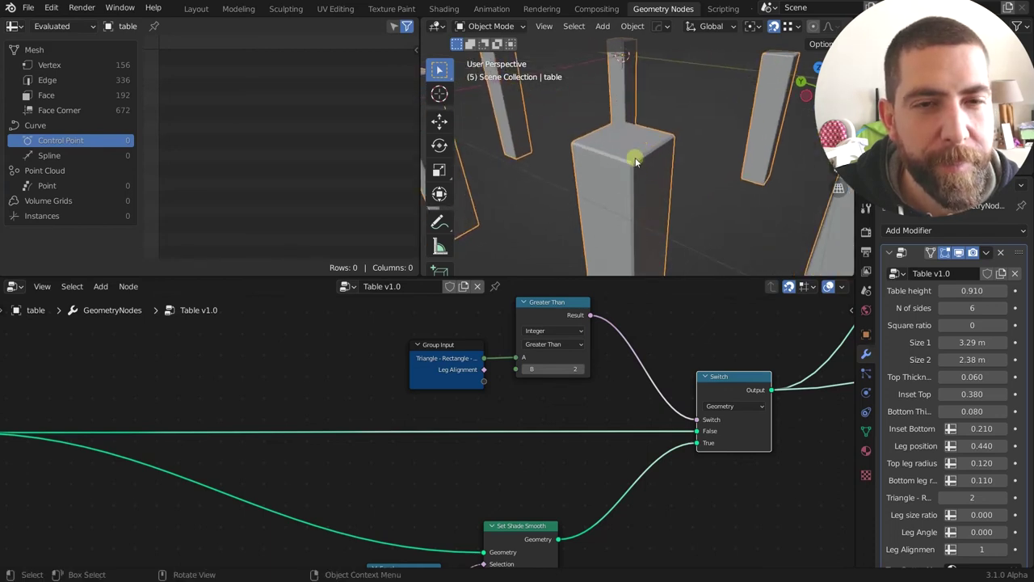
scroll(731, 401, "down", 1)
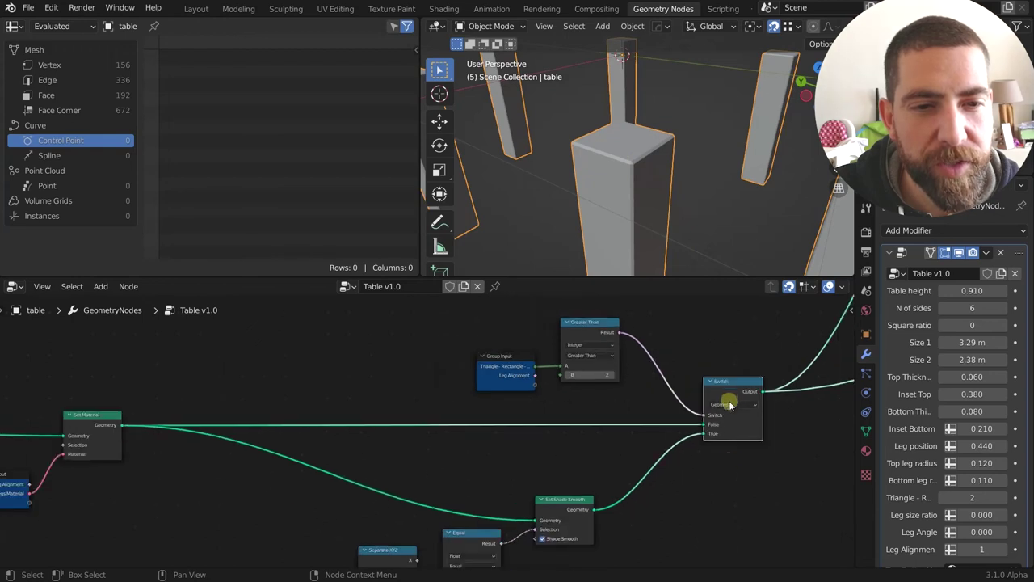
middle_click_drag(729, 462, 721, 395)
middle_click_drag(645, 443, 642, 418)
scroll(493, 470, "up", 2)
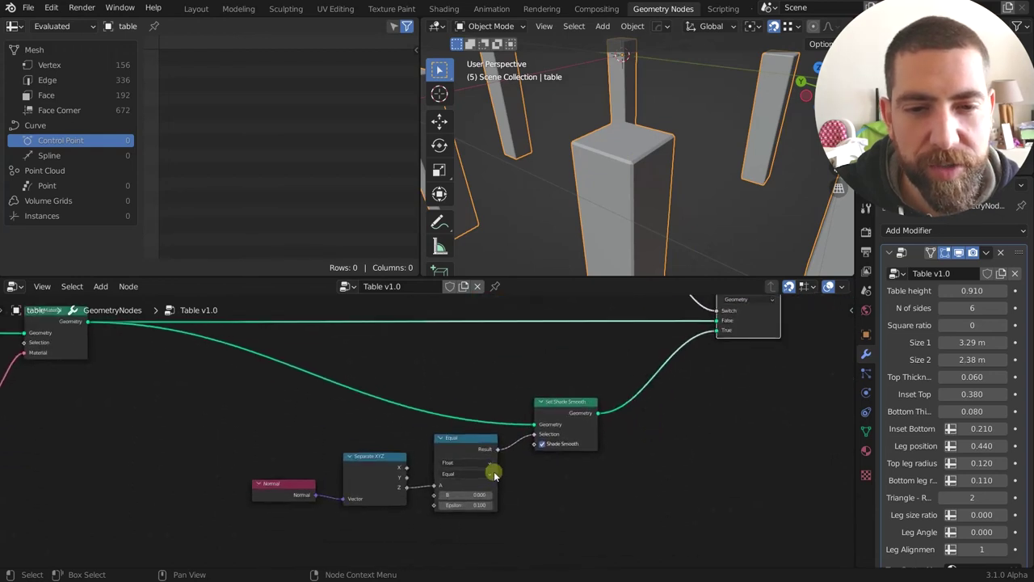
scroll(555, 467, "down", 3)
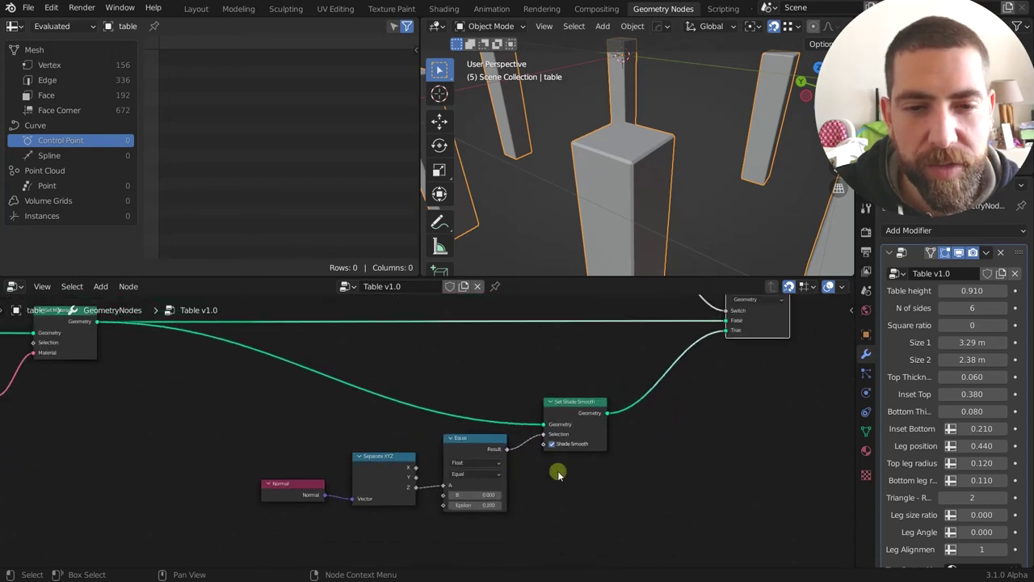
middle_click_drag(569, 471, 559, 509)
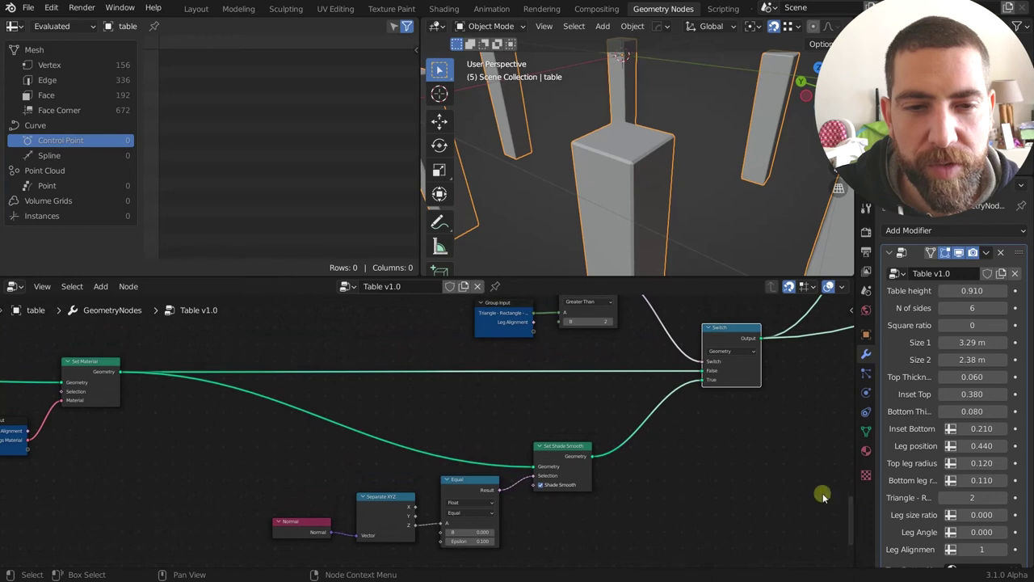
Set the table's Triangle - Rectangle leg shape input to 3 and view all six legs.
left_click(1003, 498)
scroll(690, 383, "down", 1)
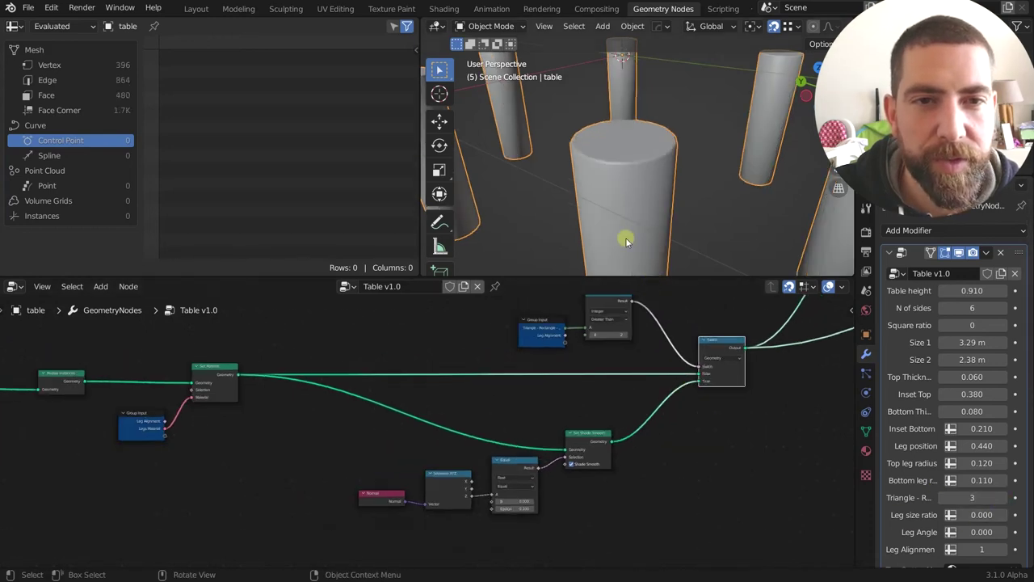
scroll(619, 220, "down", 4)
scroll(565, 423, "down", 5)
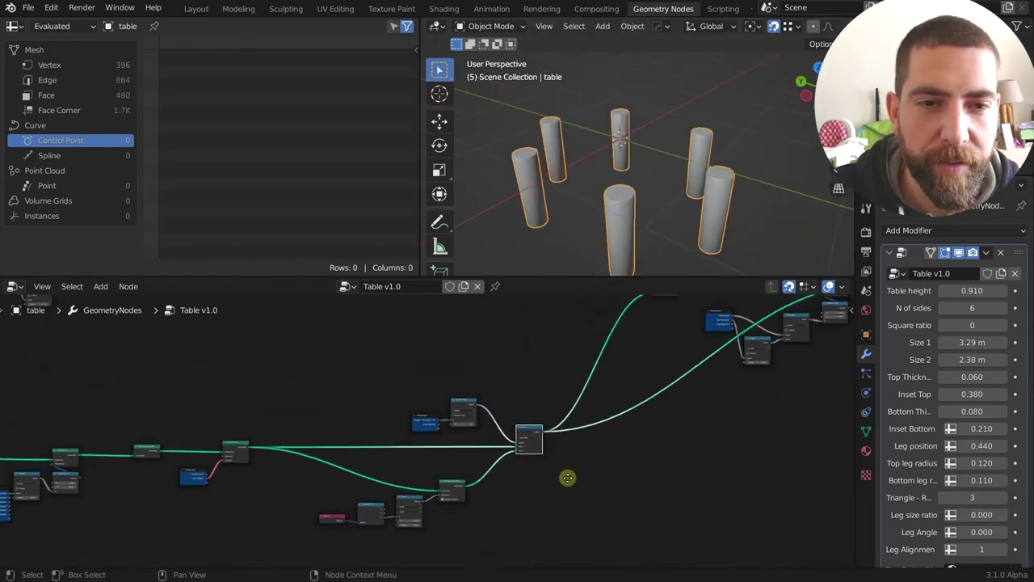
Preview the Join Geometry output and view the combined tabletop and legs in relation to the world origin.
scroll(550, 357, "up", 3)
left_click(565, 362, "ctrl+shift")
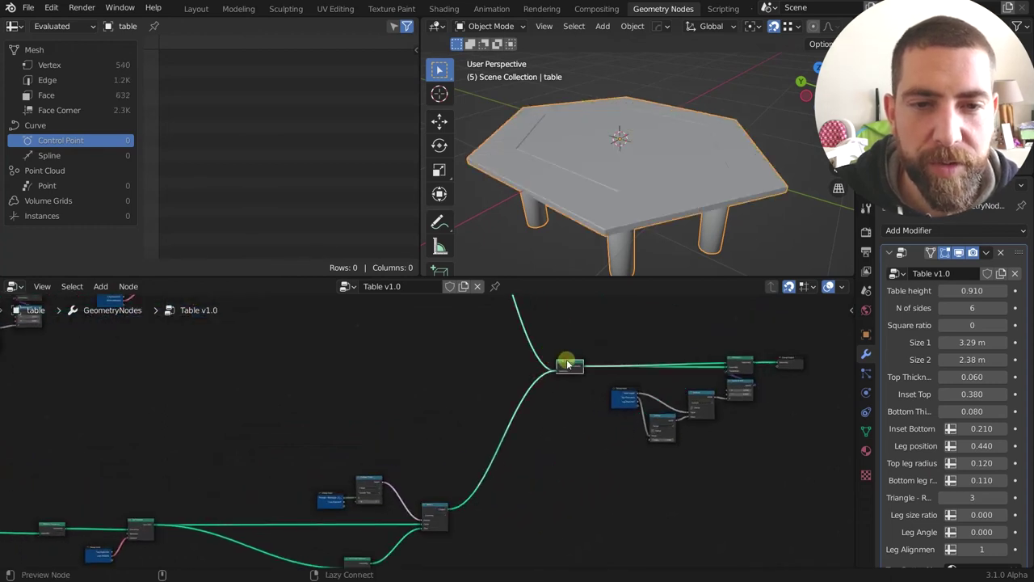
scroll(587, 177, "down", 2)
middle_click_drag(587, 177, 612, 154)
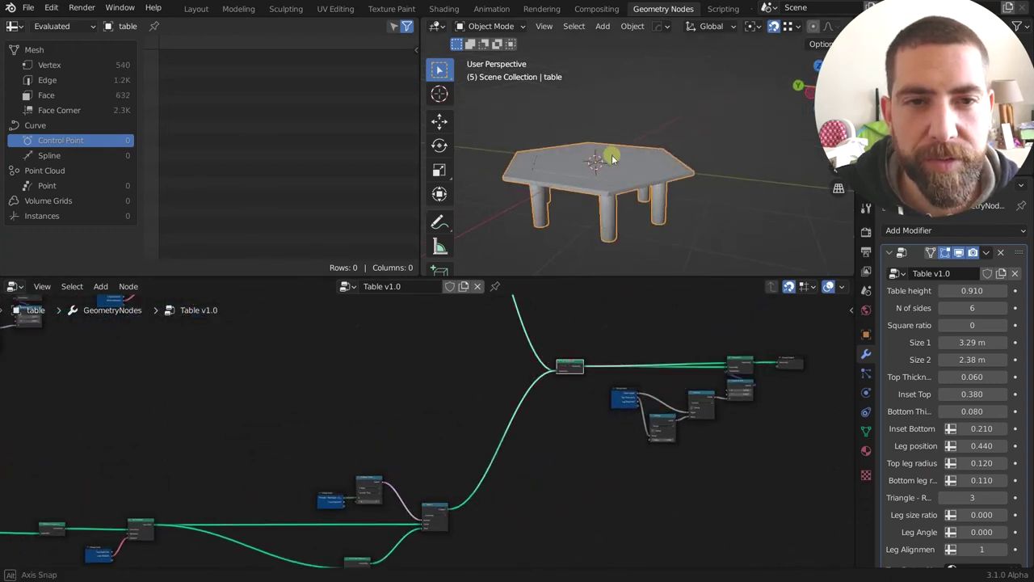
scroll(653, 414, "up", 2)
middle_click_drag(736, 377, 642, 390)
scroll(662, 352, "up", 3)
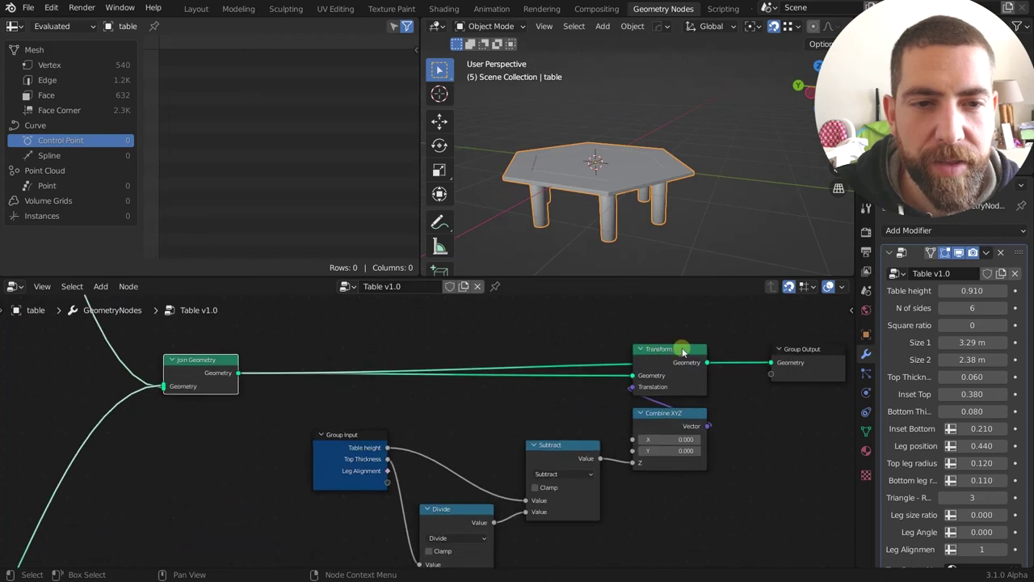
middle_click_drag(647, 246, 661, 204)
scroll(563, 166, "up", 3)
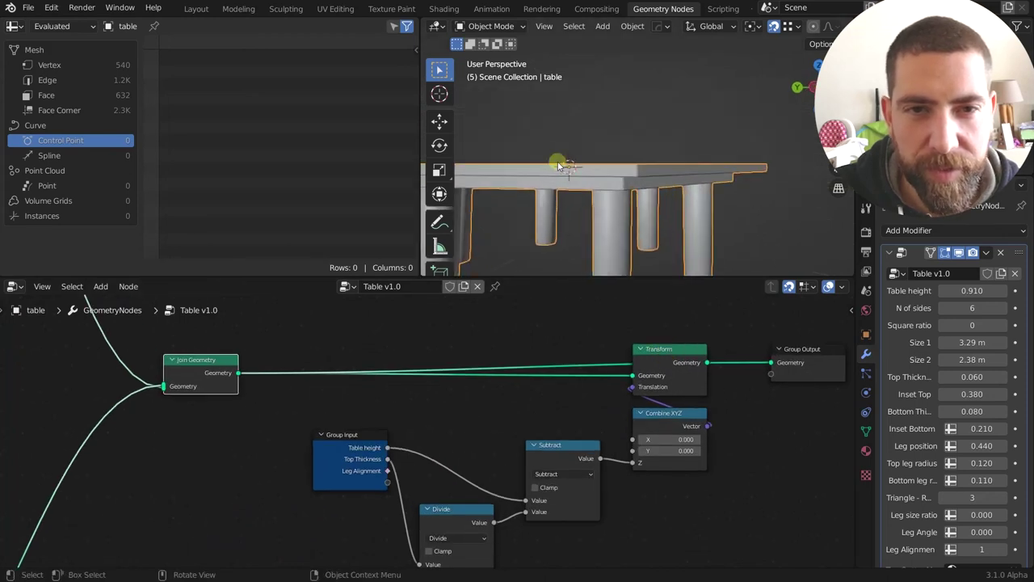
scroll(569, 171, "down", 2)
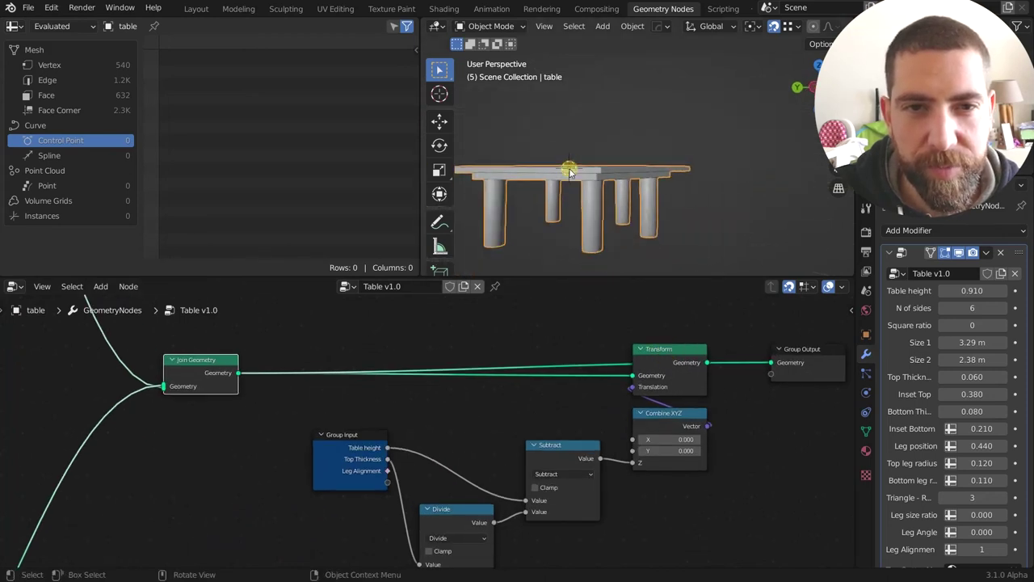
scroll(569, 175, "down", 1)
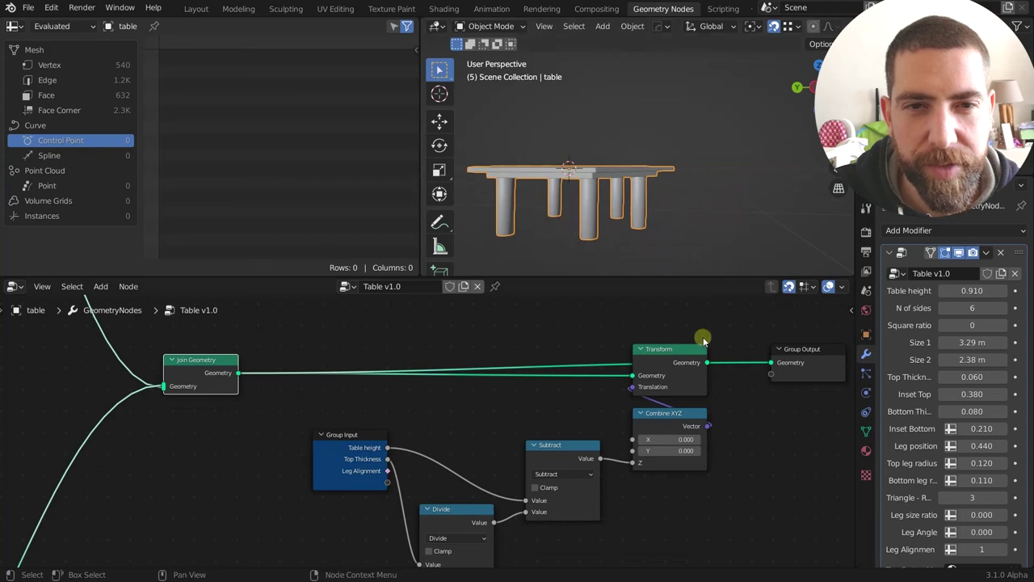
Preview the final Transform output and examine the Table height, Divide, Subtract and Combine XYZ nodes driving its translation.
left_click(677, 354, "ctrl+shift")
scroll(633, 208, "down", 3)
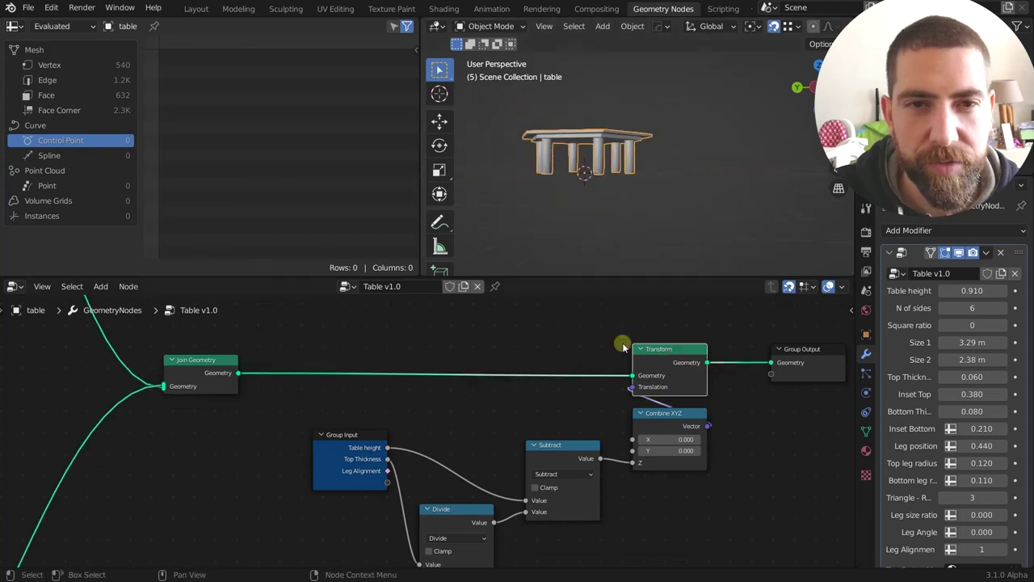
scroll(544, 423, "down", 2)
middle_click_drag(526, 446, 535, 366)
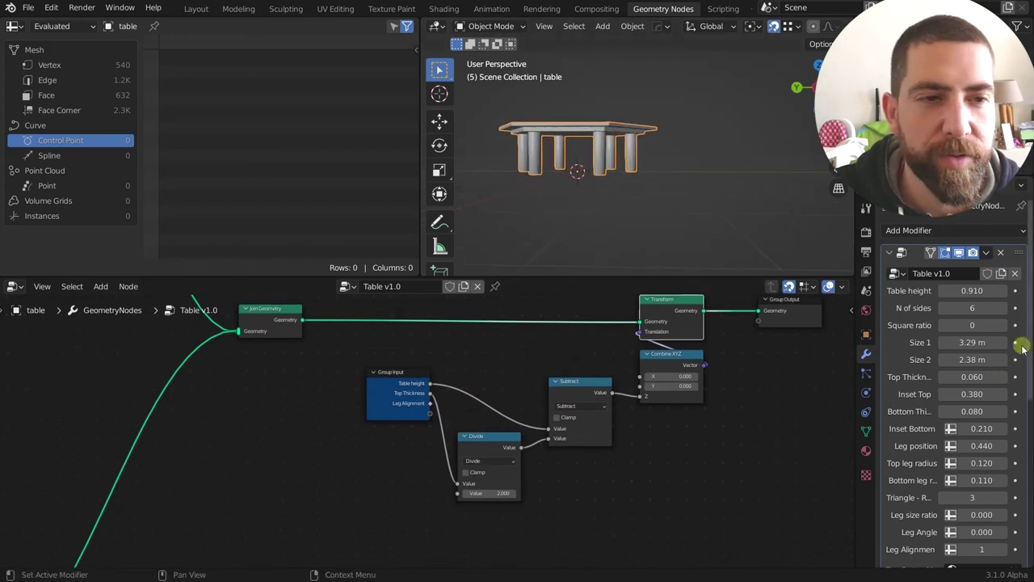
Set the Table height to 1.130 and view the entire Table v1.0 node tree.
left_click_drag(972, 291, 981, 291)
scroll(738, 480, "down", 1)
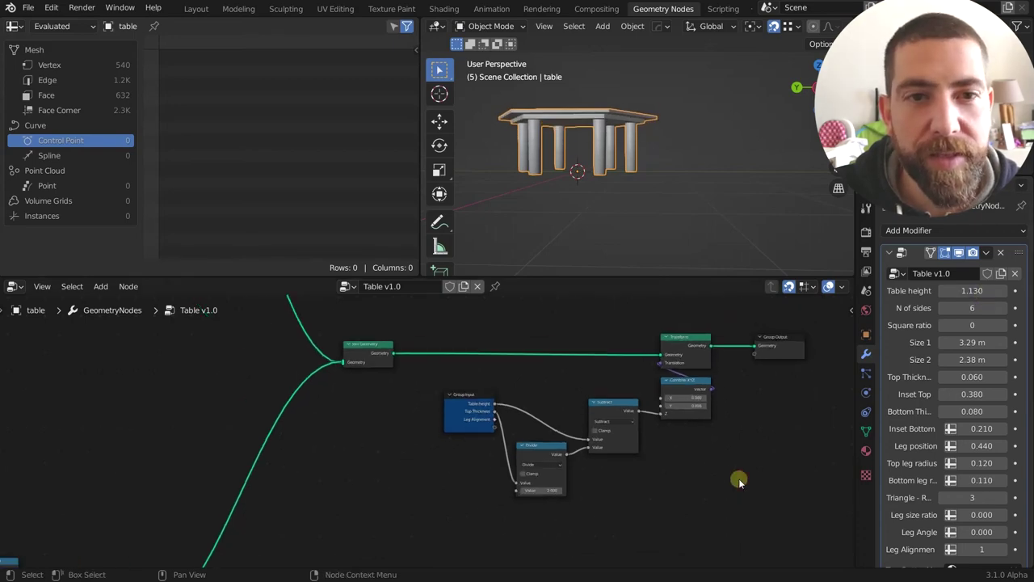
scroll(738, 478, "down", 8)
middle_click_drag(669, 519, 735, 494)
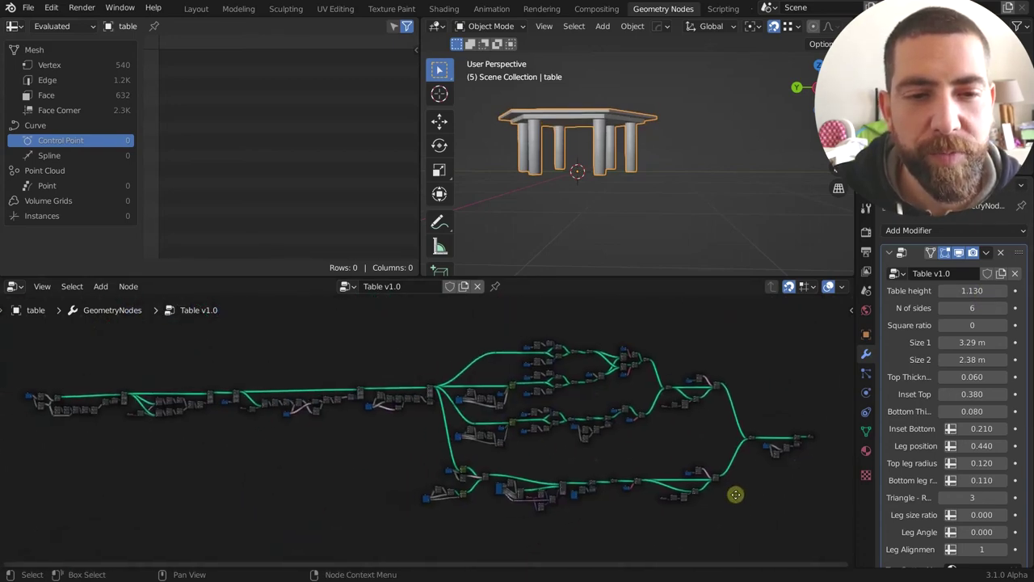
scroll(737, 494, "down", 2)
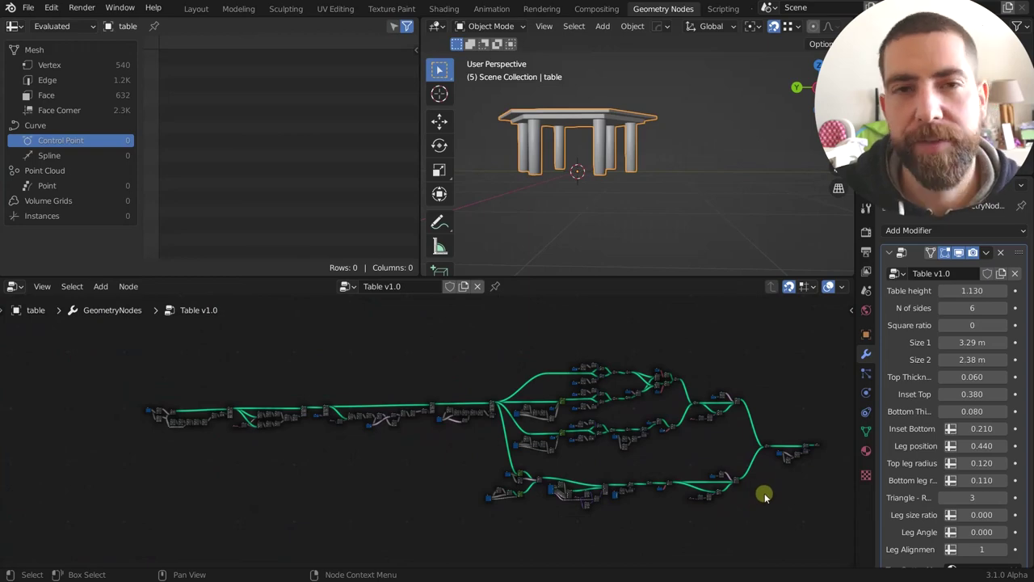
Locate the leg group node in the legs branch and switch the node editor to the leg node tree.
scroll(619, 505, "up", 10)
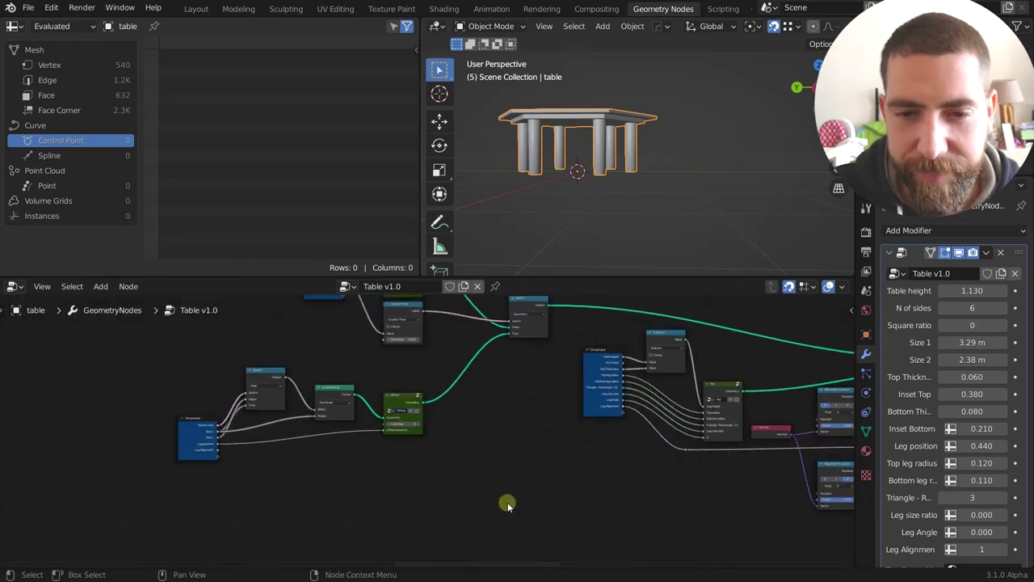
middle_click_drag(448, 432, 394, 429)
scroll(391, 420, "up", 6)
scroll(456, 422, "down", 5)
middle_click_drag(682, 407, 572, 405)
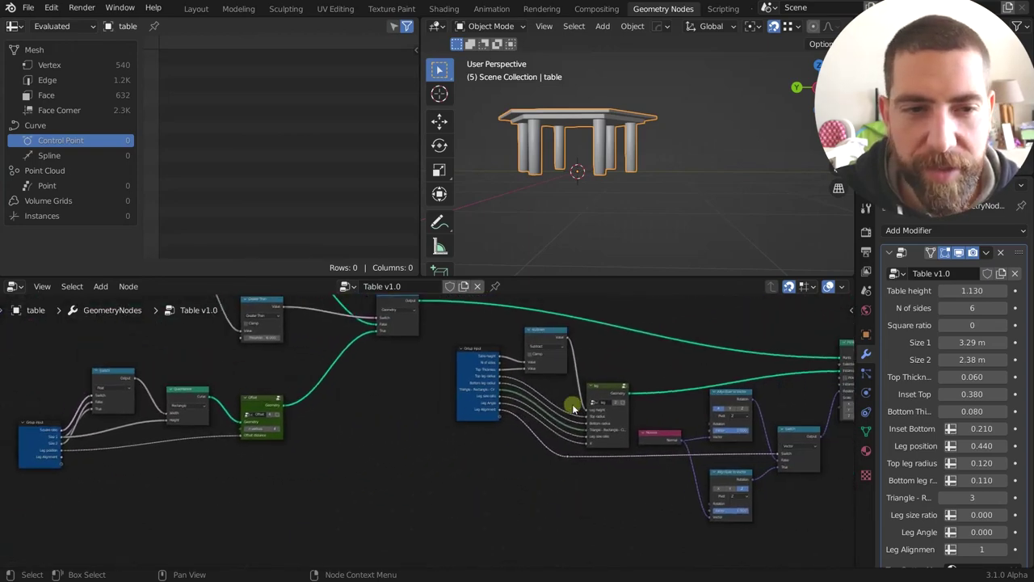
scroll(577, 412, "up", 3)
left_click(612, 388)
scroll(612, 391, "down", 3)
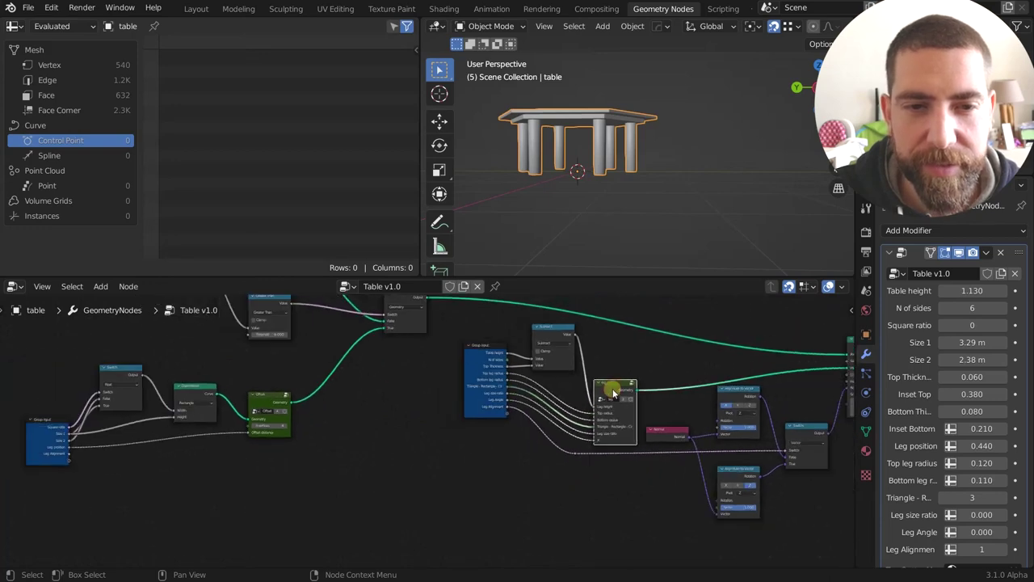
left_click(349, 287)
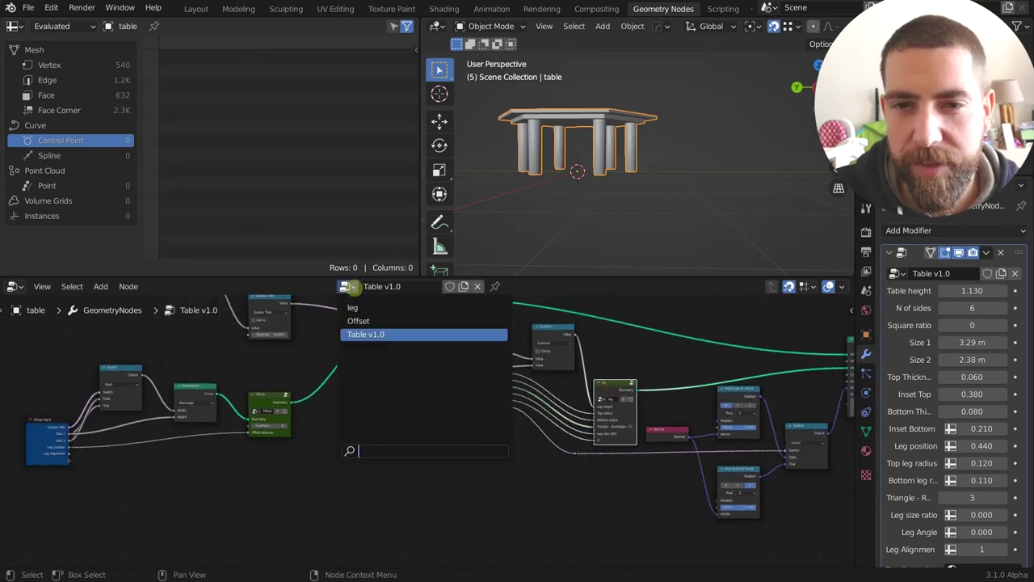
left_click(364, 302)
Examine the single leg and the start of its node tree, from the Group Input to the Cylinder node.
middle_click_drag(593, 197, 596, 169)
scroll(602, 407, "down", 2)
scroll(674, 428, "down", 8)
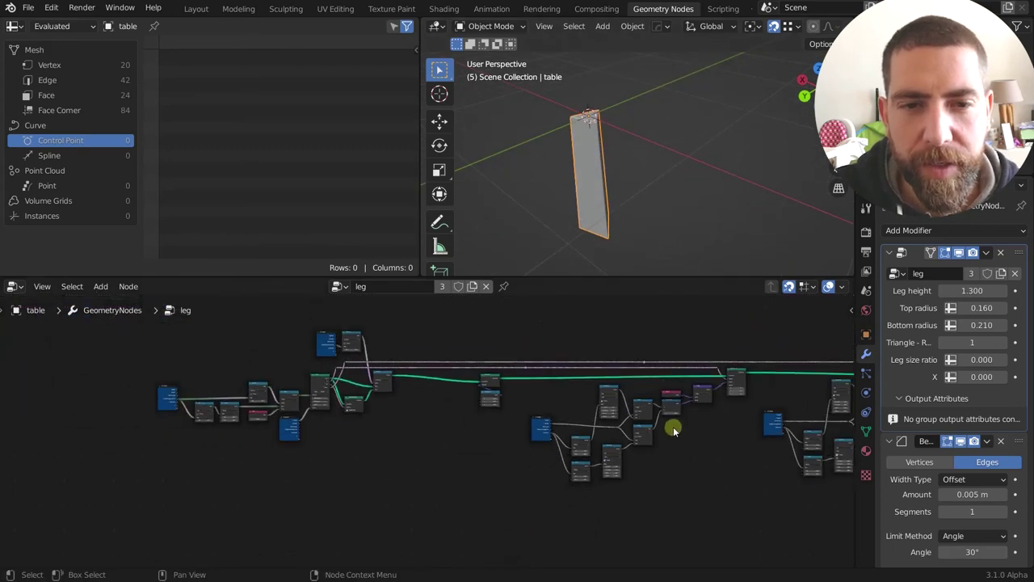
middle_click_drag(651, 429, 433, 426)
scroll(280, 406, "up", 6)
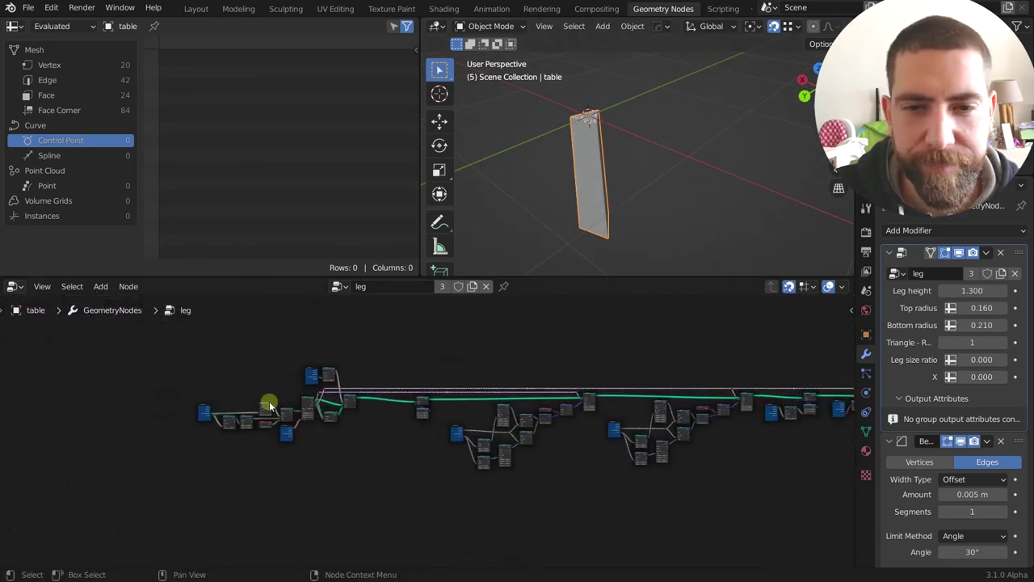
scroll(482, 367, "up", 1)
scroll(471, 366, "down", 2)
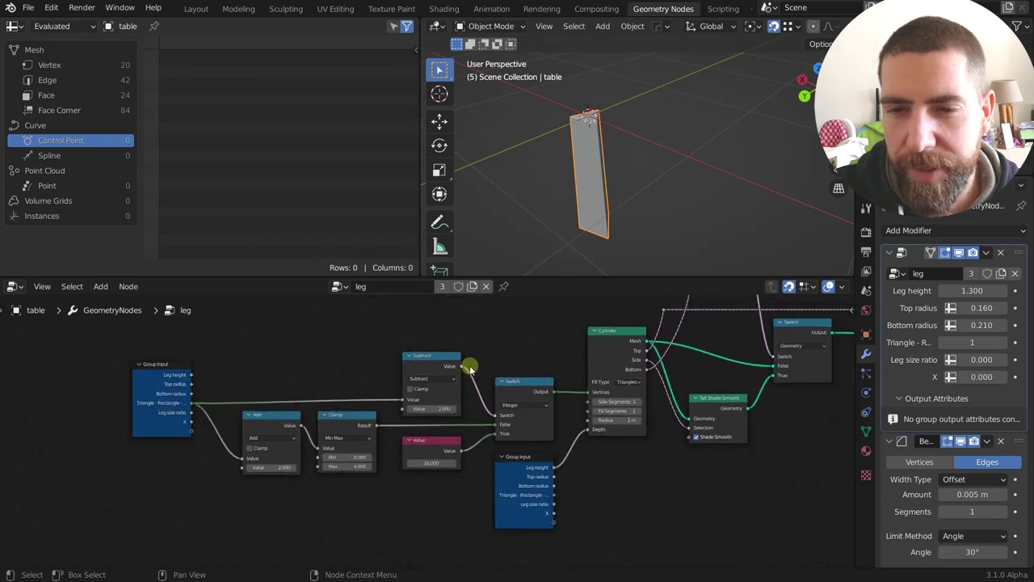
middle_click_drag(515, 365, 468, 369)
scroll(453, 375, "right", 3, "ctrl")
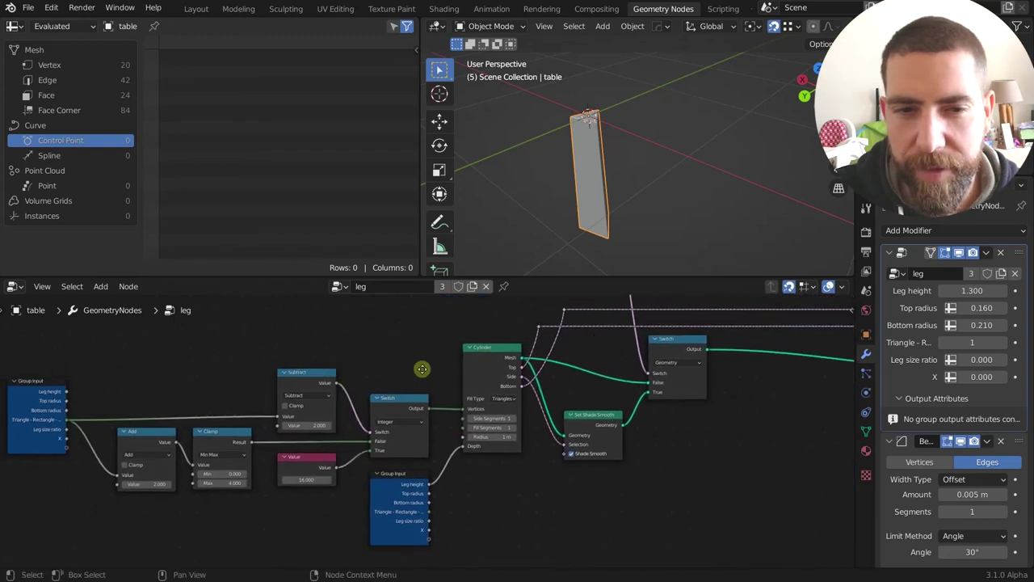
Preview the Cylinder node's mesh and examine the integer Switch feeding its Vertices input.
left_click(491, 356, "ctrl+shift")
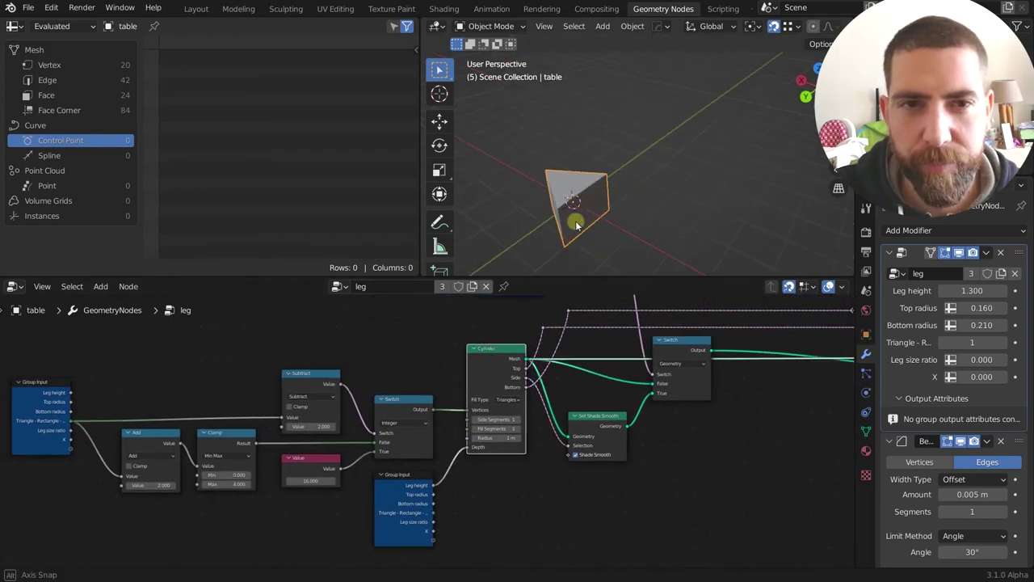
scroll(527, 386, "up", 3)
middle_click_drag(478, 434, 494, 391)
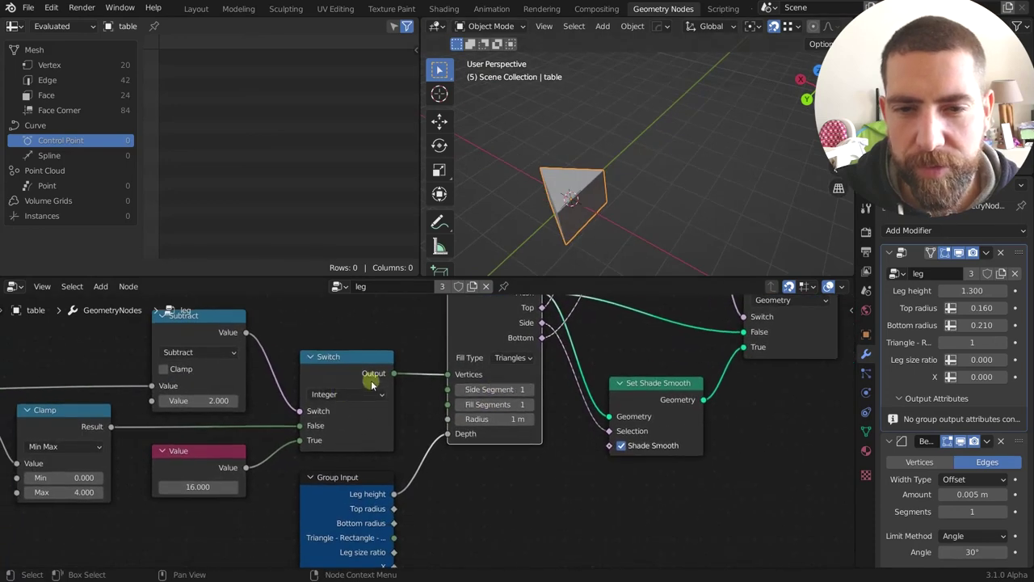
scroll(391, 377, "down", 2)
middle_click_drag(370, 370, 463, 350)
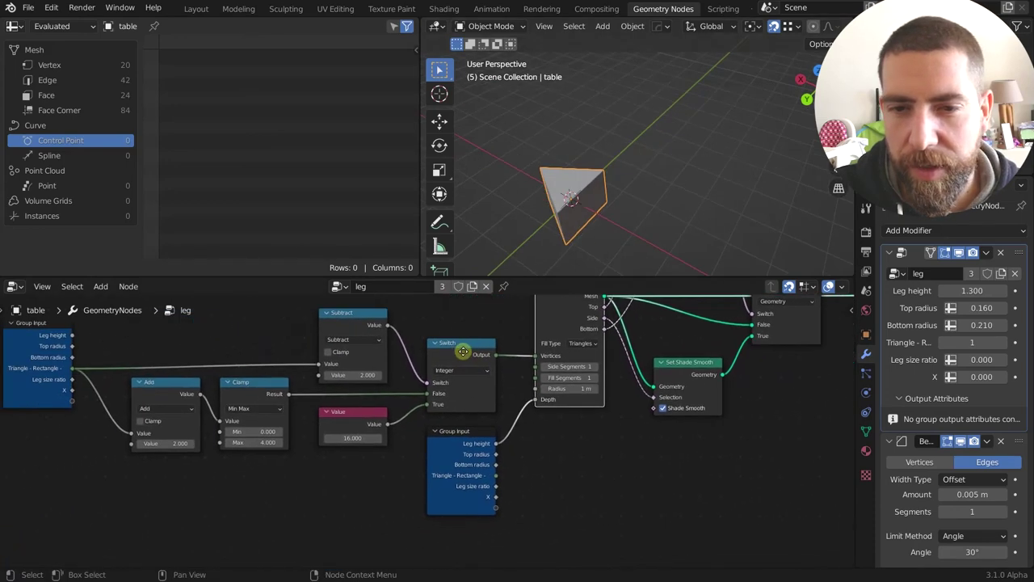
Examine how the Add, Clamp, Subtract and 16.000 Value nodes feed the integer Switch that sets the Cylinder's vertex count.
scroll(464, 354, "down", 1)
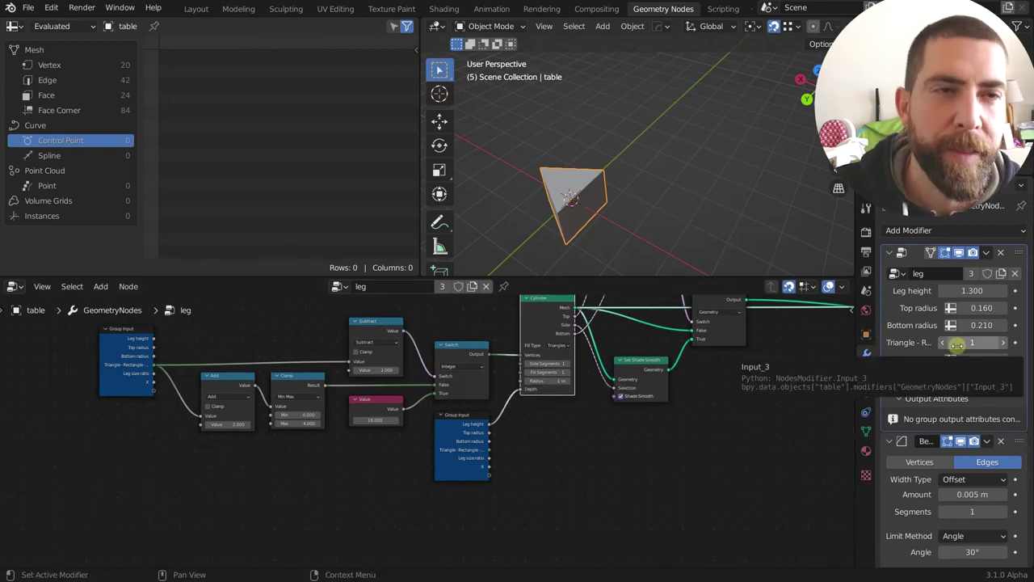
scroll(314, 404, "up", 6)
scroll(345, 452, "down", 3)
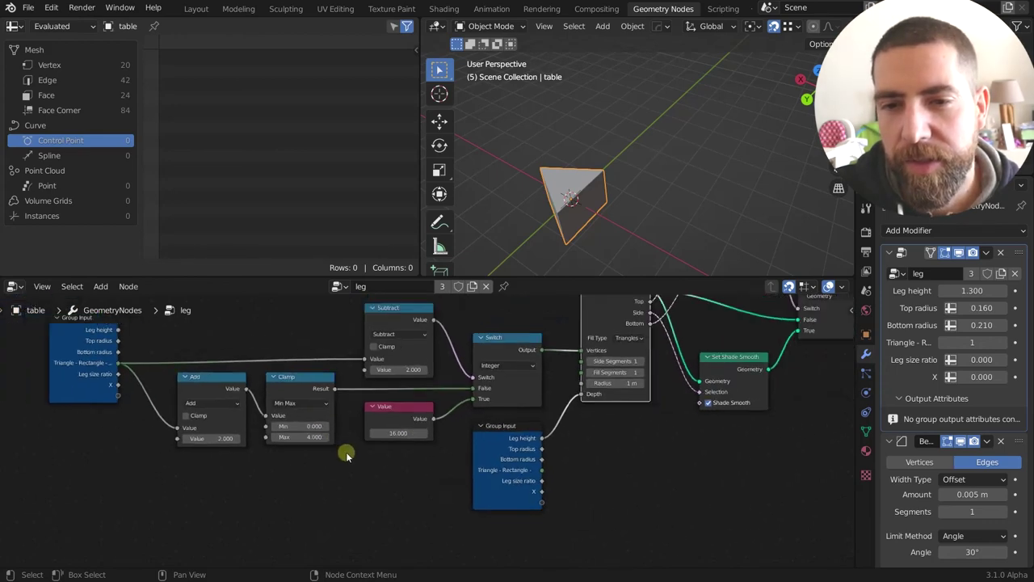
left_click(409, 416)
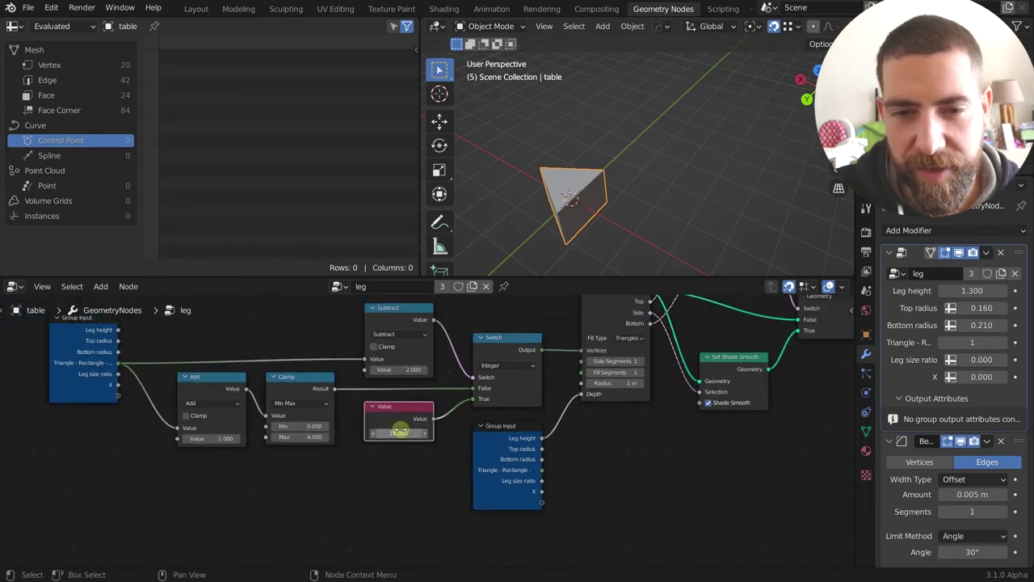
scroll(411, 441, "up", 2)
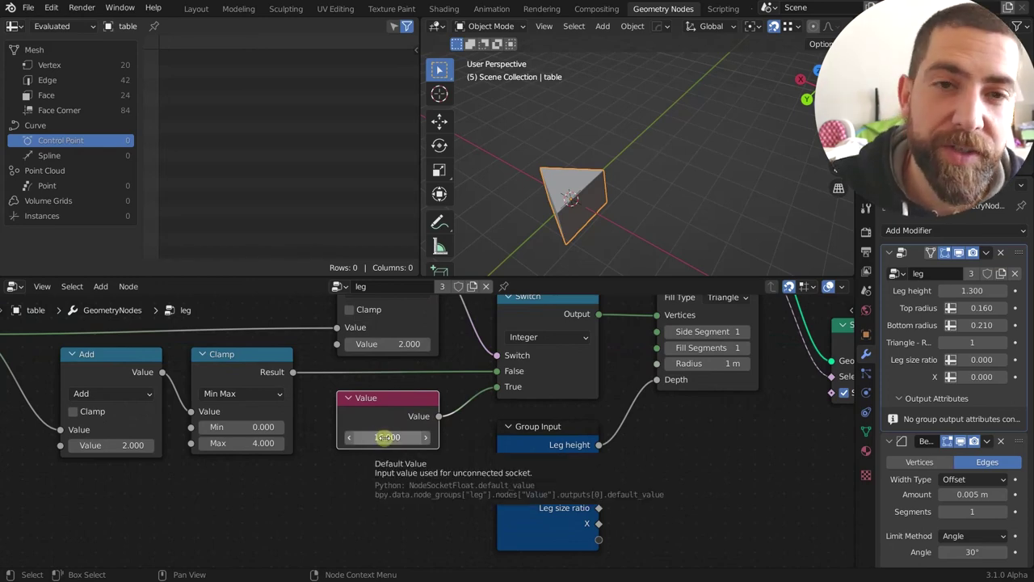
scroll(387, 437, "down", 2)
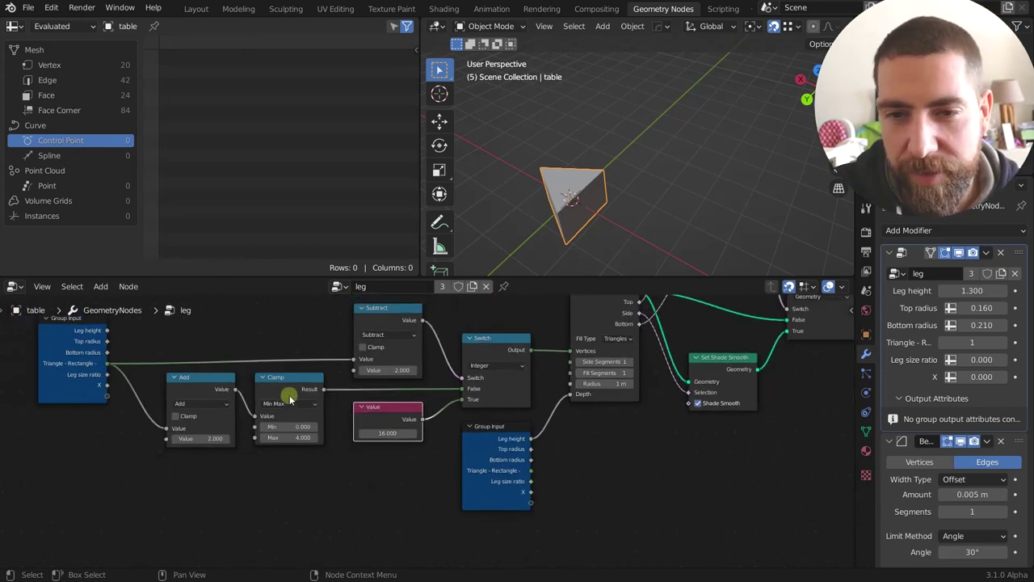
left_click(387, 321)
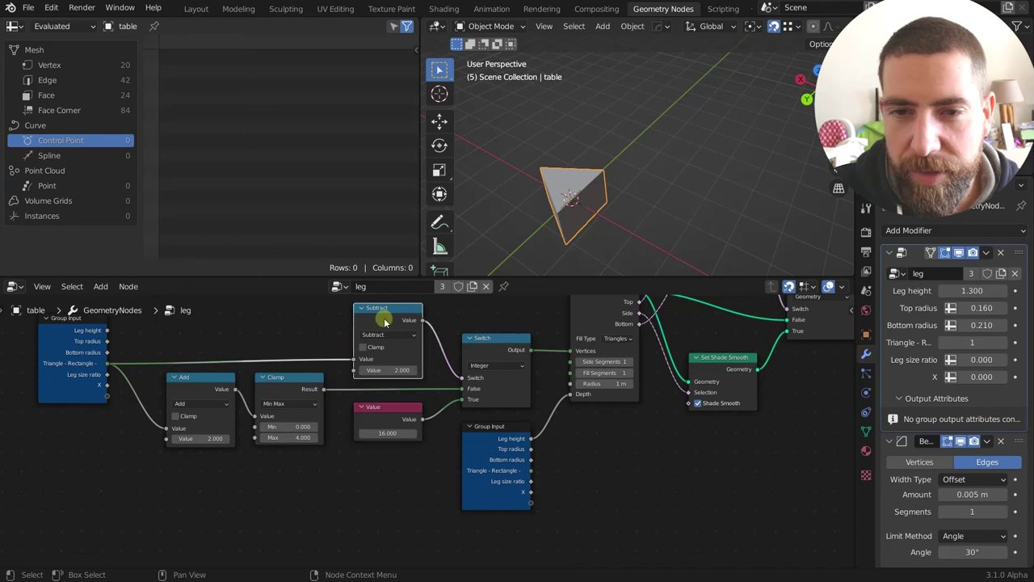
left_click(486, 345)
middle_click_drag(485, 345, 288, 381)
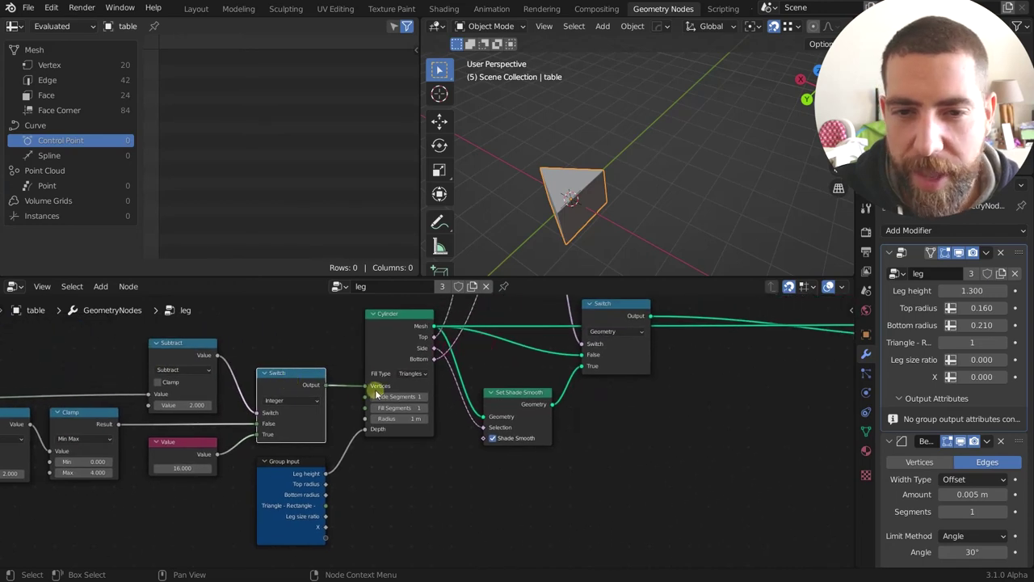
middle_click_drag(377, 393, 423, 357)
left_click(345, 353)
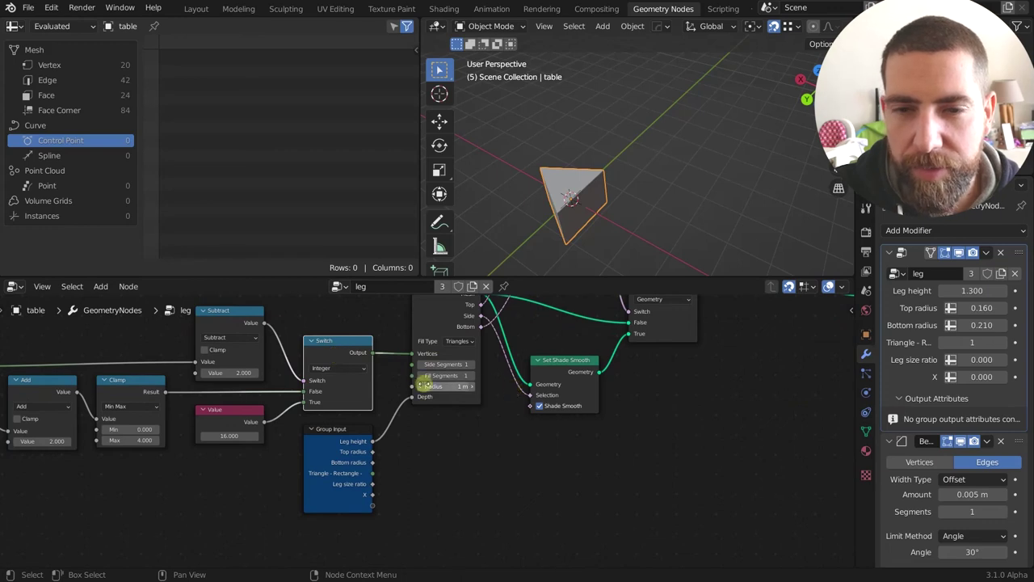
Examine the Leg height connection to the Cylinder's Depth and preview the Cylinder node again.
middle_click_drag(445, 455, 403, 460)
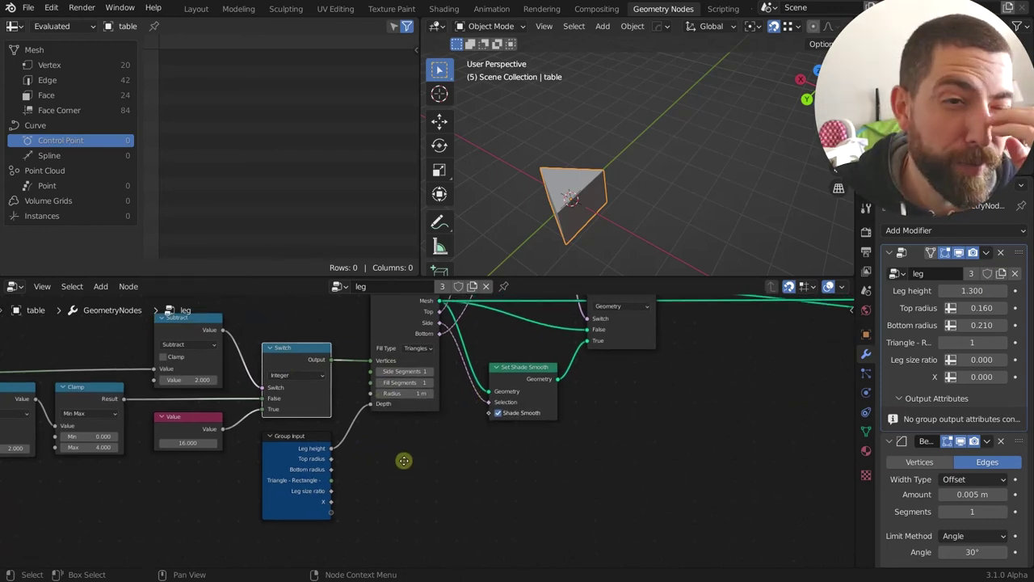
scroll(520, 409, "down", 4)
middle_click_drag(474, 361, 432, 376)
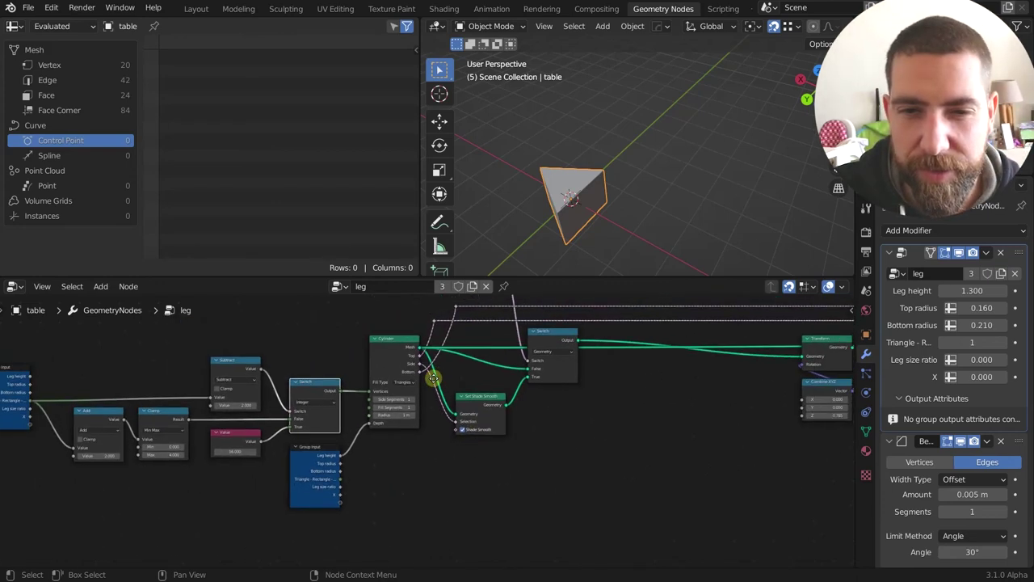
scroll(429, 375, "up", 1)
left_click(380, 341, "alt+shift")
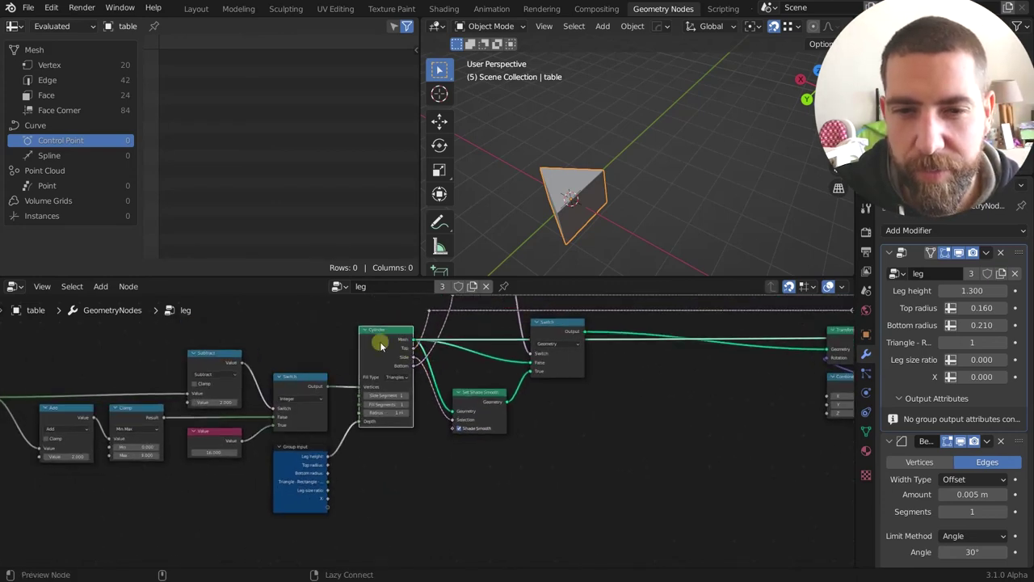
Set the leg's Triangle - Rectangle shape value to 3 and preview the geometry Switch fed by Set Shade Smooth.
left_click(1007, 343)
left_click(1007, 343)
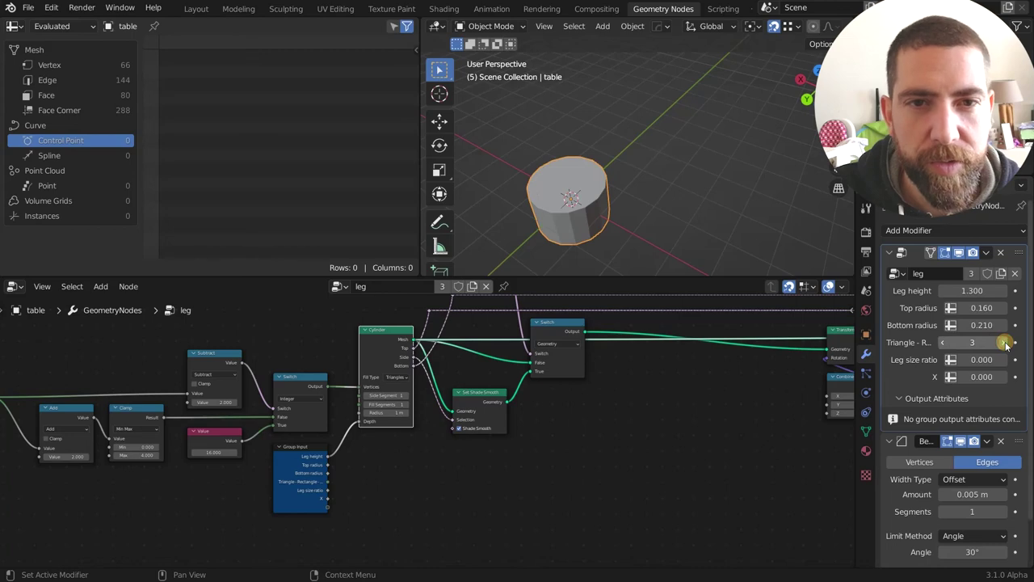
mouse_move(545, 449)
middle_mouse_down()
mouse_move(471, 526)
mouse_move(470, 547)
middle_mouse_up()
left_click(484, 420, "alt+shift")
middle_click_drag(545, 482, 540, 483)
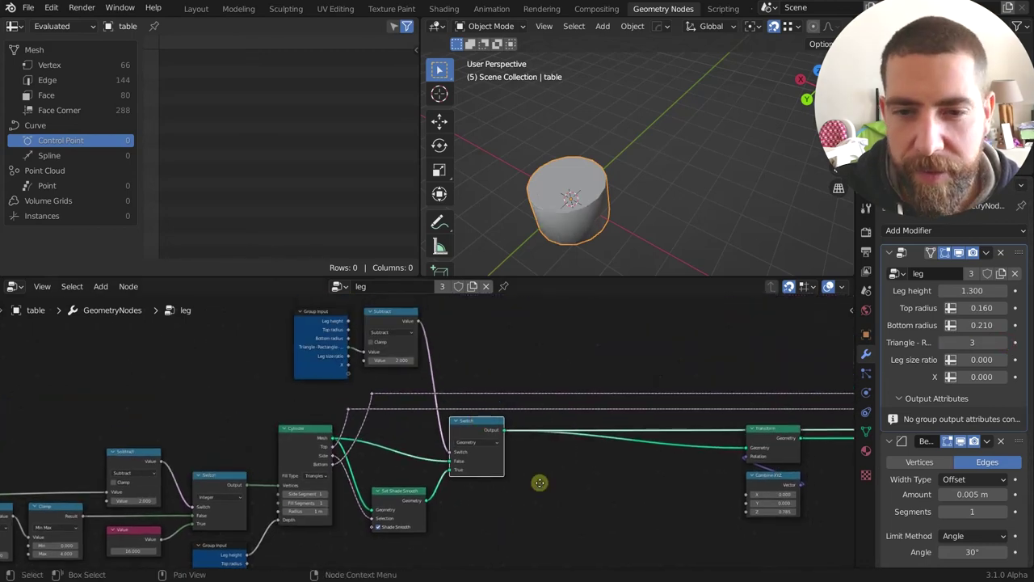
Preview the Transform node after the geometry Switch and examine the Combine XYZ node feeding its Rotation.
scroll(539, 482, "down", 3)
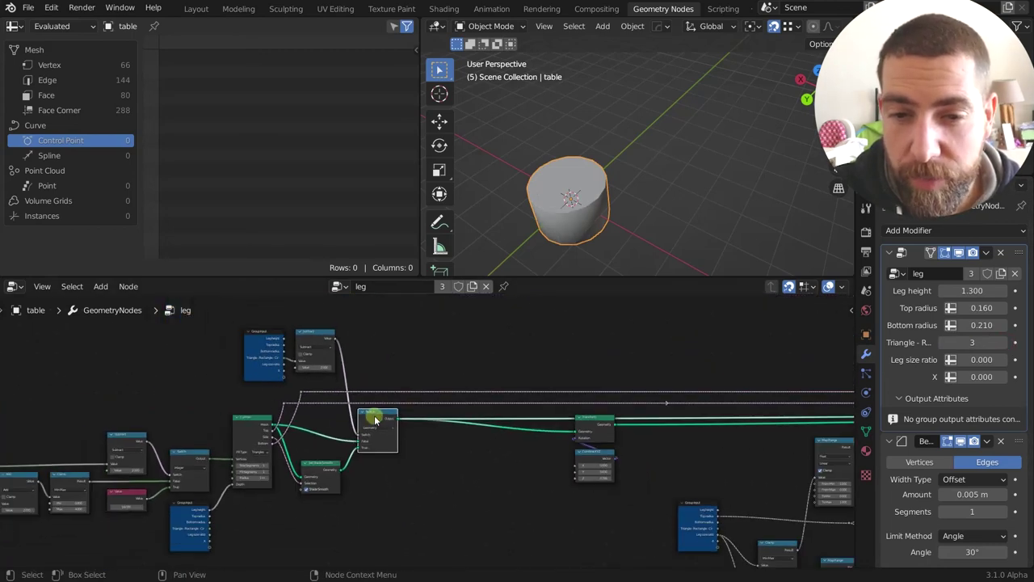
middle_click_drag(452, 460, 301, 455)
scroll(301, 455, "up", 3)
left_click(442, 414, "alt+shift")
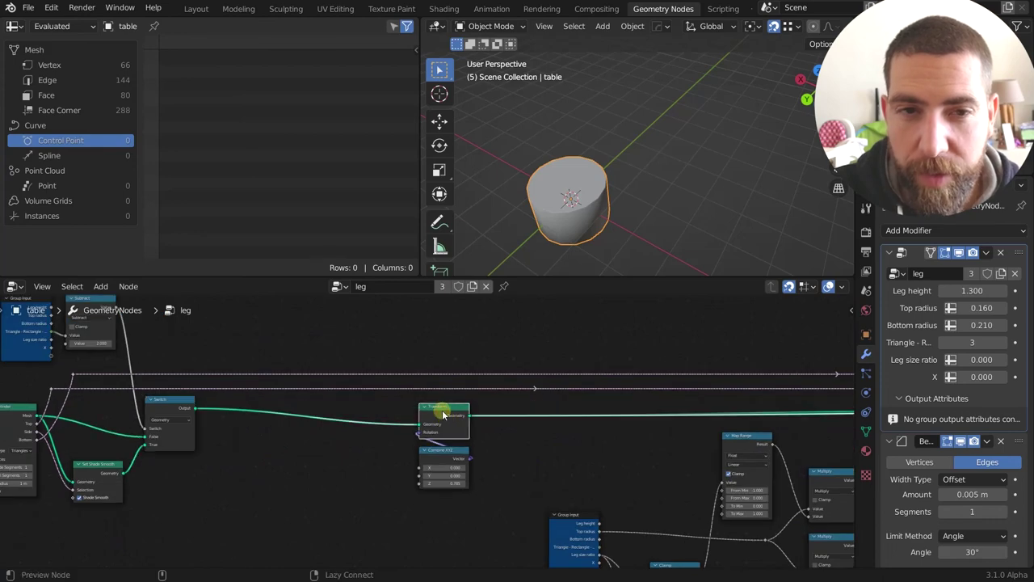
scroll(485, 455, "up", 2)
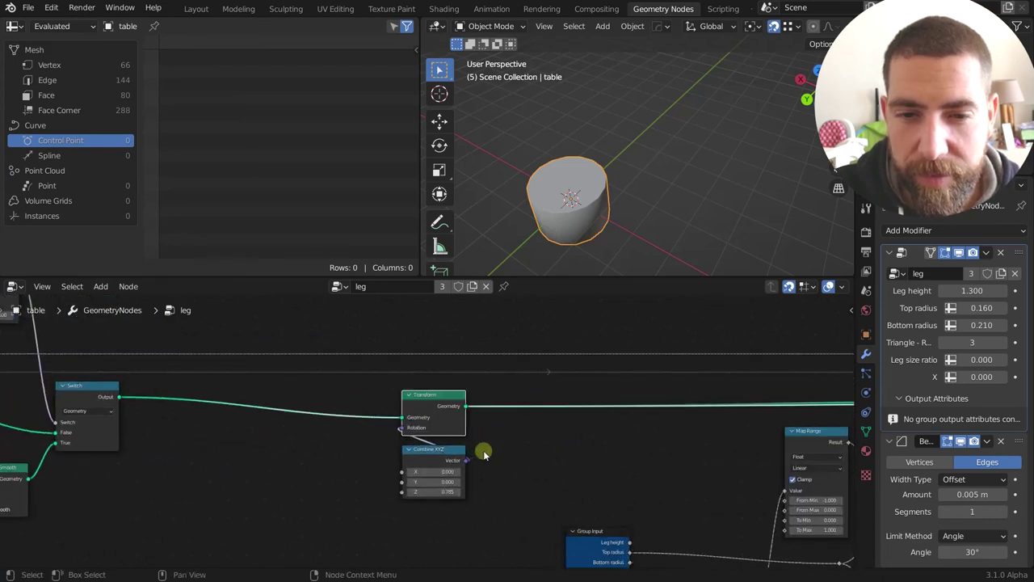
middle_click_drag(485, 455, 489, 408)
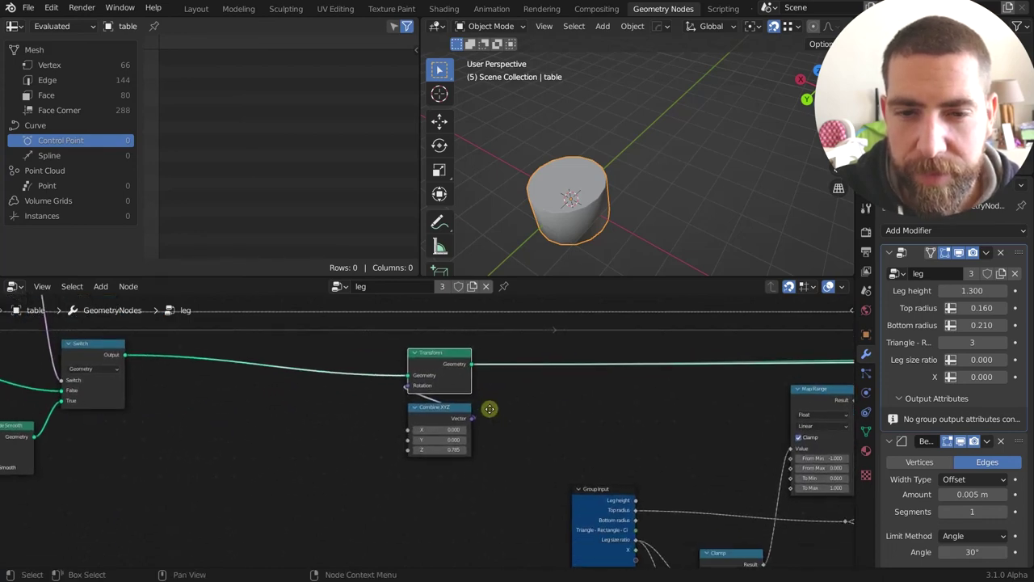
Mute the rotation Transform node and compare the leg from above with the shape value at 2 and 3.
left_click(943, 342)
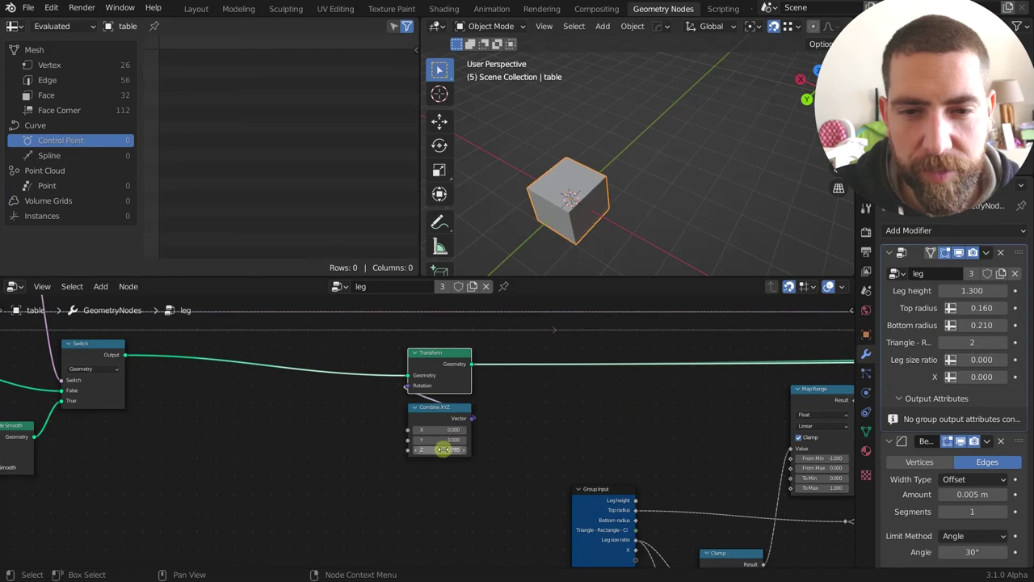
key("m")
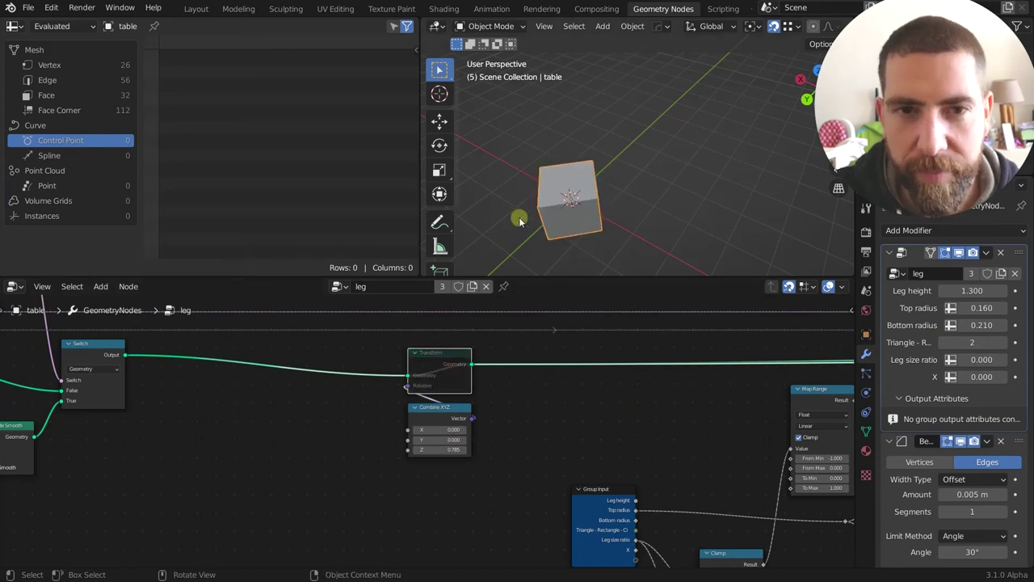
middle_click_drag(549, 210, 556, 43)
middle_click_drag(523, 186, 562, 186)
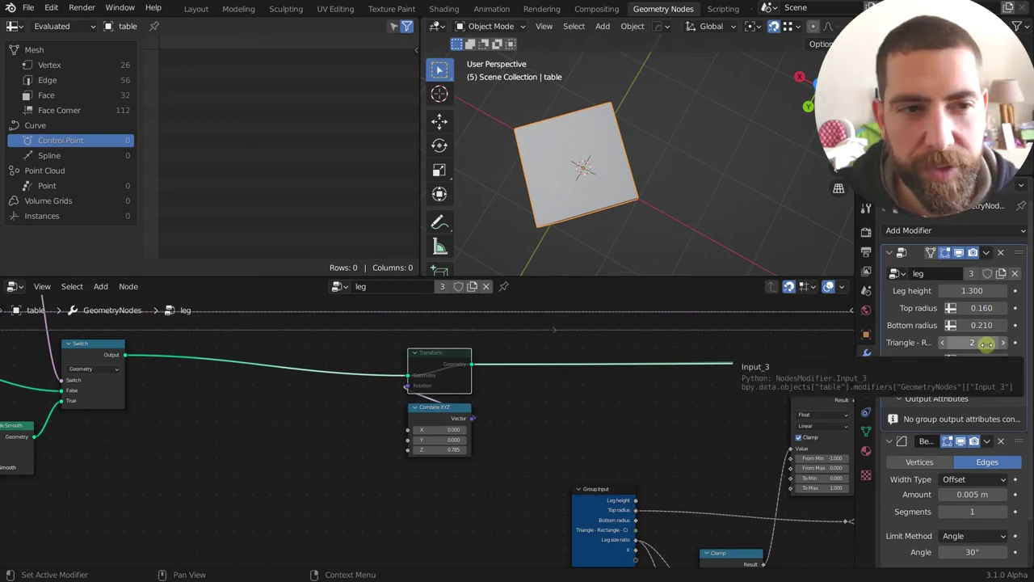
left_click(1002, 342)
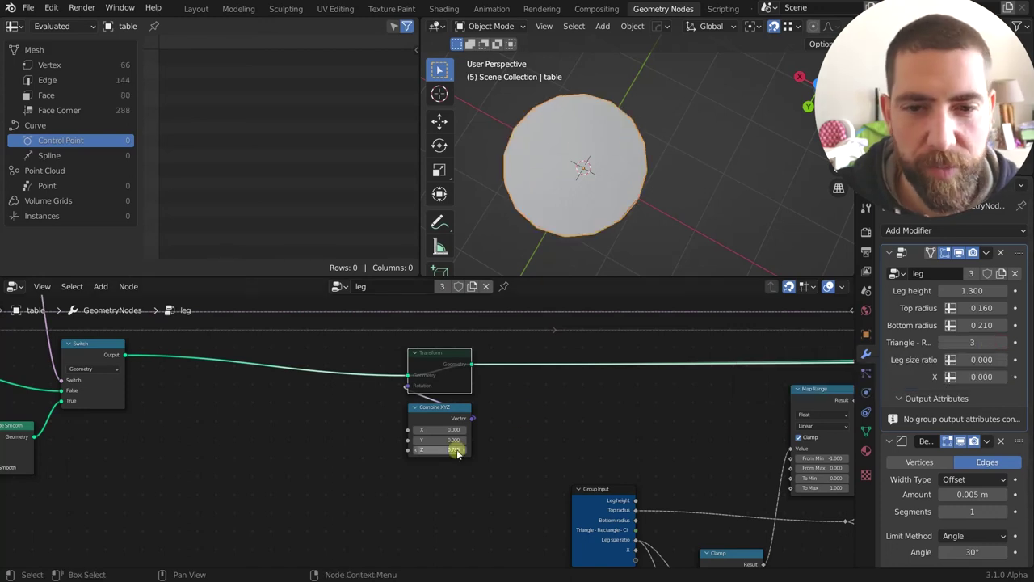
Examine the Combine XYZ rotation, re-enable the Transform node, and compare shape values 2 and 3, ending on 2.
scroll(451, 450, "up", 3)
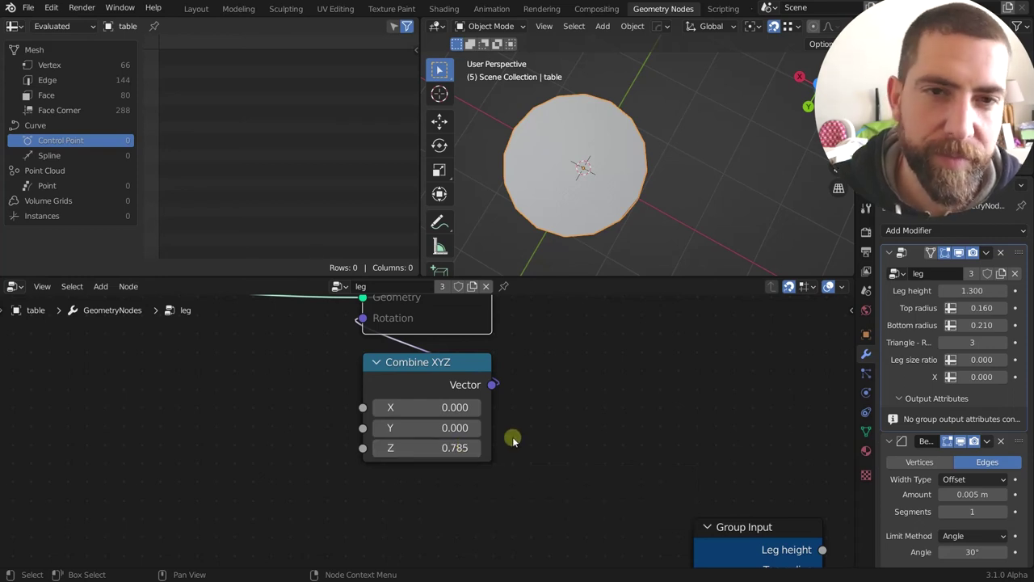
scroll(513, 439, "down", 3)
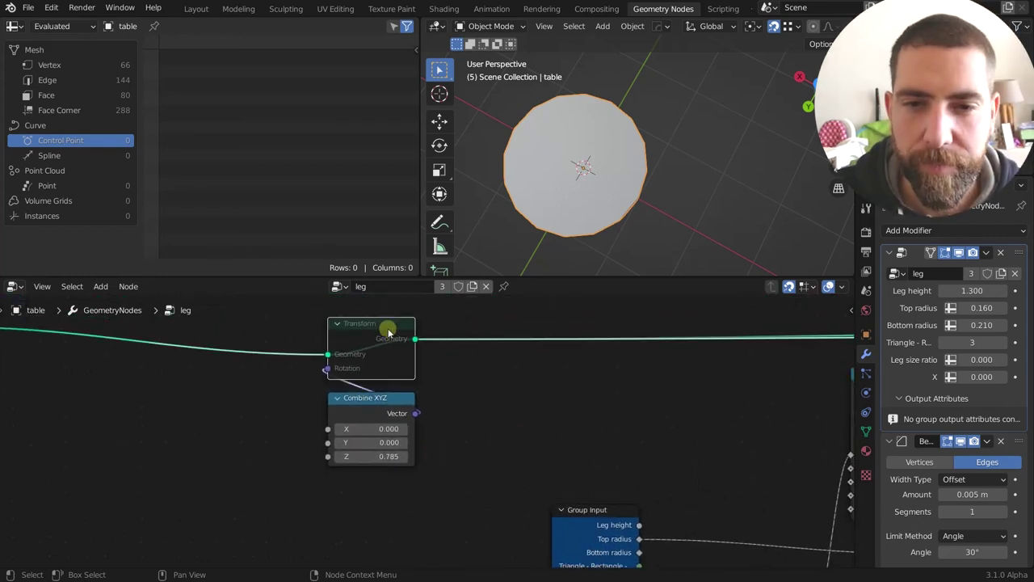
scroll(389, 332, "down", 5)
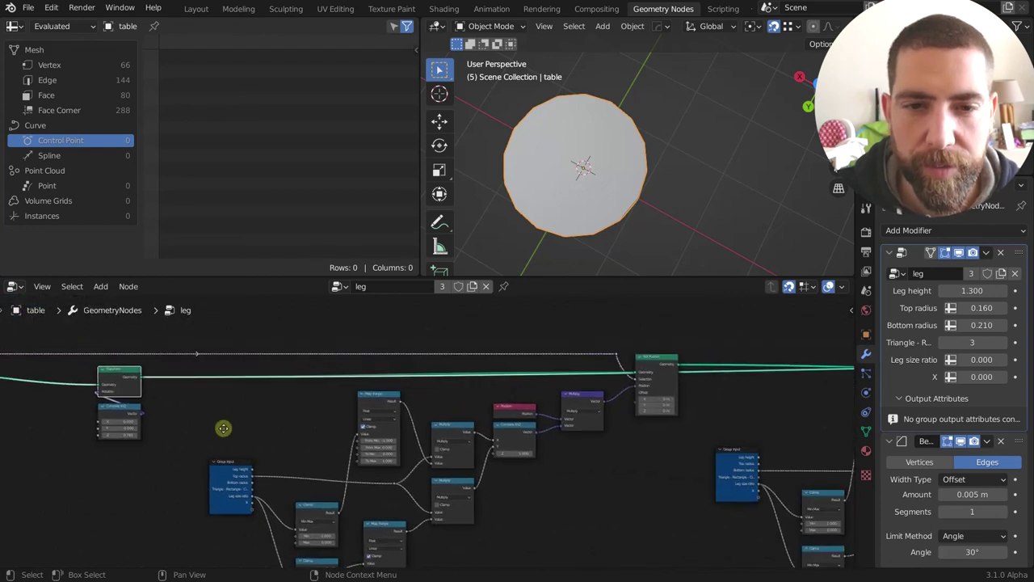
left_click(943, 342)
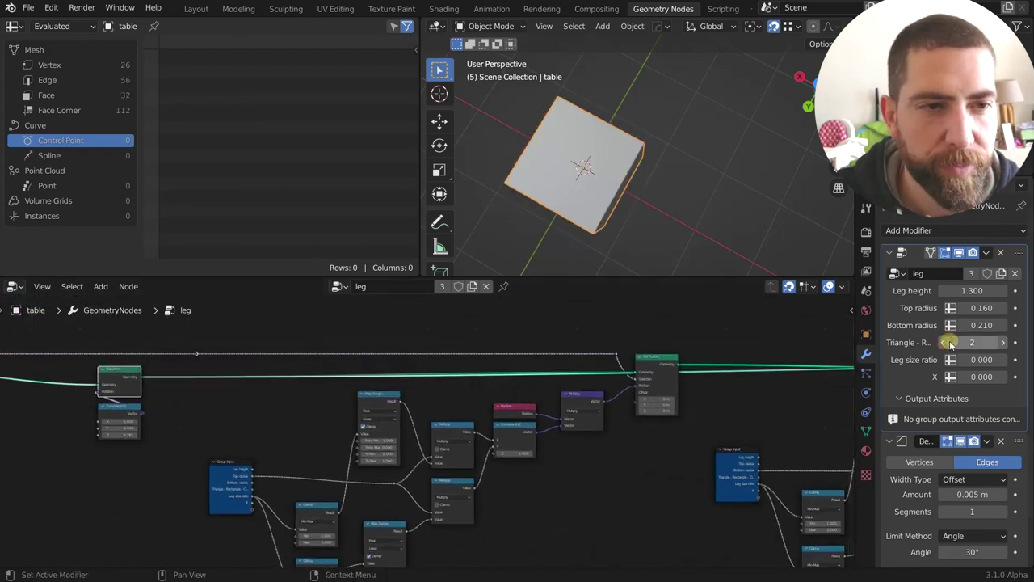
left_click(1013, 345)
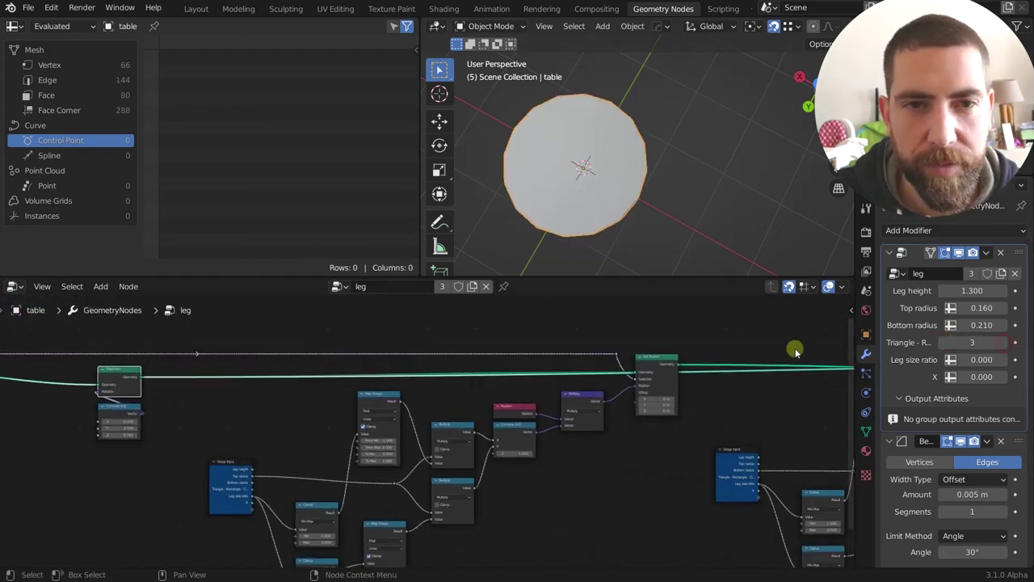
left_click(936, 343)
scroll(226, 420, "down", 2)
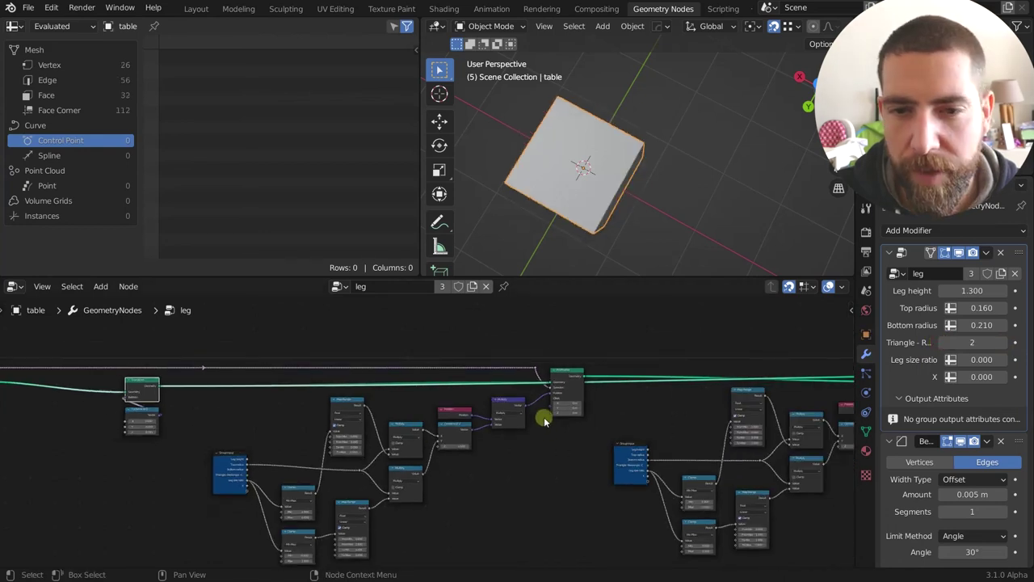
Preview the first Set Position node after the rotation Transform and view the tapered leg from the side.
scroll(543, 418, "up", 2)
left_click(571, 369, "ctrl+shift")
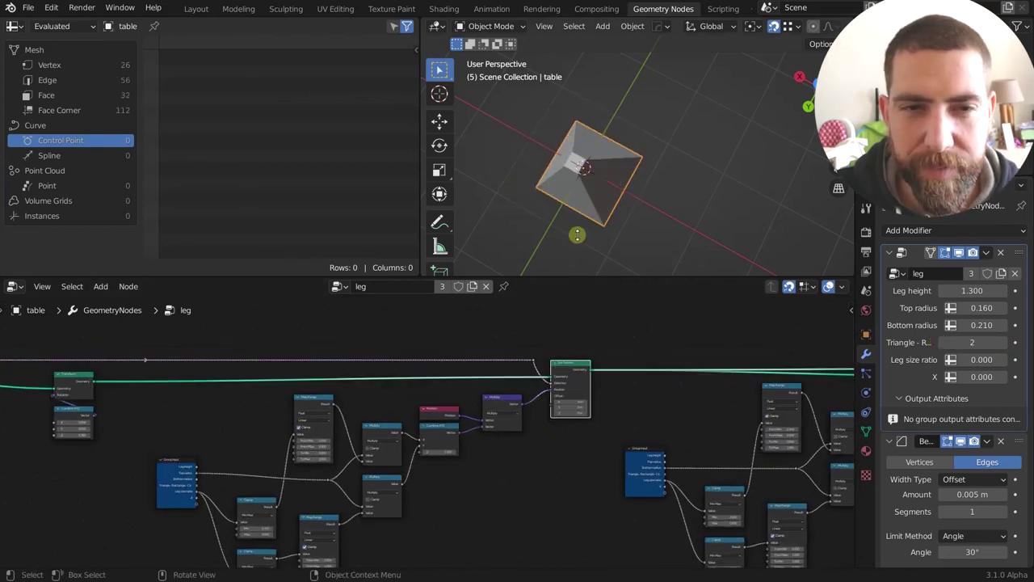
middle_click_drag(579, 234, 590, 167)
scroll(572, 386, "up", 2)
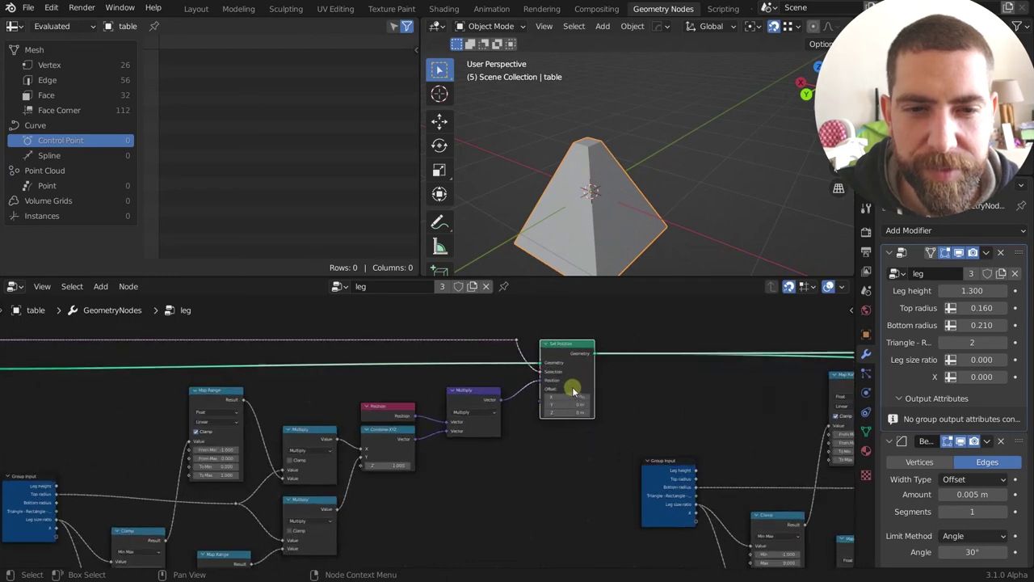
Examine how Top radius and Leg size ratio pass through the Clamp, Map Range and Multiply nodes into the first Set Position.
scroll(572, 379, "down", 3)
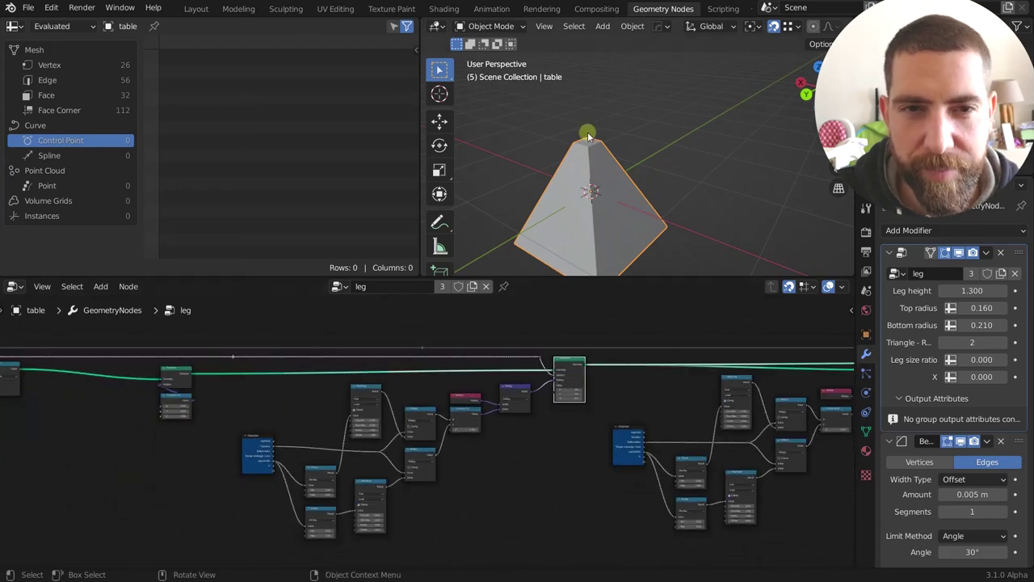
scroll(327, 403, "up", 3)
middle_click_drag(293, 462, 305, 431)
left_click(231, 402)
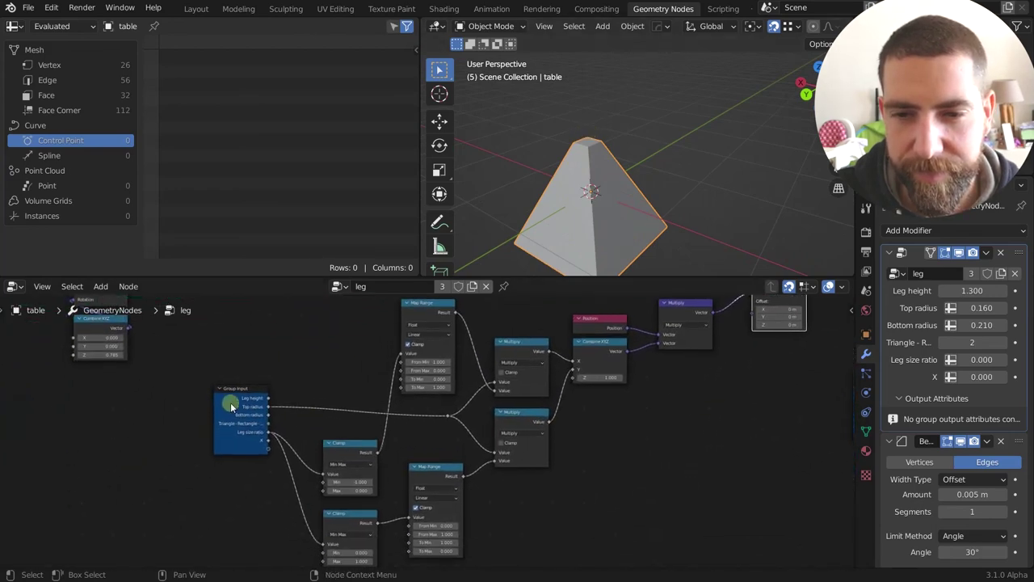
scroll(450, 404, "down", 2)
middle_click_drag(563, 418, 559, 422)
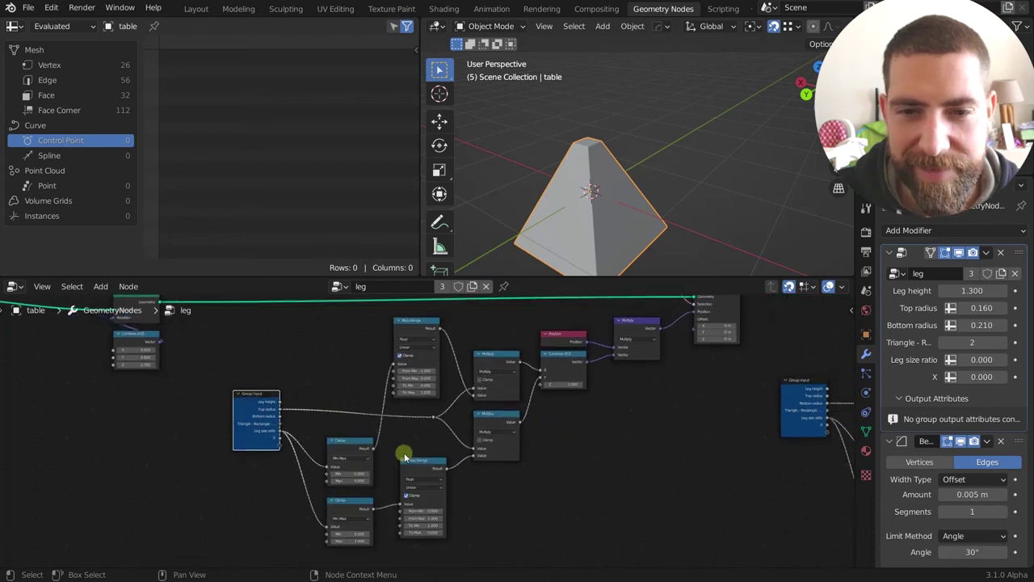
Follow the node tree to the Bottom radius chain and preview the second Set Position node.
middle_click_drag(667, 438, 316, 516)
scroll(316, 515, "down", 3)
middle_click_drag(491, 453, 271, 465)
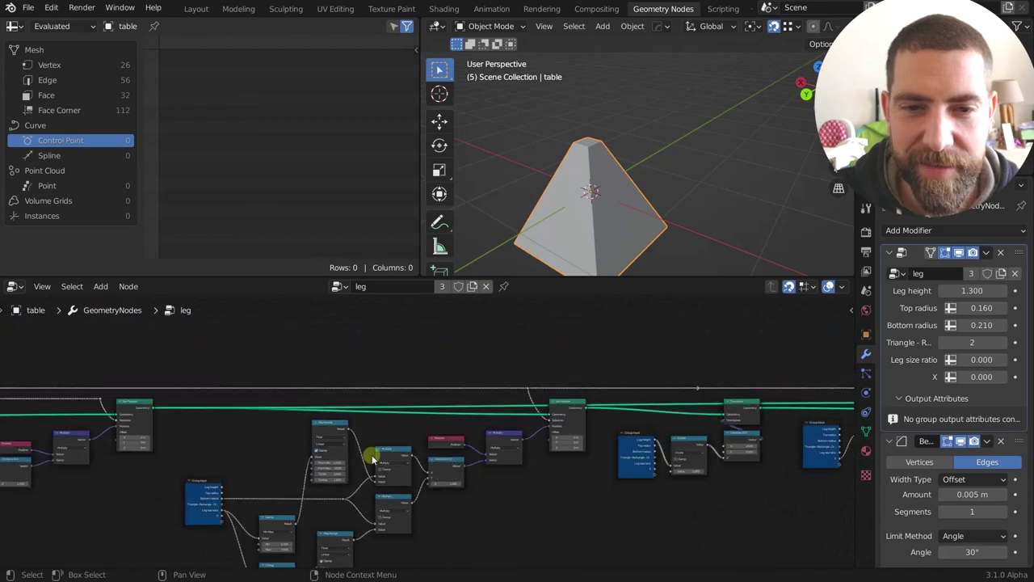
left_click(570, 407, "ctrl+shift")
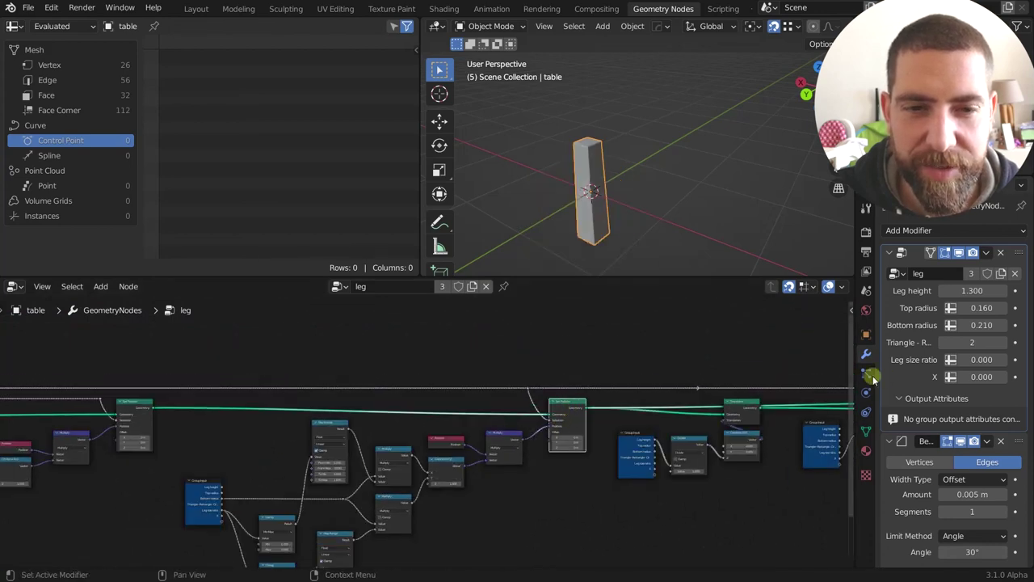
Set the leg's Top radius to 0.260 and Bottom radius to 0.320.
mouse_move(974, 325)
left_mouse_down()
mouse_move(995, 324)
mouse_move(966, 308)
left_mouse_up()
middle_click_drag(615, 429, 671, 335)
scroll(547, 347, "up", 2)
middle_click_drag(448, 358, 486, 365)
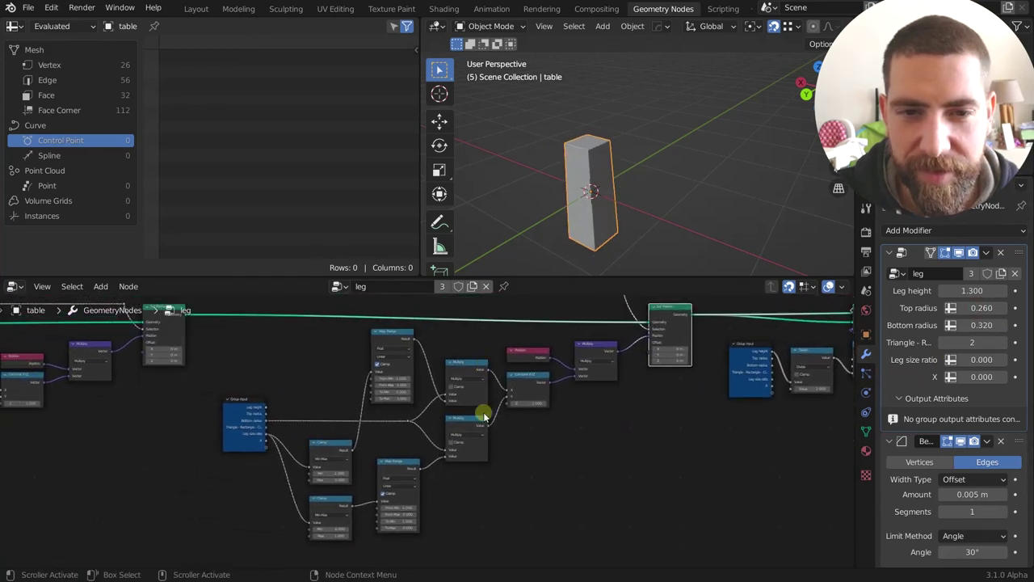
Preview the Transform node whose Translation comes from the divided Leg height.
scroll(485, 416, "up", 1)
middle_click_drag(659, 422, 282, 498)
scroll(282, 501, "down", 1)
middle_click_drag(538, 517, 496, 516)
scroll(458, 408, "up", 2)
left_click(468, 383, "ctrl+shift")
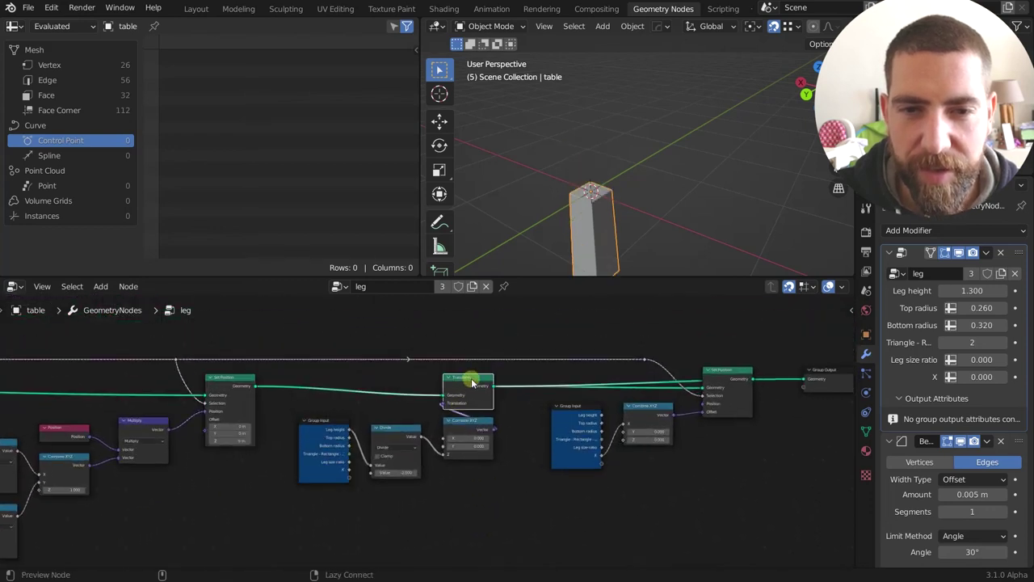
Examine the leg's top face against the origin and the Divide node that offsets the leg by half its height.
middle_click_drag(579, 227, 581, 217)
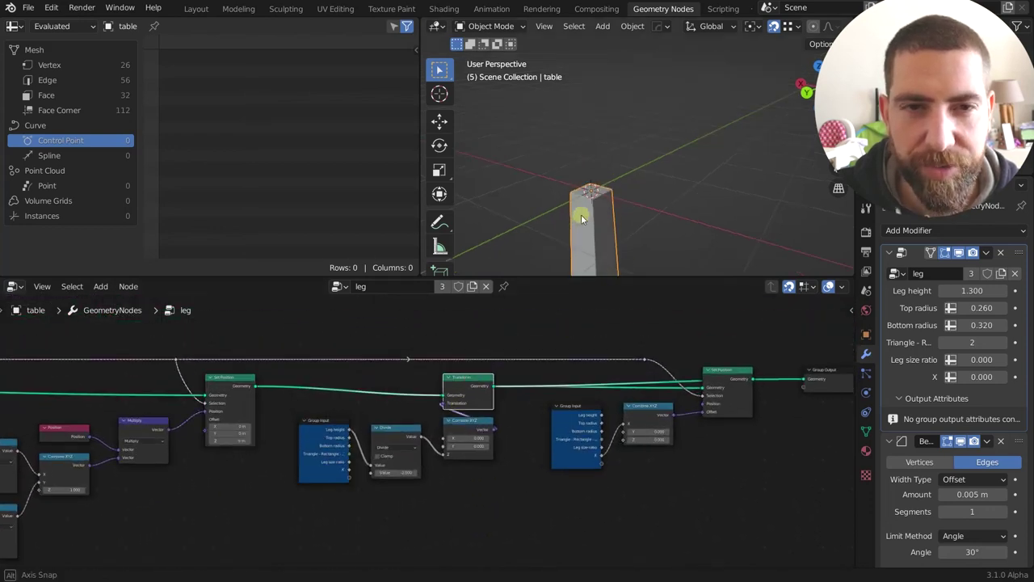
scroll(579, 192, "down", 2)
scroll(477, 452, "up", 3)
middle_click_drag(596, 266, 589, 203)
scroll(589, 203, "up", 3)
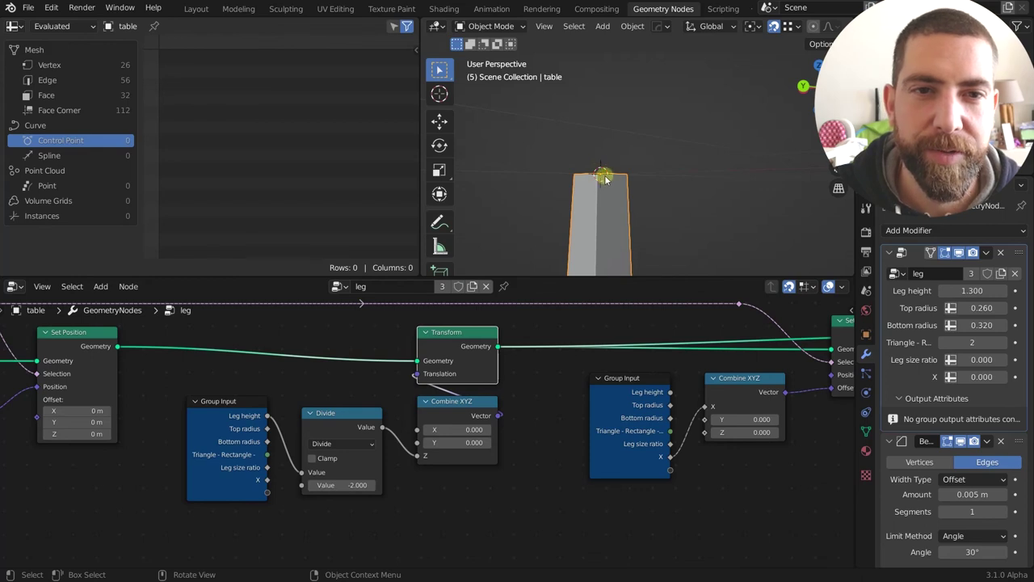
scroll(569, 212, "down", 4)
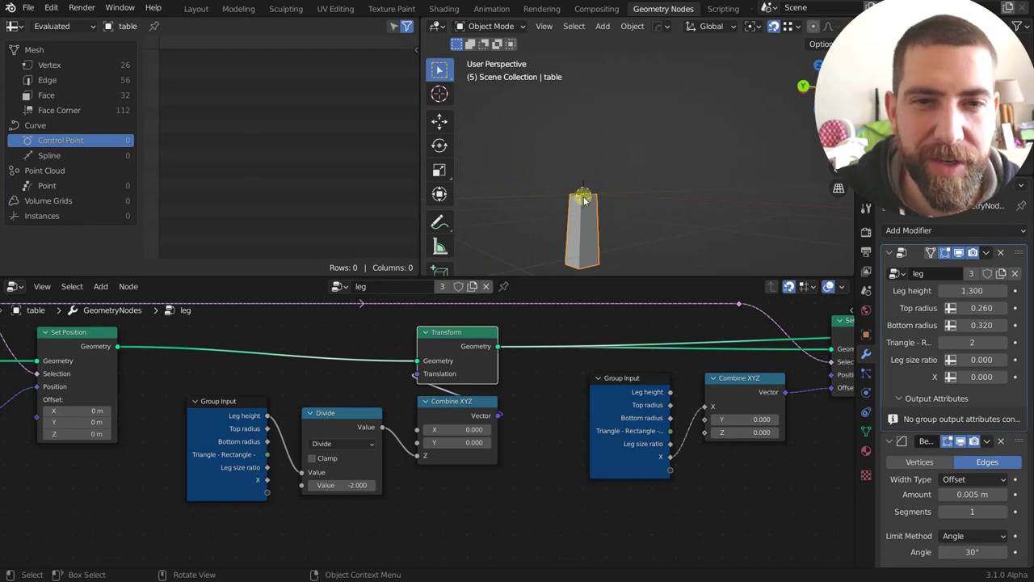
Preview the final Set Position node, locate its X offset source in the Group Input, and set X to 0.100.
scroll(533, 380, "down", 3)
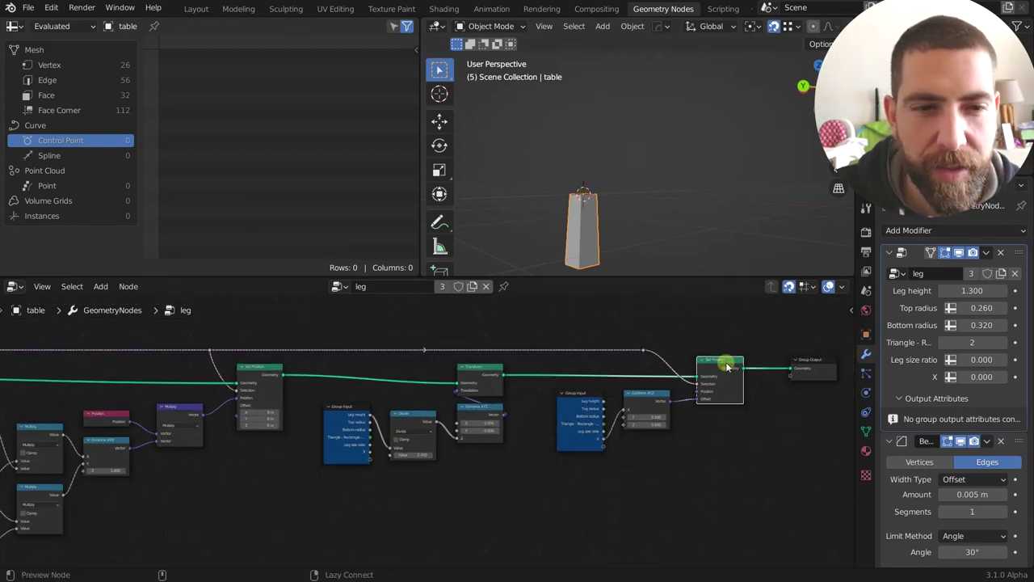
scroll(727, 368, "up", 2)
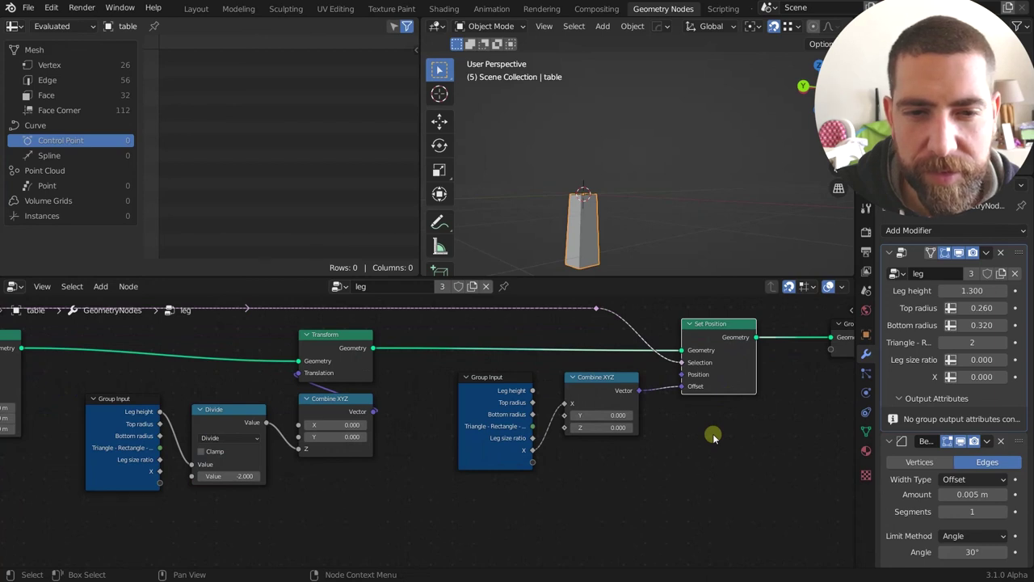
left_click(525, 453)
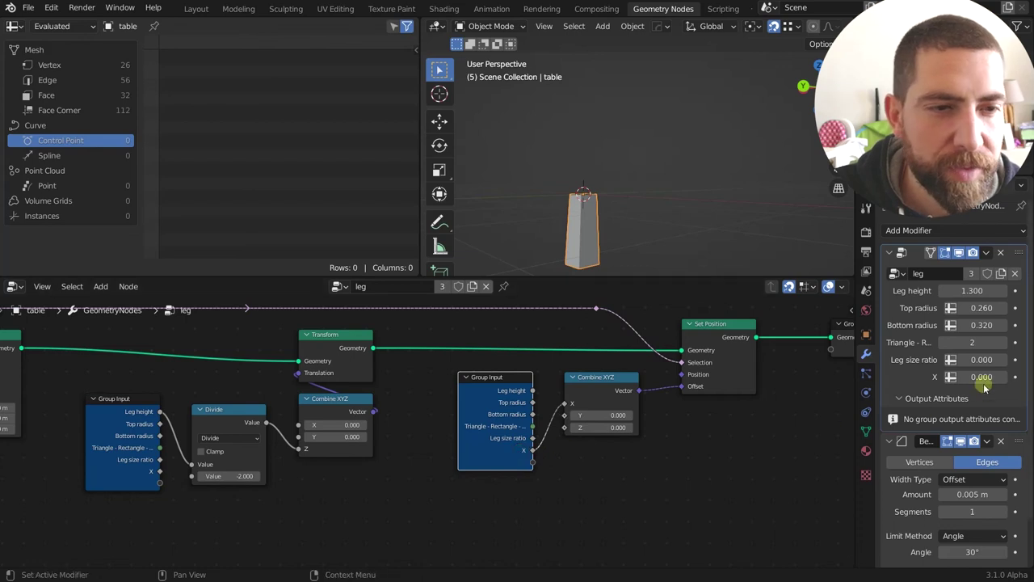
mouse_move(981, 376)
left_mouse_down()
mouse_move(1014, 376)
mouse_move(940, 377)
mouse_move(1002, 377)
mouse_move(958, 376)
mouse_move(989, 377)
left_mouse_up()
Review the two matching node chains that drive the top and bottom Set Position nodes from the Group Input.
scroll(619, 397, "down", 14)
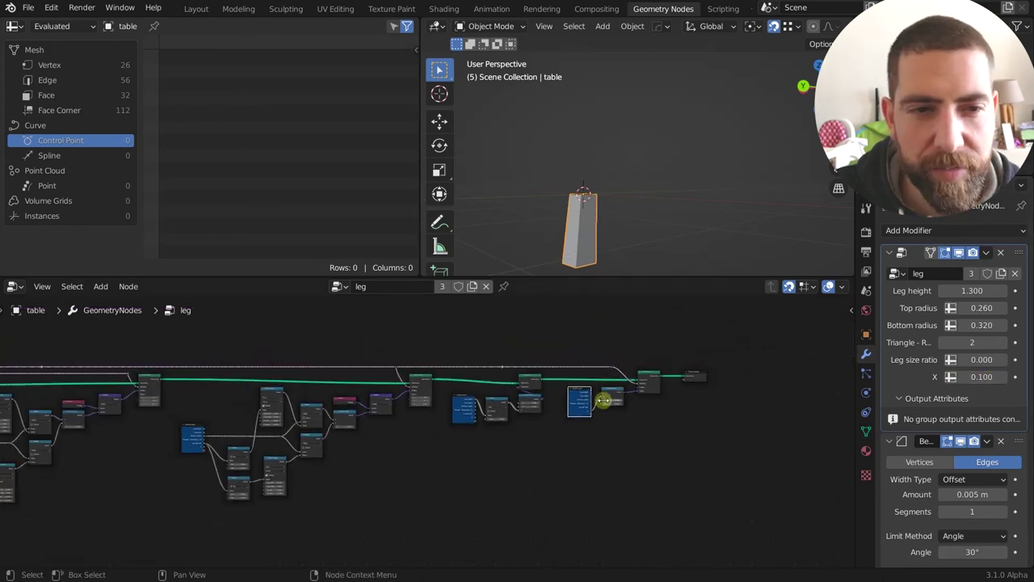
middle_click_drag(471, 461, 598, 447)
scroll(546, 369, "up", 6)
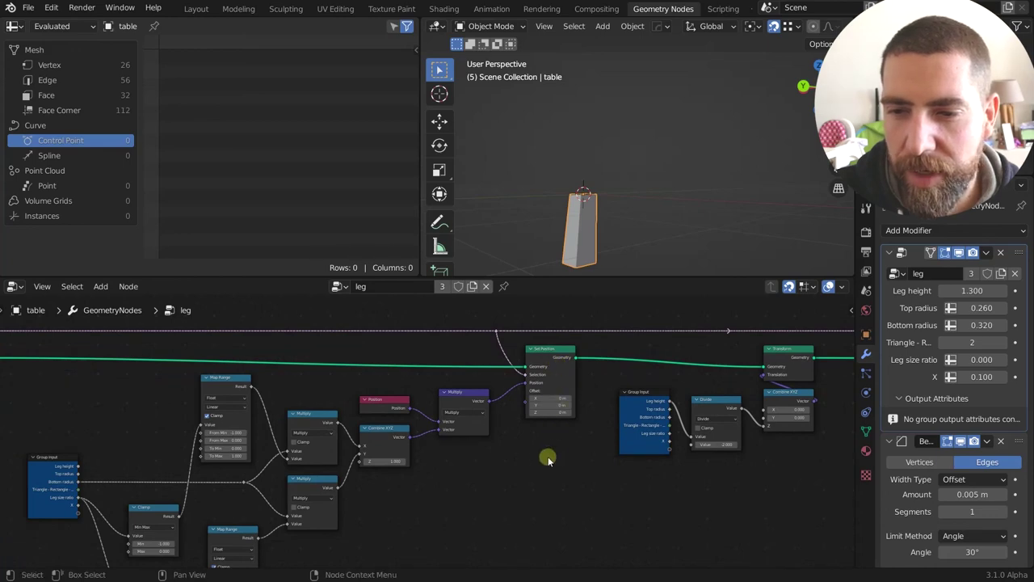
middle_click_drag(548, 457, 634, 366)
scroll(609, 411, "down", 8)
middle_click_drag(290, 469, 347, 470)
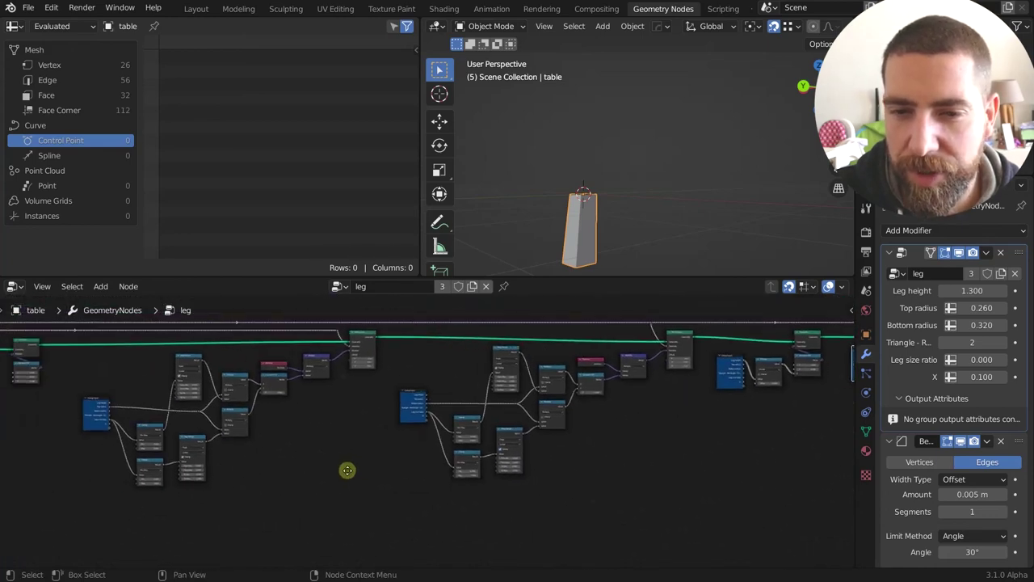
scroll(372, 467, "up", 3)
scroll(589, 454, "up", 3)
scroll(601, 446, "down", 3)
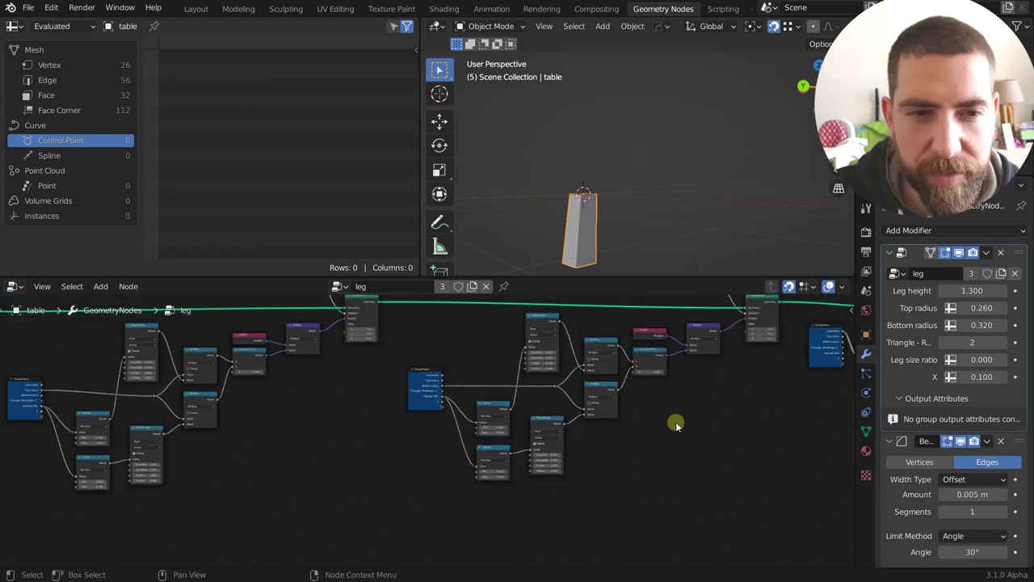
Examine the Clamp and Map Range nodes that process Leg size ratio in both Set Position chains of the leg group.
middle_click_drag(604, 441, 634, 442)
scroll(581, 428, "up", 1)
left_click_drag(580, 401, 490, 483)
scroll(679, 462, "down", 1)
left_click_drag(186, 413, 133, 499)
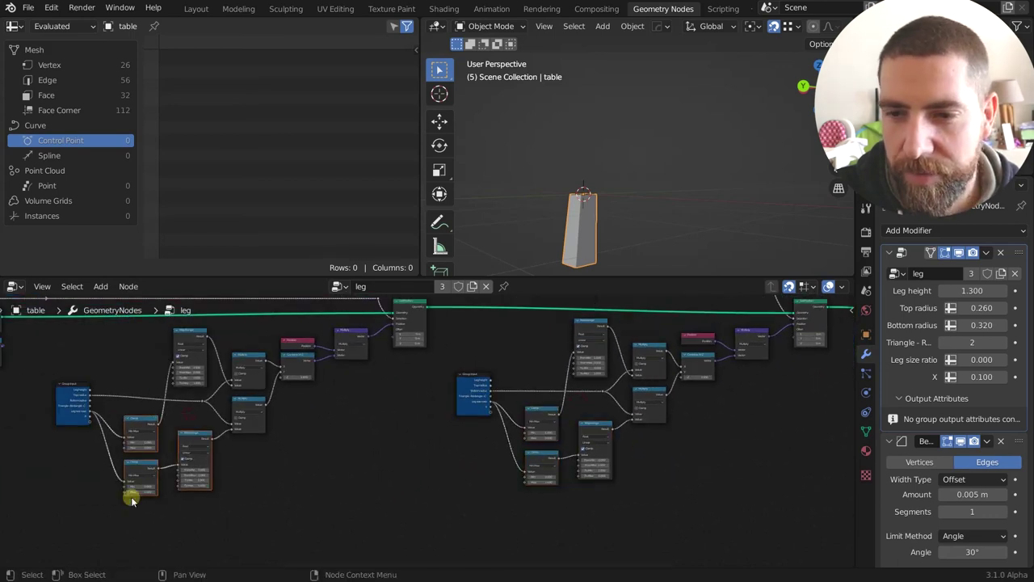
scroll(646, 490, "up", 1)
scroll(570, 427, "up", 1)
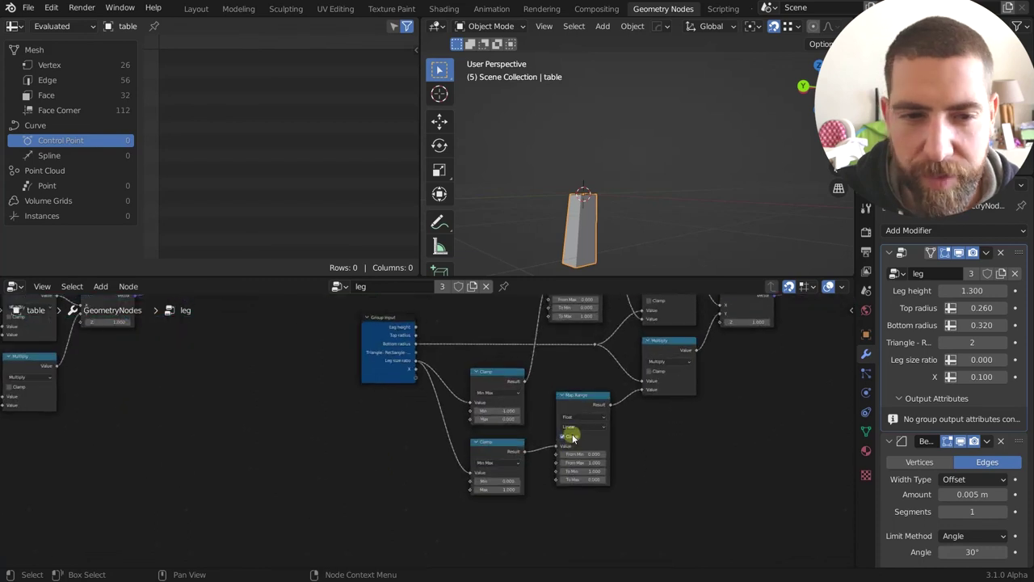
scroll(580, 424, "up", 2, "shift")
middle_click_drag(580, 424, 568, 442)
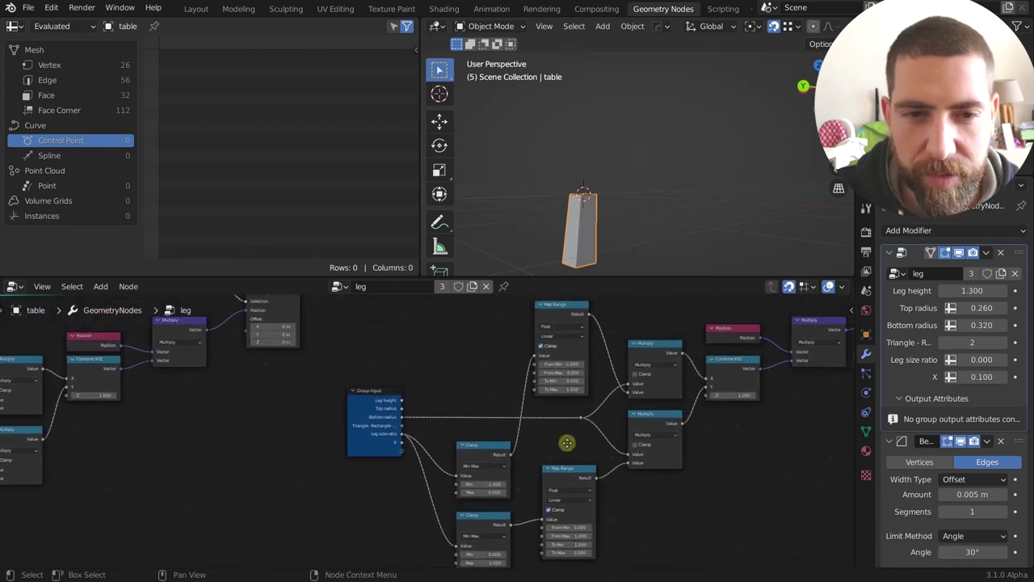
scroll(567, 443, "down", 1)
scroll(569, 444, "down", 1)
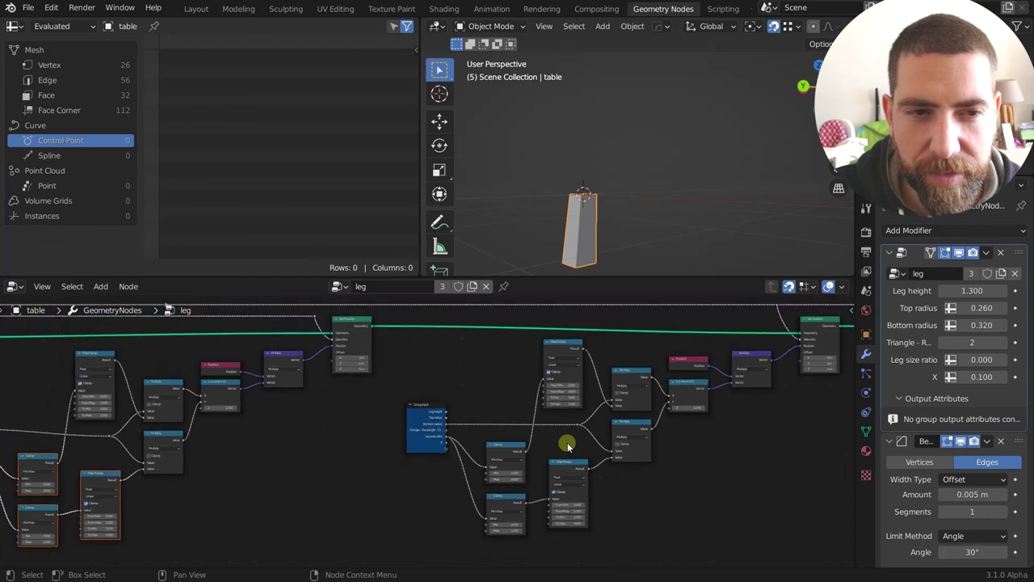
scroll(973, 359, "down", 1)
Set the leg's Leg size ratio to 0.310 and its X offset to 0.130.
left_click_drag(973, 359, 989, 339)
left_click(971, 351)
left_click(974, 344)
Review the whole leg node tree and the separate Group Input nodes that feed its cylinder and Set Position sections.
scroll(688, 439, "down", 4)
scroll(705, 444, "down", 4)
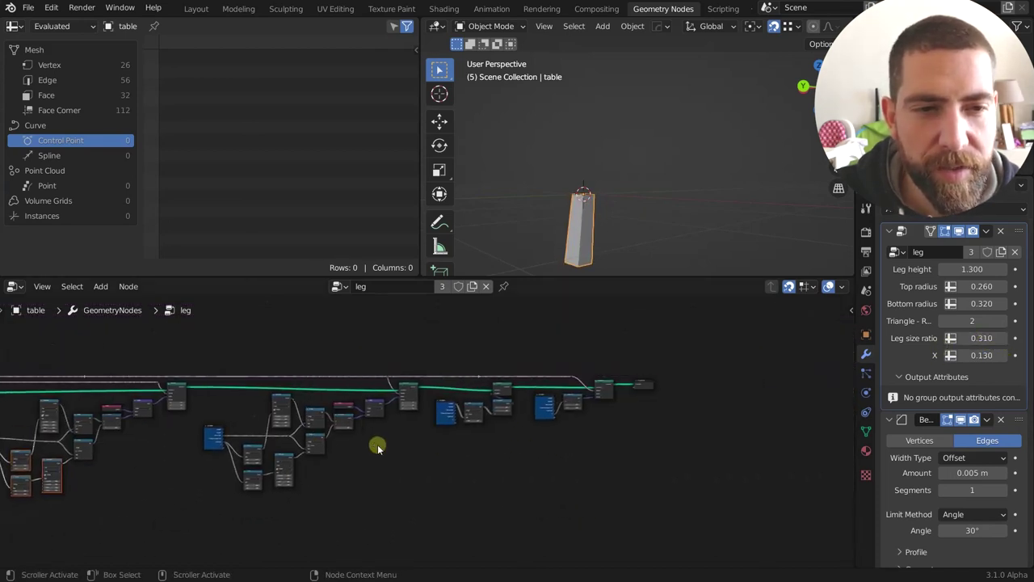
scroll(494, 423, "up", 8)
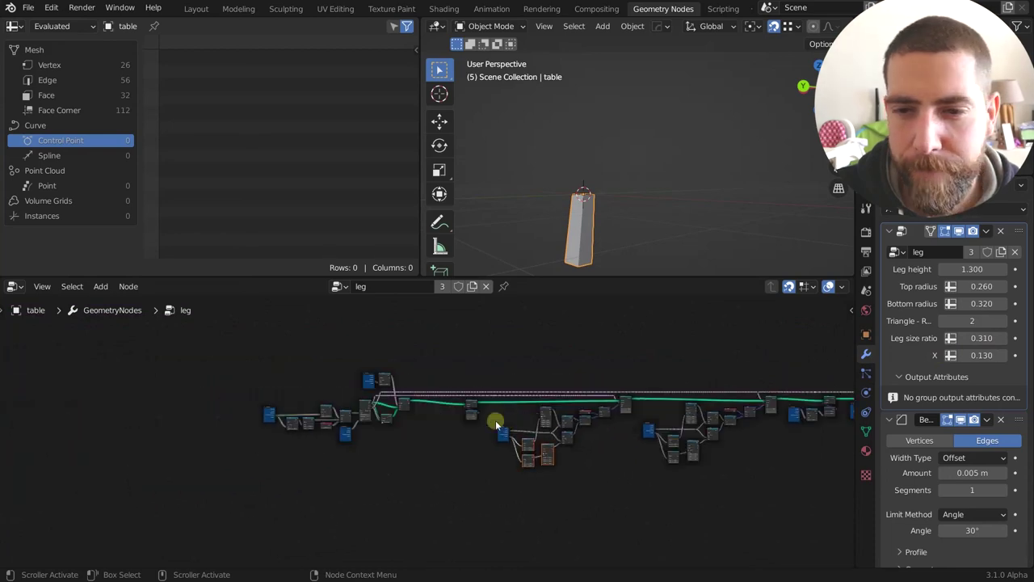
scroll(396, 469, "up", 5)
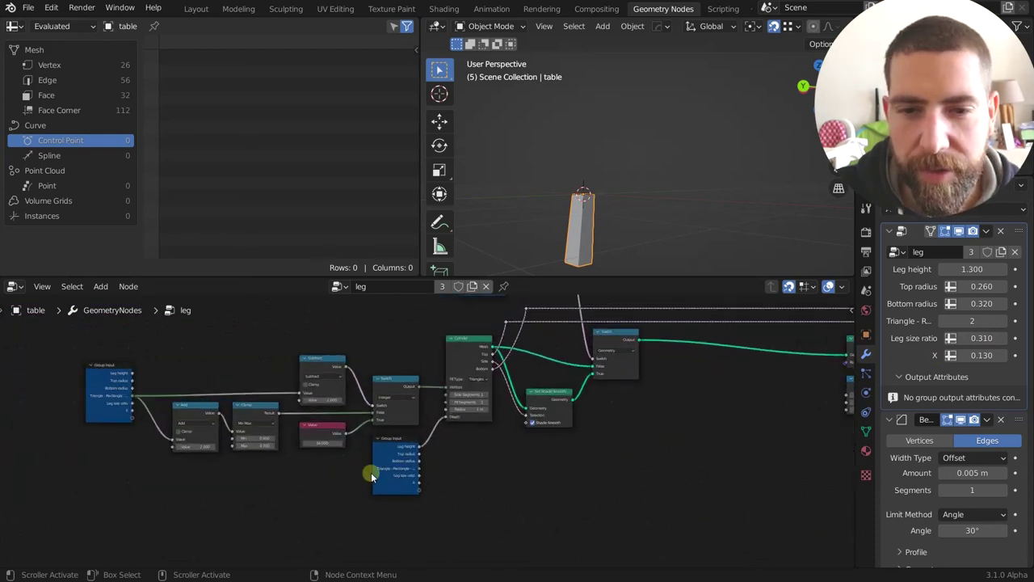
scroll(396, 469, "down", 4)
middle_click_drag(397, 469, 260, 470)
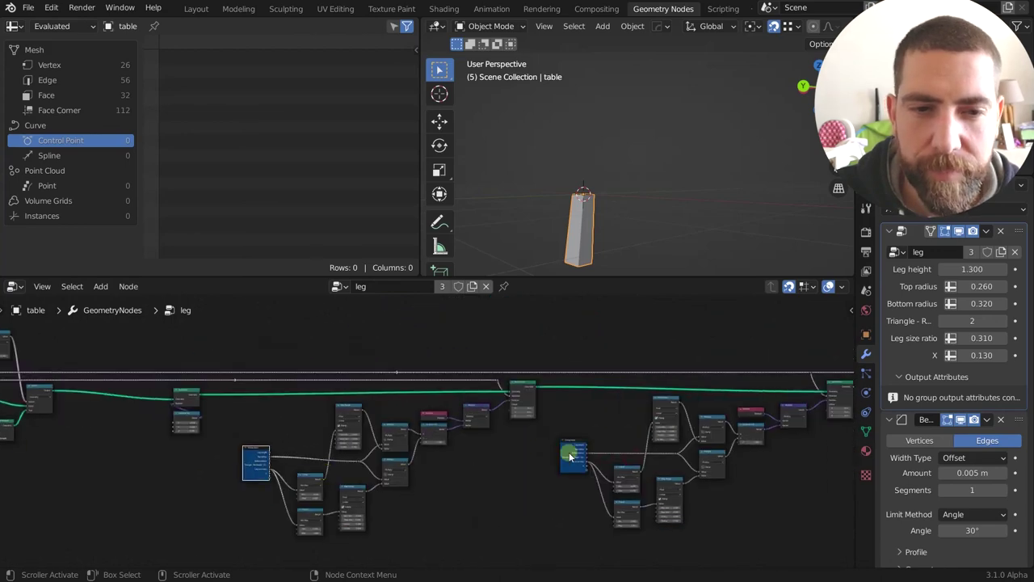
Switch the modifier's node group back to Table v1.0 and inspect how its Group Input values feed the leg group node.
left_click(338, 286)
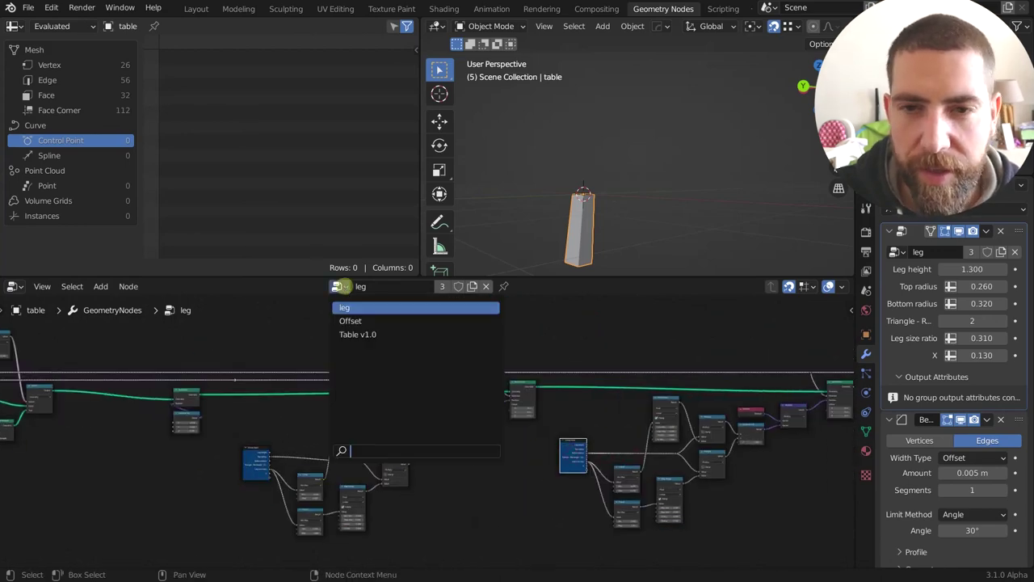
left_click(365, 335)
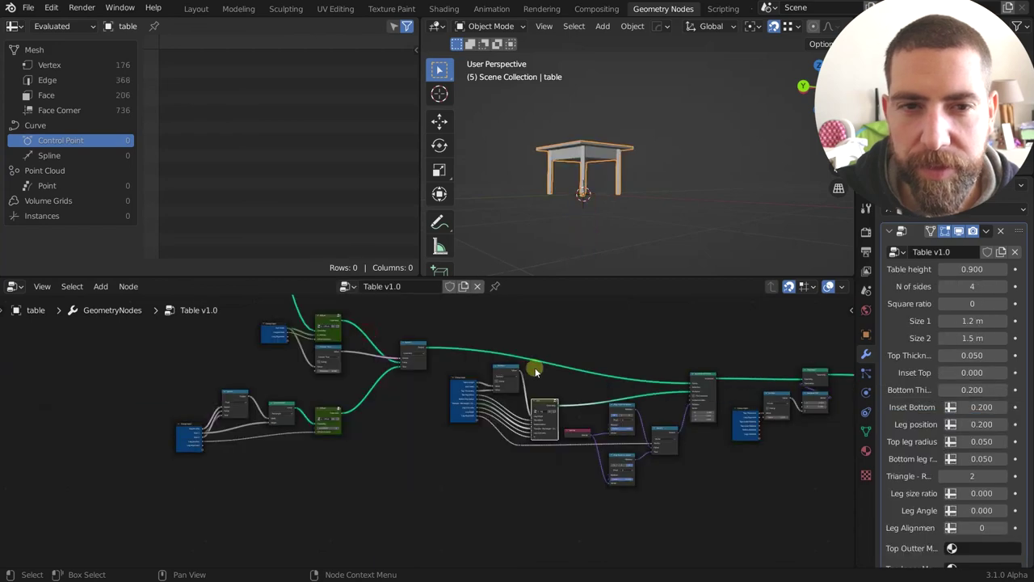
scroll(550, 408, "up", 6)
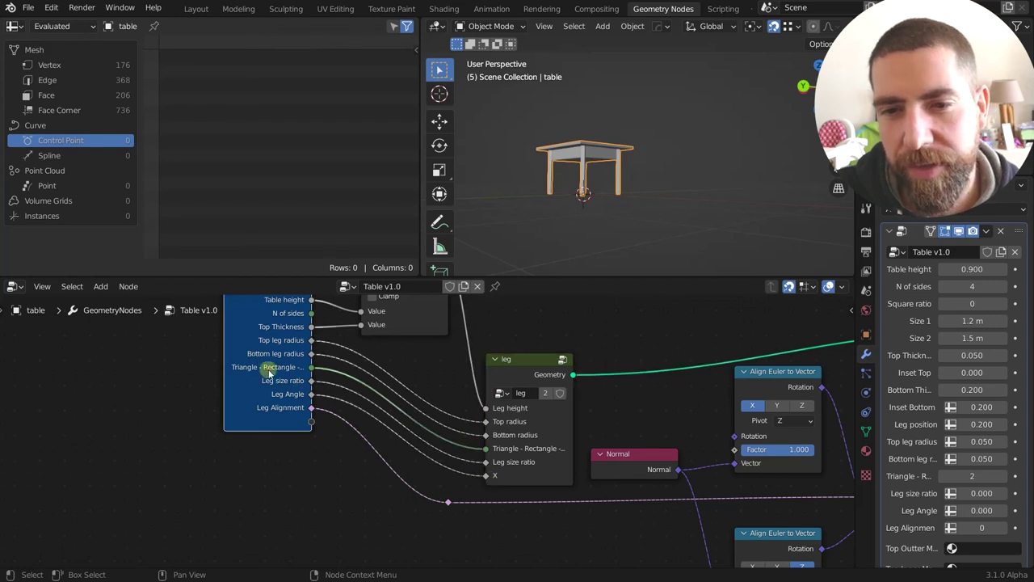
middle_click_drag(270, 364, 297, 465)
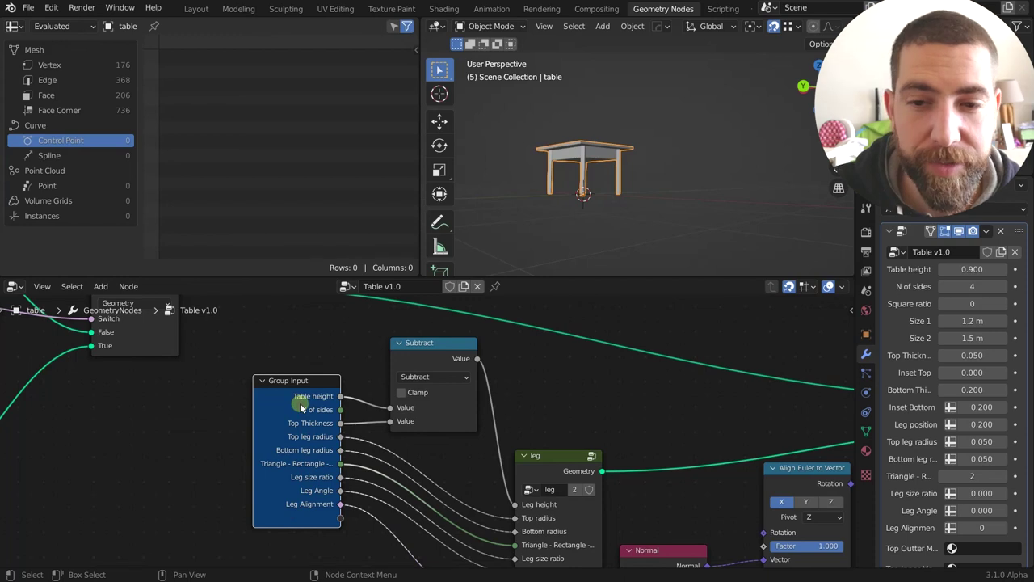
scroll(914, 448, "down", 3)
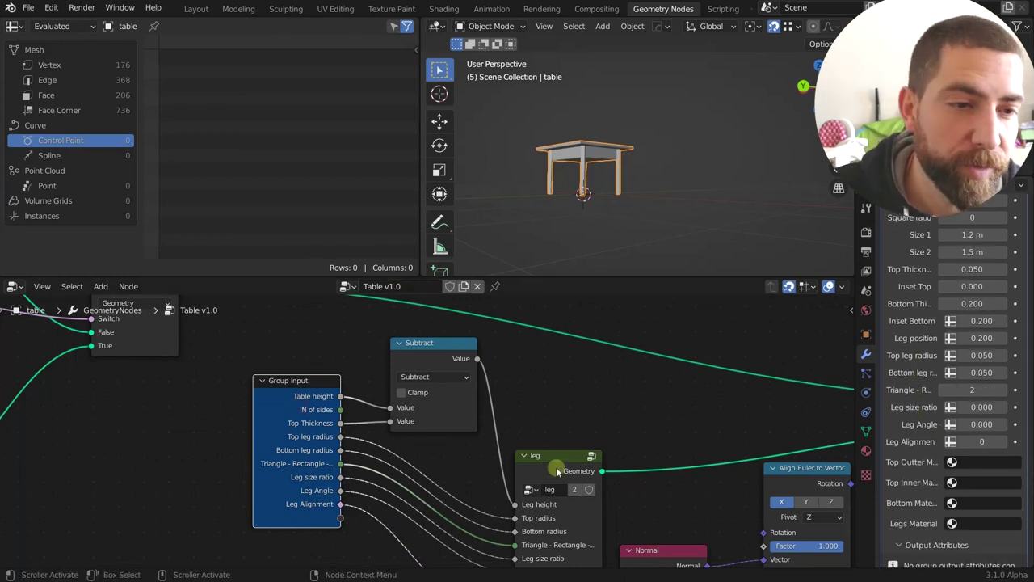
scroll(552, 461, "down", 3, "shift")
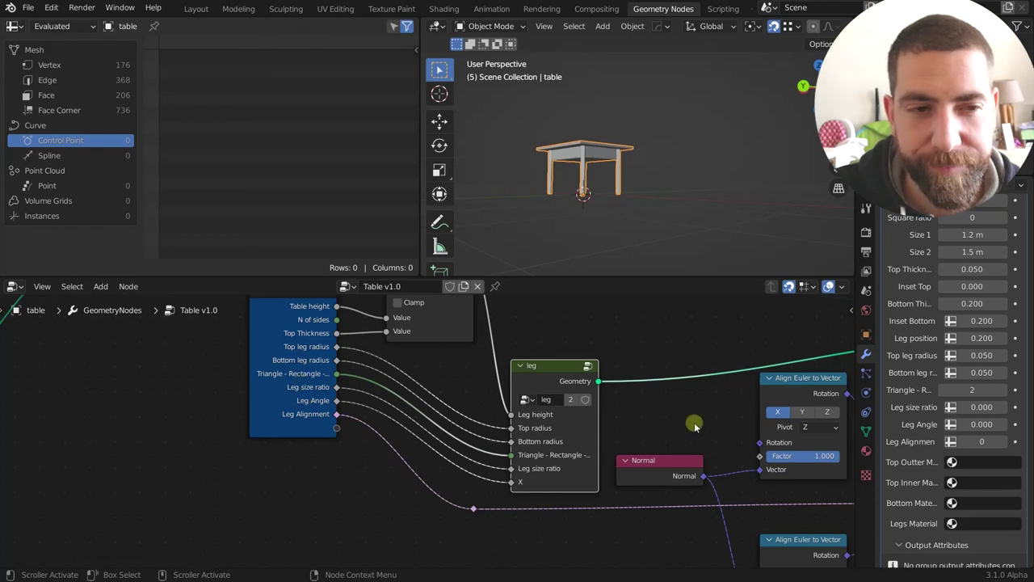
Switch to the Layout workspace and inspect the complete table with its legs in perspective.
scroll(694, 422, "down", 3)
scroll(610, 229, "down", 2)
middle_click_drag(608, 207, 637, 202)
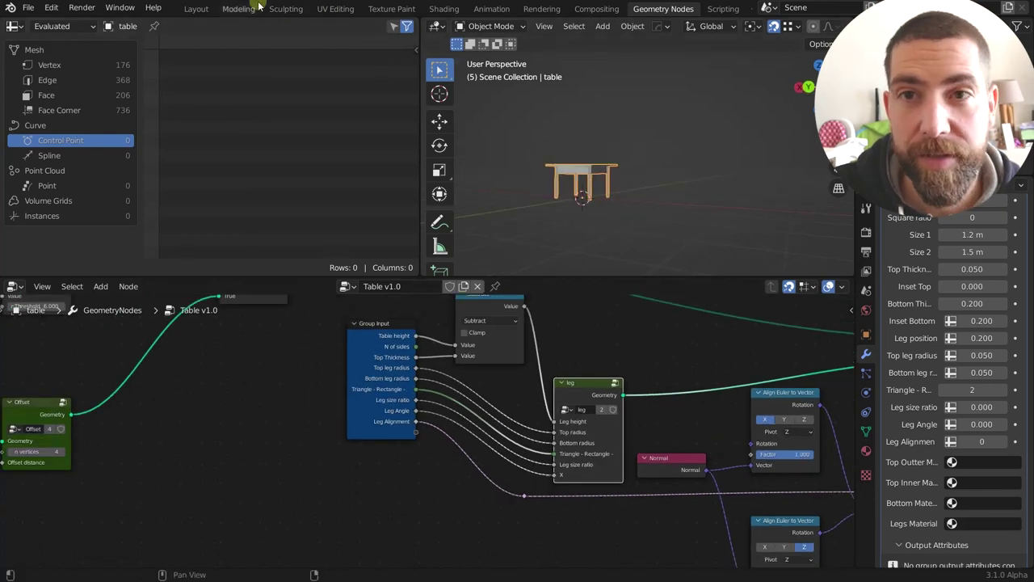
left_click(196, 8)
scroll(508, 251, "up", 3)
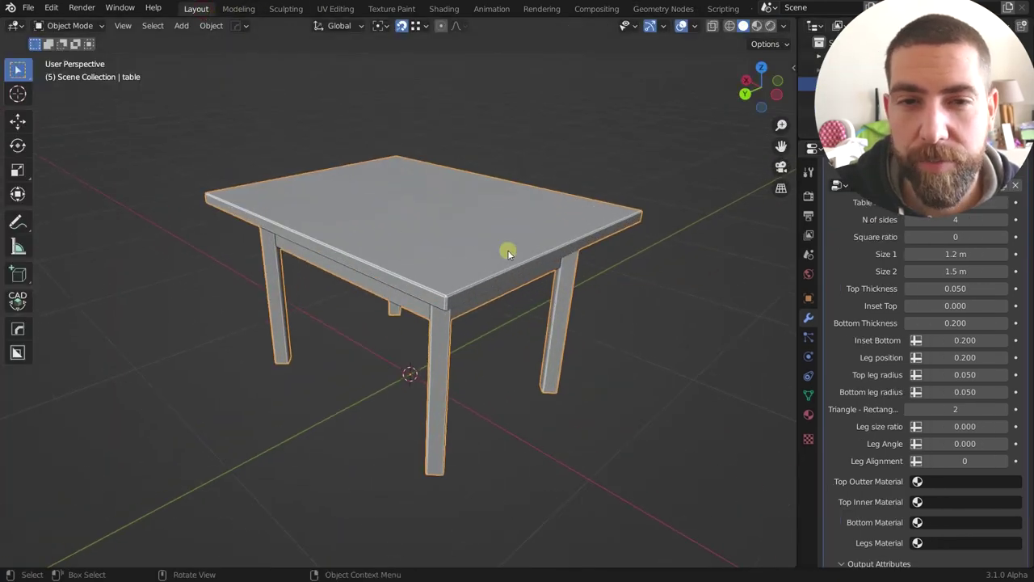
scroll(508, 250, "down", 2)
mouse_move(543, 313)
middle_mouse_down()
mouse_move(511, 264)
mouse_move(427, 281)
mouse_move(542, 292)
middle_mouse_up()
middle_click_drag(455, 315, 517, 291)
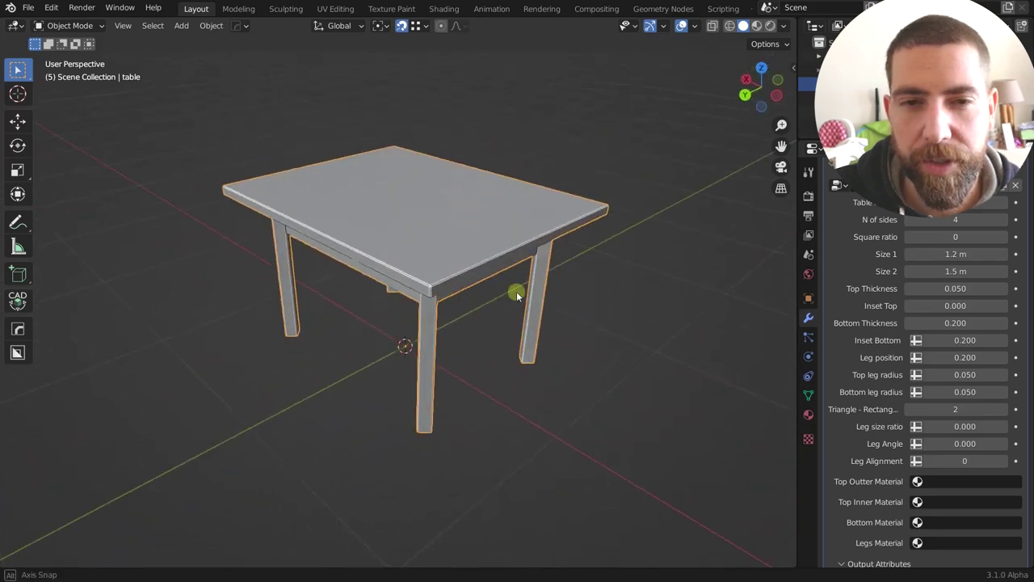